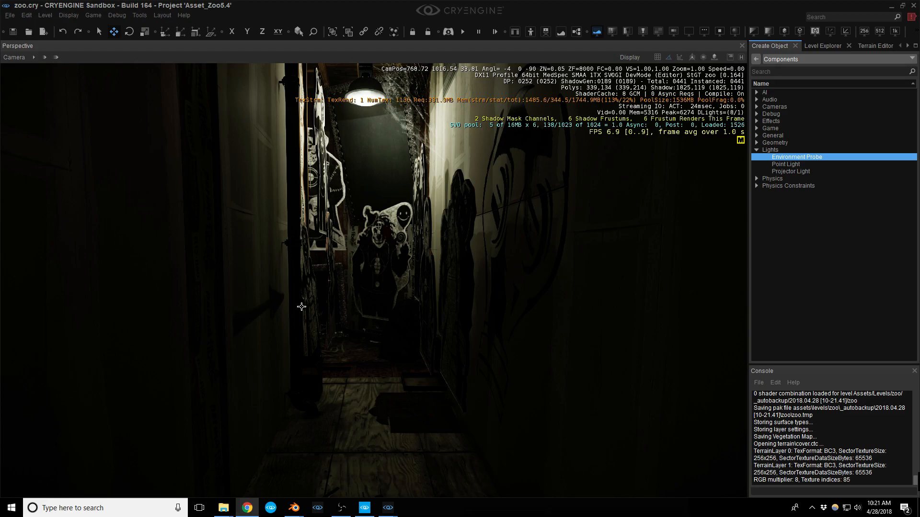
Look over the dark poster-lined hallway and fly outside to the freestanding wall near the small house
right_click_drag(422, 332, 398, 331)
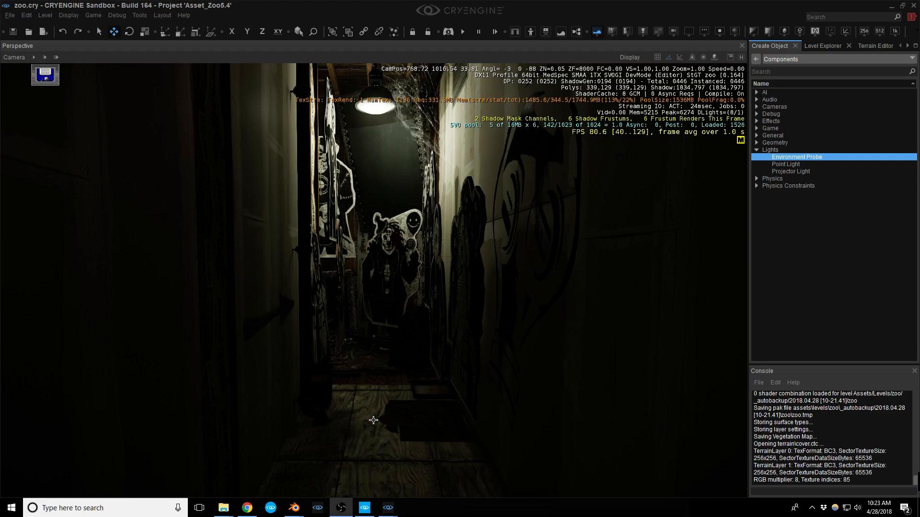
right_click_drag(374, 420, 374, 424)
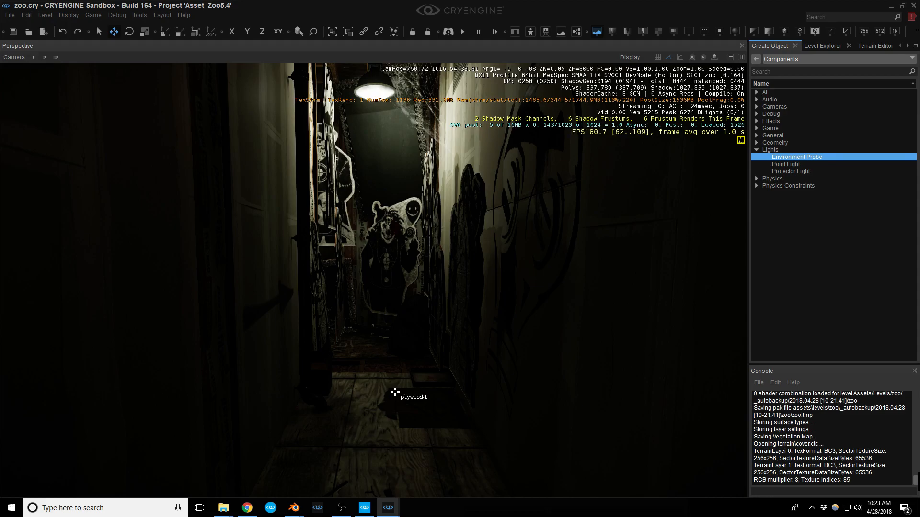
right_click_drag(375, 410, 246, 439)
key("d")
scroll(370, 427, "up", 2)
key("s")
key("s")
key("d")
key("s")
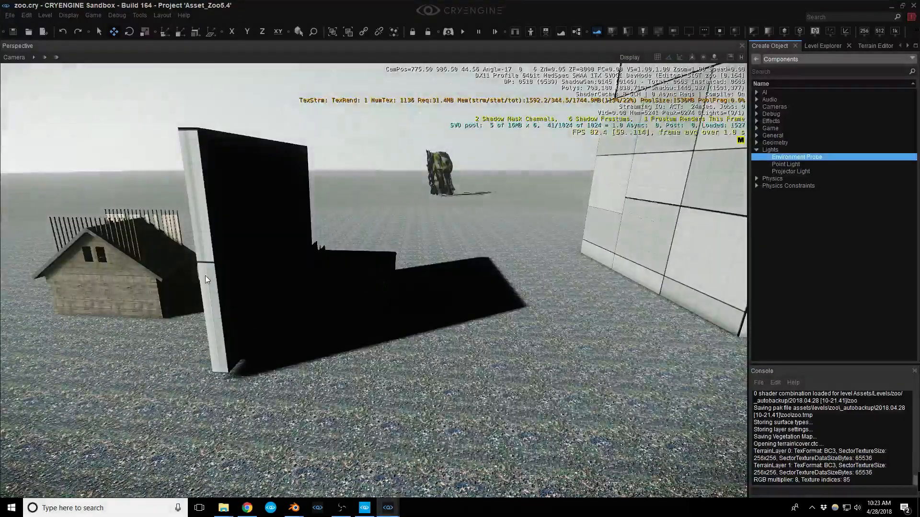
Duplicate the freestanding designer wall and place the copy on the open ground at the far side of the small house
left_click(202, 278)
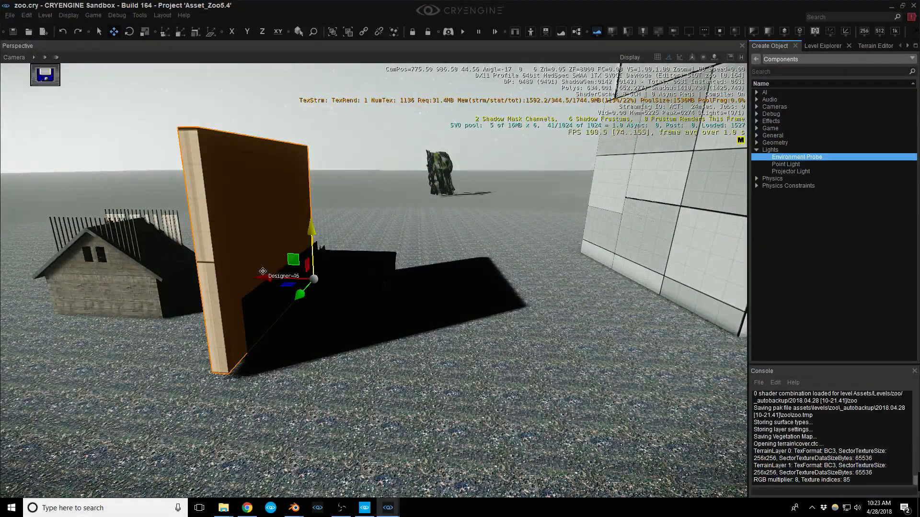
key("a")
left_click_drag(266, 278, 492, 278)
mouse_move(266, 277)
right_mouse_down()
mouse_move(297, 271)
mouse_move(296, 279)
right_mouse_up()
key("w")
key("ctrl+d")
left_click(139, 272)
right_click_drag(240, 302, 203, 297)
left_click_drag(211, 244, 213, 252)
Scale the duplicated wall uniformly
right_click_drag(283, 257, 286, 268)
key("a")
key("r")
left_click_drag(286, 268, 292, 263)
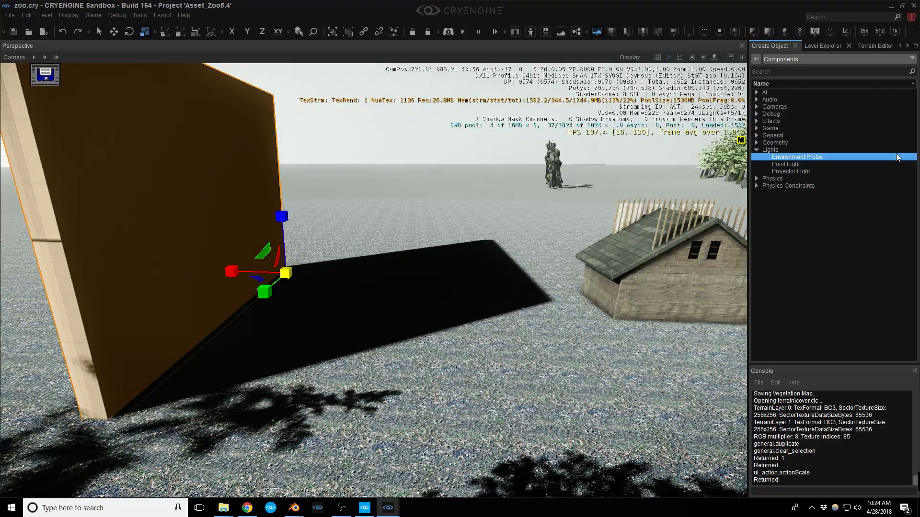
Deselect the wall copy and examine the shaded area beside it and the sky around it
key("a")
mouse_move(475, 291)
right_mouse_down()
mouse_move(466, 293)
mouse_move(473, 289)
right_mouse_up()
key("w")
key("a")
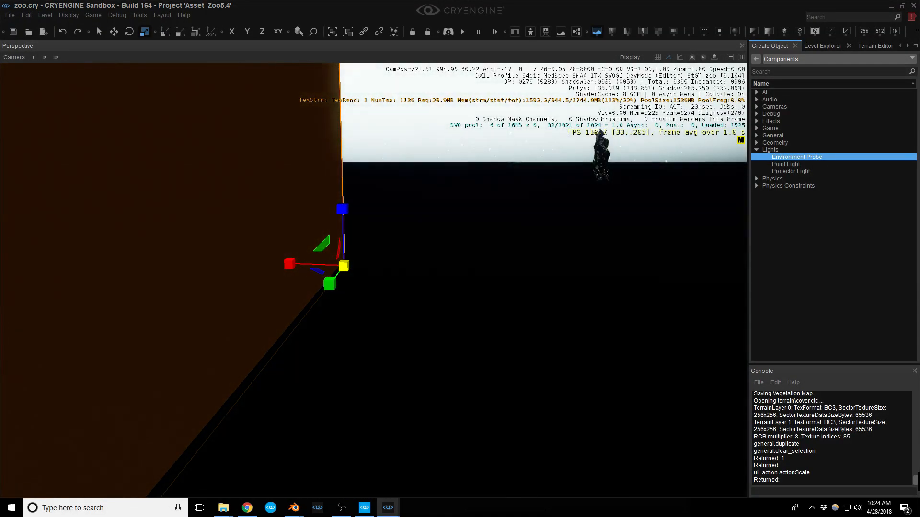
right_click_drag(515, 167, 586, 67)
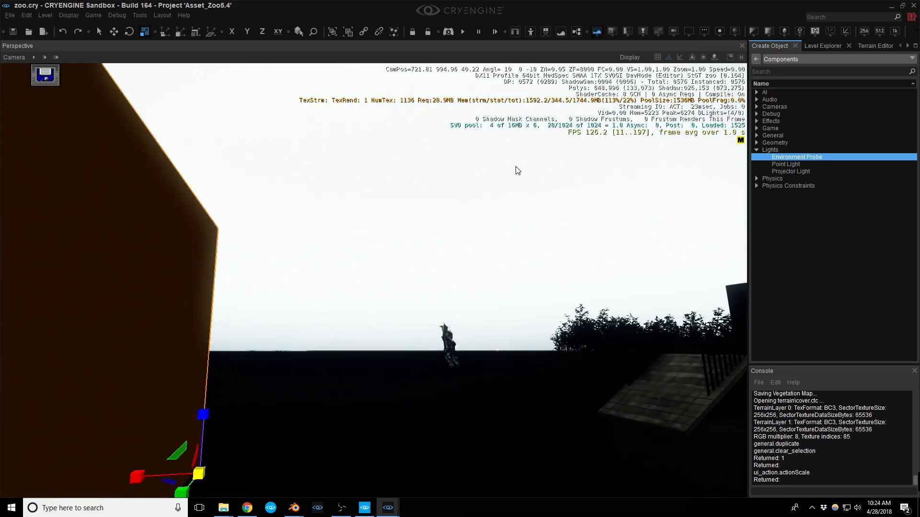
left_click(496, 204)
right_click_drag(497, 203, 659, 146)
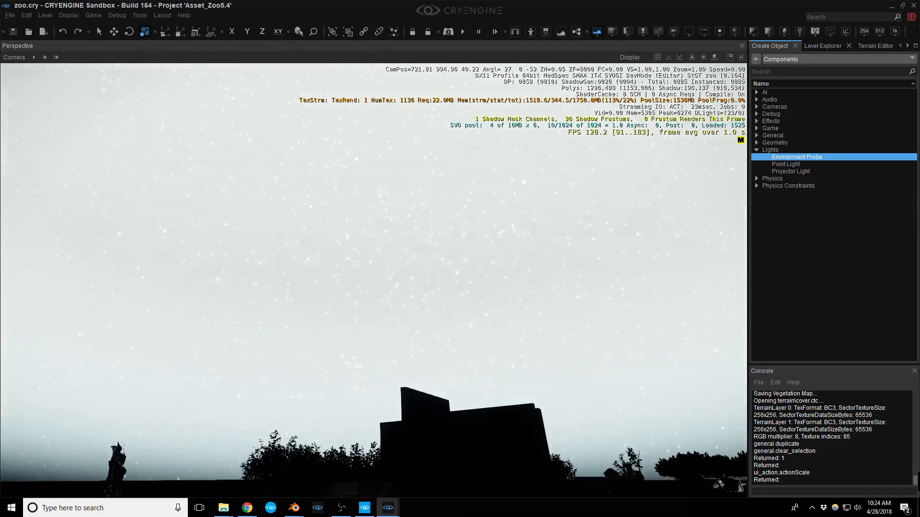
right_click_drag(424, 229, 340, 130)
right_click_drag(516, 81, 466, 210)
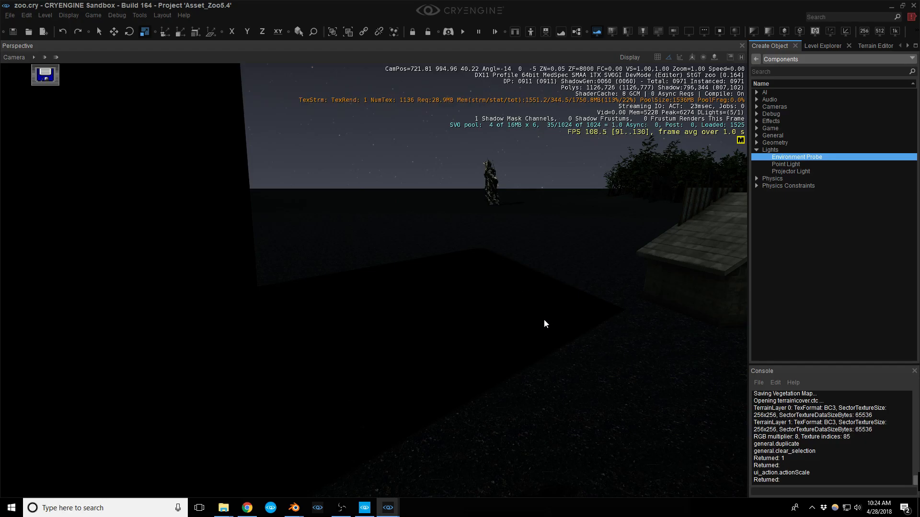
Find boarded_up_areas.cgf among the Brush objects by searching "board" and place it in the wall's shadow
right_click_drag(497, 351, 463, 385)
key("w")
left_click(810, 59)
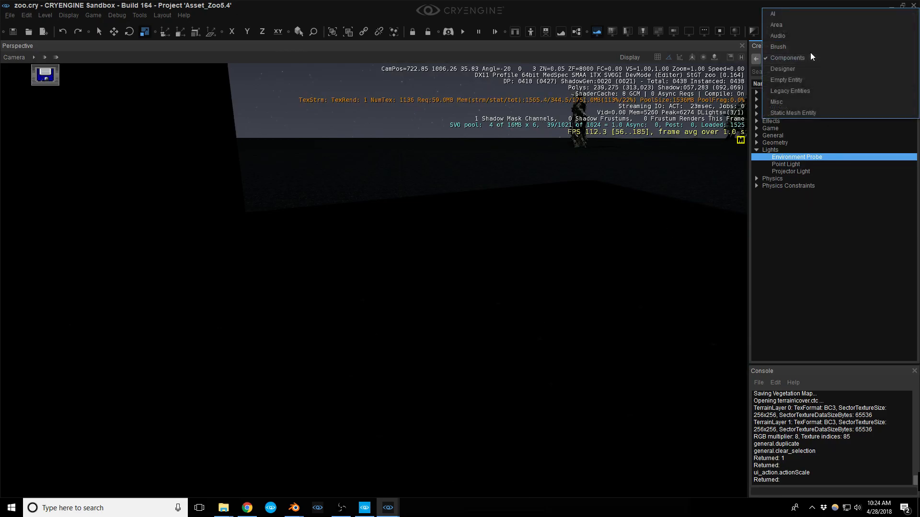
left_click(795, 48)
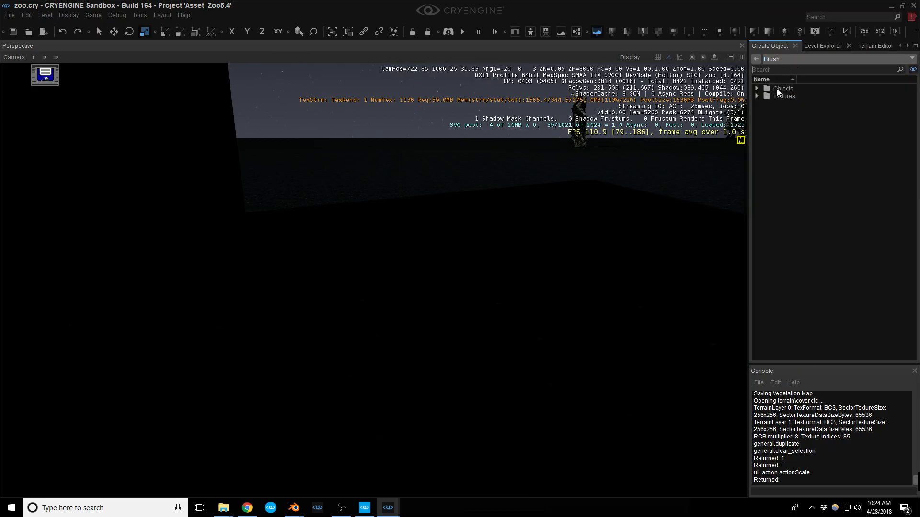
type("board")
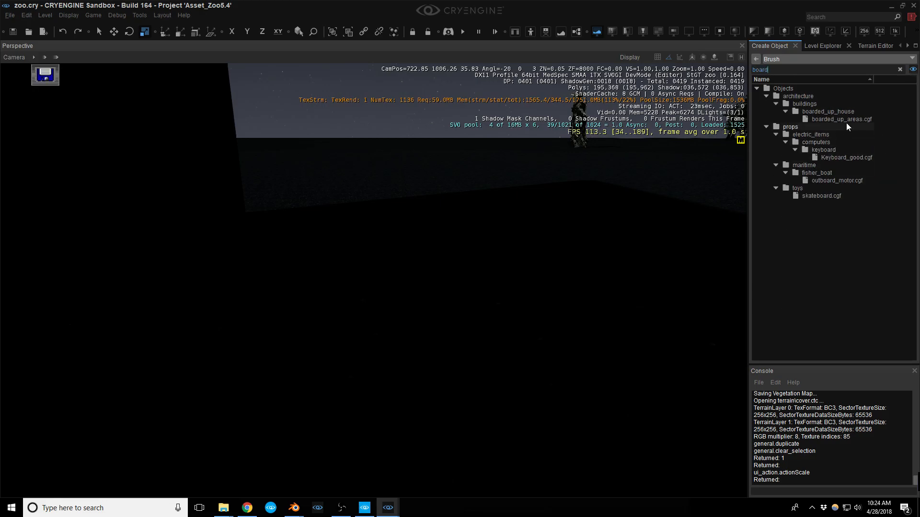
left_click(854, 118)
left_click_drag(853, 118, 483, 341)
Place a Point Light component on the floor inside the corridor of the boarded-up areas model
key("w")
right_click_drag(482, 338, 611, 316)
key("a")
key("w")
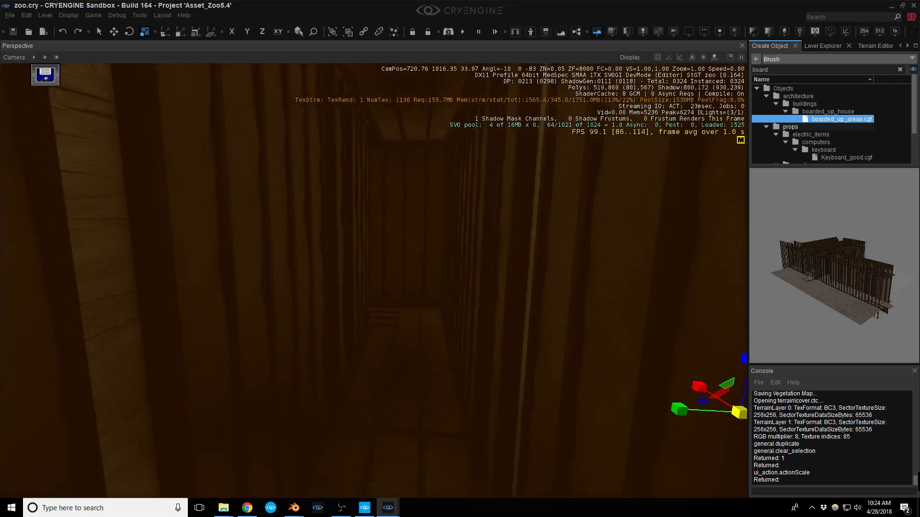
middle_click_drag(611, 316, 615, 278)
right_click_drag(452, 320, 456, 316)
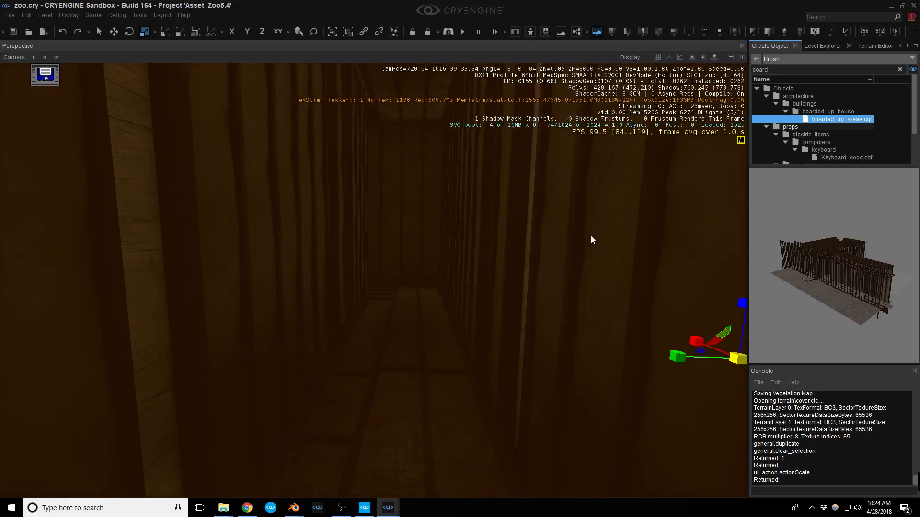
left_click(797, 59)
left_click(802, 70)
left_click(787, 166)
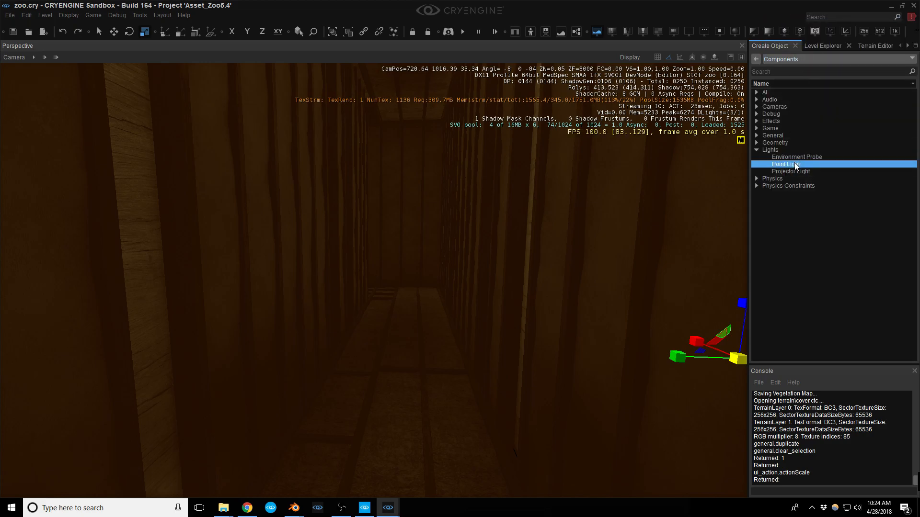
left_click(397, 395)
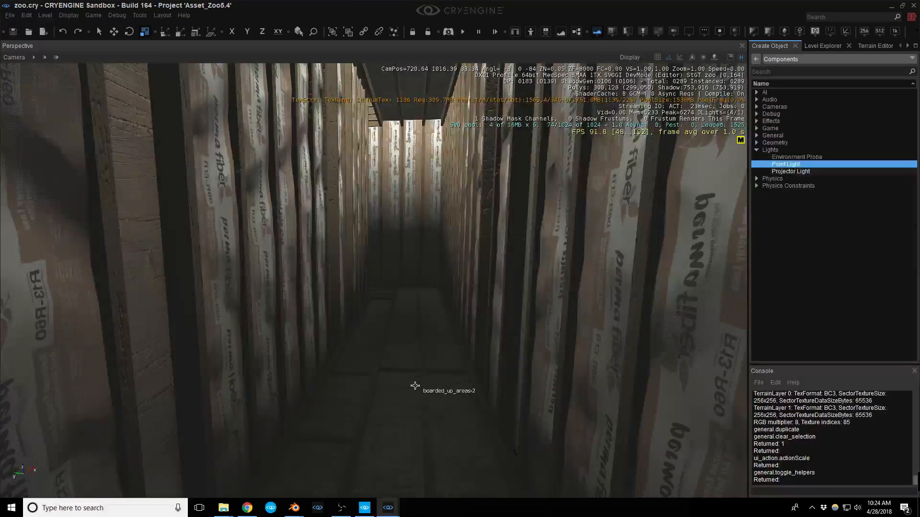
Turn on the viewport helpers, select the point light and raise it well above the corridor floor
mouse_move(435, 385)
right_mouse_down()
mouse_move(444, 389)
mouse_move(437, 373)
right_mouse_up()
key("shift+space")
left_click(402, 361)
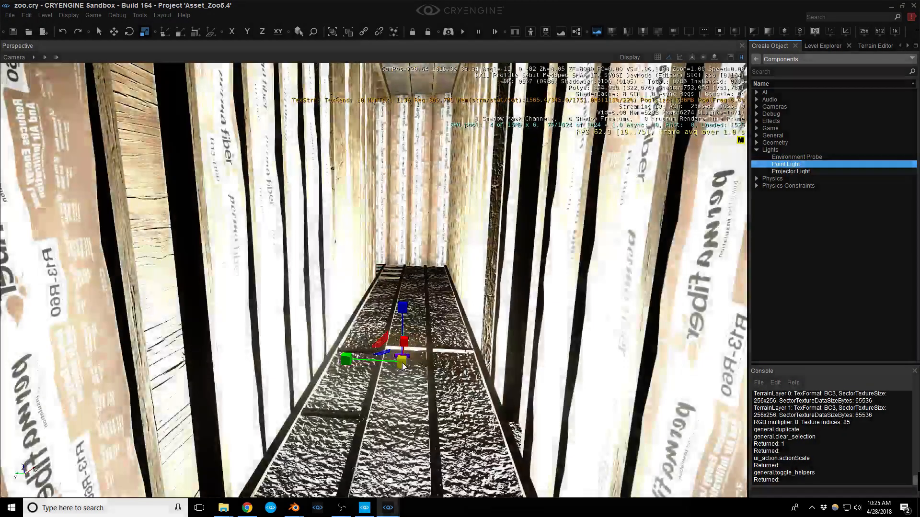
key("2")
left_click_drag(411, 322, 411, 140)
mouse_move(408, 215)
right_mouse_down()
mouse_move(408, 254)
mouse_move(409, 215)
right_mouse_up()
key("s")
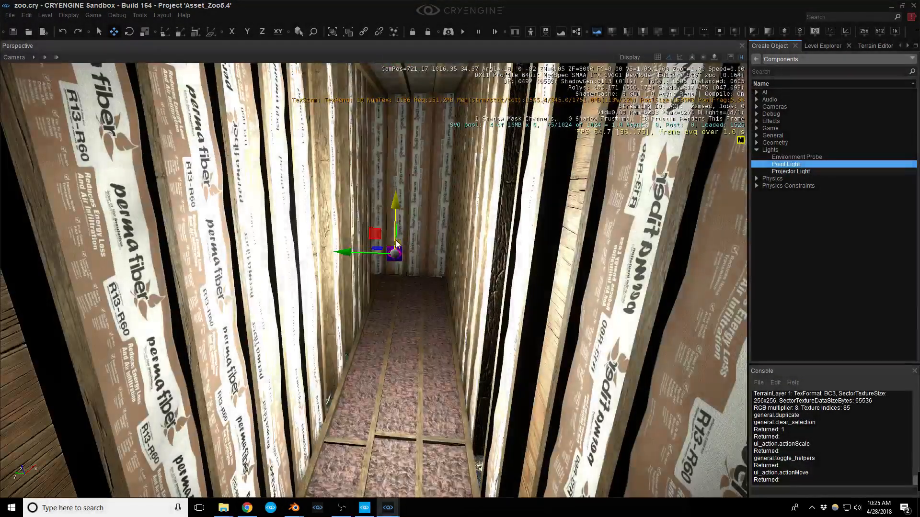
left_click_drag(397, 243, 405, 213)
right_click_drag(433, 248, 448, 225)
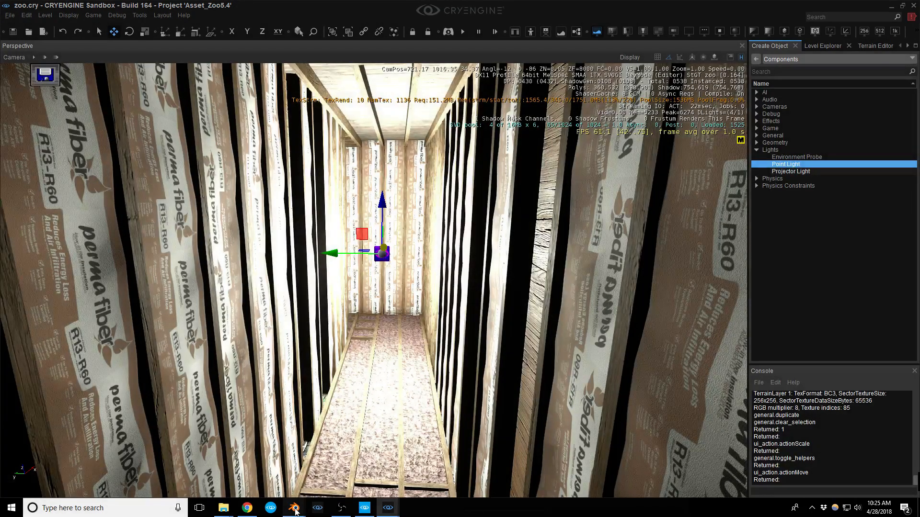
Switch to the boarded_up_areas.blend file in Blender, leave Edit Mode and show the model in wireframe
mouse_move(293, 507)
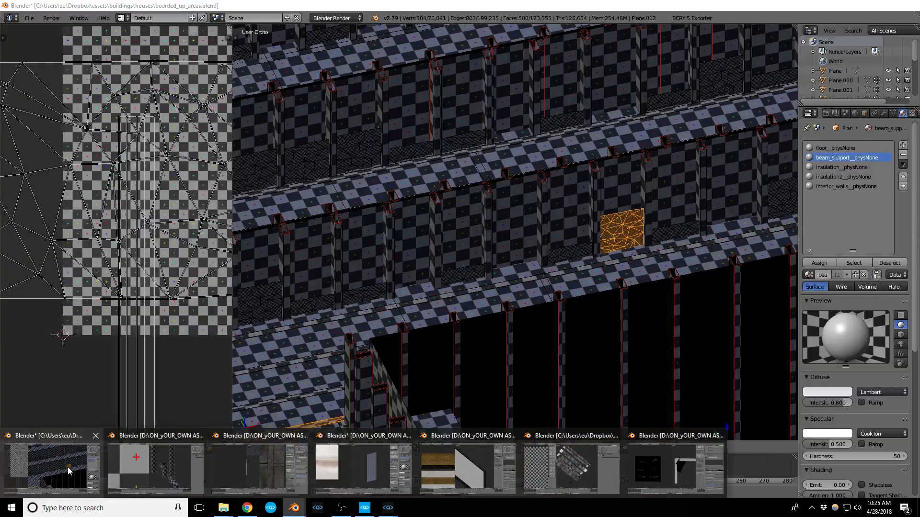
left_click(67, 467)
scroll(498, 244, "down", 4)
middle_click_drag(478, 279, 522, 240)
key("Tab")
scroll(521, 259, "down", 3)
mouse_move(521, 276)
middle_mouse_down()
mouse_move(551, 262)
mouse_move(536, 304)
middle_mouse_up()
key("z")
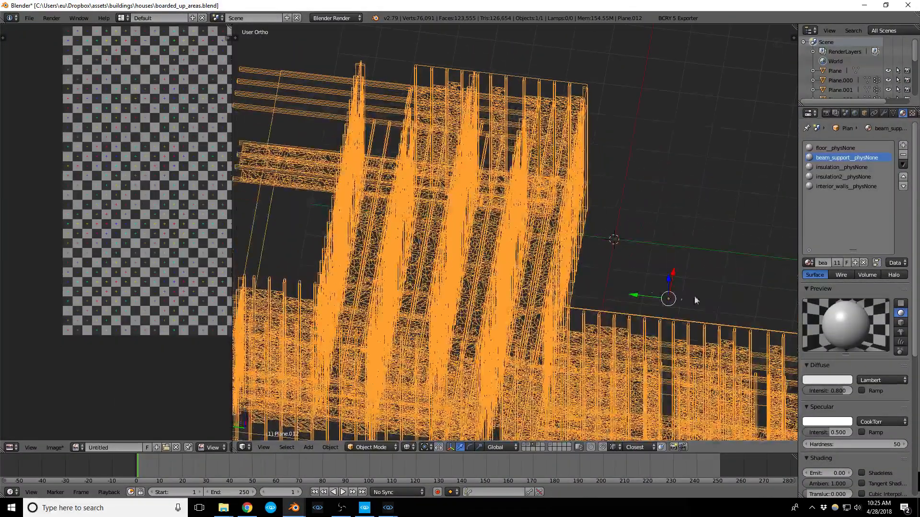
Start the Screencast Keys display in the 3D view, opening and closing the view properties around it
key("n")
scroll(710, 309, "down", 2)
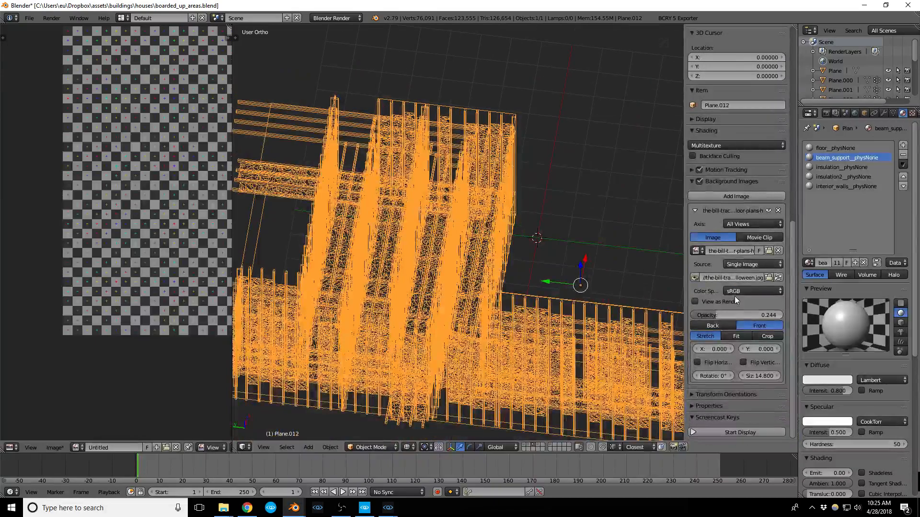
left_click(732, 431)
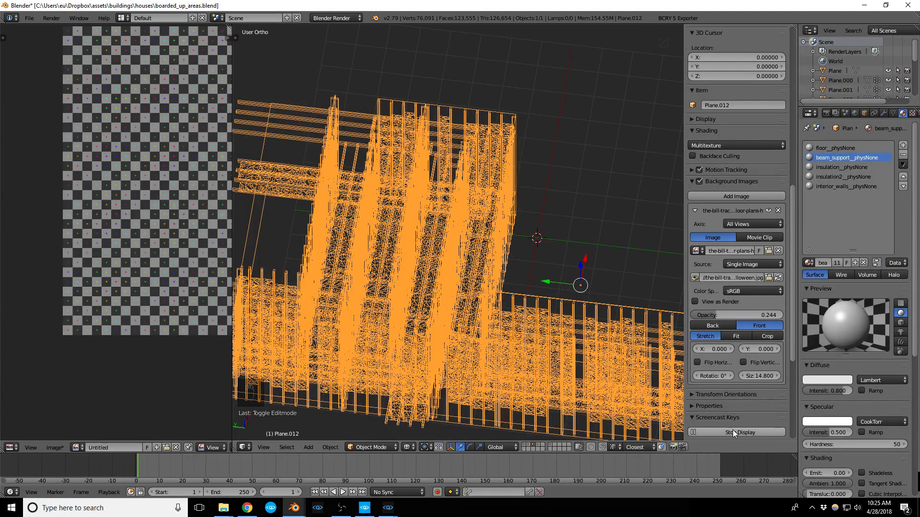
key("n")
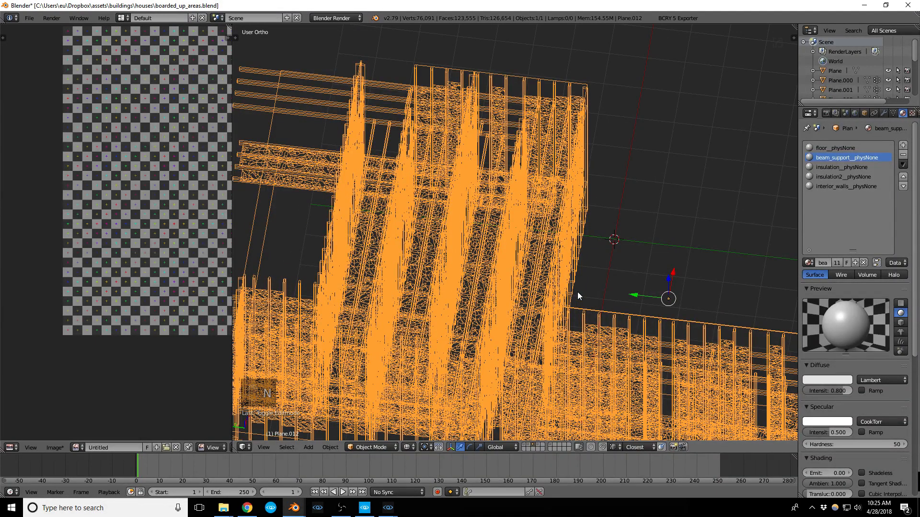
Check the model against the floor plan from the top view, show only layer 1 and return to solid shading
mouse_move(577, 292)
middle_mouse_down()
mouse_move(582, 265)
mouse_move(582, 293)
middle_mouse_up()
key("KP_7")
scroll(559, 288, "up", 3)
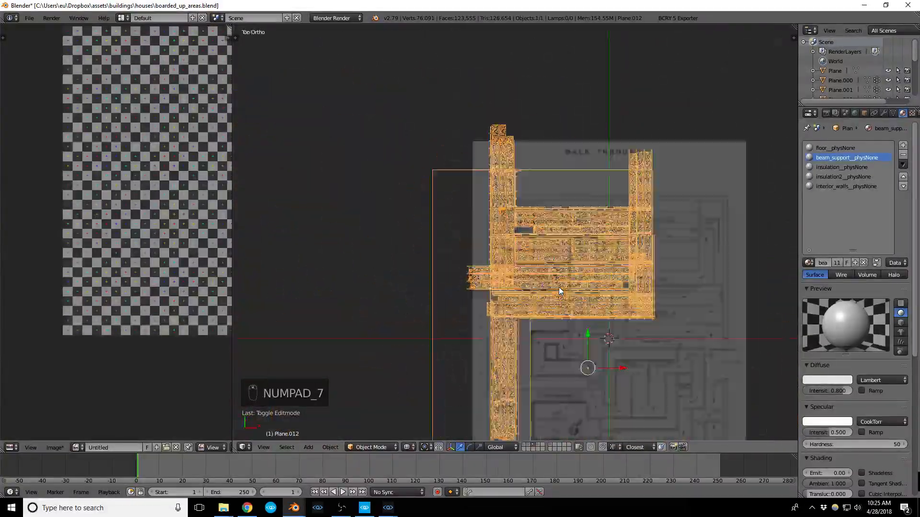
scroll(559, 286, "up", 2)
key("1")
mouse_move(528, 237)
middle_mouse_down()
mouse_move(501, 212)
mouse_move(468, 225)
mouse_move(458, 260)
mouse_move(489, 308)
middle_mouse_up()
key("z")
scroll(398, 331, "up", 3)
scroll(412, 241, "up", 3)
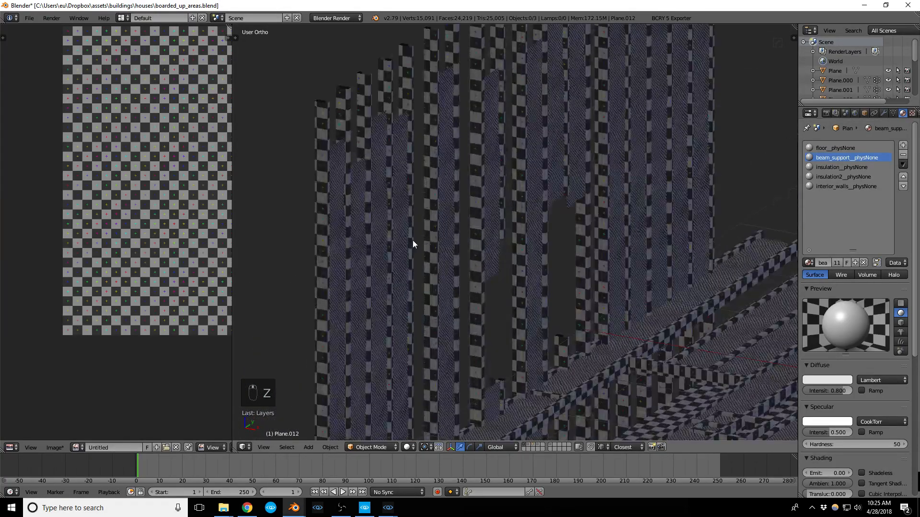
Select the insulated wall object, compare its insulation strips with the game corridor, and leave Edit Mode in Blender
right_click(489, 177)
middle_click_drag(550, 191, 505, 272)
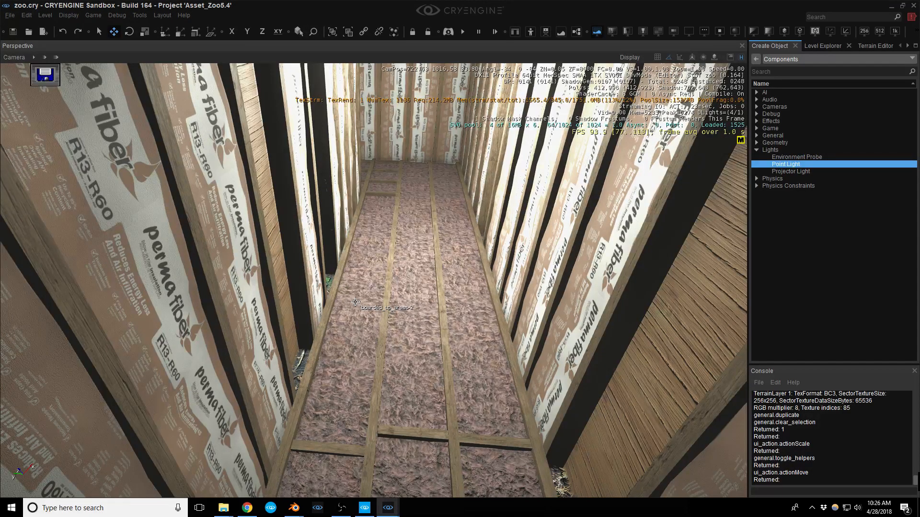
mouse_move(295, 508)
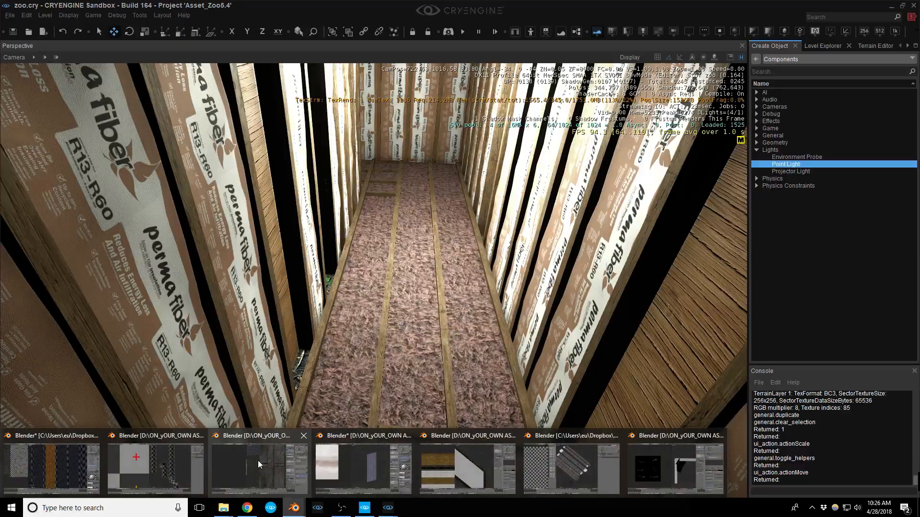
left_click(76, 466)
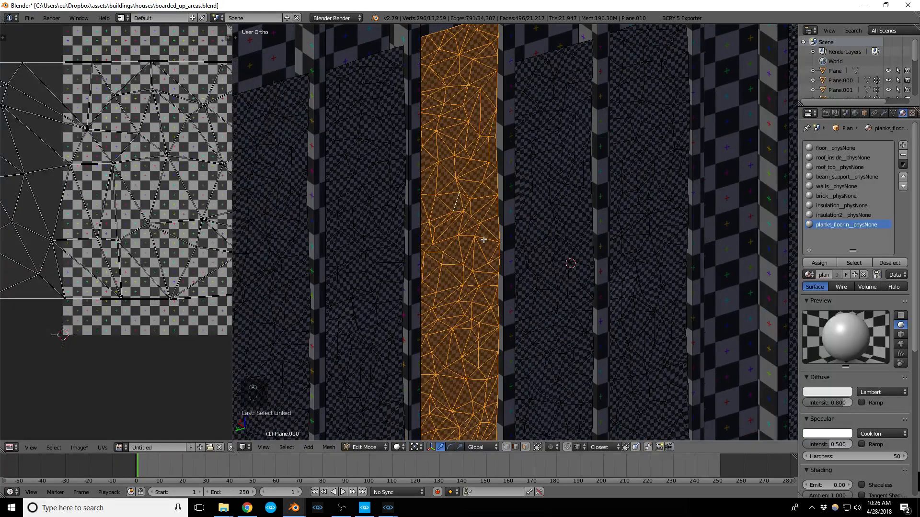
middle_click_drag(477, 249, 479, 253)
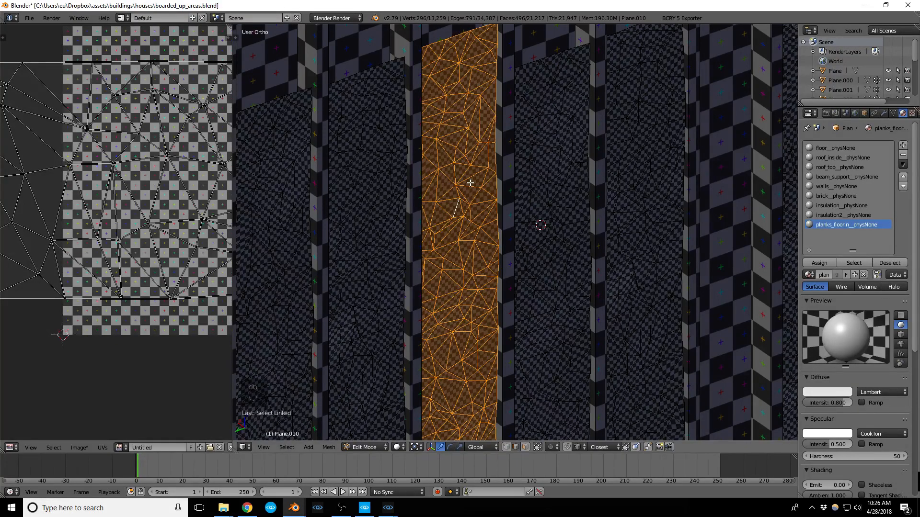
key("Tab")
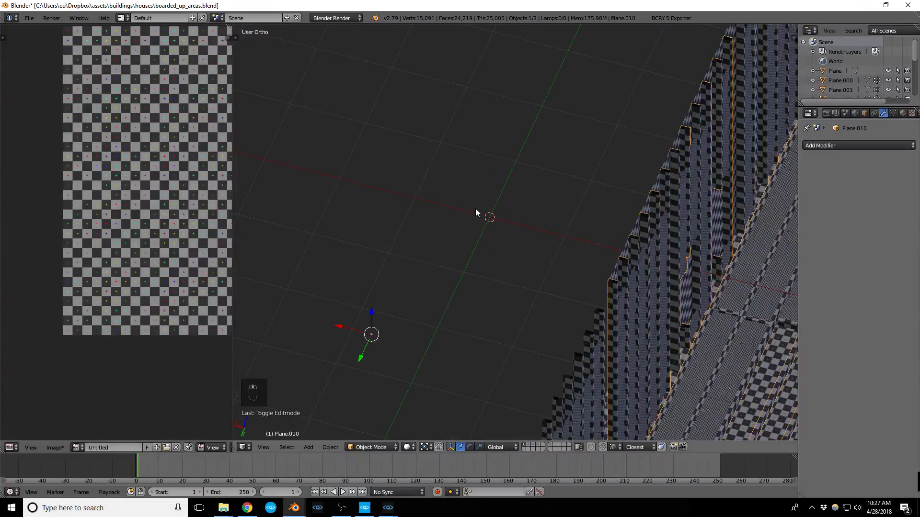
Add a new plane mesh at the 3D cursor and enter Edit Mode on it
key("shift+a")
key("Escape")
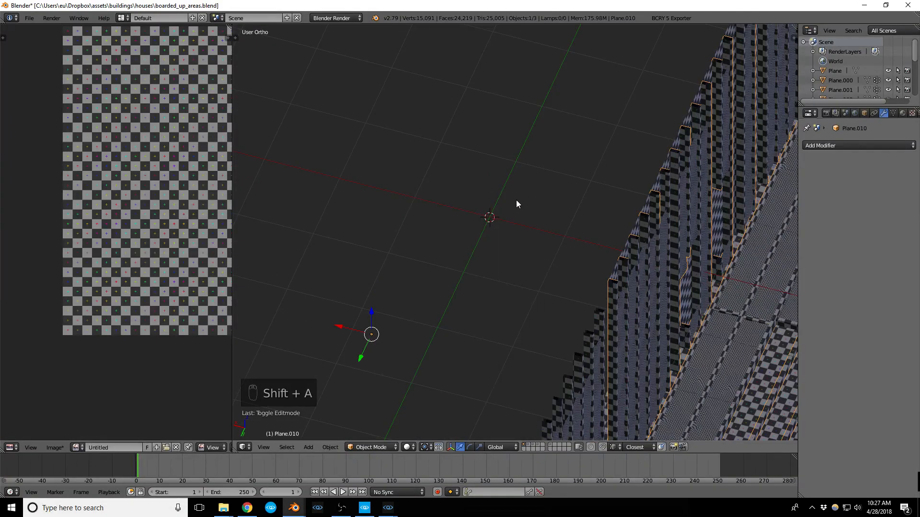
key("shift+a")
mouse_move(516, 204)
left_click(551, 201)
key("Tab")
middle_click_drag(551, 201, 516, 210)
Subdivide the new plane with 100 cuts
key("w")
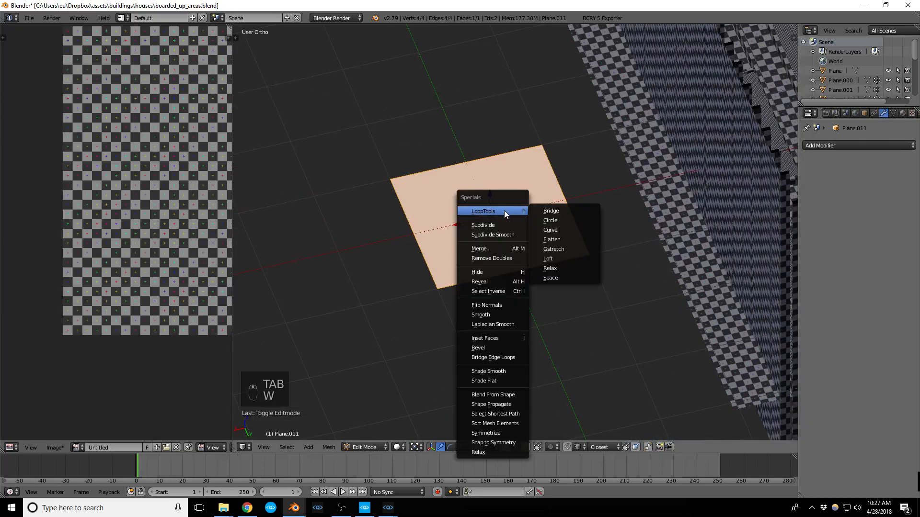
left_click(506, 209)
key("t")
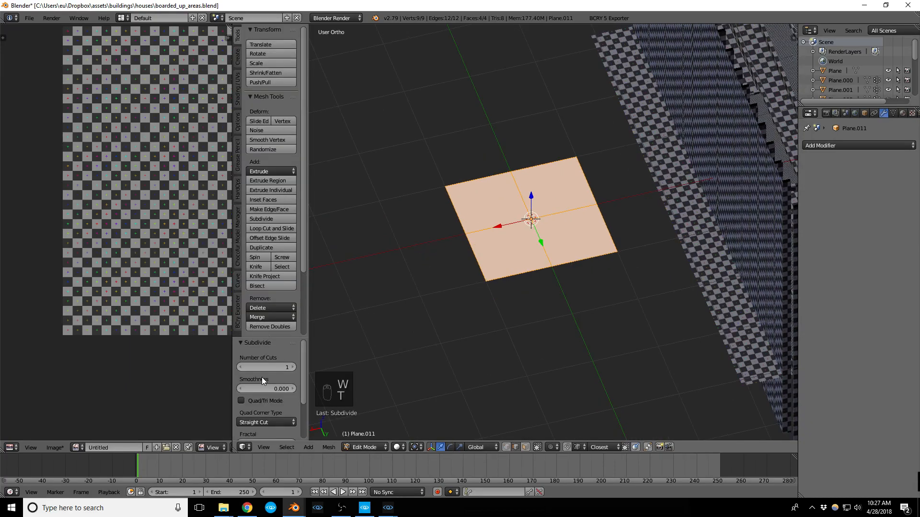
left_click(288, 367)
type("100")
key("Return")
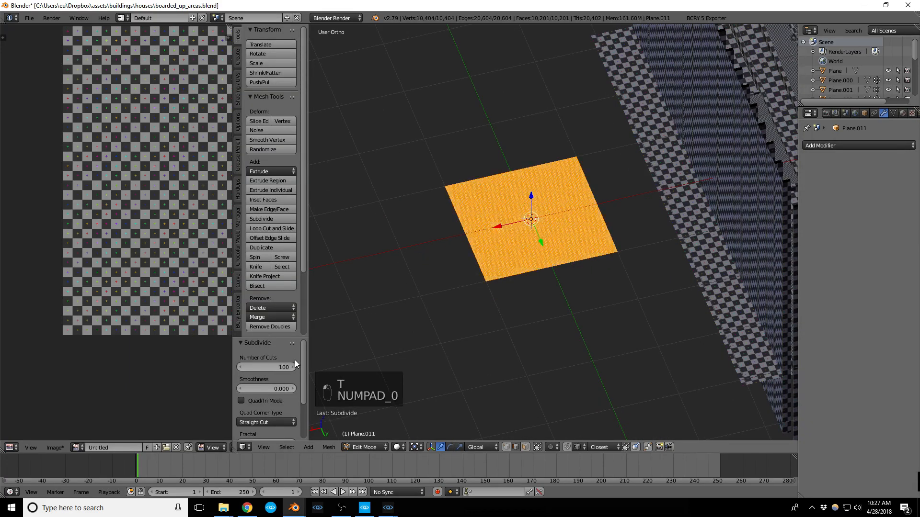
Leave Edit Mode and add a Displace modifier with a new texture to the subdivided plane
scroll(498, 237, "up", 6)
key("Tab")
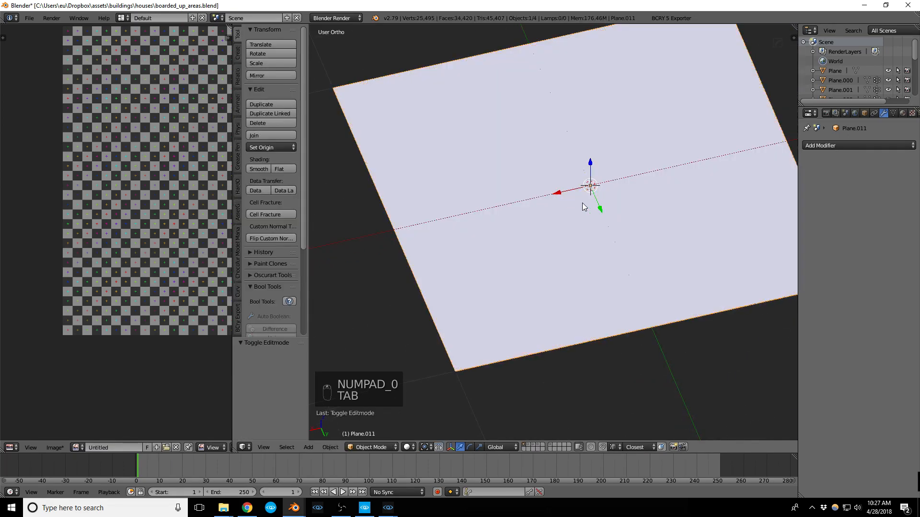
left_click(877, 145)
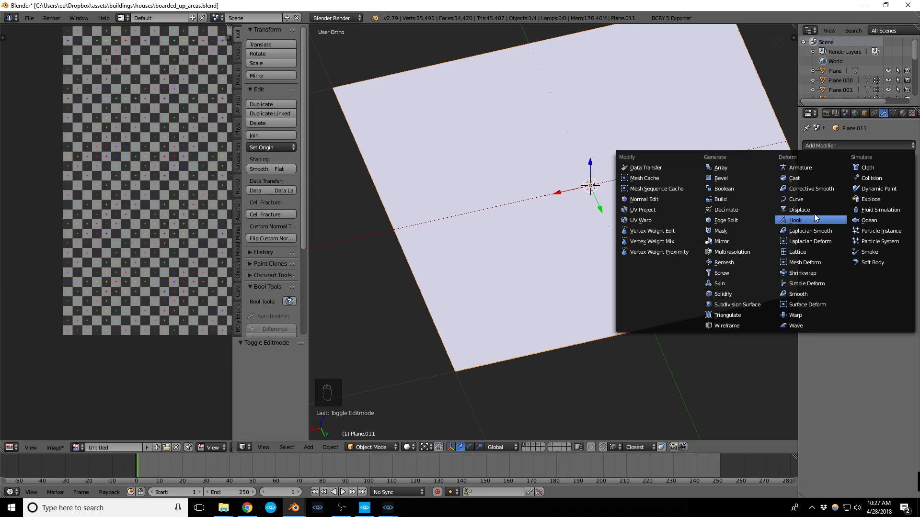
left_click(799, 210)
scroll(548, 306, "down", 3)
middle_click_drag(548, 306, 826, 221)
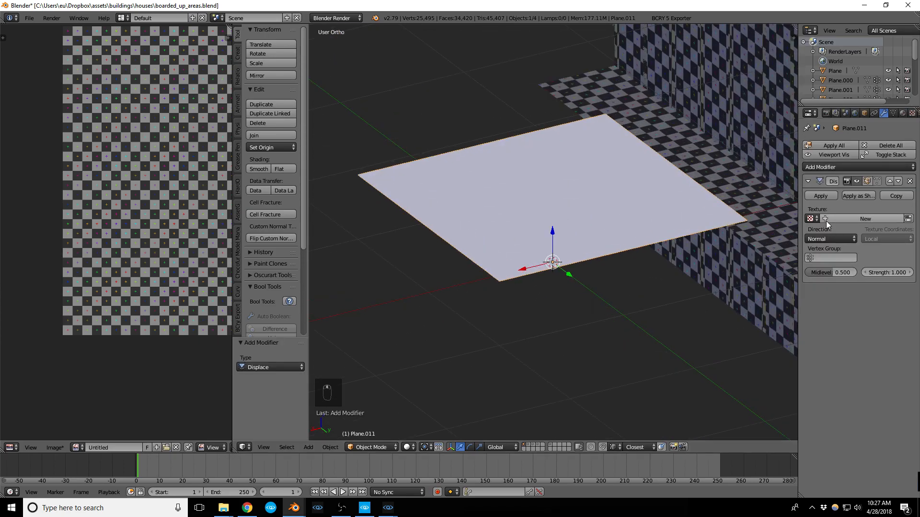
left_click(826, 219)
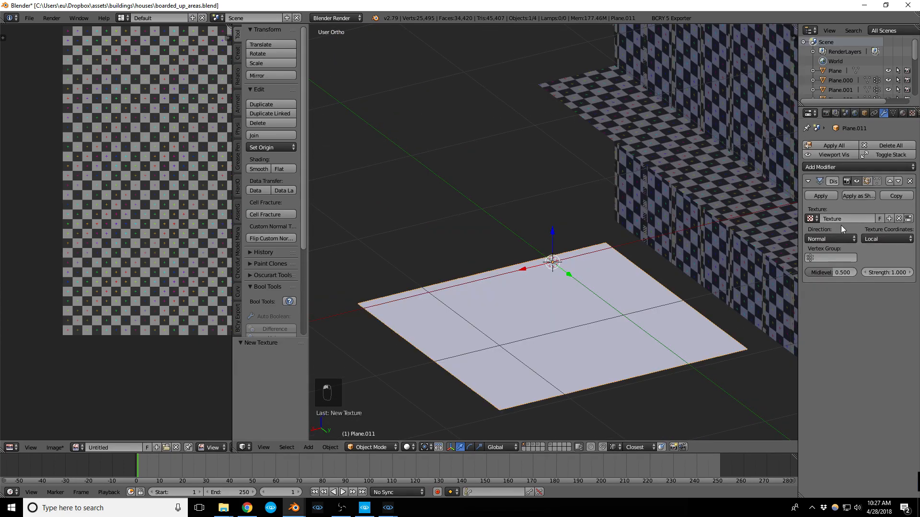
Set the displacement texture type to Clouds and shade the plane smooth
left_click(911, 114)
left_click(871, 175)
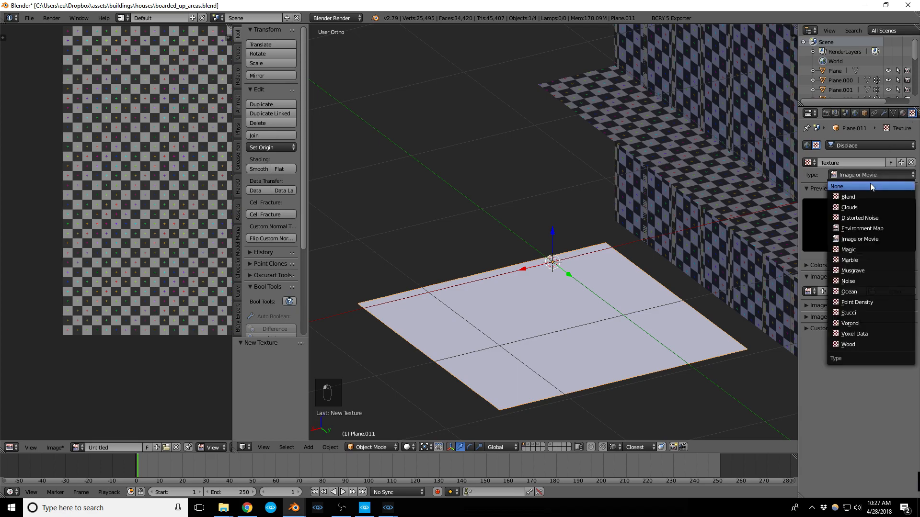
left_click(856, 209)
scroll(599, 281, "up", 5)
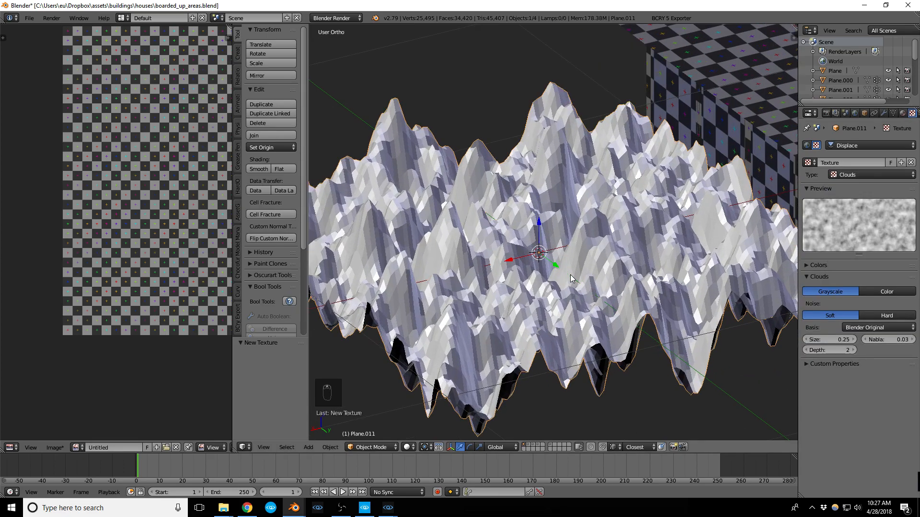
left_click(260, 169)
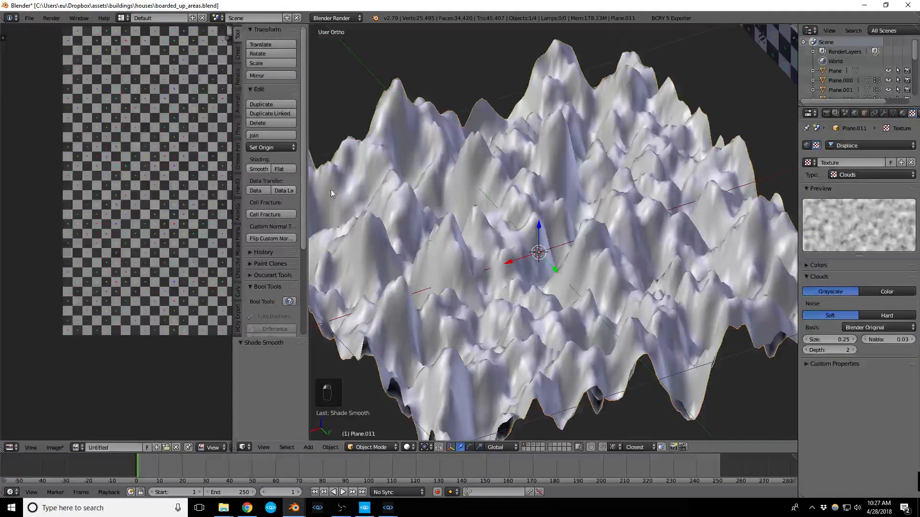
Set the Displace modifier's strength to 0.1
left_click(884, 113)
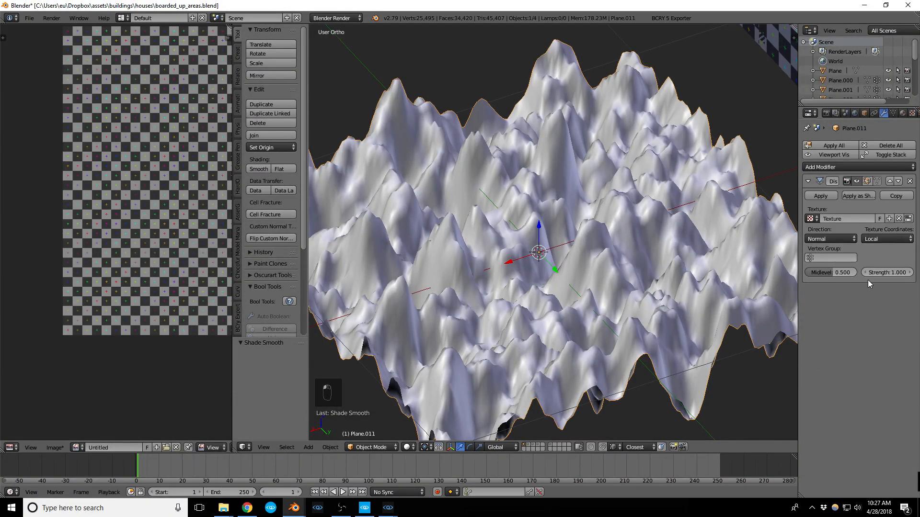
left_click(891, 273)
type("0.1")
key("Return")
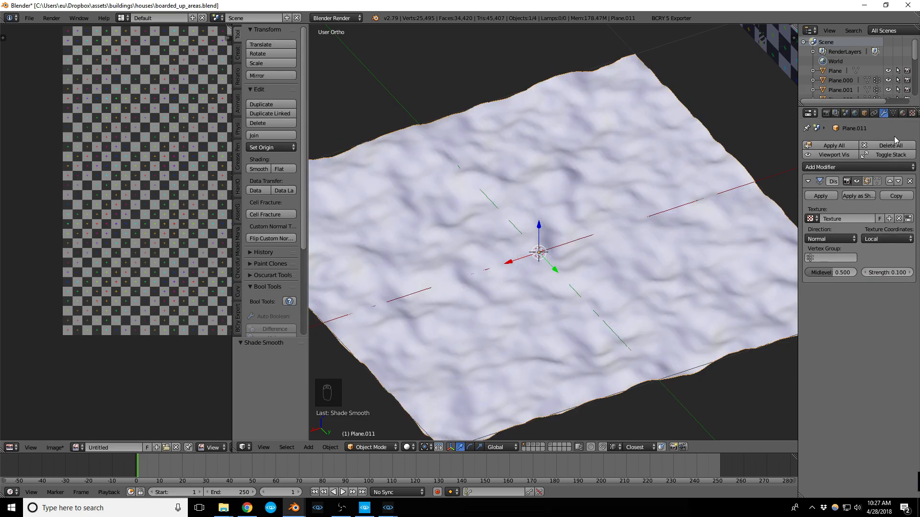
Set the Clouds texture size to 0.75 and check the plane's bumps from several angles
left_click(913, 113)
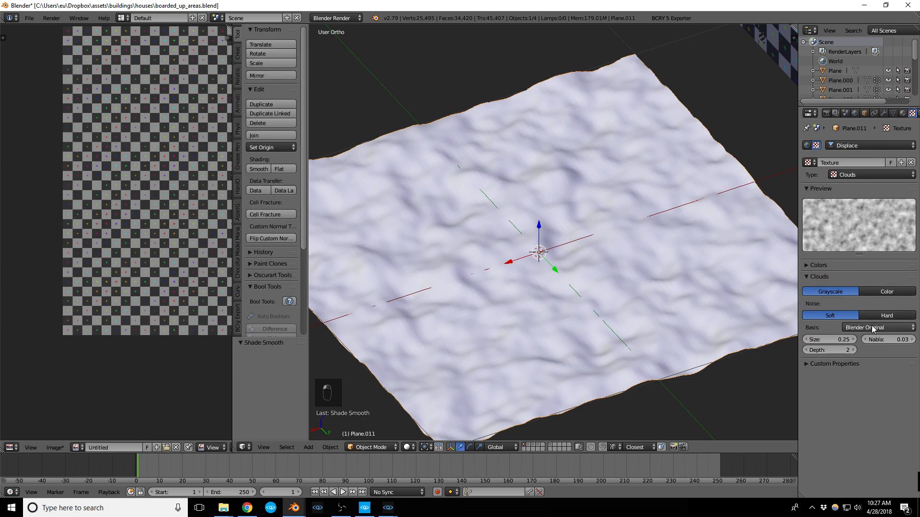
left_click_drag(833, 342, 892, 342)
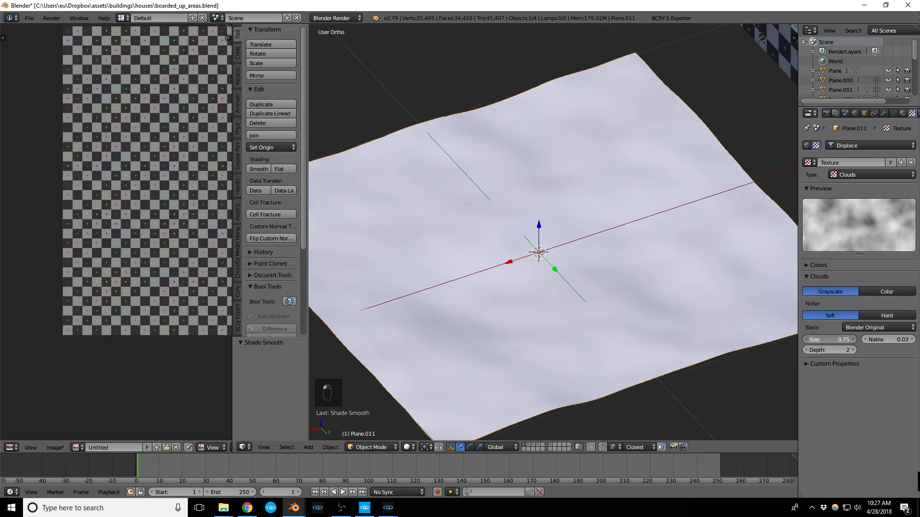
middle_click_drag(602, 298, 639, 274)
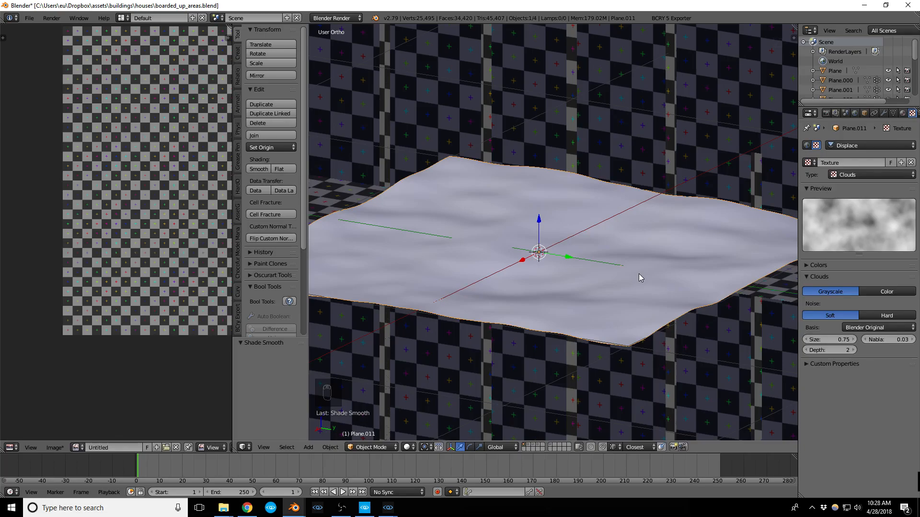
middle_click_drag(639, 274, 533, 285)
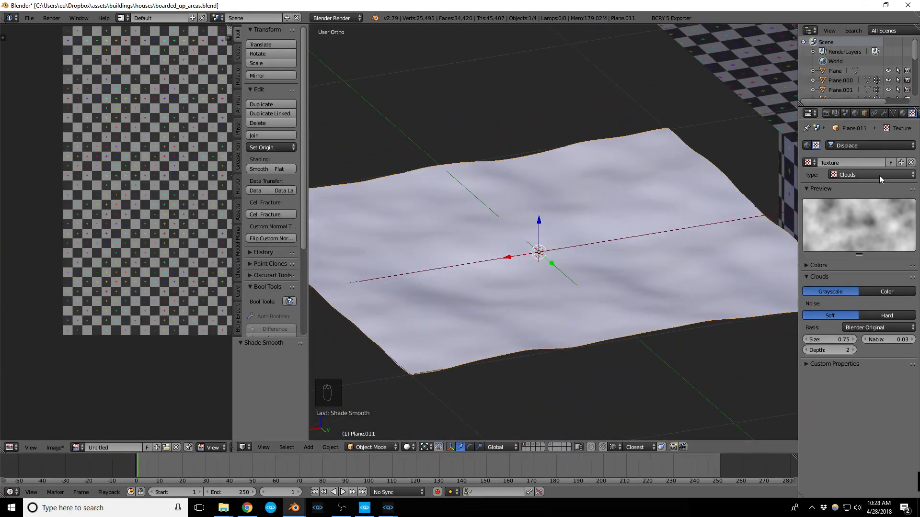
Apply the Displace modifier and inspect the plane's mesh in Edit Mode
left_click(876, 112)
left_click(885, 112)
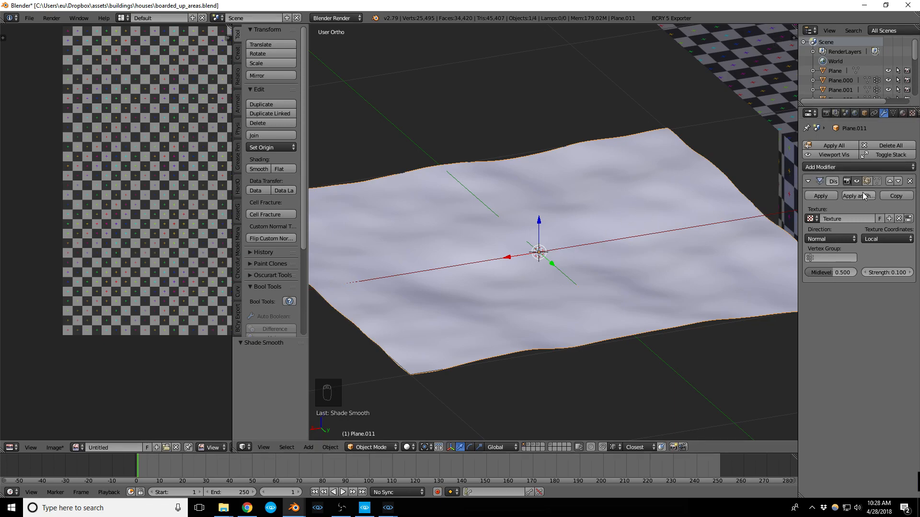
left_click(820, 196)
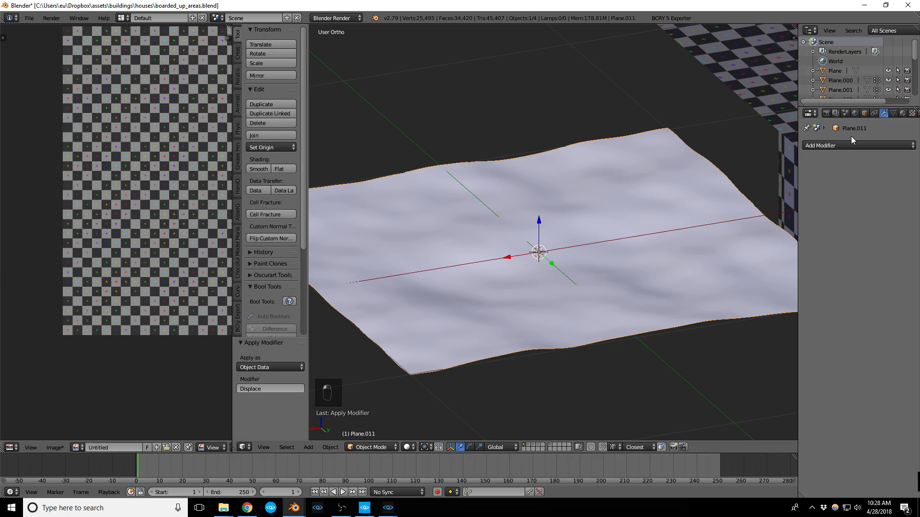
key("Tab")
mouse_move(591, 228)
middle_mouse_down()
mouse_move(584, 248)
mouse_move(573, 242)
mouse_move(589, 243)
middle_mouse_up()
key("Tab")
Reduce the plane's face count with a low-ratio Decimate modifier and apply it
left_click(862, 145)
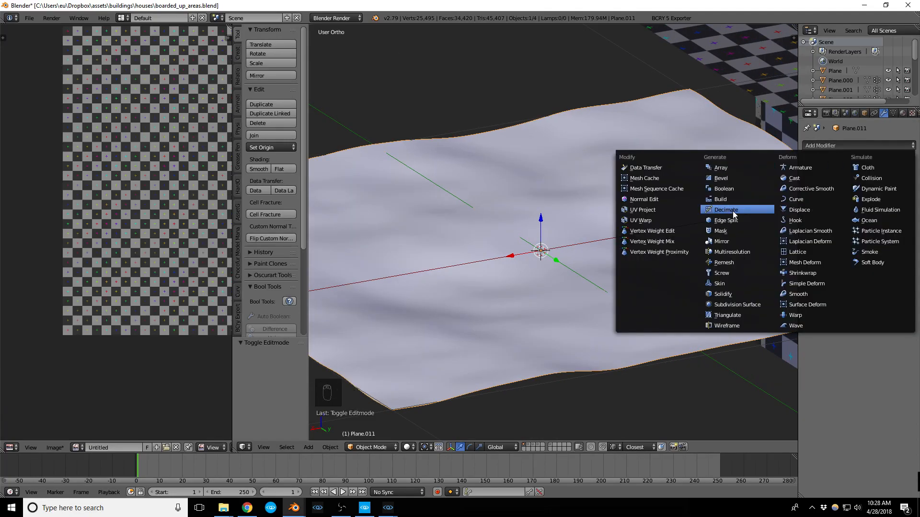
left_click(733, 214)
left_click_drag(891, 221, 790, 221)
left_click(830, 196)
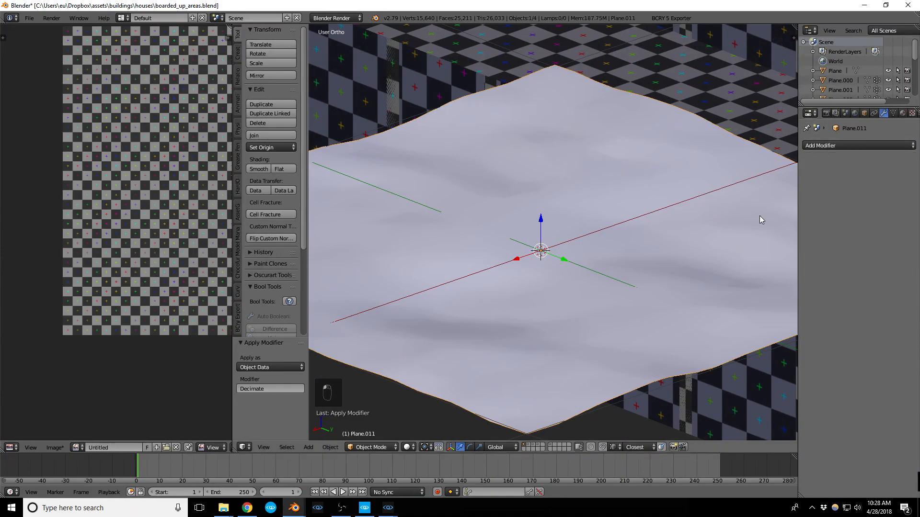
Examine the decimated plane's triangles in Edit Mode, then compare the plane with the insulation strips between the wall studs
key("Tab")
scroll(579, 250, "up", 3)
middle_click_drag(579, 250, 531, 238)
scroll(531, 238, "down", 4)
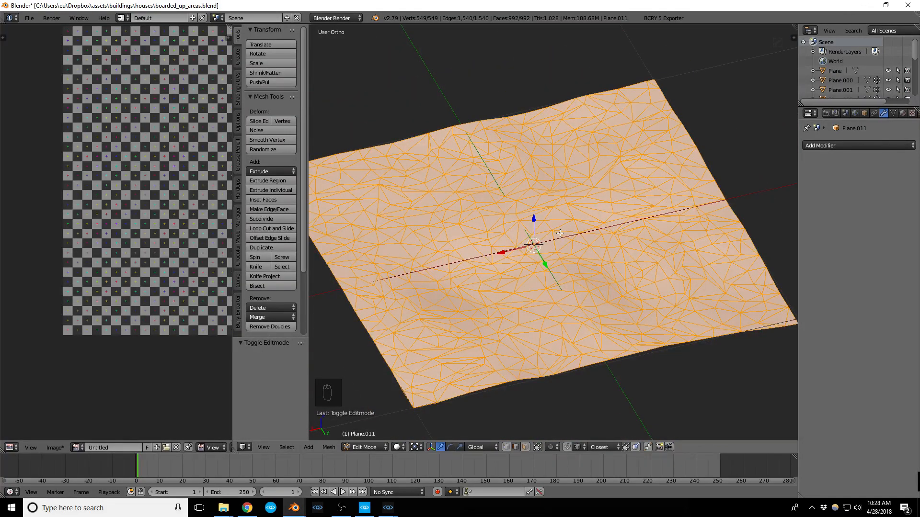
key("Tab")
scroll(558, 221, "down", 4)
middle_click_drag(558, 221, 657, 231)
scroll(657, 231, "up", 5)
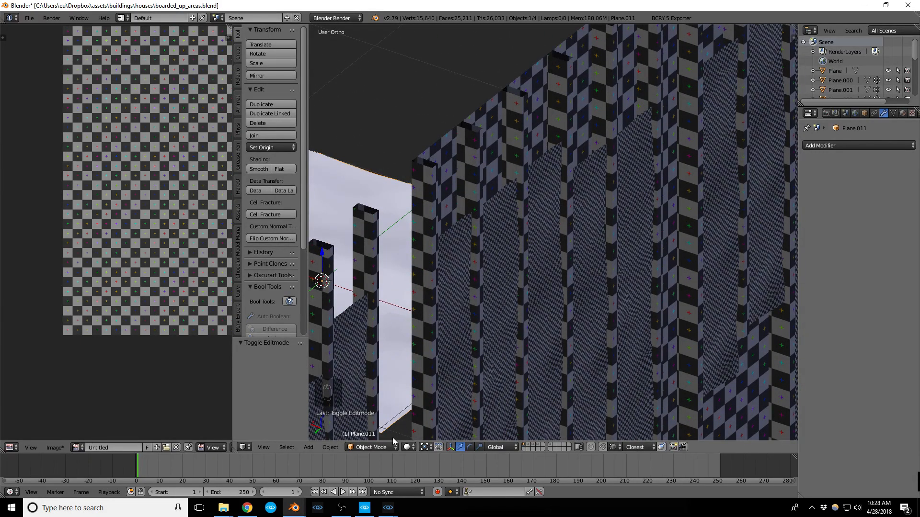
Switch to the CRYENGINE level and look over the corridor's insulated walls, floor and ceiling beams
mouse_move(388, 508)
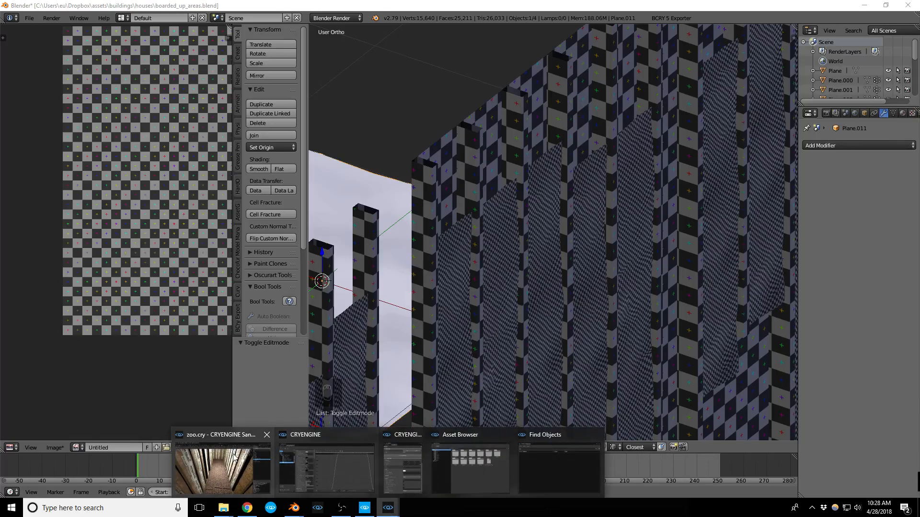
left_click(240, 450)
right_click_drag(239, 451, 251, 410)
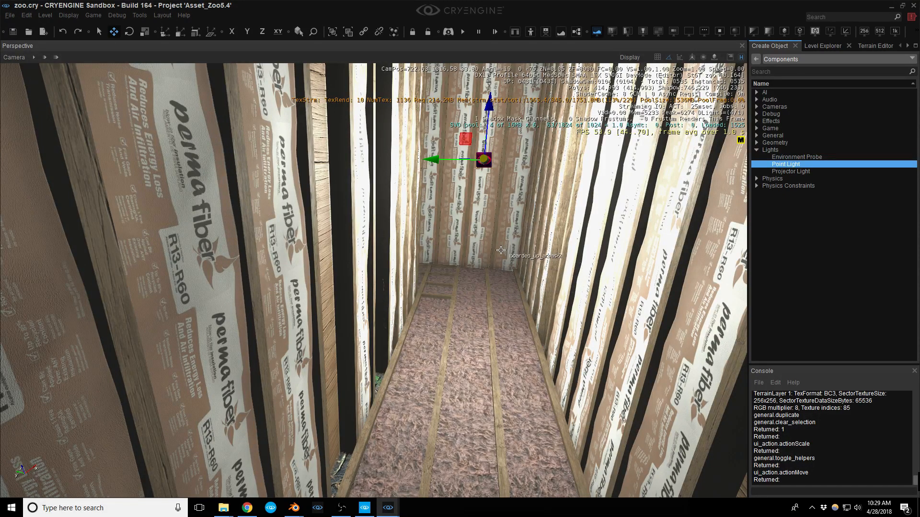
right_click_drag(461, 278, 491, 271)
middle_click_drag(491, 271, 489, 351)
right_click_drag(458, 286, 458, 292)
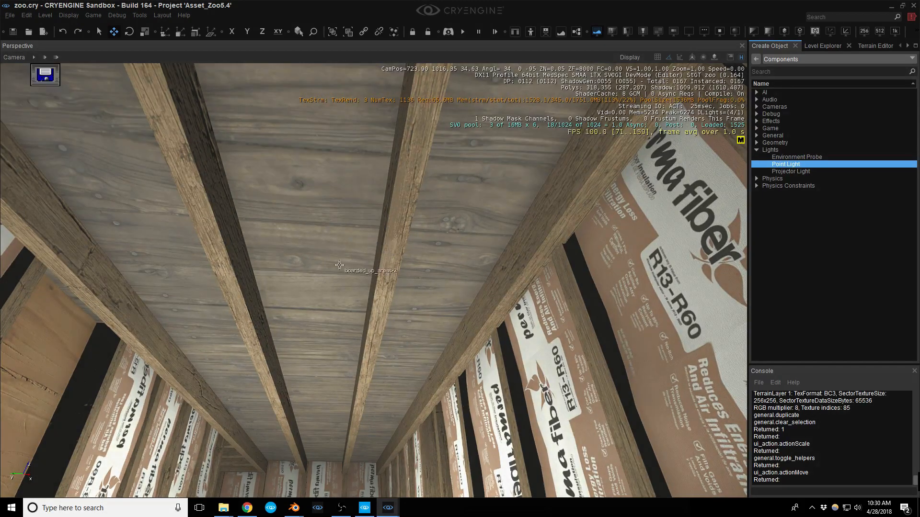
right_click_drag(330, 265, 327, 276)
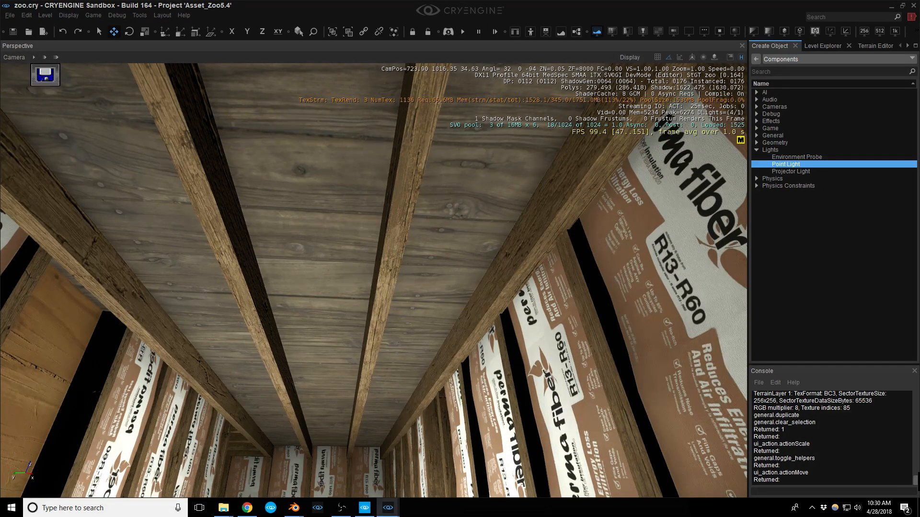
Switch to Blender, show layer 3 and examine the house's walls and ceiling panels from several sides
key("alt+Tab")
scroll(610, 319, "up", 3)
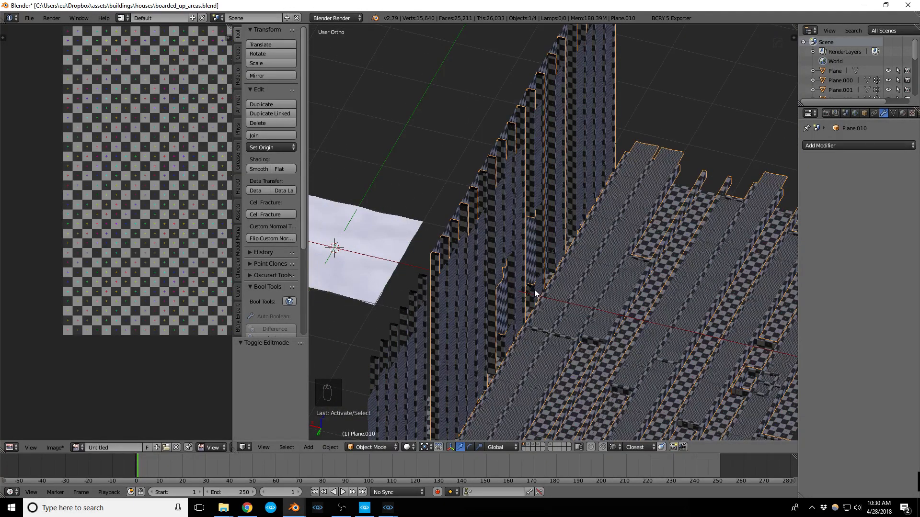
scroll(494, 259, "down", 3)
key("3")
middle_click_drag(498, 267, 588, 268)
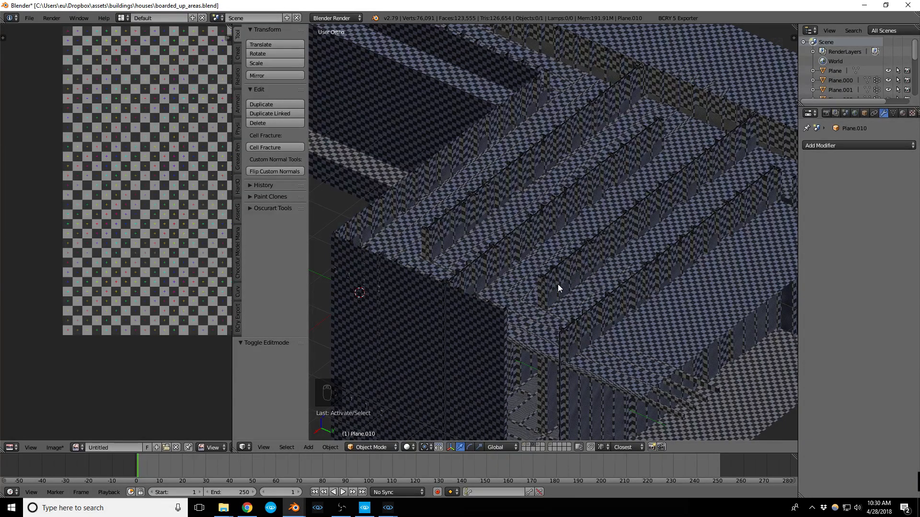
scroll(561, 300, "up", 1)
scroll(526, 268, "up", 1)
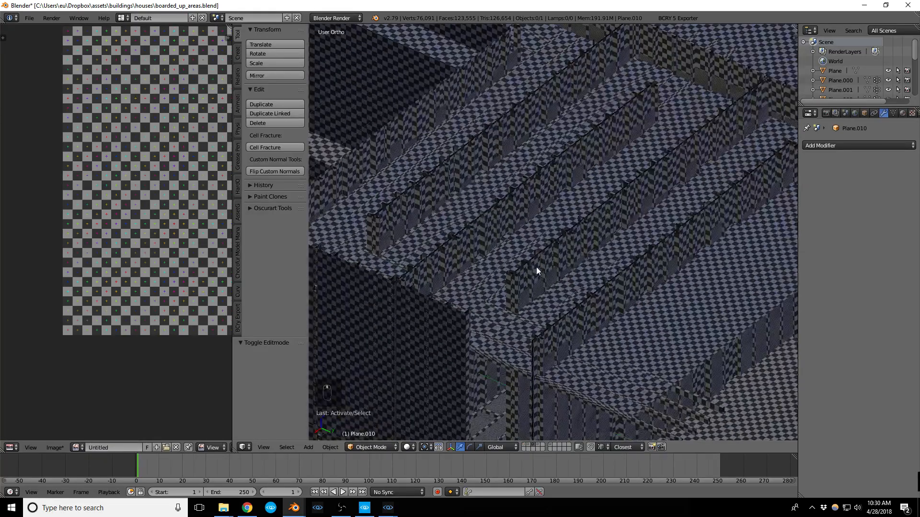
middle_click_drag(535, 267, 545, 260)
scroll(514, 268, "down", 4)
middle_click_drag(493, 275, 562, 300)
scroll(551, 297, "down", 4)
middle_click_drag(441, 298, 464, 276)
scroll(432, 251, "up", 6)
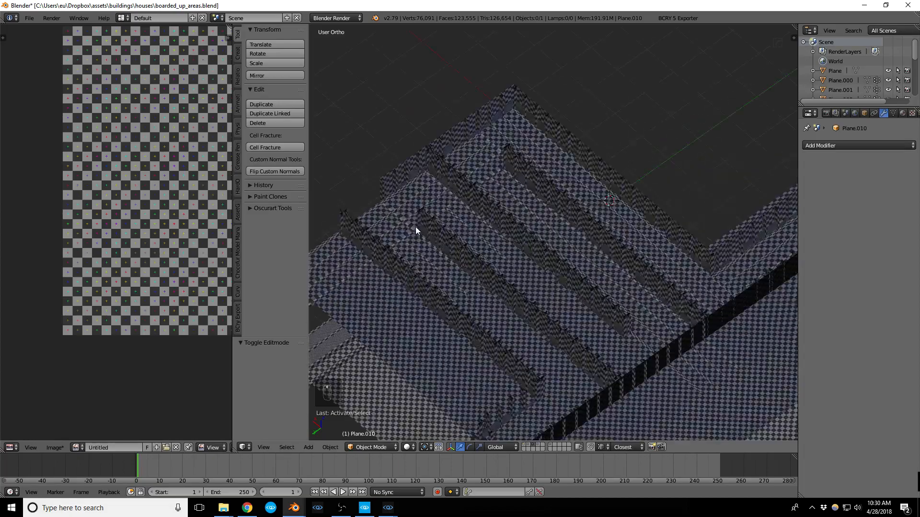
Examine the house's wall and ceiling structure in wireframe and return to solid shading
mouse_move(428, 174)
middle_mouse_down()
mouse_move(483, 157)
mouse_move(445, 220)
mouse_move(567, 194)
middle_mouse_up()
key("z")
middle_click_drag(646, 149, 504, 172)
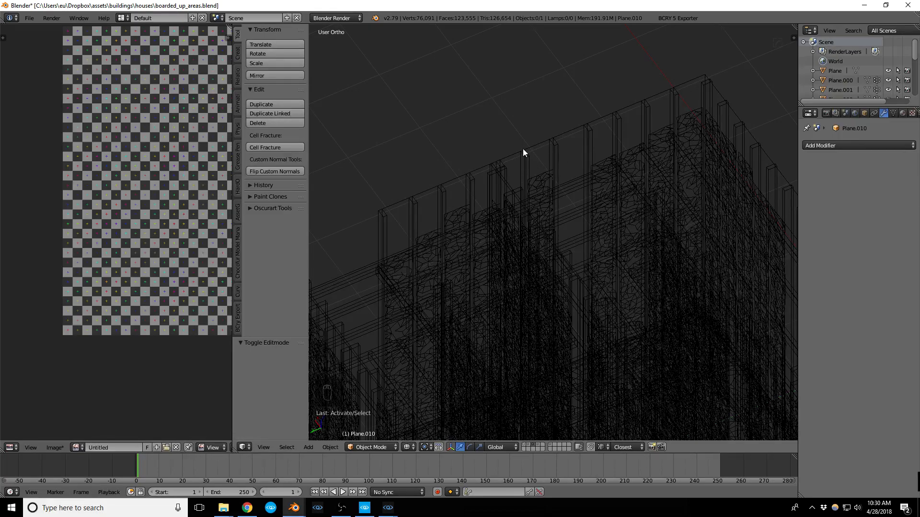
scroll(524, 131, "down", 4)
middle_click_drag(515, 191, 617, 338)
scroll(538, 319, "down", 1)
scroll(600, 312, "up", 4)
key("z")
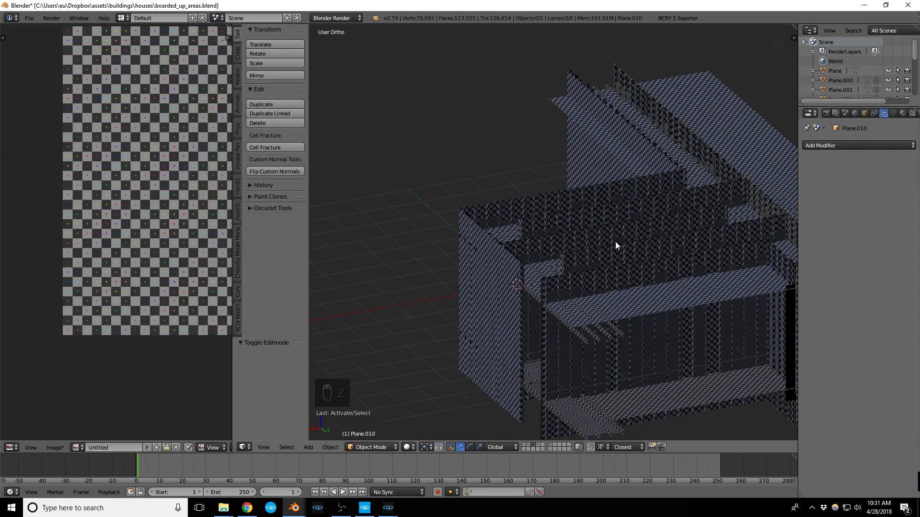
Select the insulated wall object just above the ceiling surface and switch to the CRYENGINE corridor for comparison
scroll(544, 381, "up", 3)
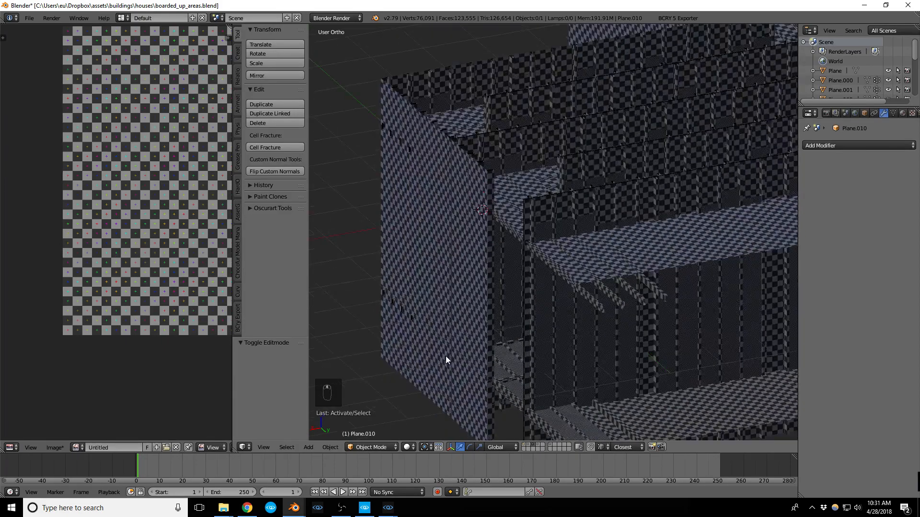
scroll(548, 249, "down", 1)
scroll(590, 232, "up", 5)
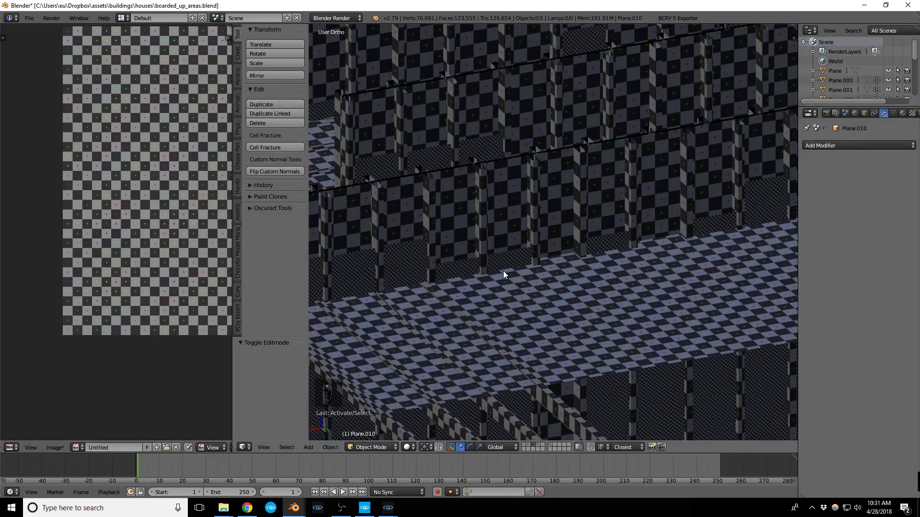
right_click(505, 260)
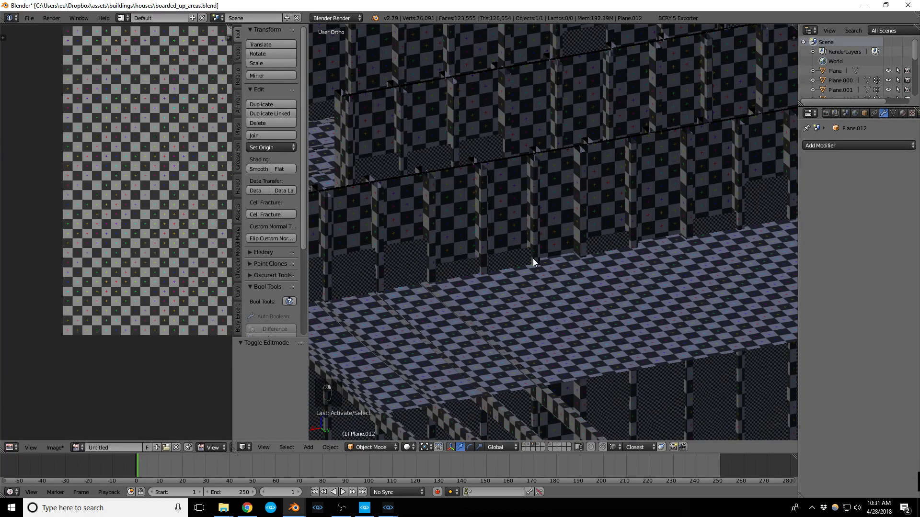
scroll(533, 258, "down", 2)
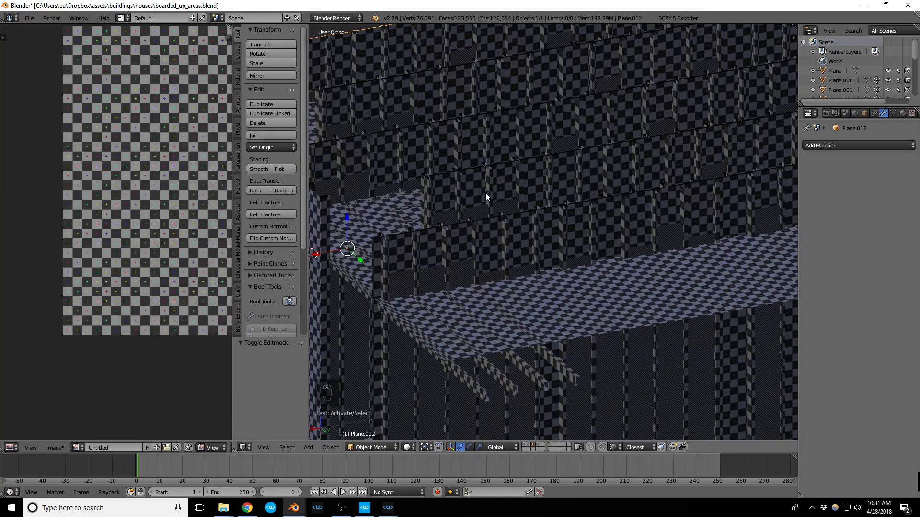
left_click(388, 508)
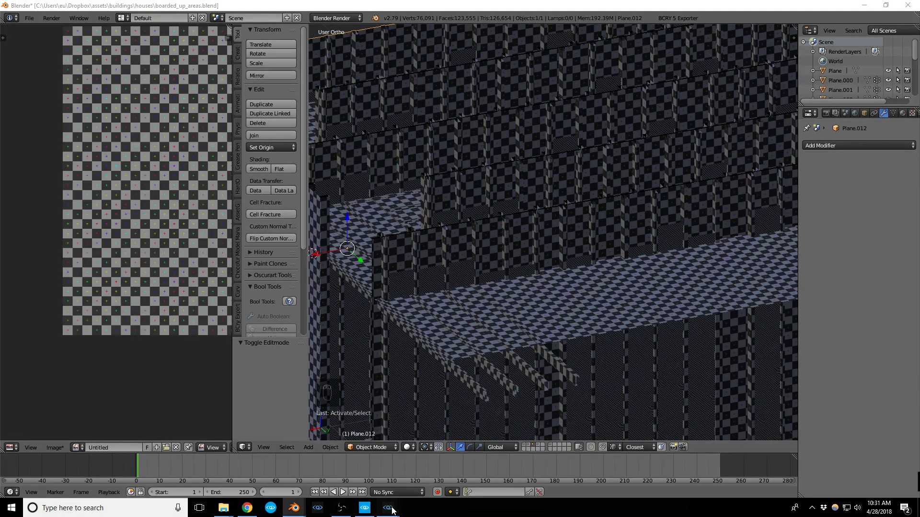
left_click(239, 470)
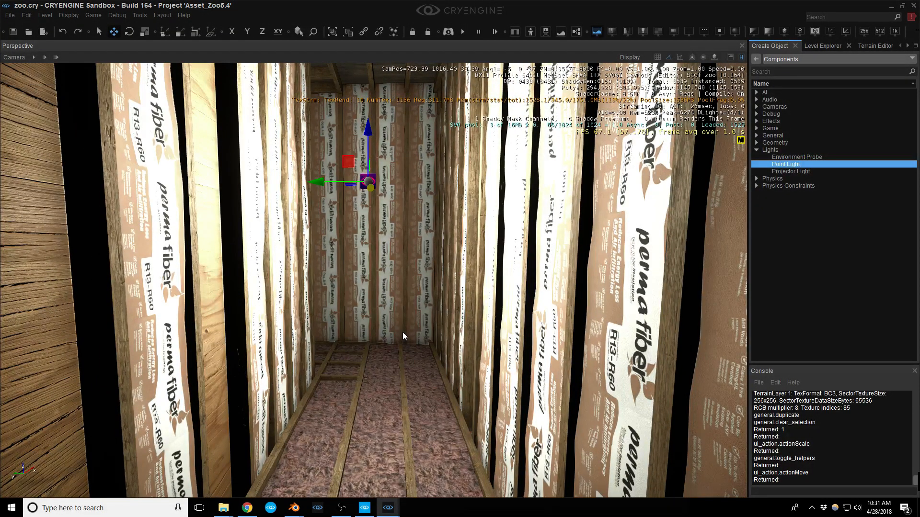
Save the level and search the Brush objects for "plywoo"
key("ctrl+s")
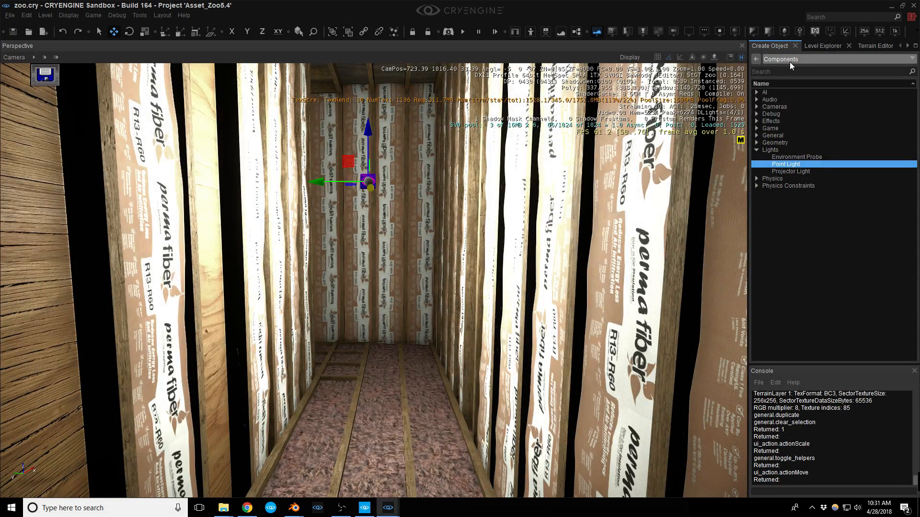
left_click(833, 59)
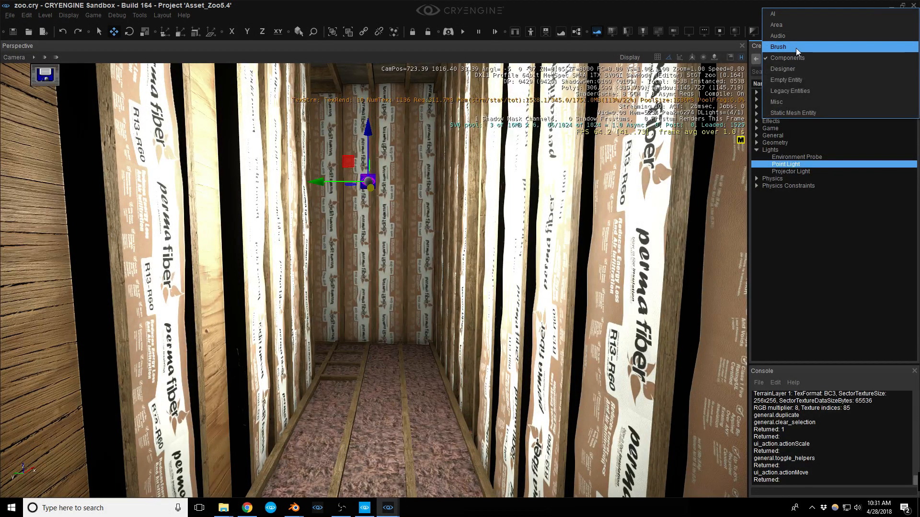
left_click(797, 47)
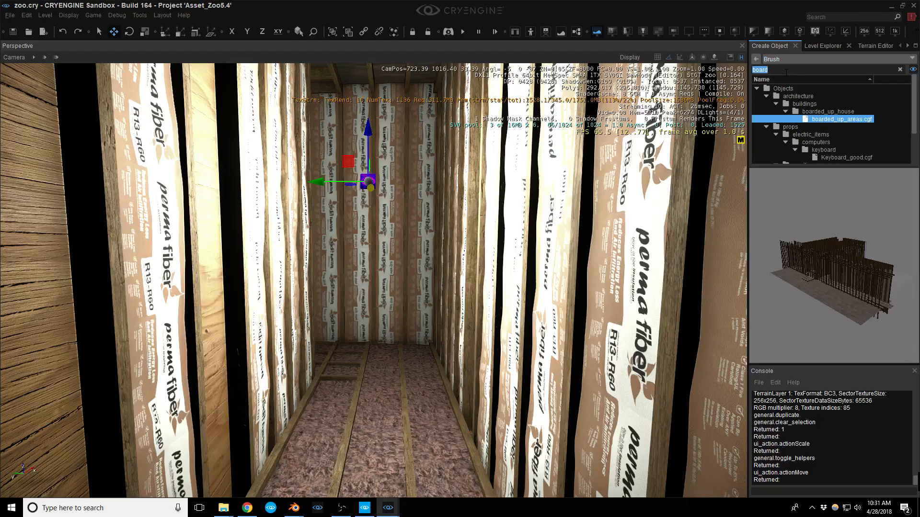
left_click(786, 70)
type("plywoo")
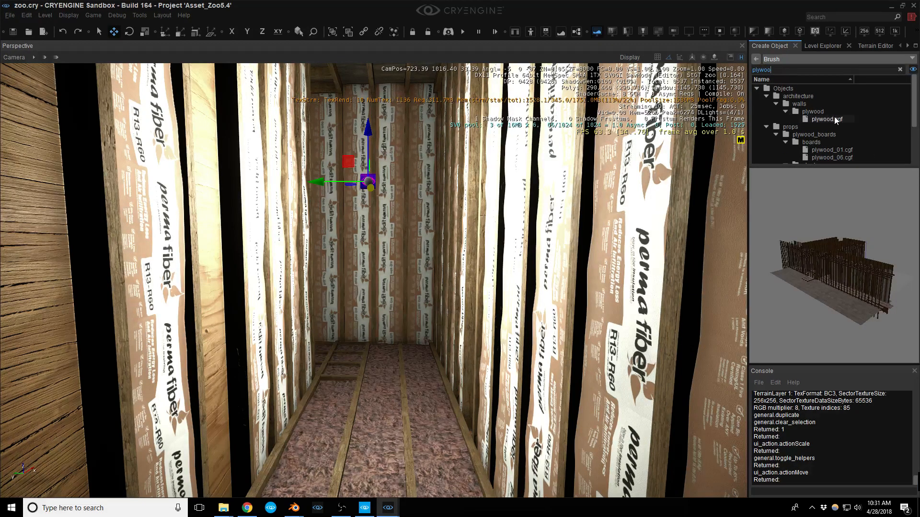
Place the plywood.cgf brush in the corridor along the left insulated wall and raise it above the floor
left_click(835, 119)
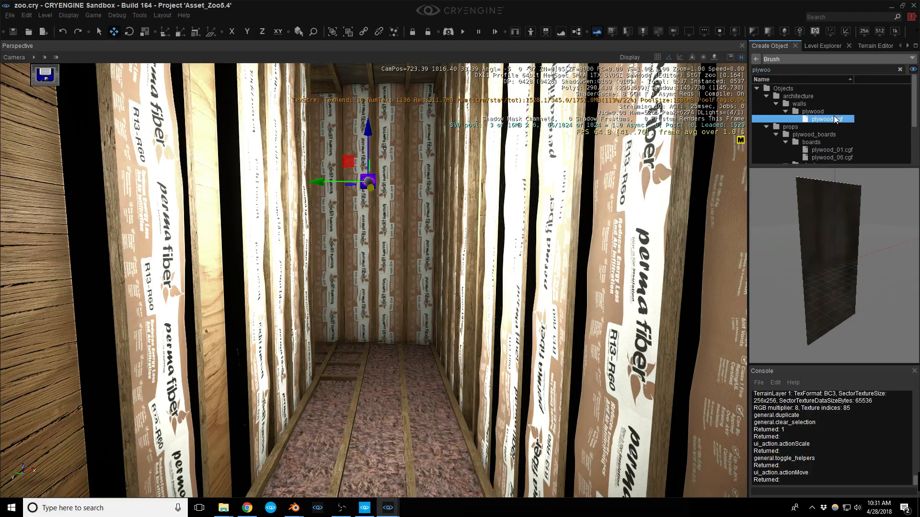
left_click_drag(835, 119, 274, 472)
left_click_drag(272, 430, 286, 222)
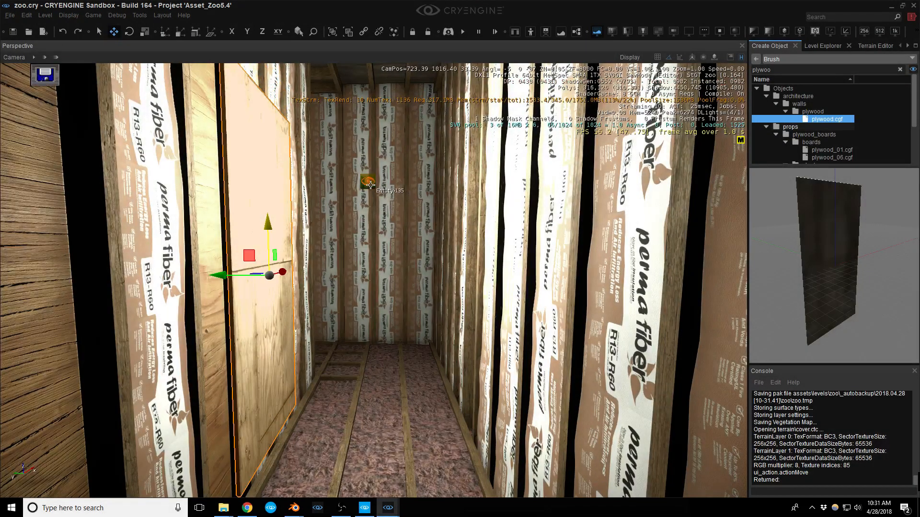
Select the light at the far end of the corridor and examine the plywood panel's surface up close
left_click(369, 182)
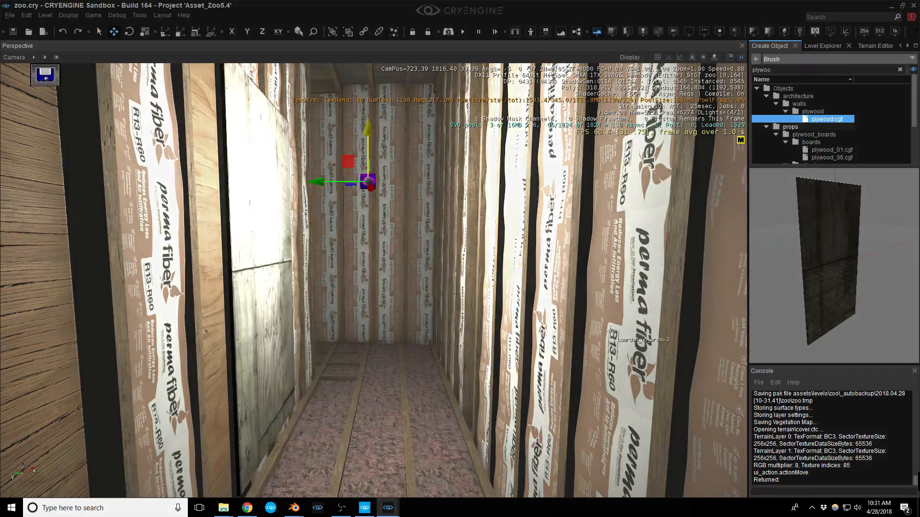
right_click_drag(458, 274, 463, 238)
left_click_drag(464, 157, 487, 123)
right_click_drag(488, 123, 451, 109)
key("w")
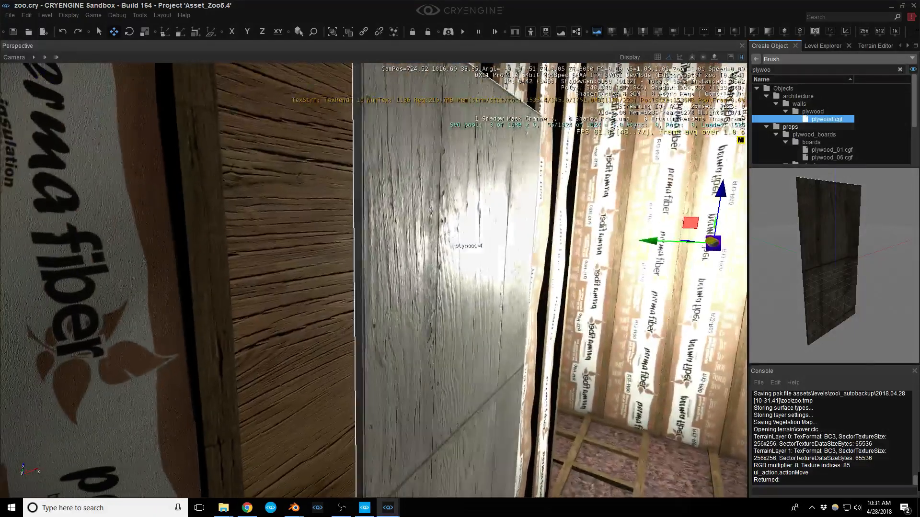
middle_click_drag(450, 240, 451, 252)
middle_click_drag(445, 311, 449, 300)
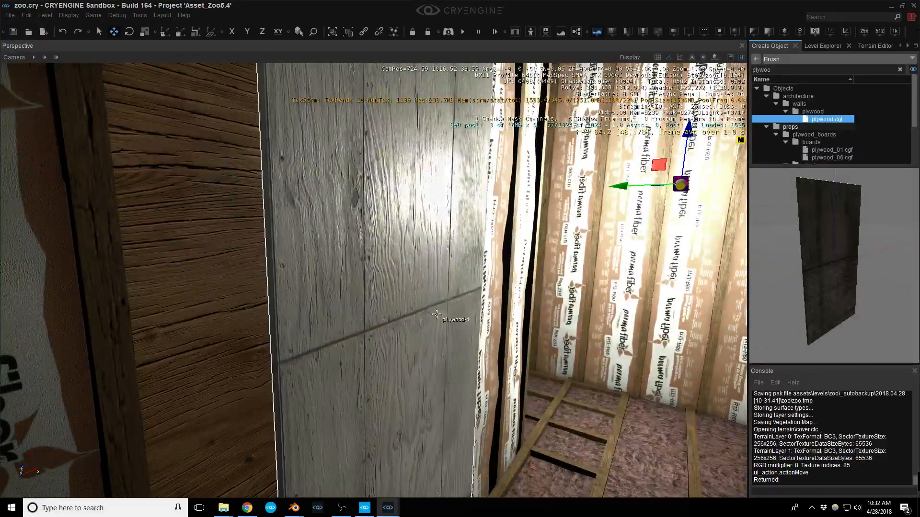
right_click_drag(437, 315, 437, 302)
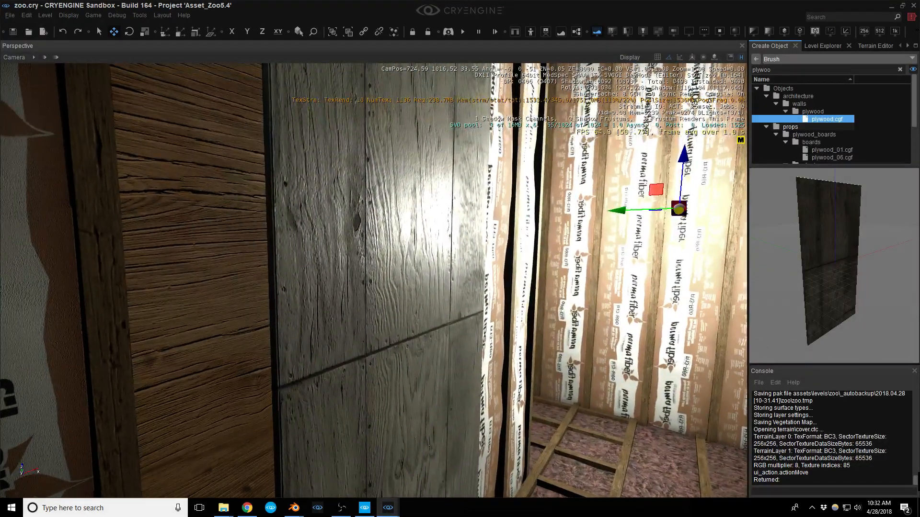
Switch to Blender's plywood.blend and examine the upper edge and wood texture of the drywall_section1 panel
mouse_move(293, 507)
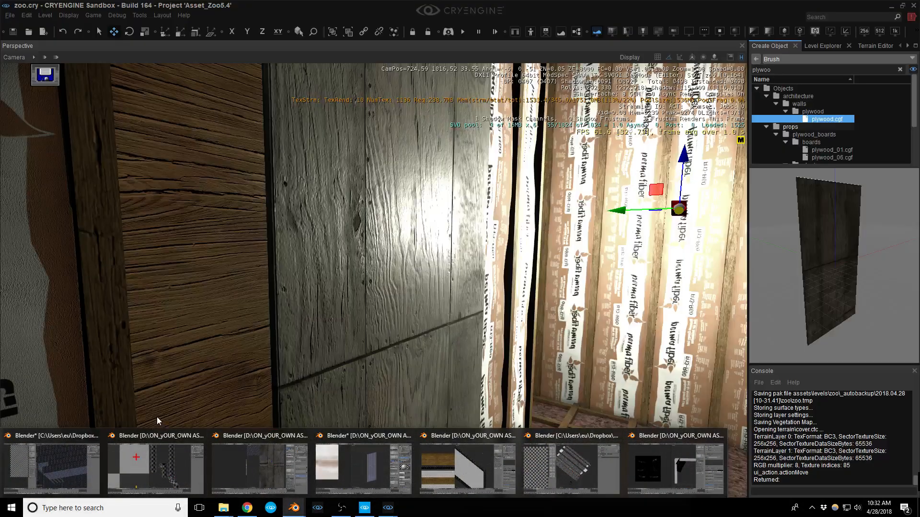
left_click(265, 467)
scroll(525, 321, "down", 5)
middle_click_drag(522, 280, 513, 148)
scroll(535, 150, "up", 5)
middle_click_drag(577, 107, 559, 122)
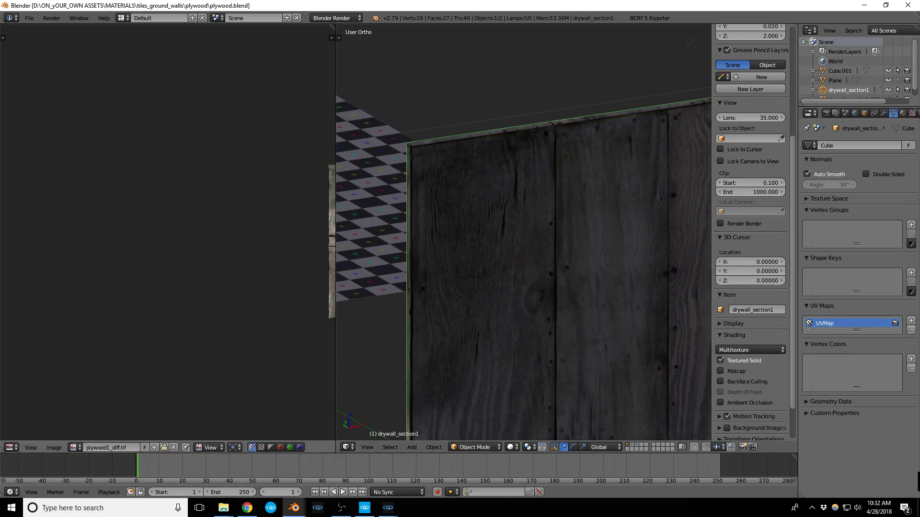
Switch to the browser and look through the textures.com search results for plywood
key("alt+Tab")
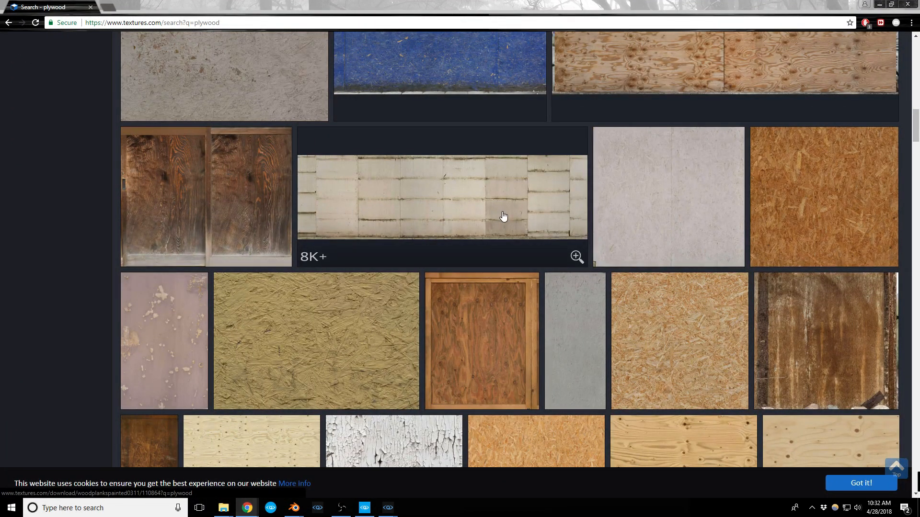
scroll(577, 196, "down", 1)
scroll(577, 195, "down", 5)
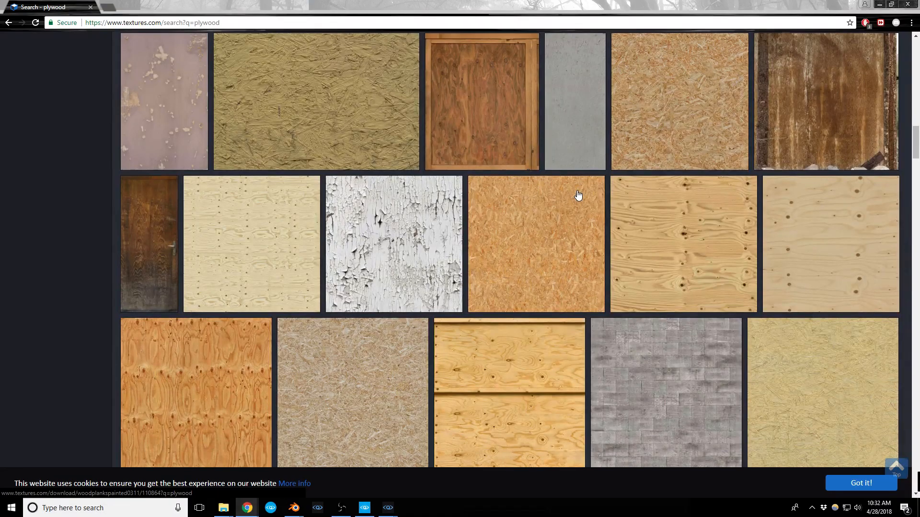
scroll(578, 195, "down", 11)
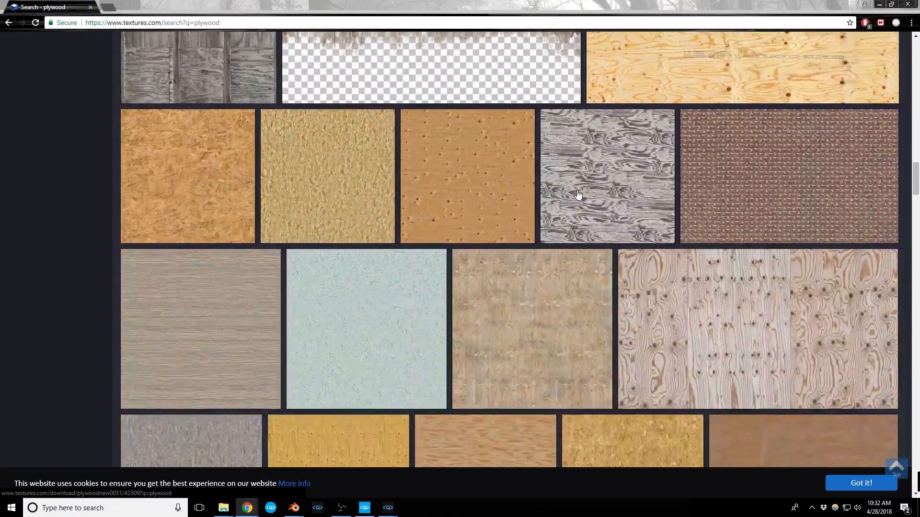
scroll(578, 196, "up", 2)
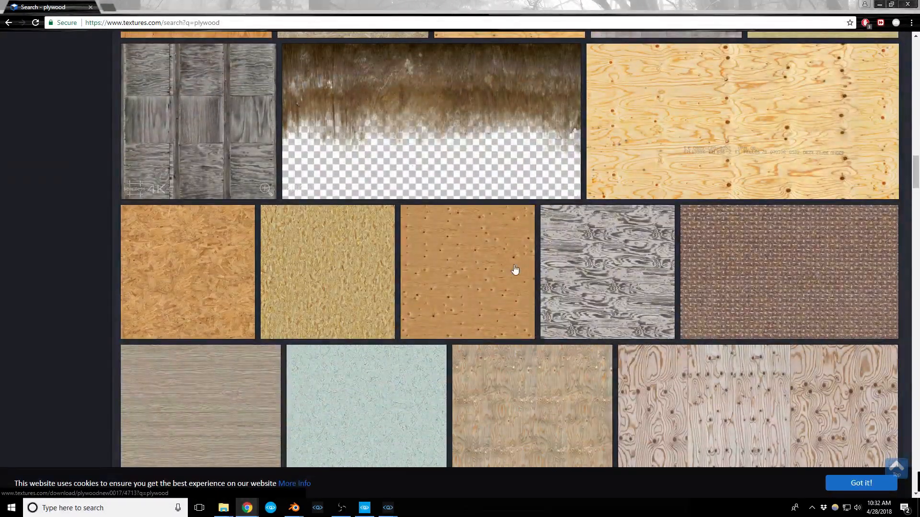
scroll(575, 270, "down", 3)
scroll(575, 270, "down", 9)
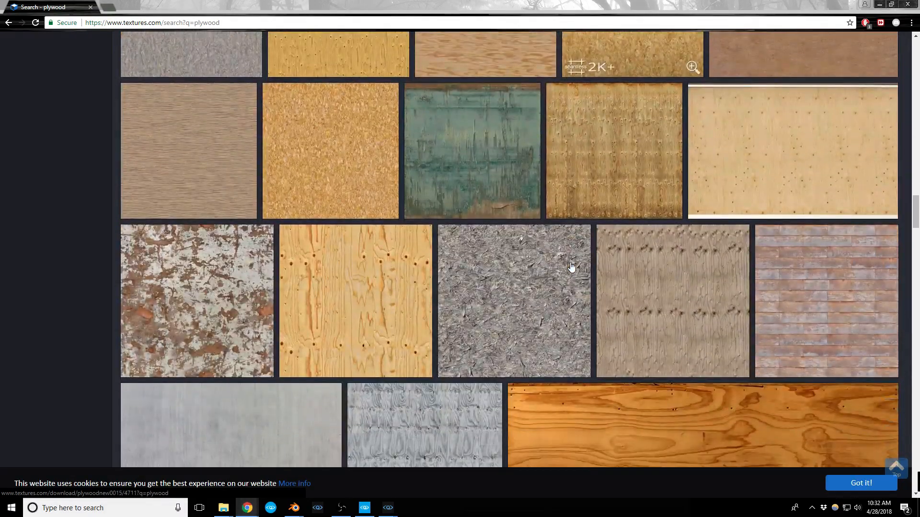
scroll(573, 269, "down", 4)
scroll(572, 267, "down", 4)
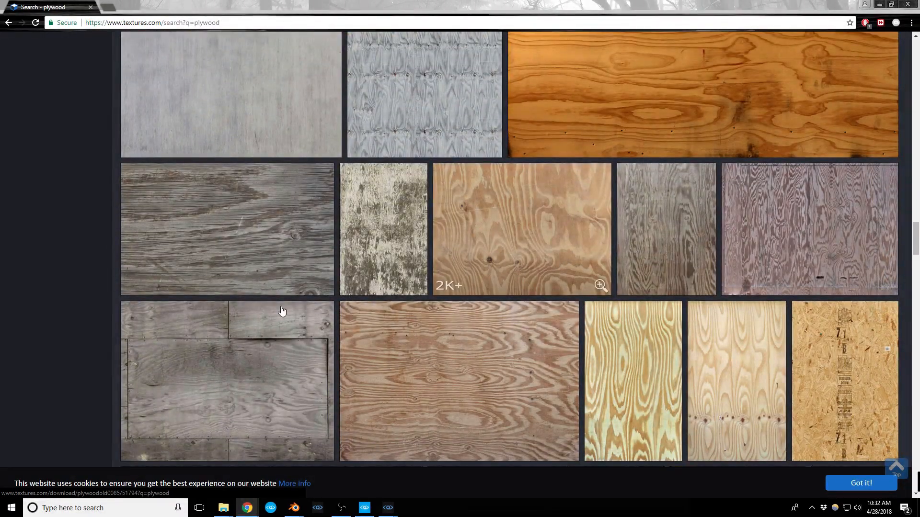
scroll(252, 343, "down", 1)
Open the PlywoodOld0025 texture set of old grey plywood and look through its images
left_click(247, 288)
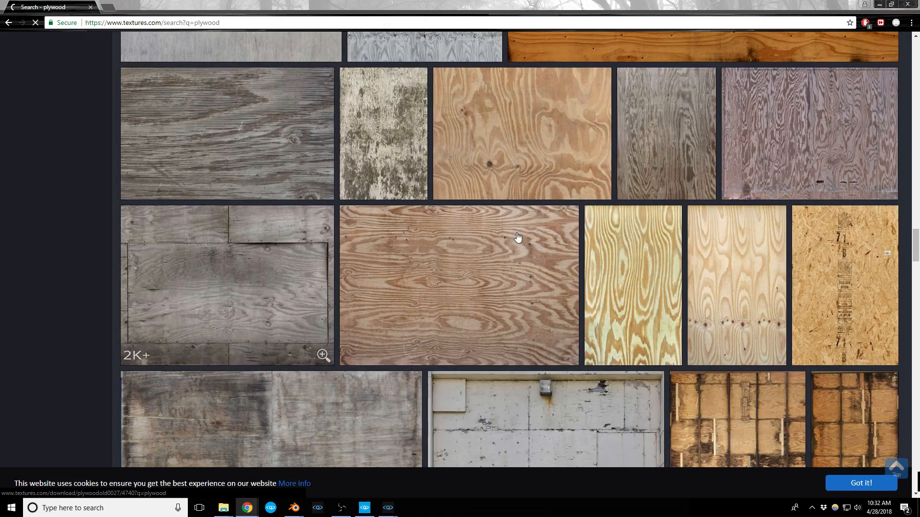
scroll(581, 206, "down", 2)
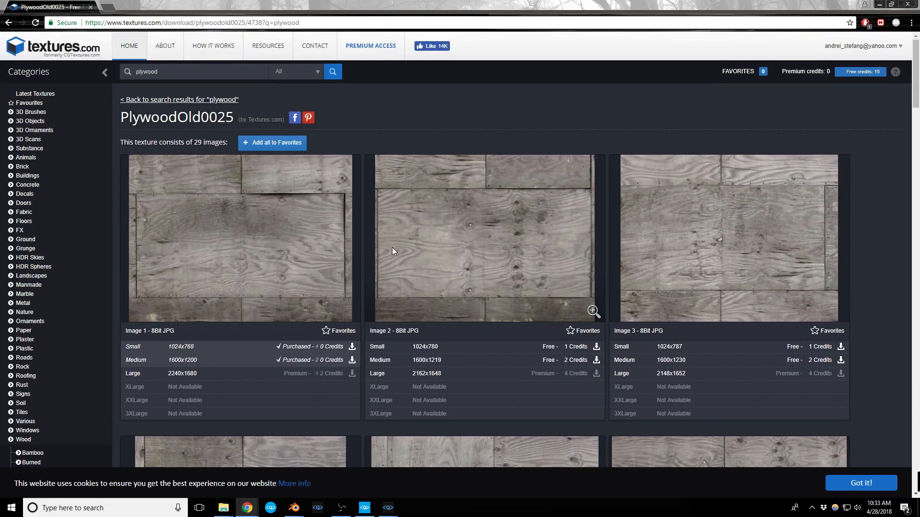
scroll(392, 248, "down", 2)
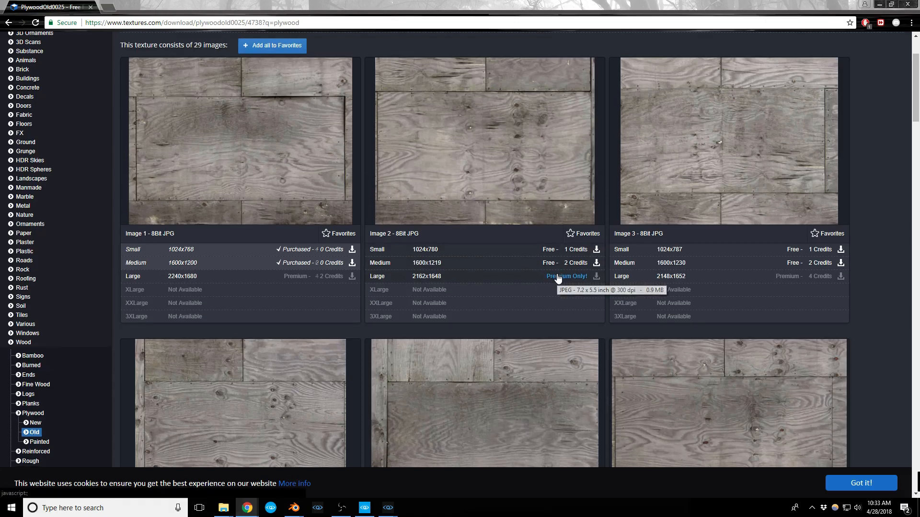
scroll(557, 276, "down", 2)
scroll(556, 275, "down", 4)
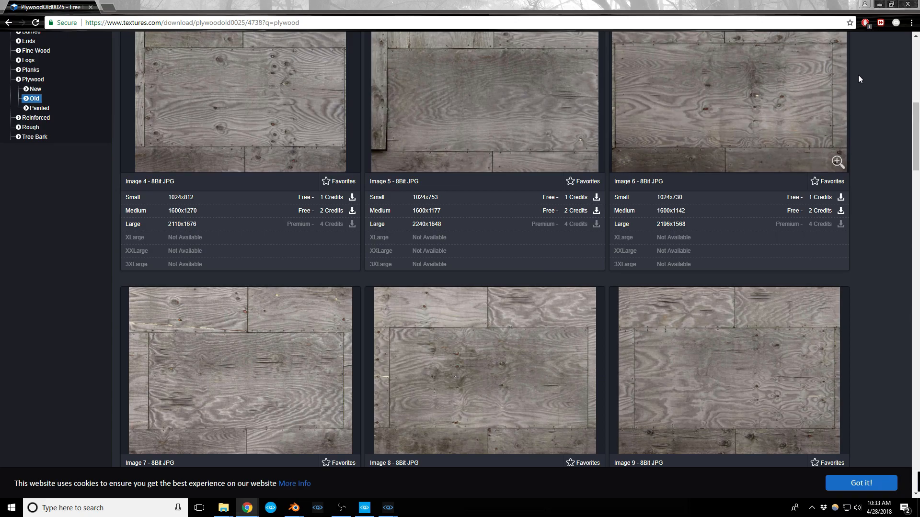
Return to Blender and examine the board seams in the middle of the plywood panel
left_click(880, 5)
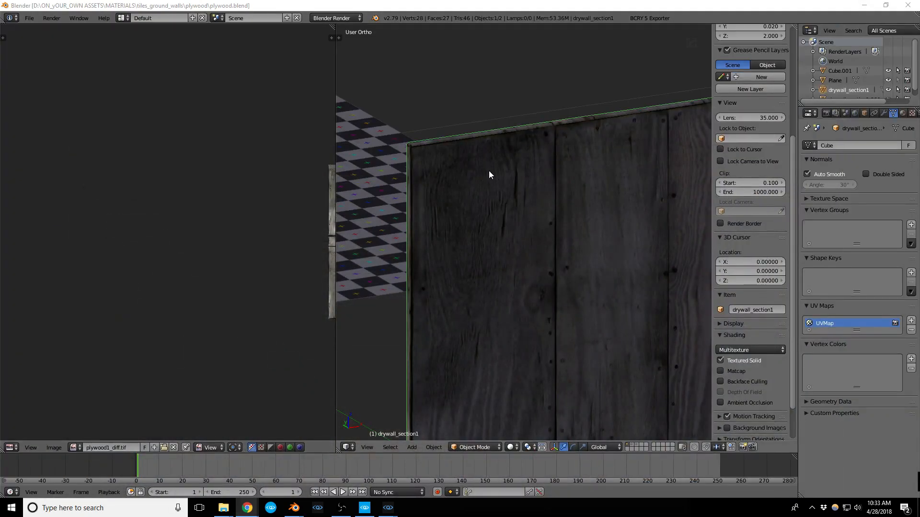
scroll(493, 175, "down", 6)
scroll(509, 242, "down", 2)
middle_click_drag(512, 260, 516, 225, "shift")
scroll(517, 266, "up", 5)
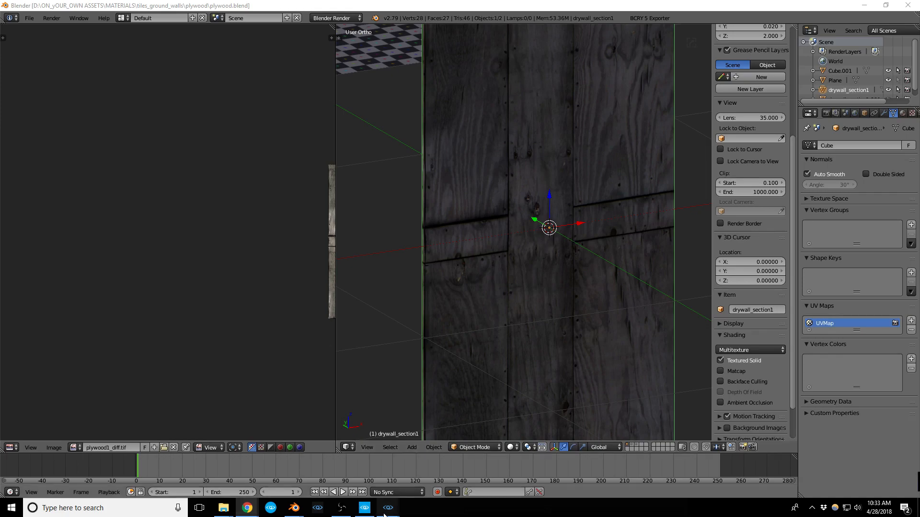
Switch to the CRYENGINE corridor and examine how light falls on the plywood panel from several angles
mouse_move(387, 512)
left_click(232, 471)
right_click_drag(422, 291, 425, 284)
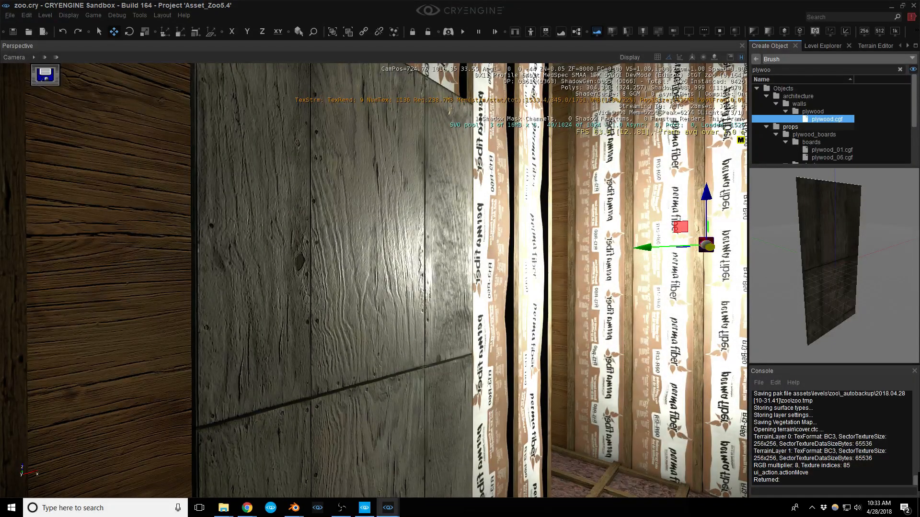
mouse_move(423, 284)
right_mouse_down()
mouse_move(424, 276)
mouse_move(424, 305)
mouse_move(421, 296)
right_mouse_up()
key("w")
key("s")
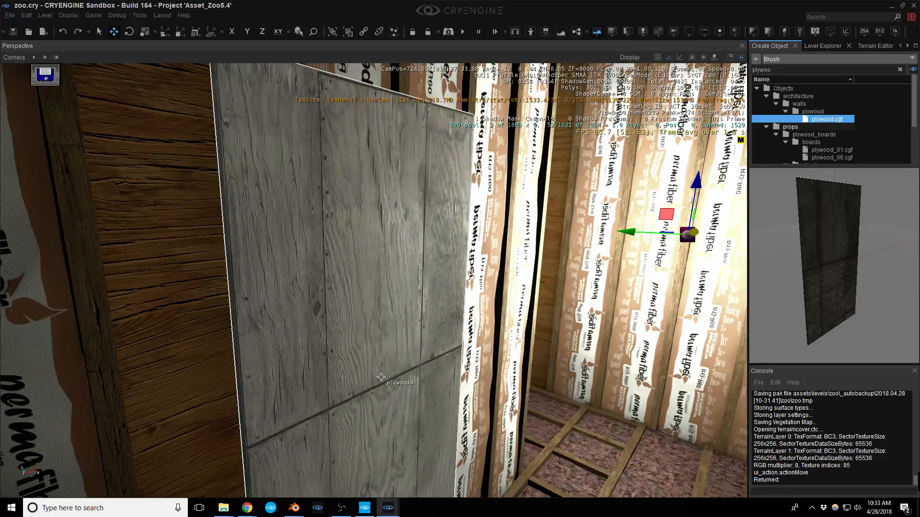
right_click_drag(389, 363, 387, 364)
middle_click_drag(388, 364, 359, 362)
Select the plywood panel and assign it the plywood1 material in the Material Editor
left_click(358, 362)
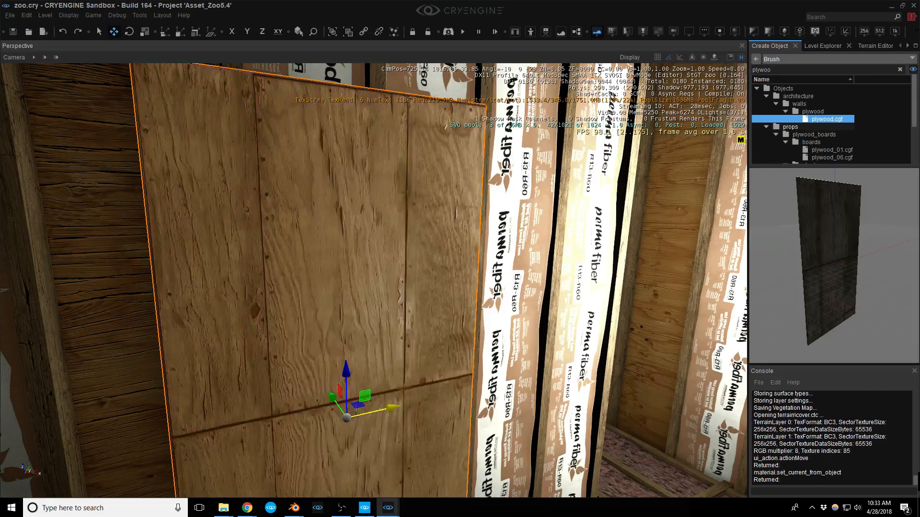
key("m")
left_click_drag(791, 117, 737, 120)
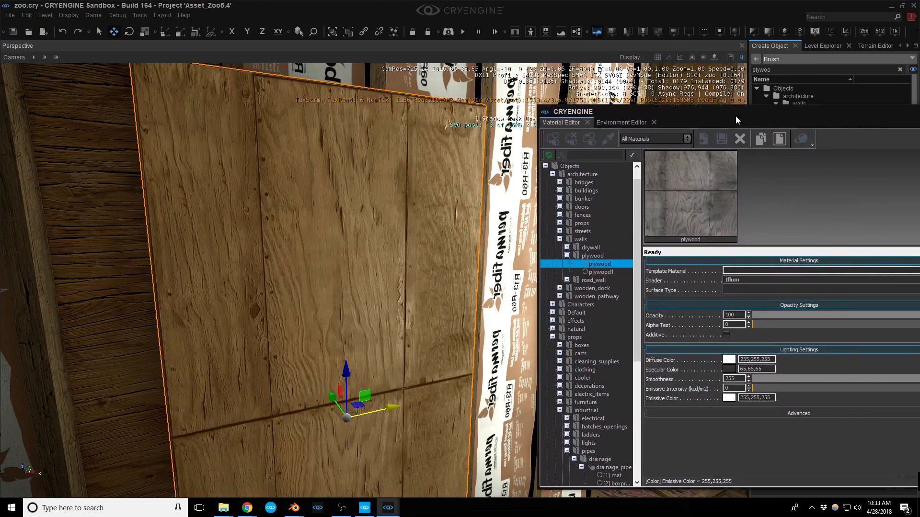
left_click(601, 273)
left_click(553, 139)
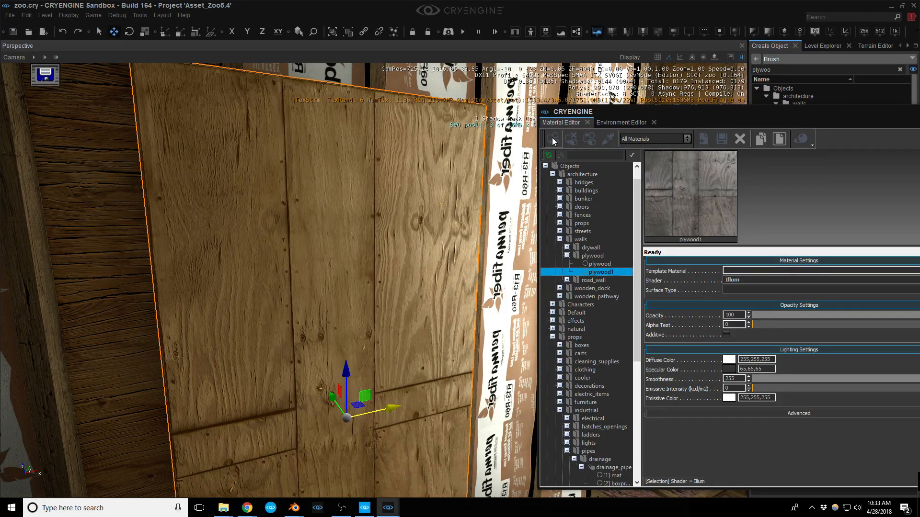
Show the plywood material's texture maps and expand the tiling settings of its Diffuse map
left_click(605, 264)
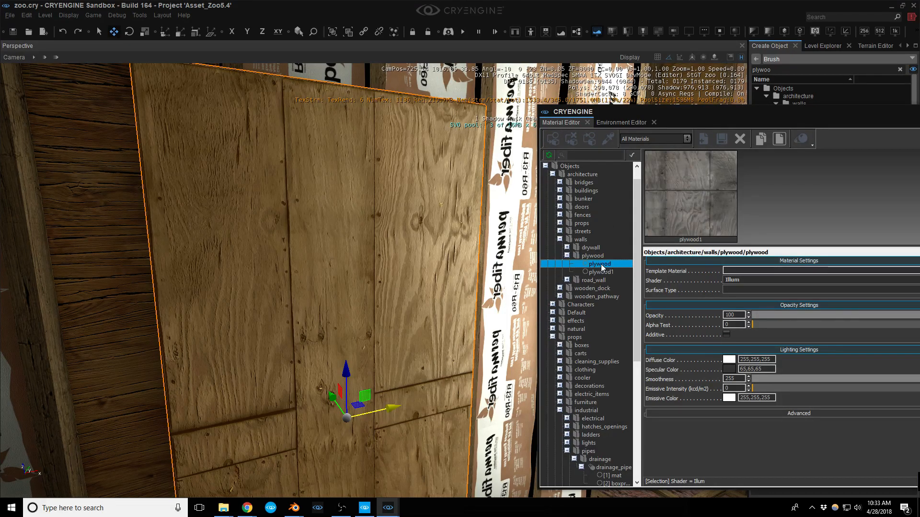
left_click_drag(704, 116, 357, 110)
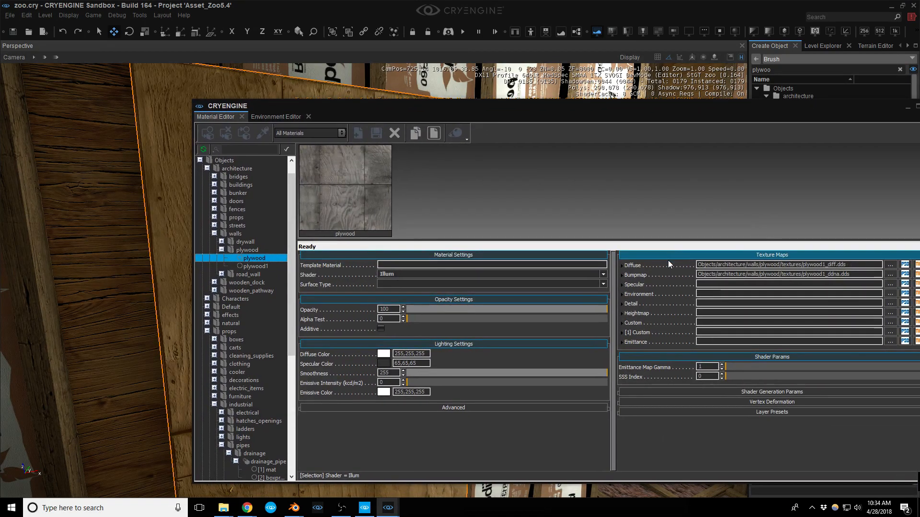
left_click(621, 266)
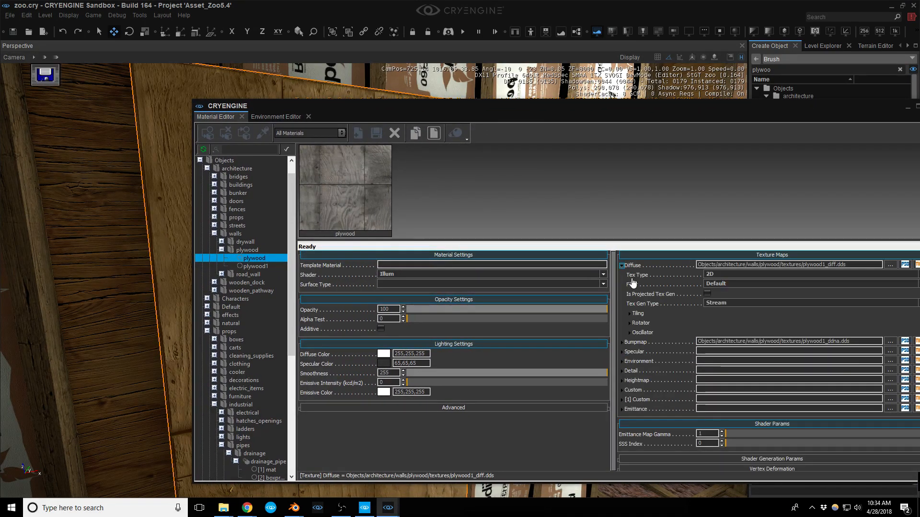
left_click(629, 313)
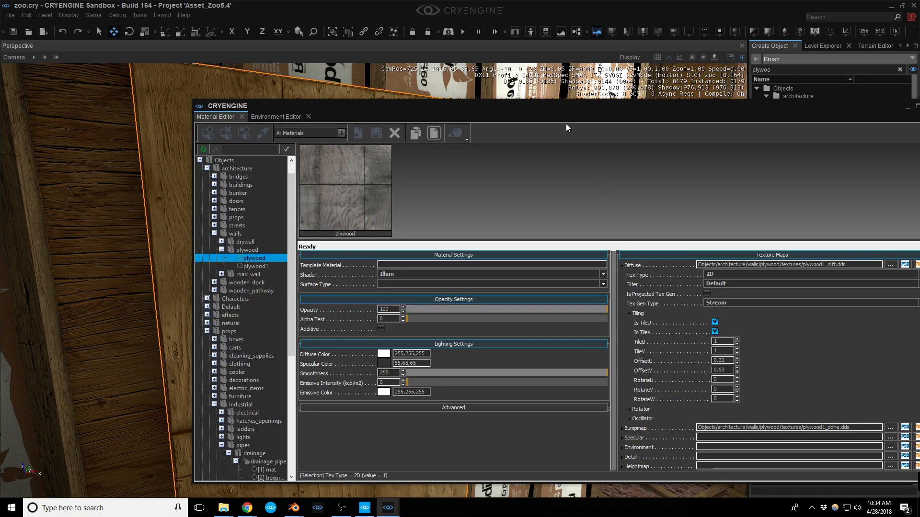
Move the Material Editor out of the viewport and examine the plywood panel with its plywood1 material
left_click_drag(537, 109, 919, 143)
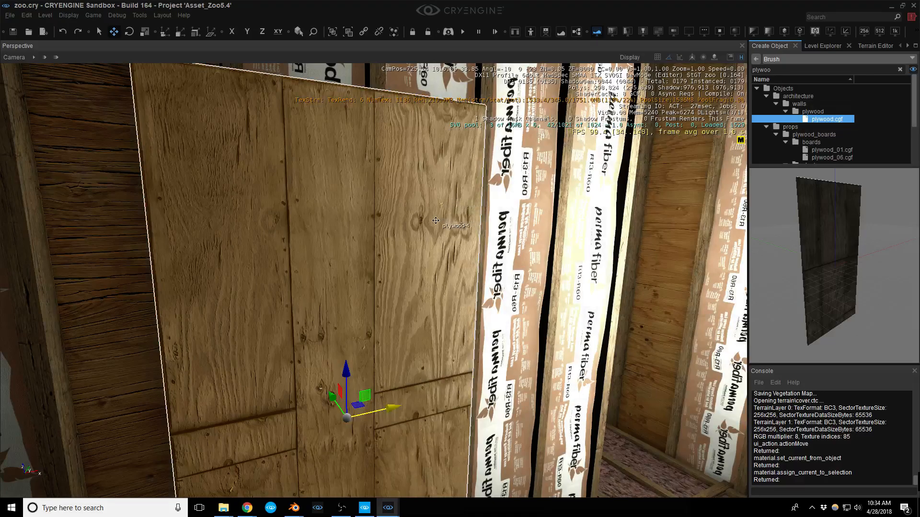
right_click_drag(399, 240, 646, 235)
key("w")
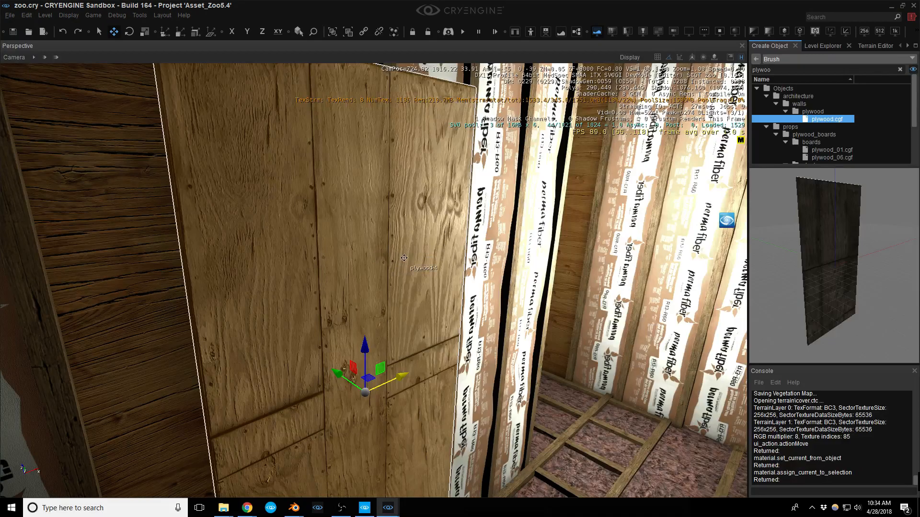
Rotate the plywood panel 90 degrees to lie flat, save the level, and move the panel onto the corridor floor's far end
right_click_drag(415, 314, 349, 260)
key("3")
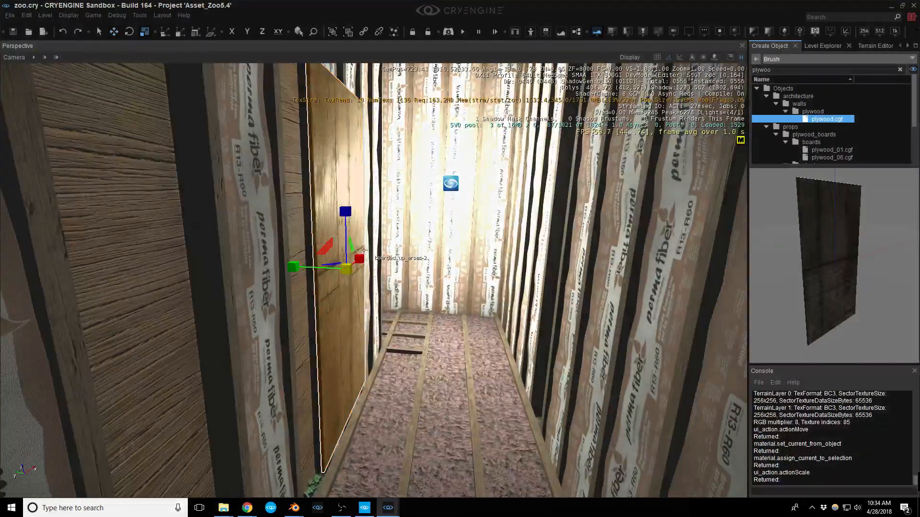
key("2")
left_click_drag(369, 245, 405, 323)
key("ctrl+s")
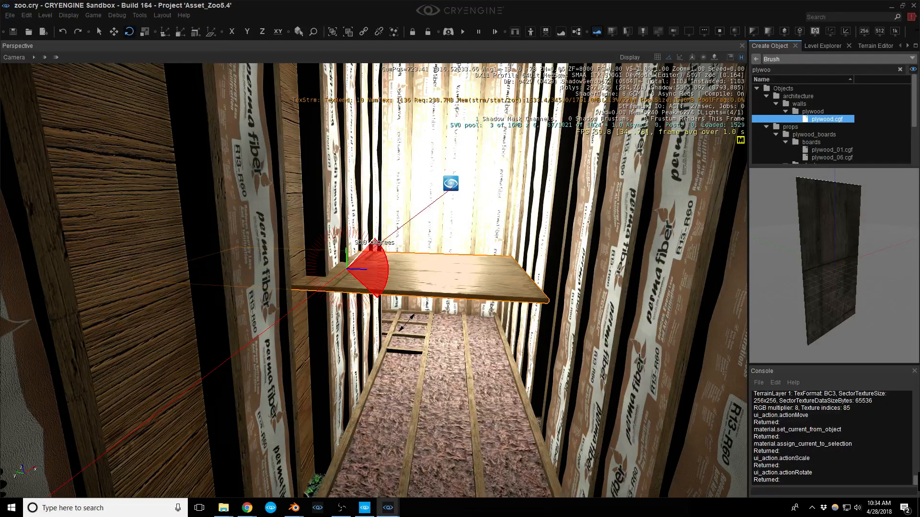
key("1")
left_click_drag(369, 270, 416, 319)
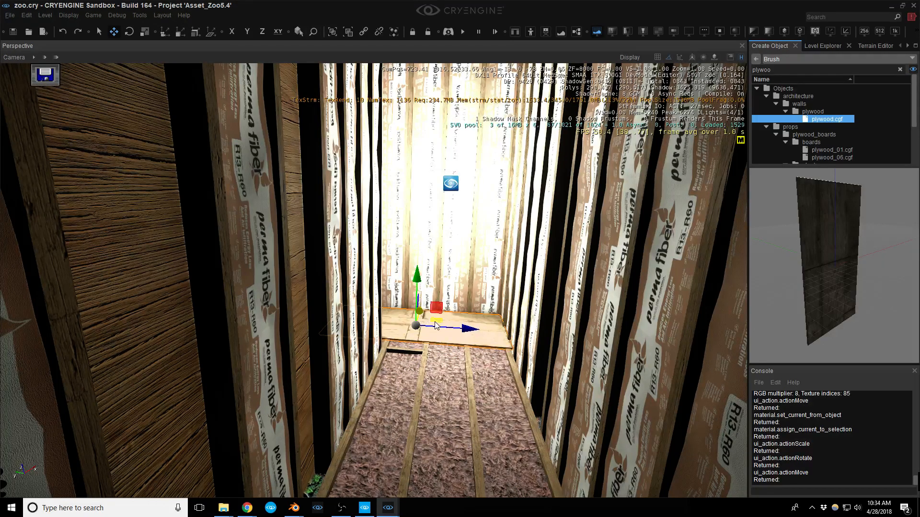
Duplicate the flat plywood panel and lay the copy further forward along the corridor floor
key("ctrl+d")
left_click_drag(435, 324, 375, 455)
key("3")
right_click_drag(379, 374, 382, 377)
key("3")
key("2")
left_click_drag(420, 402, 453, 355)
Rotate the duplicated plywood panel to fit between the corridor walls and deselect it
key("4")
middle_click_drag(495, 346, 491, 388)
right_click_drag(491, 388, 493, 425)
key("s")
key("2")
mouse_move(430, 218)
left_mouse_down()
mouse_move(335, 367)
mouse_move(303, 396)
mouse_move(319, 375)
mouse_move(379, 412)
mouse_move(287, 357)
mouse_move(332, 389)
mouse_move(333, 410)
mouse_move(252, 289)
left_mouse_up()
key("3")
key("1")
key("Escape")
right_click_drag(376, 294, 388, 239)
key("w")
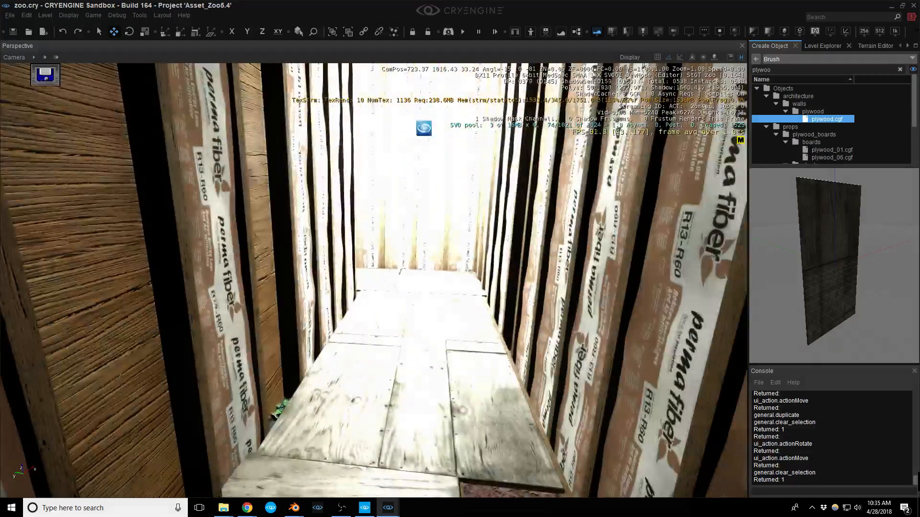
Select the middle plywood panel on the corridor floor and assign the current plywood material to it
right_click_drag(423, 127, 423, 158)
left_click(390, 287)
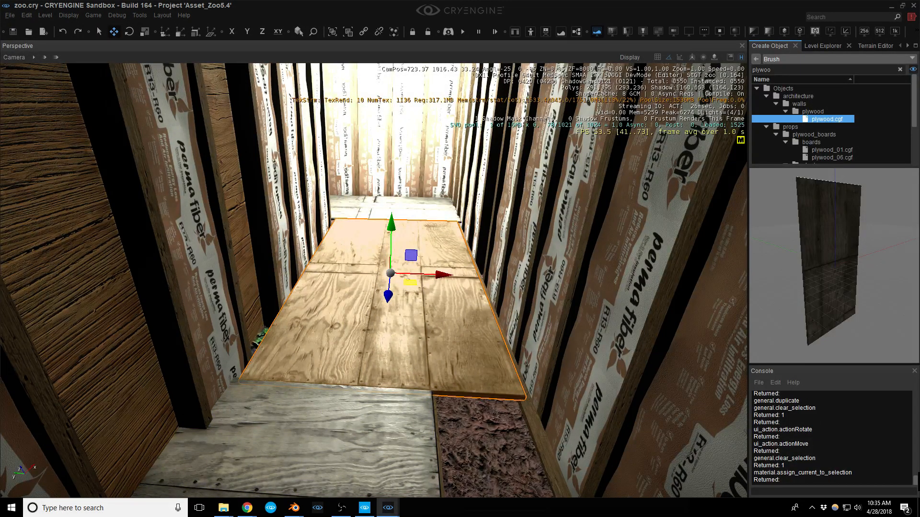
mouse_move(391, 288)
right_mouse_down()
mouse_move(391, 261)
mouse_move(389, 307)
mouse_move(388, 297)
right_mouse_up()
key("Escape")
Select the brown plywood floor panel and nudge it into place against the neighbouring grey panel
key("w")
key("s")
key("w")
right_click_drag(436, 265, 437, 289)
left_click(398, 271)
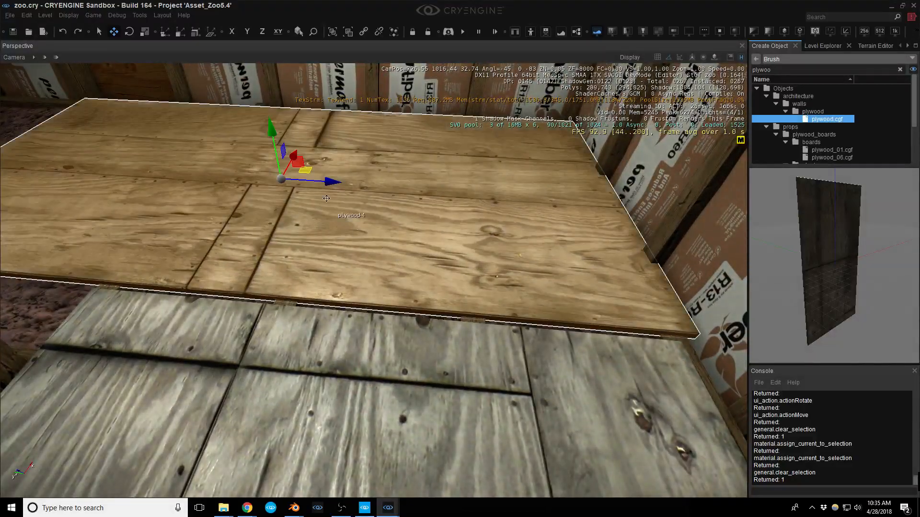
left_click_drag(297, 155, 291, 159)
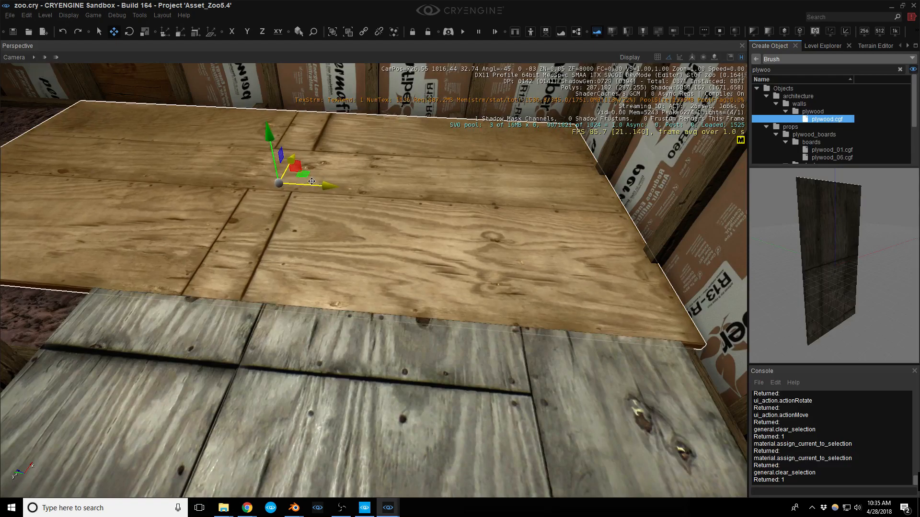
left_click_drag(325, 190, 310, 190)
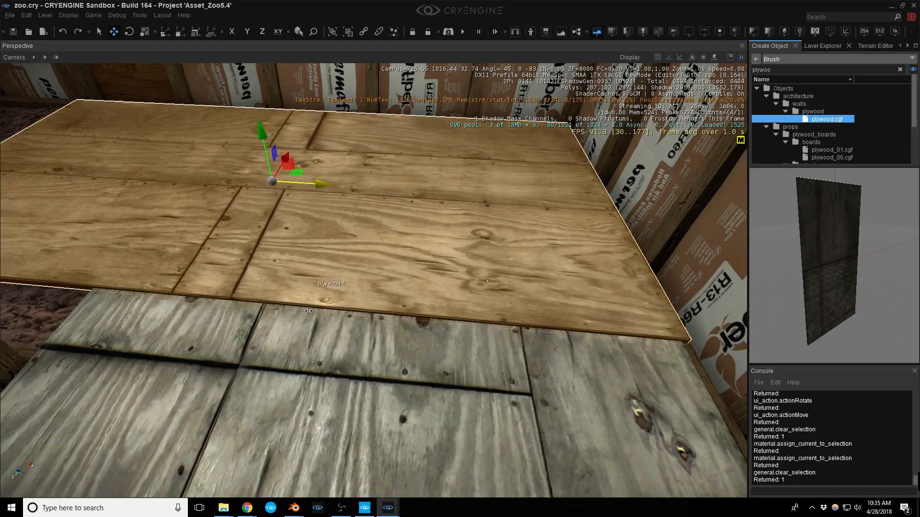
Switch to plywood.blend in Blender and examine the plywood panel's bevelled top corner and edges, including its wireframe
mouse_move(289, 512)
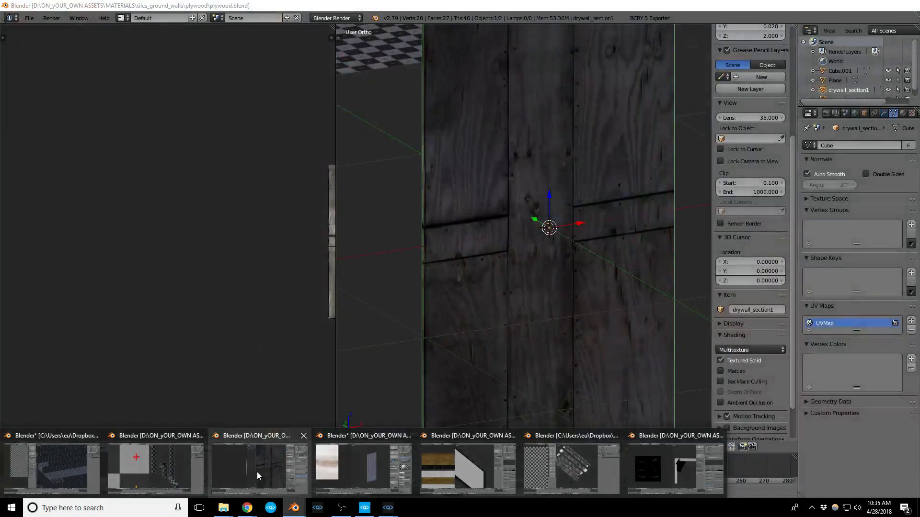
left_click(257, 473)
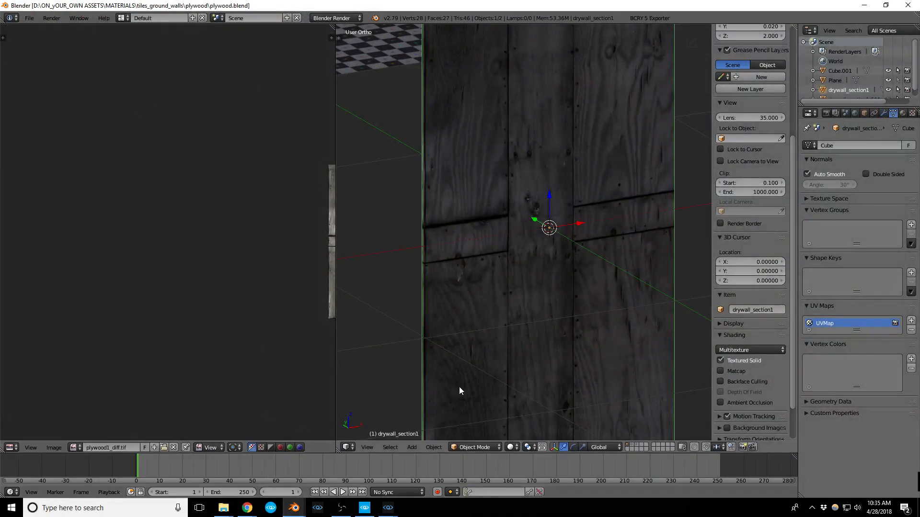
scroll(533, 284, "down", 2)
middle_click_drag(533, 262, 567, 276)
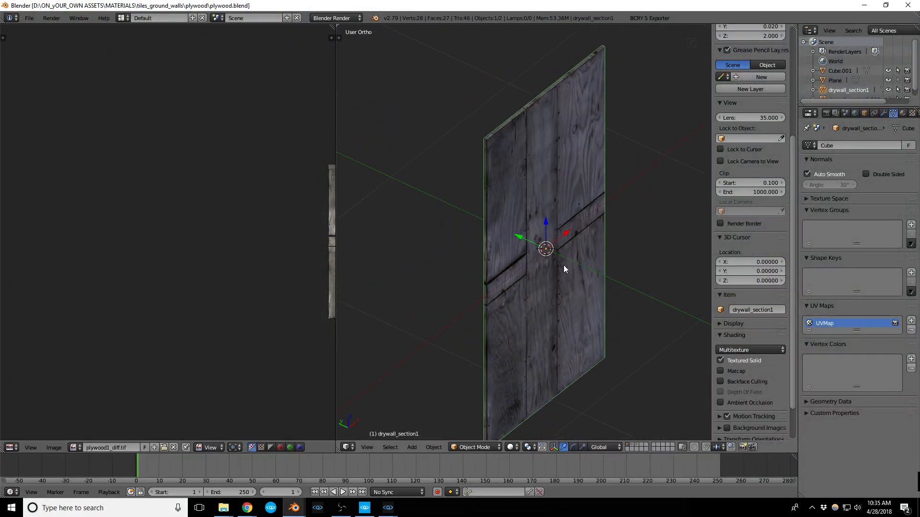
scroll(490, 133, "up", 1)
scroll(489, 134, "up", 4)
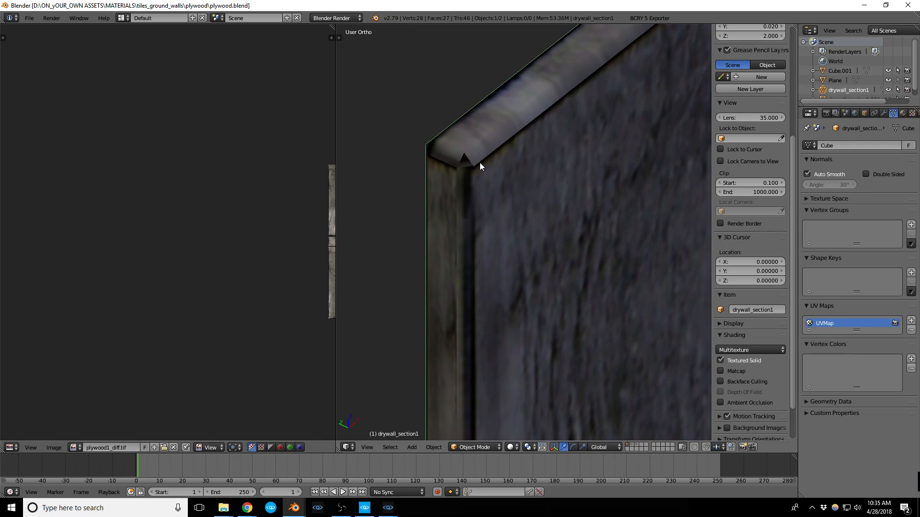
key("z")
key("z")
scroll(390, 295, "down", 3)
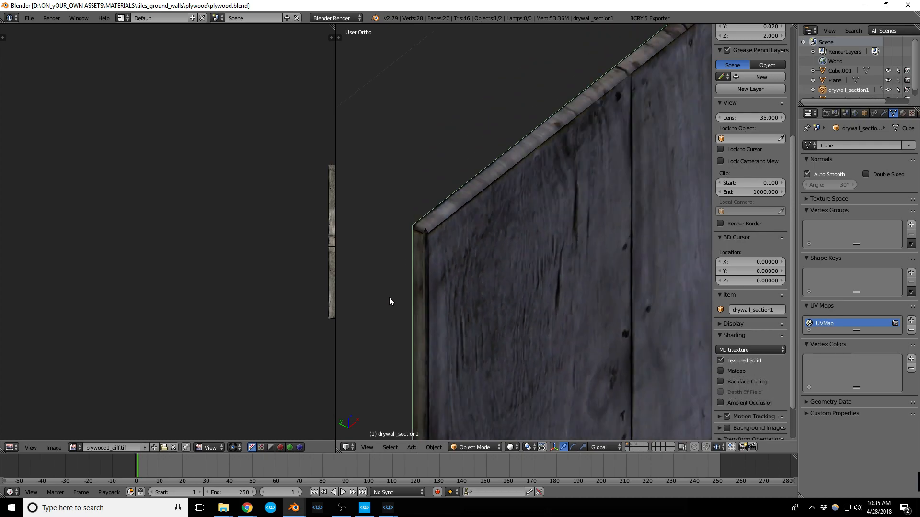
Switch to the CRYENGINE corridor and examine the plywood floor panel's surface and edges up close
mouse_move(388, 508)
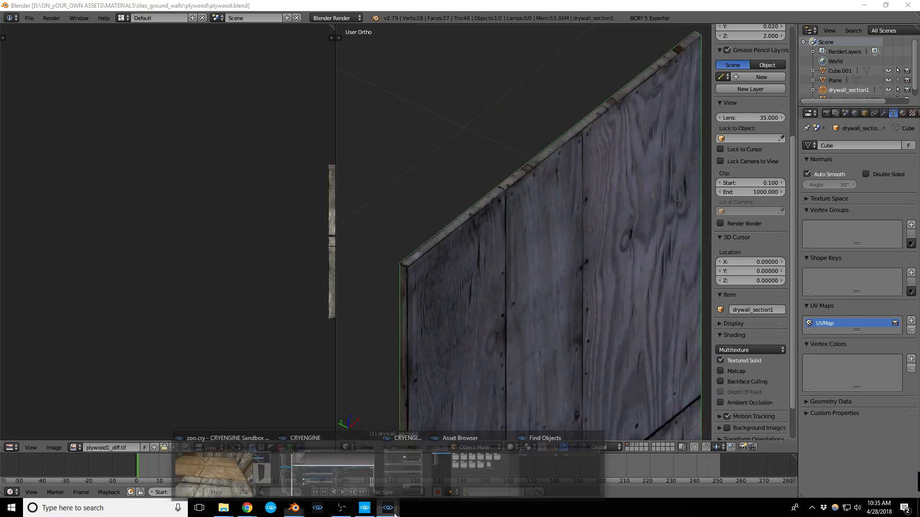
left_click(259, 463)
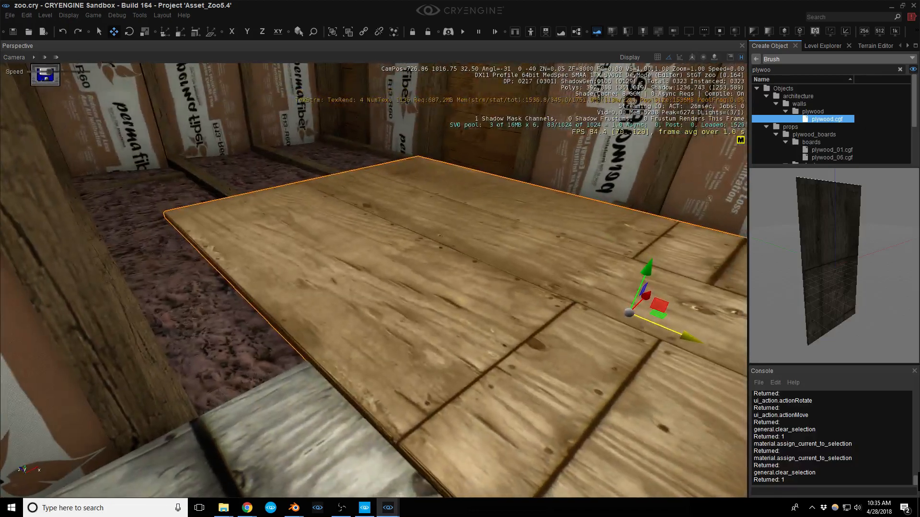
key("w")
mouse_move(374, 281)
right_mouse_down()
mouse_move(472, 324)
mouse_move(541, 319)
mouse_move(604, 264)
mouse_move(743, 304)
mouse_move(628, 285)
mouse_move(621, 259)
mouse_move(379, 284)
right_mouse_up()
key("a")
key("w")
key("a")
key("d")
key("s")
key("d")
key("s")
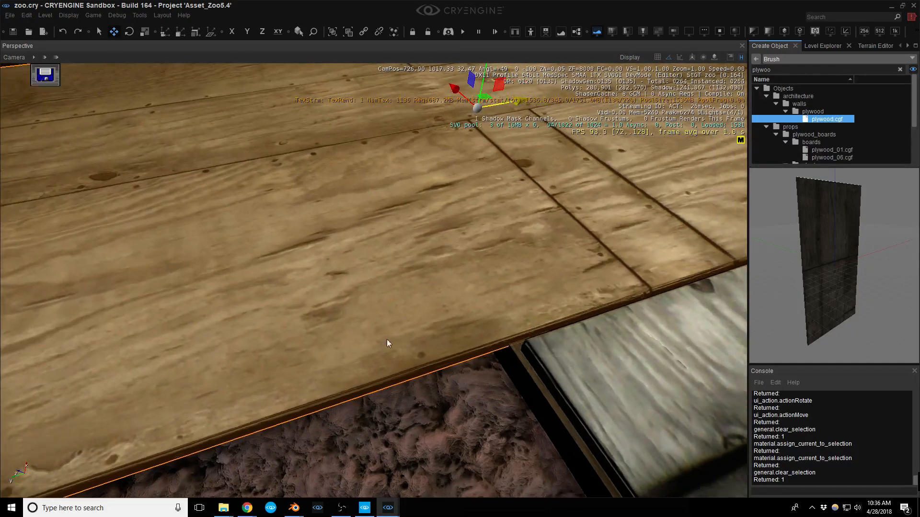
Switch to drywall.blend in Blender and examine the bevelled corner and top edge of the drywall panel
mouse_move(290, 508)
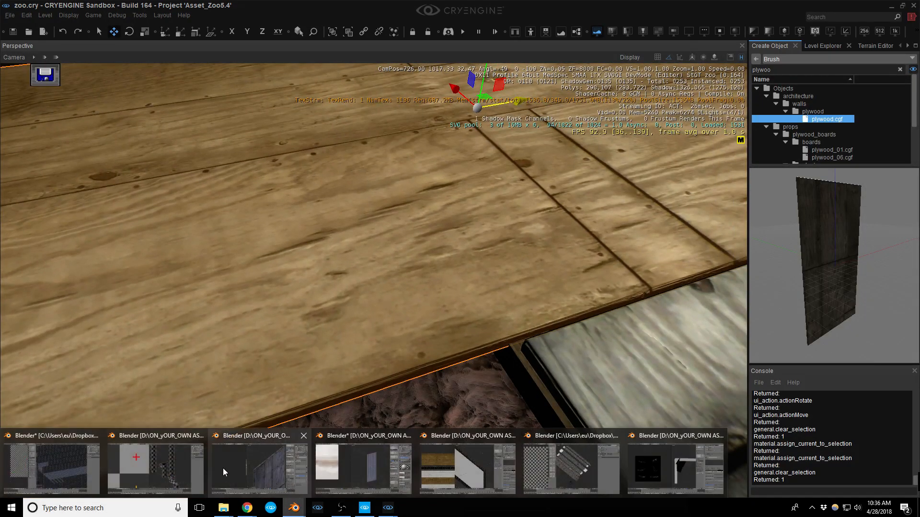
left_click(380, 472)
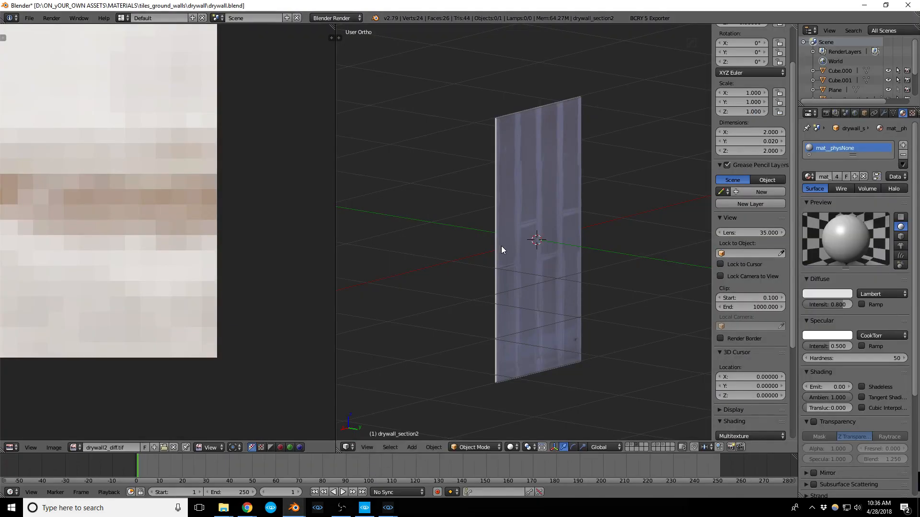
mouse_move(530, 180)
middle_mouse_down()
mouse_move(525, 141)
mouse_move(521, 175)
middle_mouse_up()
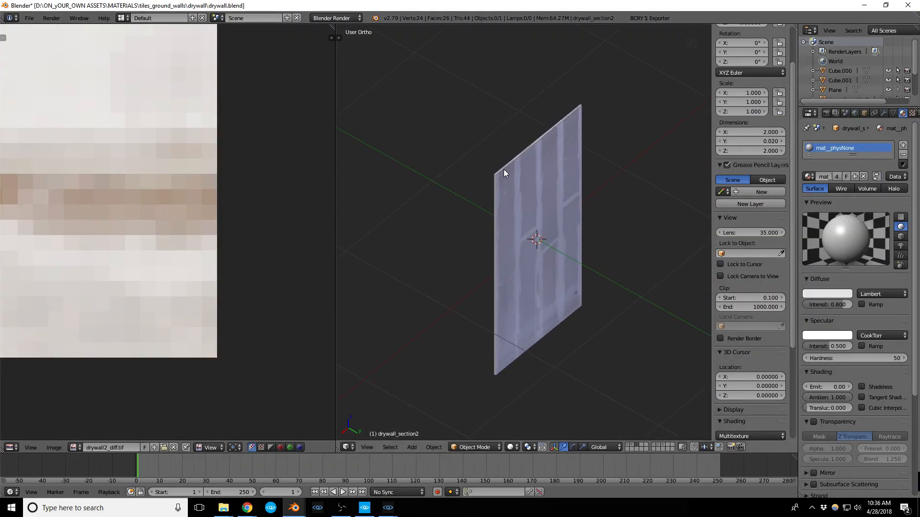
scroll(500, 173, "up", 5)
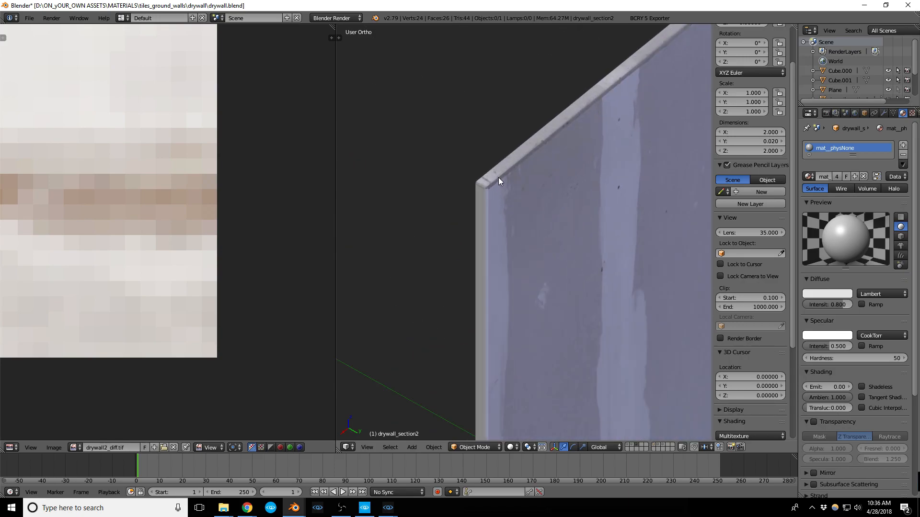
scroll(499, 181, "up", 4)
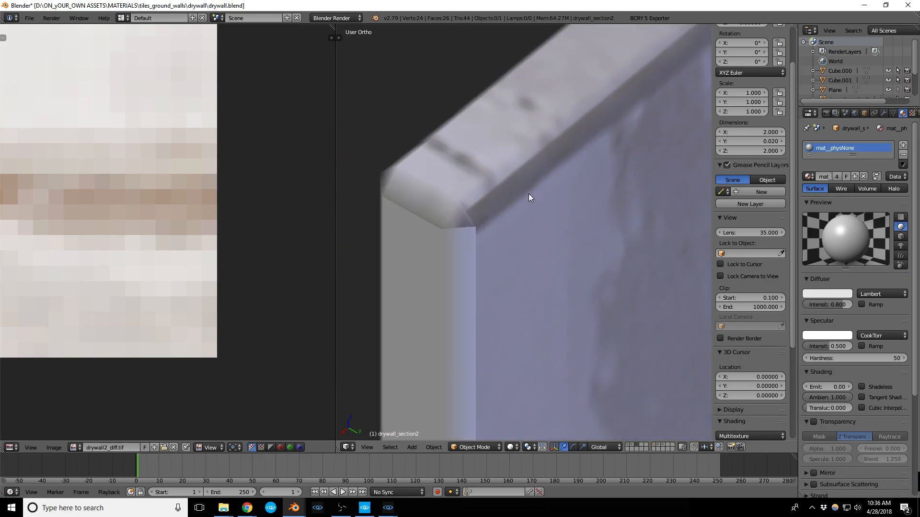
scroll(460, 176, "down", 15)
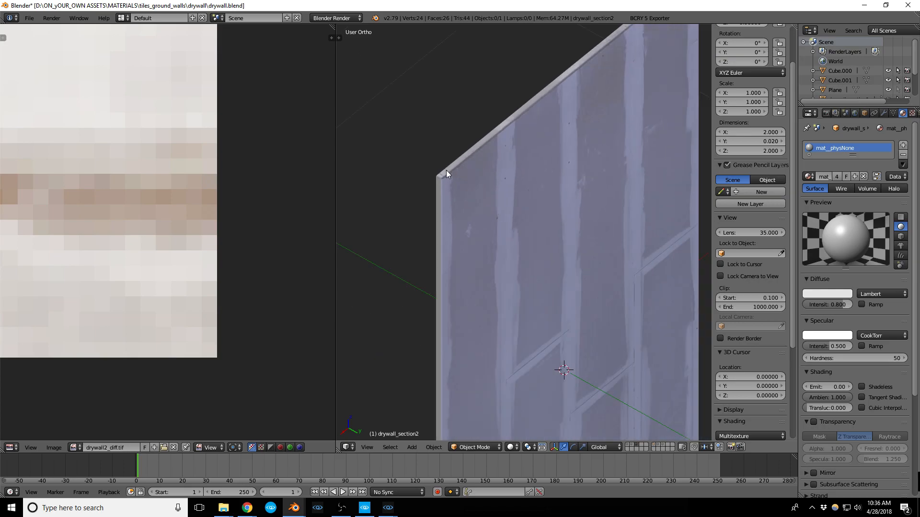
scroll(467, 160, "up", 5)
scroll(456, 168, "down", 6)
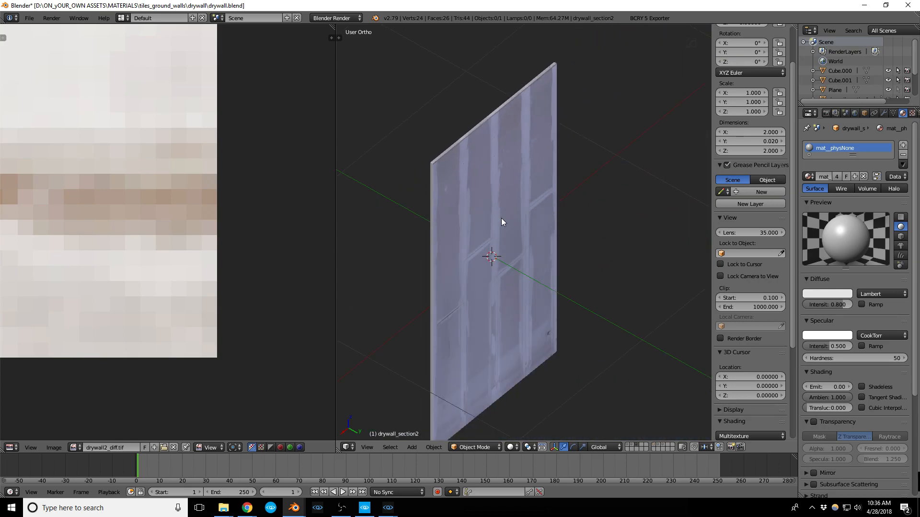
Examine the drywall panel's reverse side and the texture along its top edge
middle_click_drag(512, 235, 425, 223)
scroll(531, 176, "down", 2)
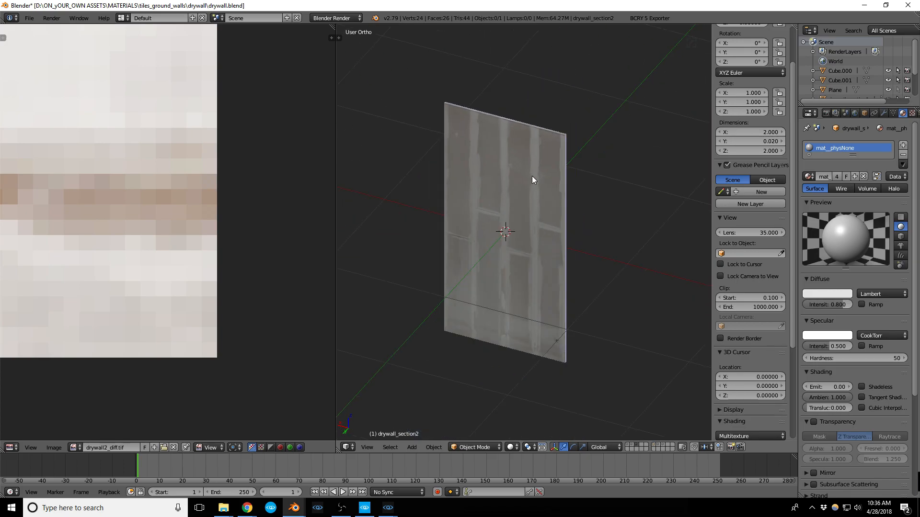
scroll(499, 229, "up", 3)
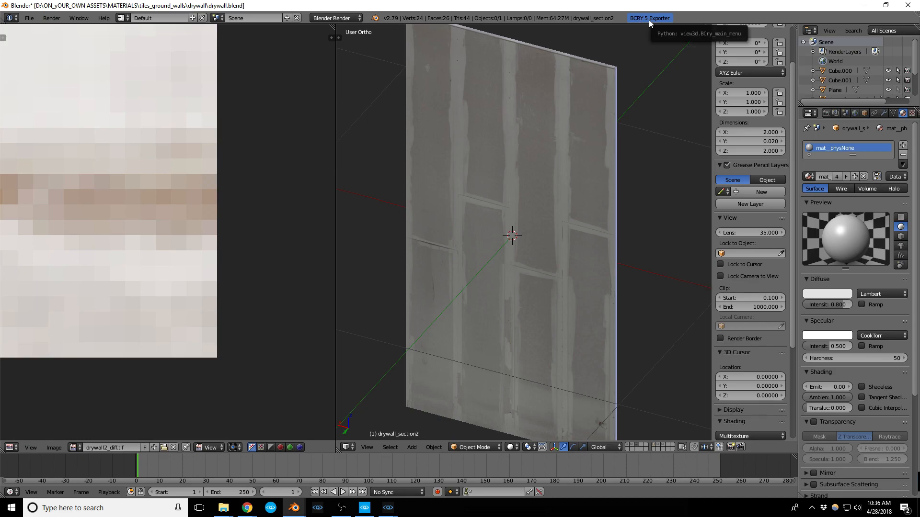
scroll(614, 73, "down", 1)
middle_click_drag(614, 73, 593, 99)
scroll(555, 133, "up", 9)
scroll(553, 143, "up", 1)
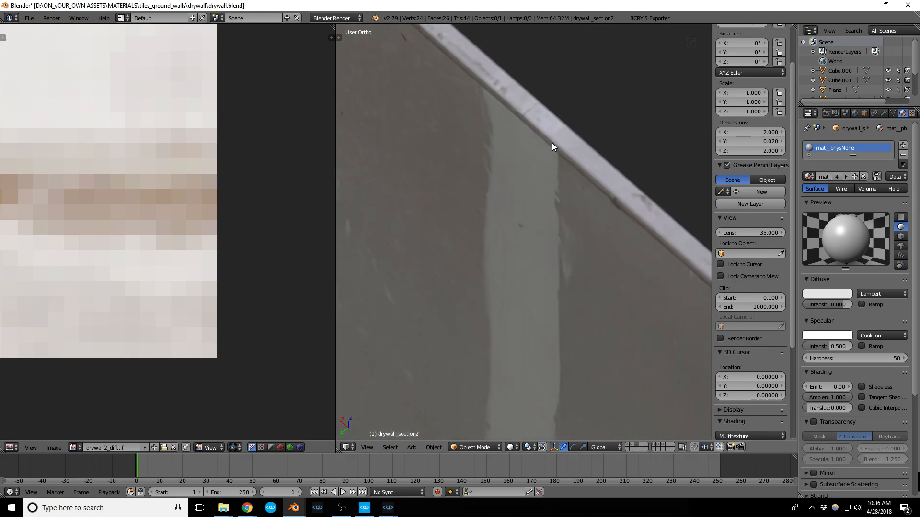
scroll(561, 140, "down", 7)
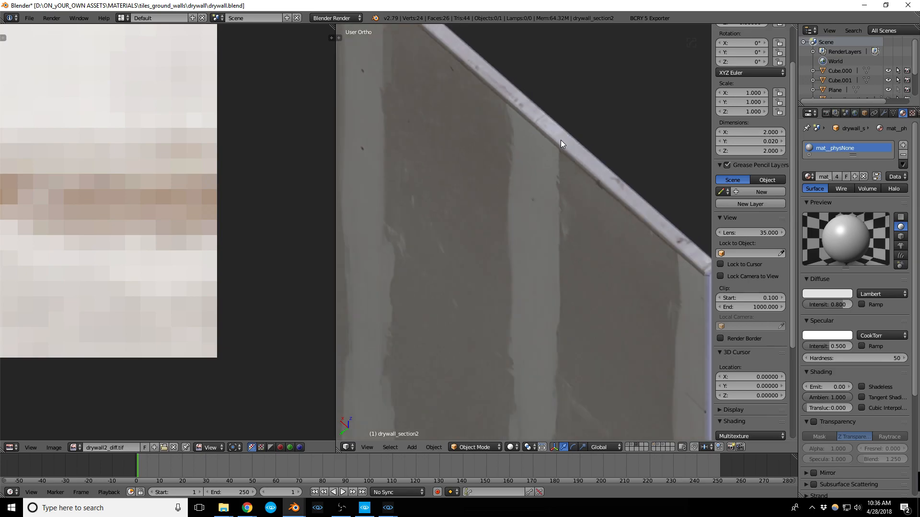
middle_click_drag(514, 207, 613, 196)
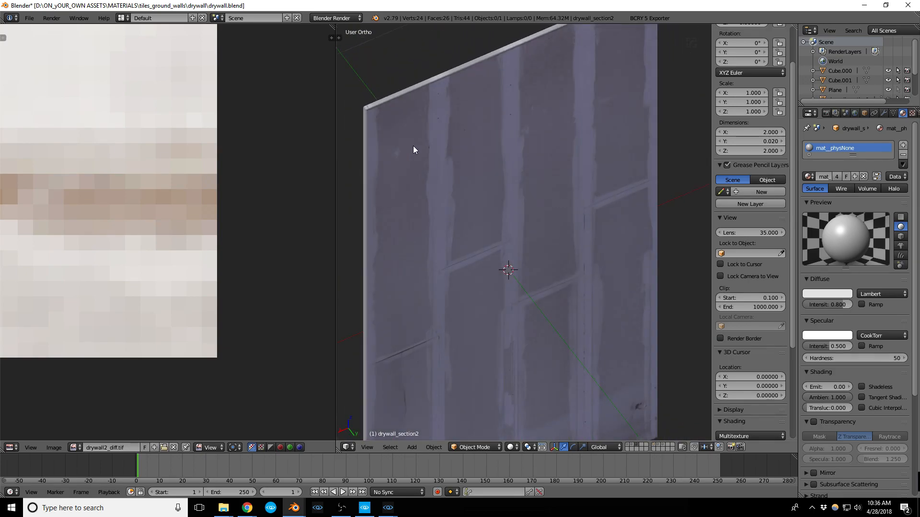
Show the FBX export settings for the drywall file and leave them without exporting
left_click(29, 18)
mouse_move(58, 213)
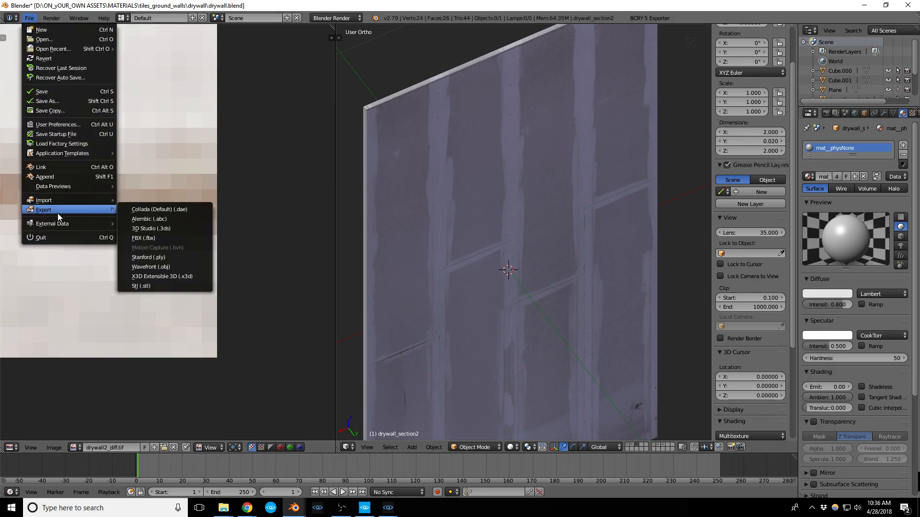
left_click(148, 237)
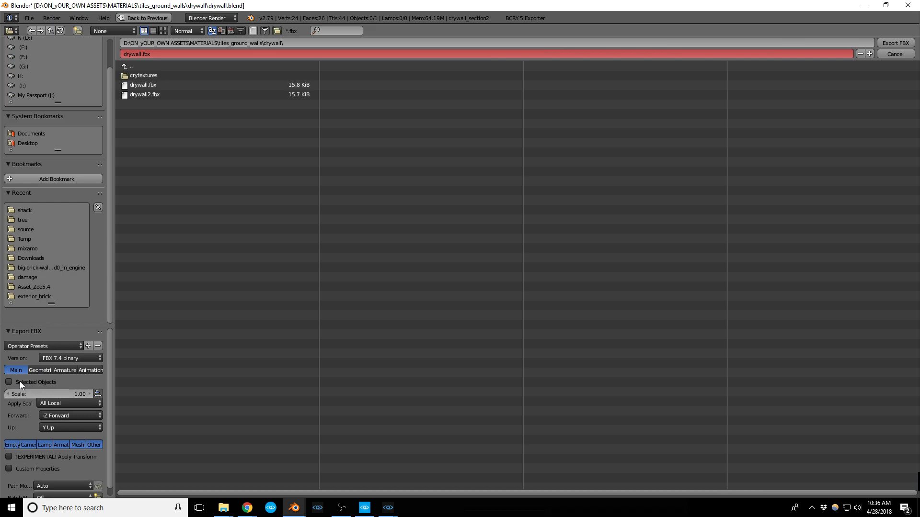
scroll(62, 391, "down", 1)
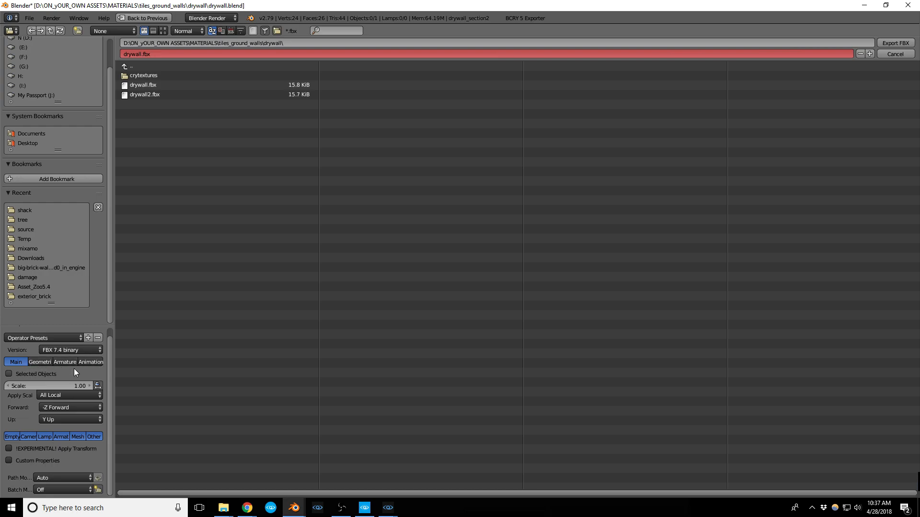
left_click(891, 54)
View the drywall panel from other angles and switch back to plywood.blend
mouse_move(499, 172)
middle_mouse_down()
mouse_move(534, 179)
mouse_move(483, 167)
middle_mouse_up()
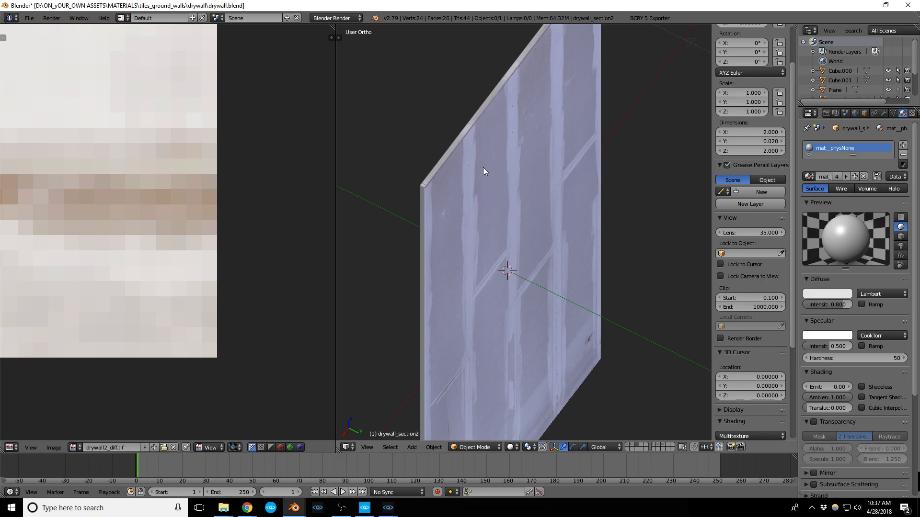
middle_click_drag(484, 210, 478, 200)
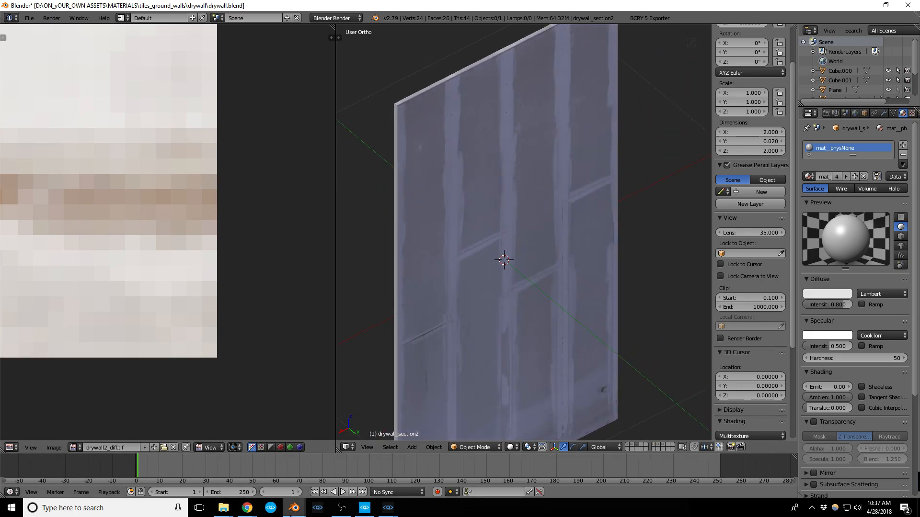
mouse_move(294, 507)
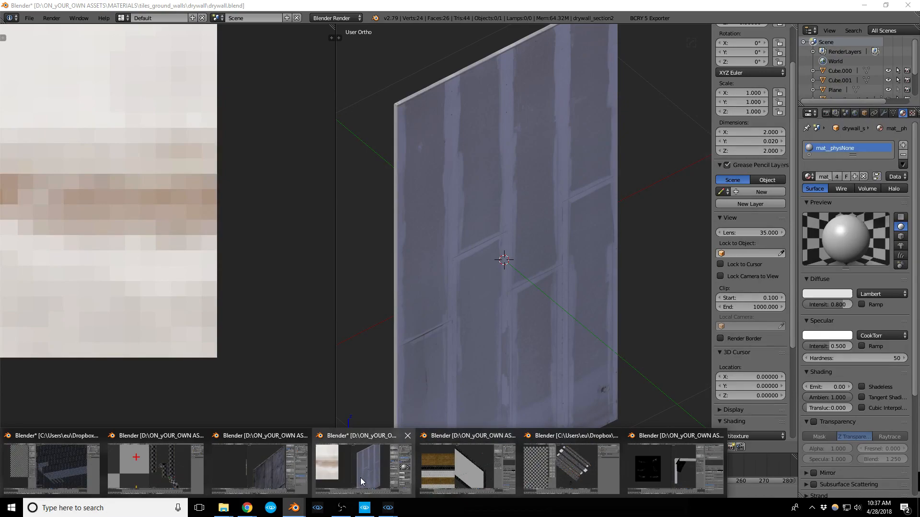
left_click(272, 475)
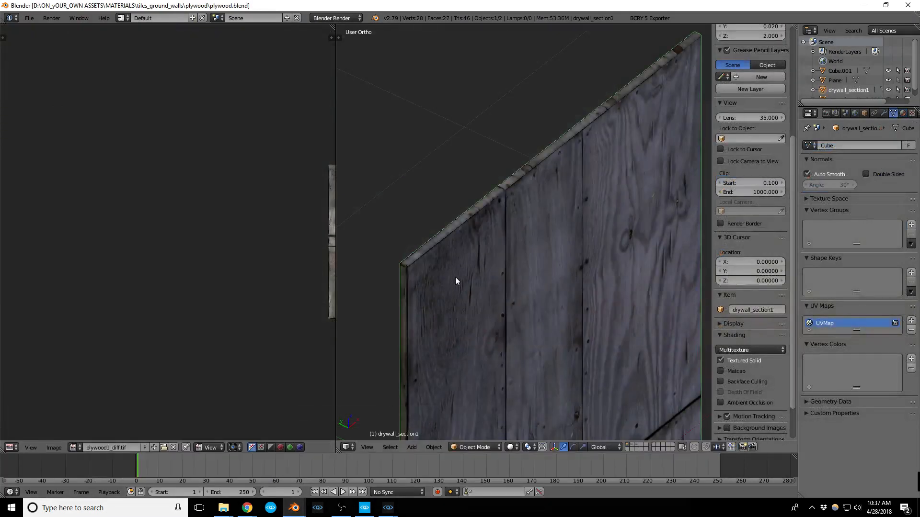
Examine the bevelled top corner and edge of the plywood panel up close
scroll(441, 240, "down", 3)
scroll(427, 235, "up", 2)
scroll(427, 234, "up", 3)
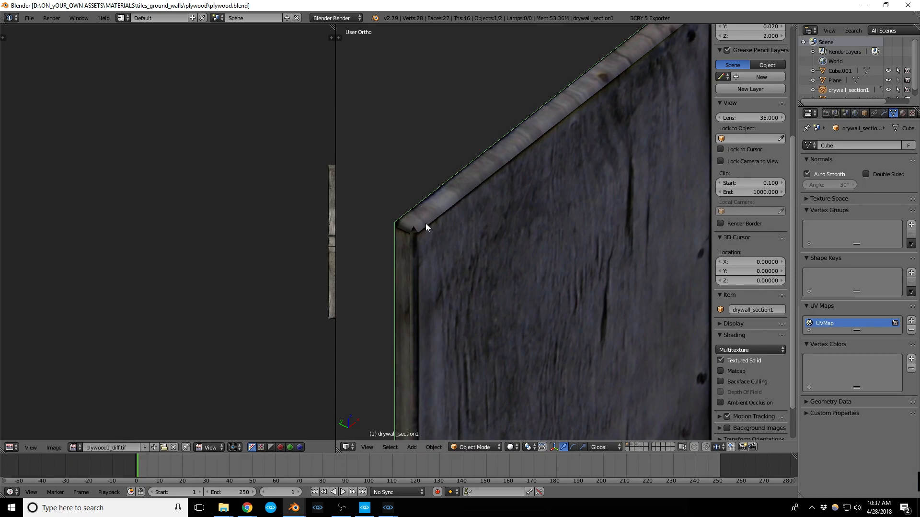
scroll(425, 226, "down", 6)
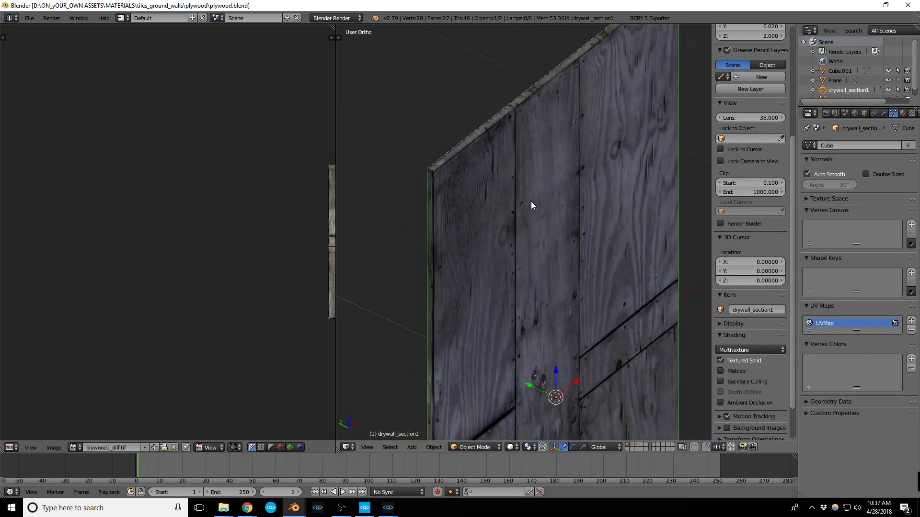
scroll(527, 204, "up", 1)
Open the plywood panel in Edit Mode and compare its full UV layout with the top corner of the wood texture
key("Tab")
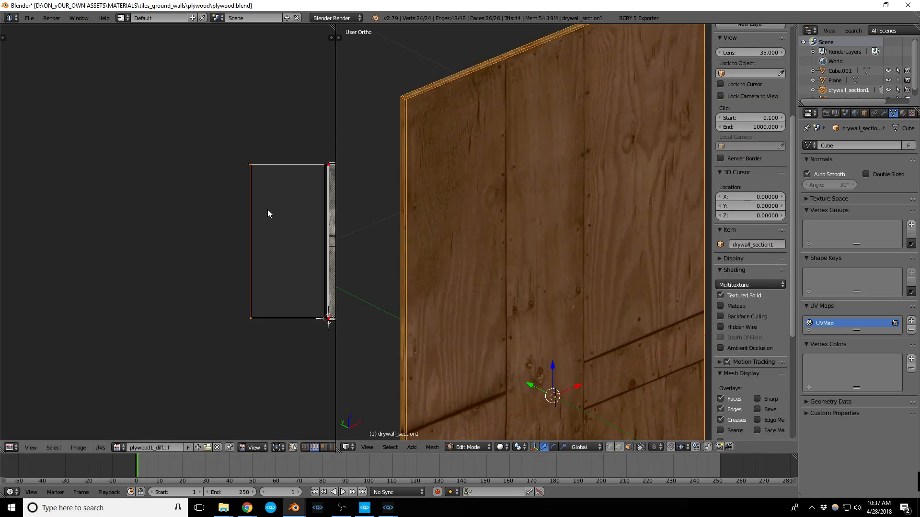
scroll(269, 225, "down", 4)
scroll(258, 228, "up", 5)
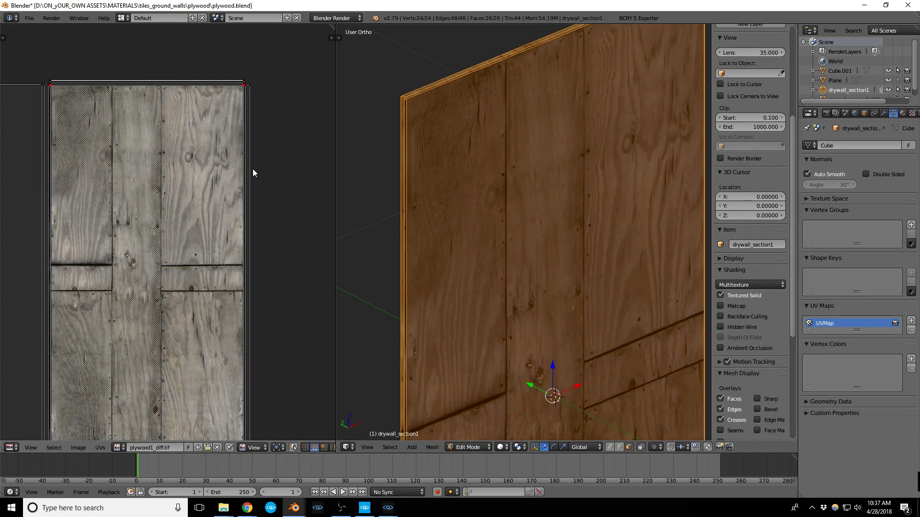
scroll(242, 91, "up", 2)
scroll(261, 98, "up", 3)
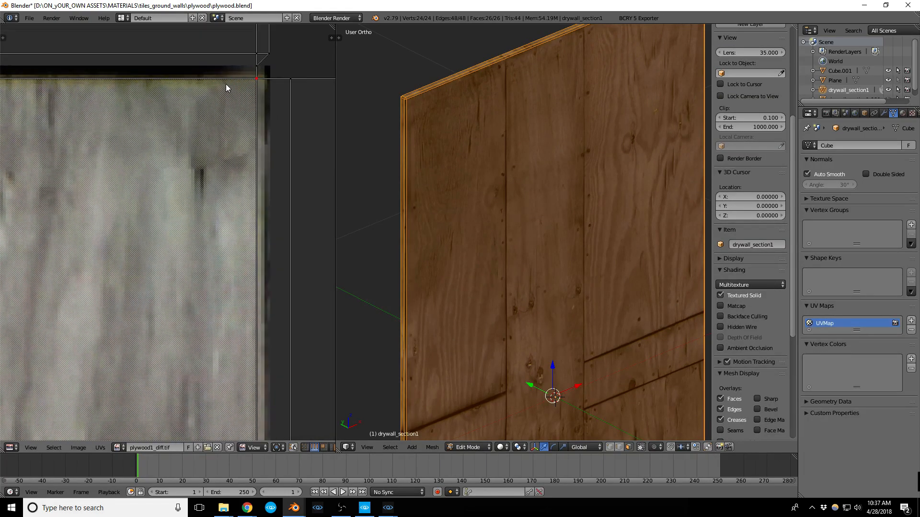
scroll(447, 99, "down", 1)
scroll(447, 100, "up", 4)
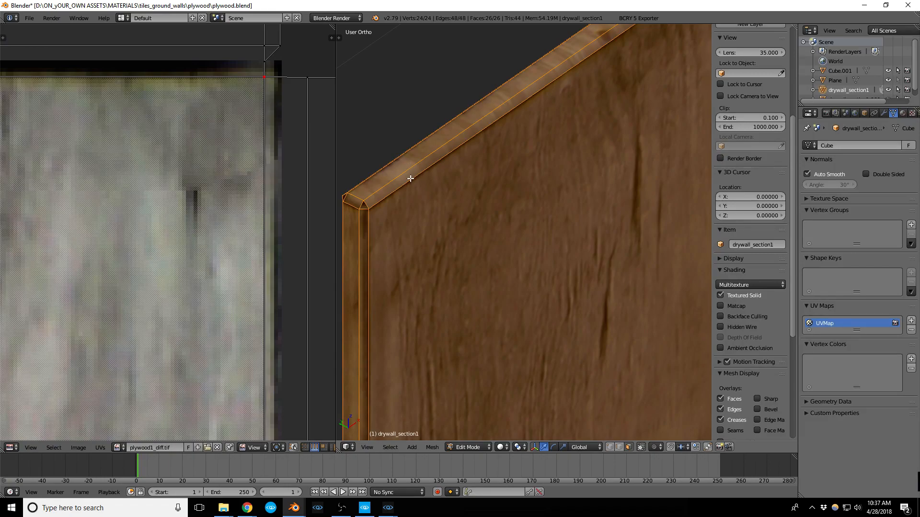
scroll(287, 120, "down", 3)
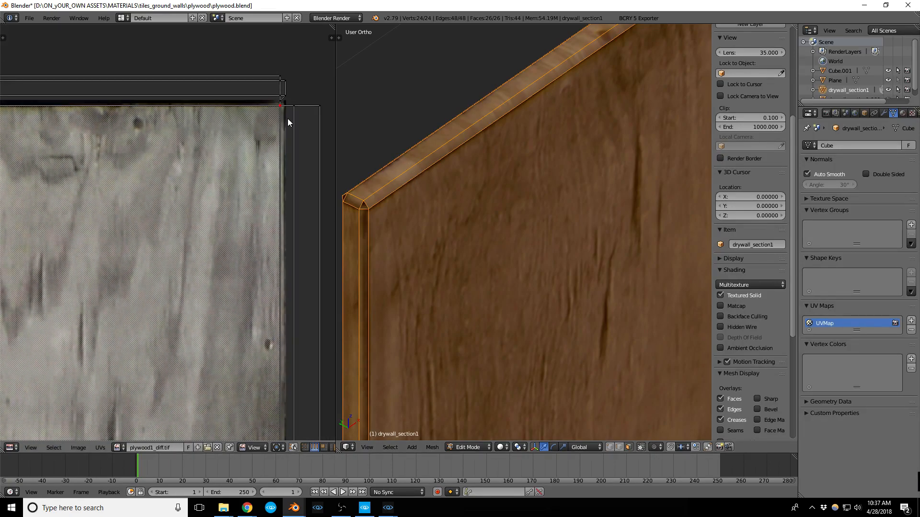
scroll(288, 117, "down", 2)
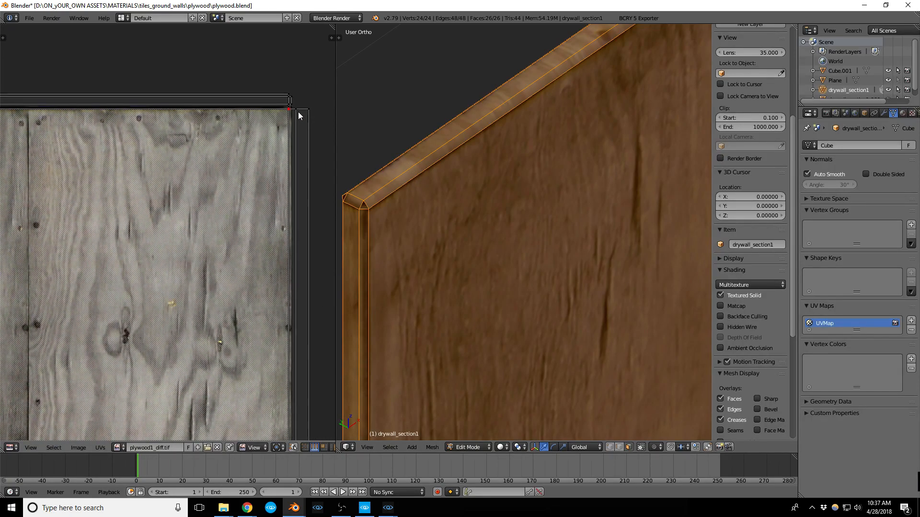
Switch to face selection and select the panel's large face, its adjoining bevel and the side face to inspect their UVs
scroll(278, 86, "down", 7)
key("ctrl+Tab")
left_click(329, 168)
right_click(496, 238)
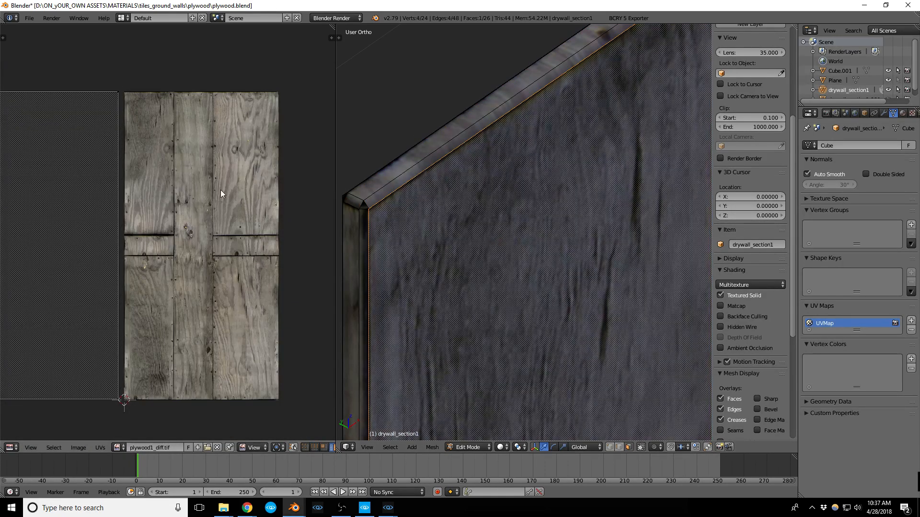
scroll(100, 115, "up", 3)
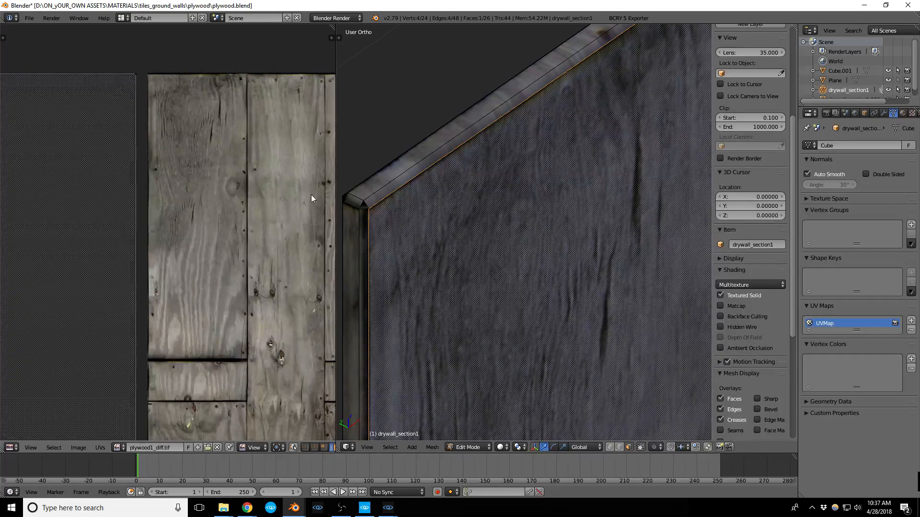
right_click(364, 232, "shift")
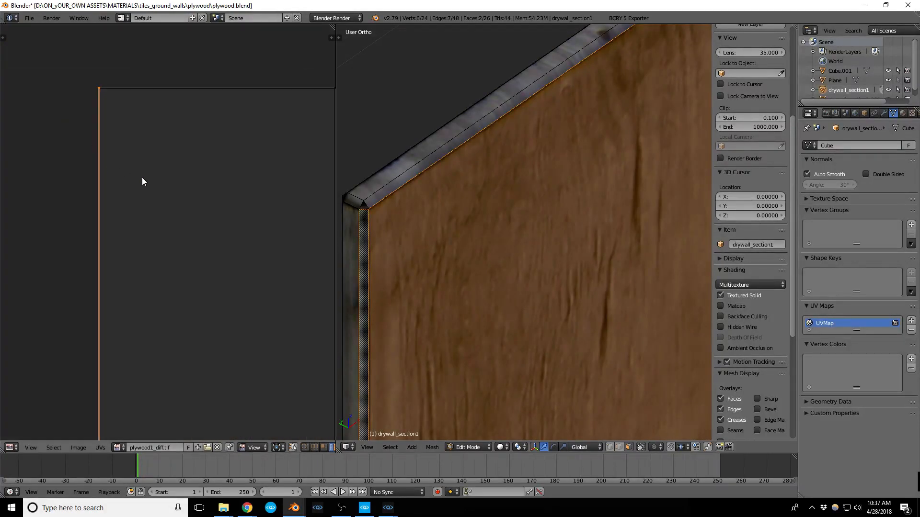
right_click(347, 230, "shift")
scroll(191, 235, "down", 2)
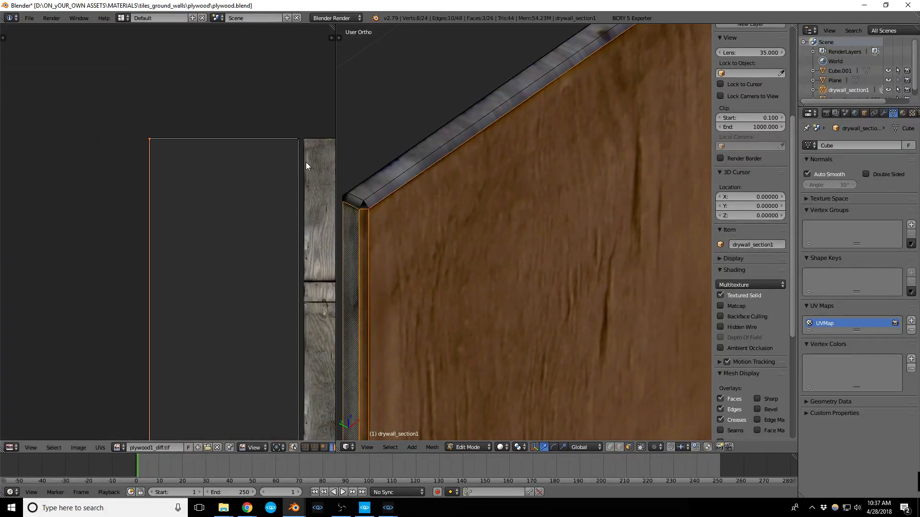
scroll(307, 166, "down", 2)
scroll(261, 195, "up", 2)
scroll(553, 221, "up", 4)
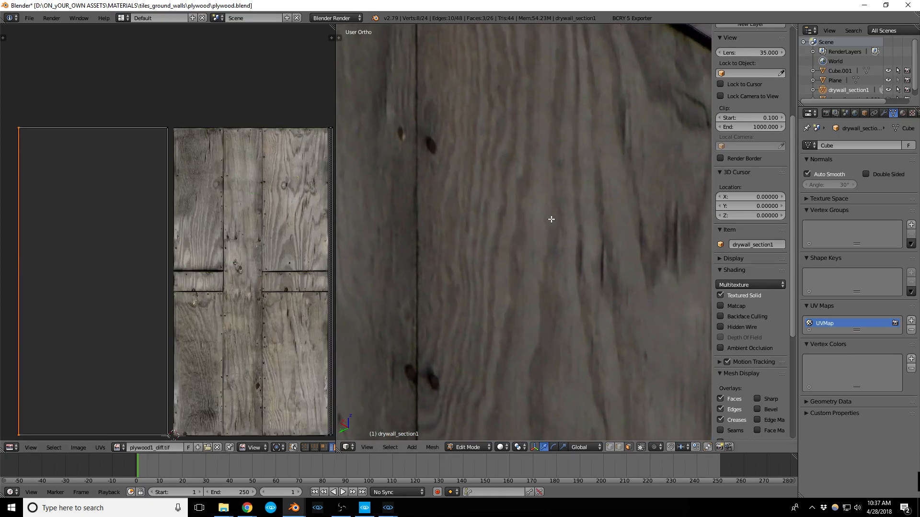
Add the panel's remaining vertical bevels and large and side faces to the selection and examine their UVs against the wood texture
scroll(554, 221, "down", 4)
right_click(652, 224, "shift")
right_click(672, 208, "shift")
middle_click_drag(357, 142, 394, 258)
scroll(394, 258, "up", 2)
right_click(436, 239, "shift")
right_click(425, 240, "shift")
scroll(169, 136, "up", 2)
scroll(200, 122, "up", 4)
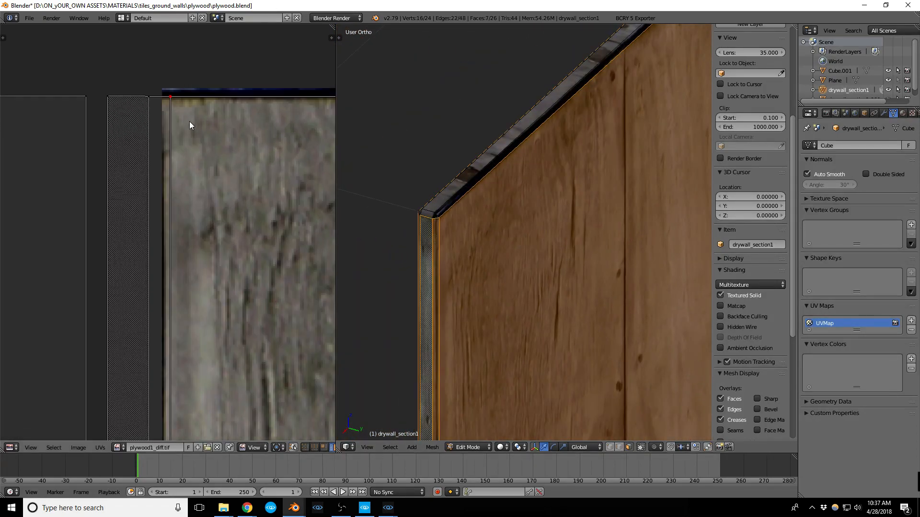
scroll(201, 117, "down", 4)
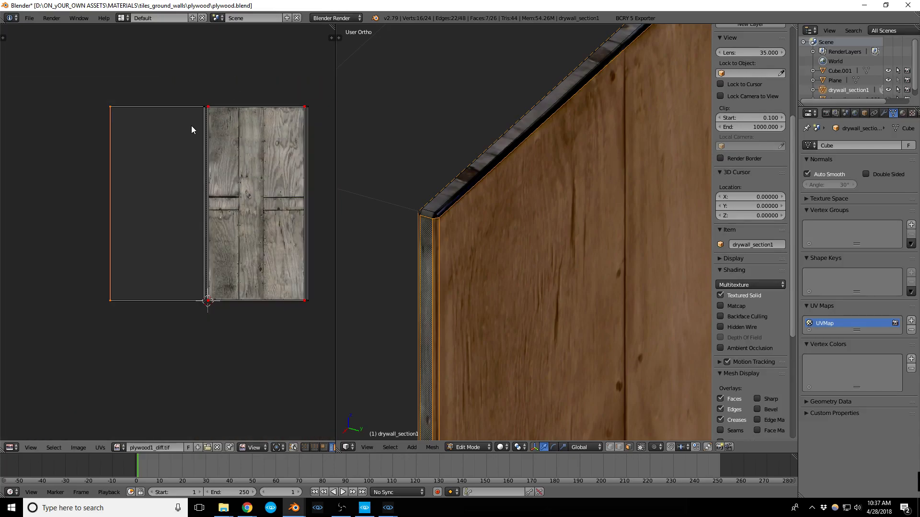
scroll(158, 123, "up", 5)
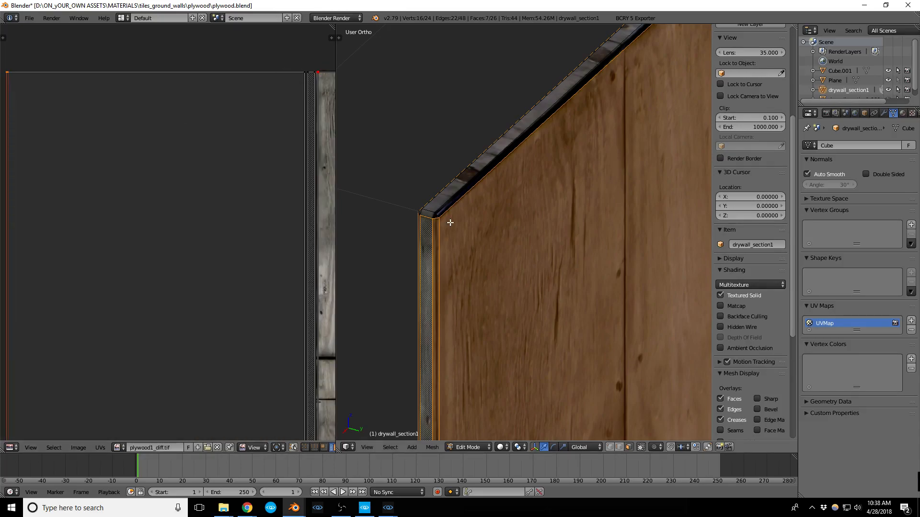
scroll(450, 223, "up", 2)
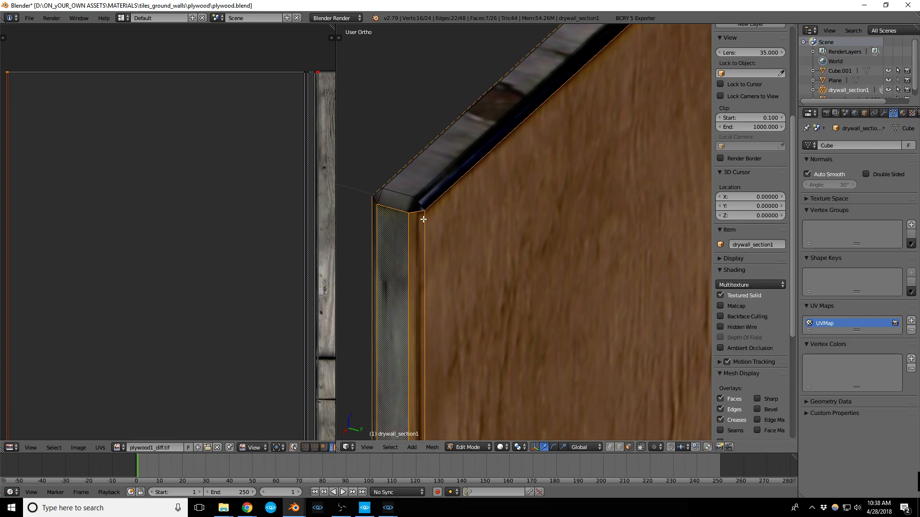
Leave Edit Mode, view the whole plywood panel and switch to drywall.blend
key("Tab")
scroll(414, 188, "down", 3)
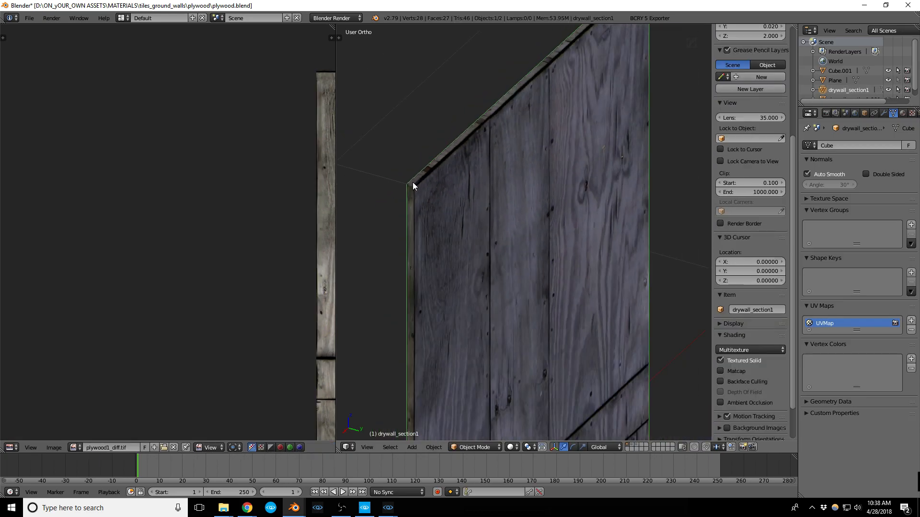
scroll(470, 188, "down", 4)
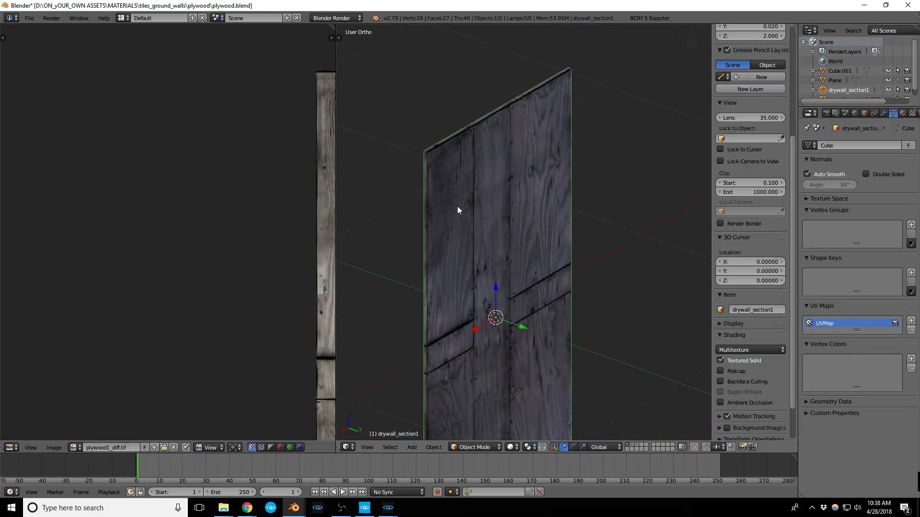
left_click(293, 507)
left_click(364, 479)
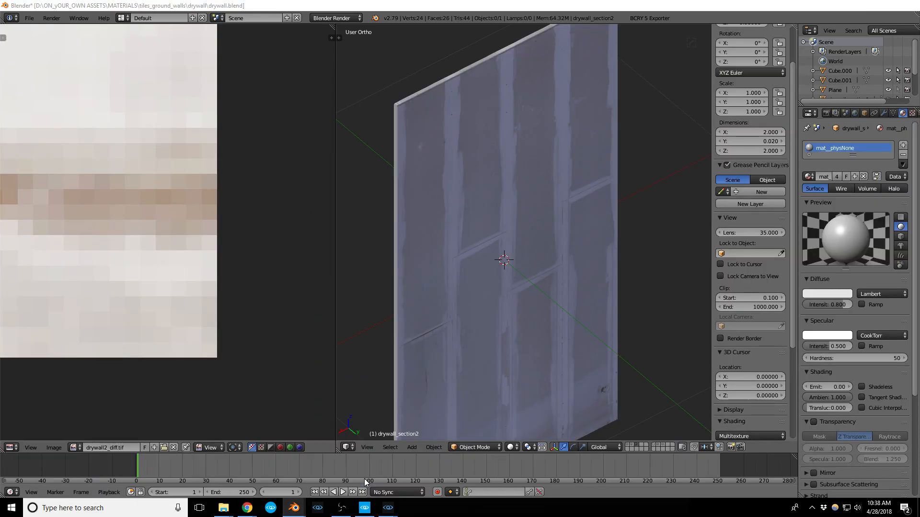
Select the one-metre-wide drywall section, examine its UV layout and top corner in Edit Mode, and leave Edit Mode
scroll(525, 380, "down", 2)
scroll(464, 228, "up", 1)
scroll(464, 228, "up", 3)
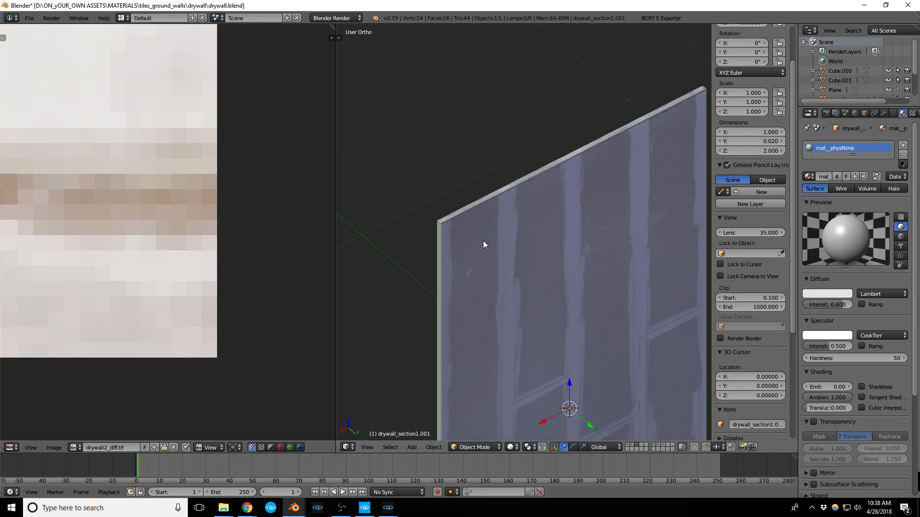
right_click(483, 241)
key("Tab")
scroll(253, 286, "down", 3)
scroll(258, 301, "down", 4)
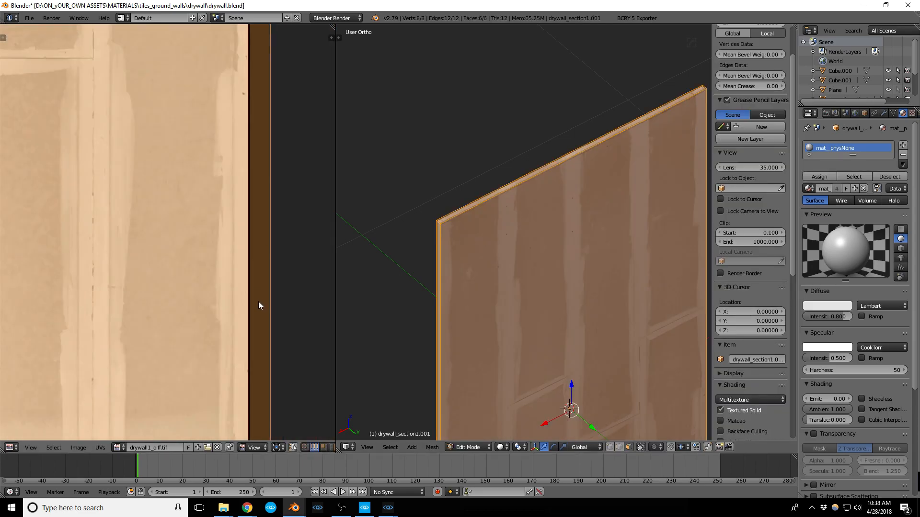
scroll(189, 180, "up", 2)
scroll(190, 184, "up", 1)
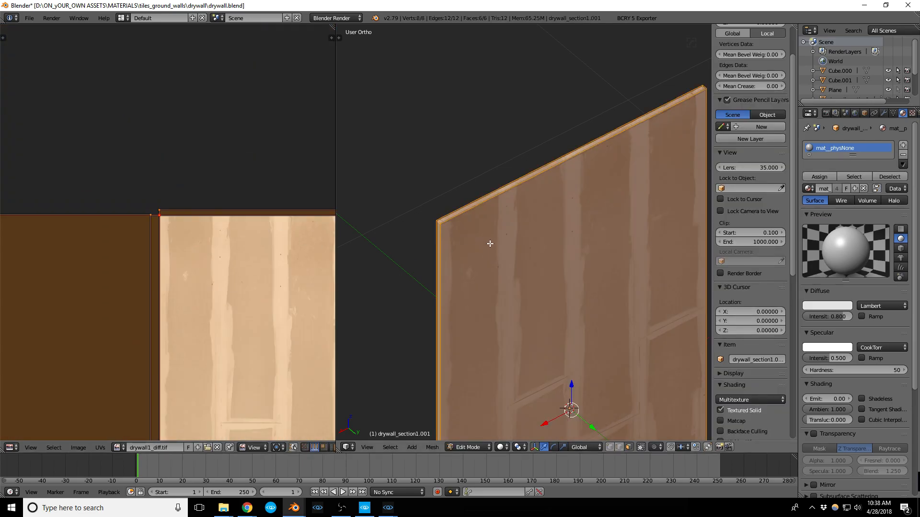
scroll(440, 223, "up", 2)
scroll(440, 223, "up", 2)
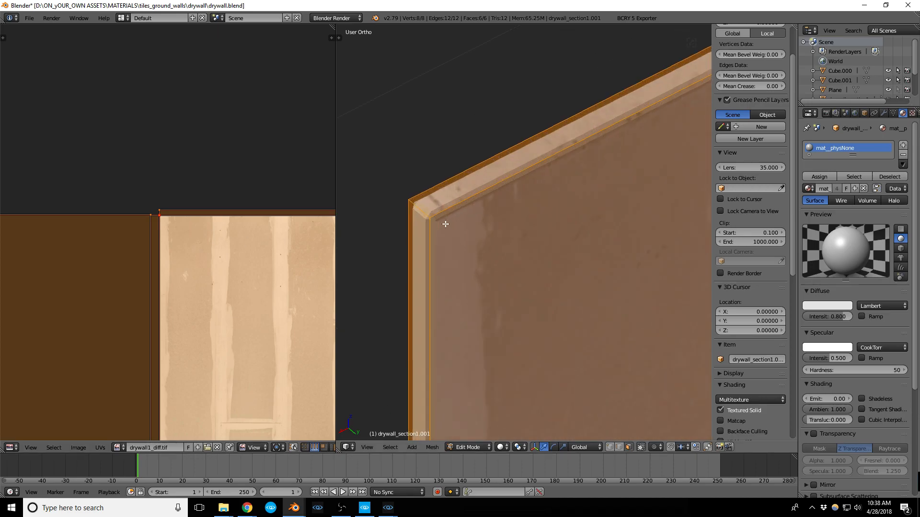
key("Tab")
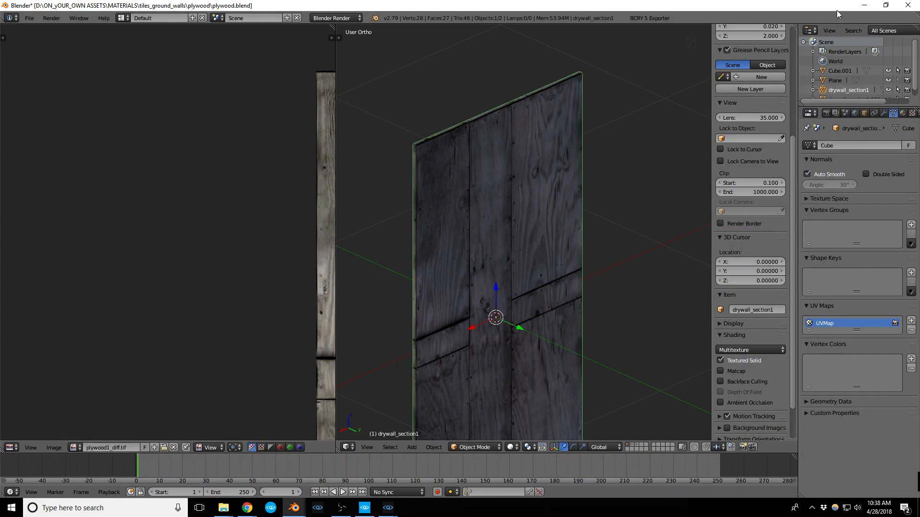
Switch to CRYENGINE, filter the brush objects for "drywa" and place drywall.cgf in the corridor
left_click(864, 6)
right_click_drag(396, 335, 285, 266)
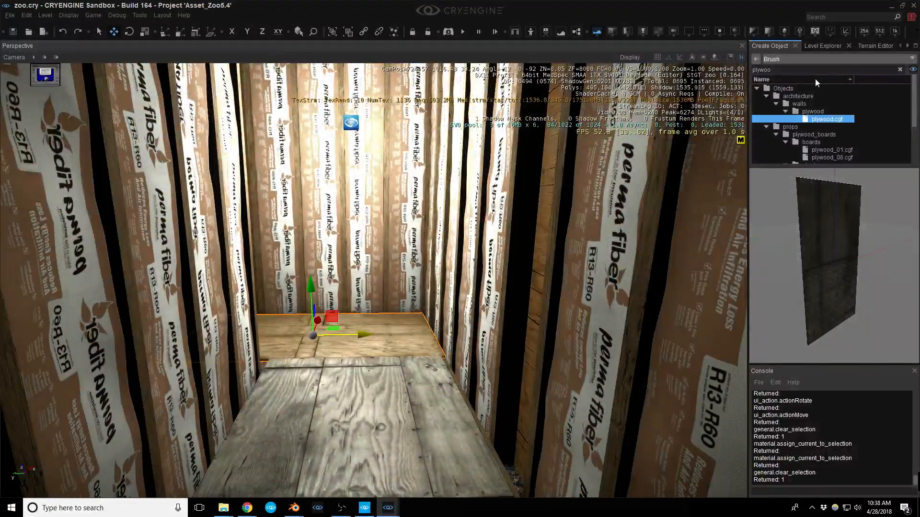
double_click(787, 70)
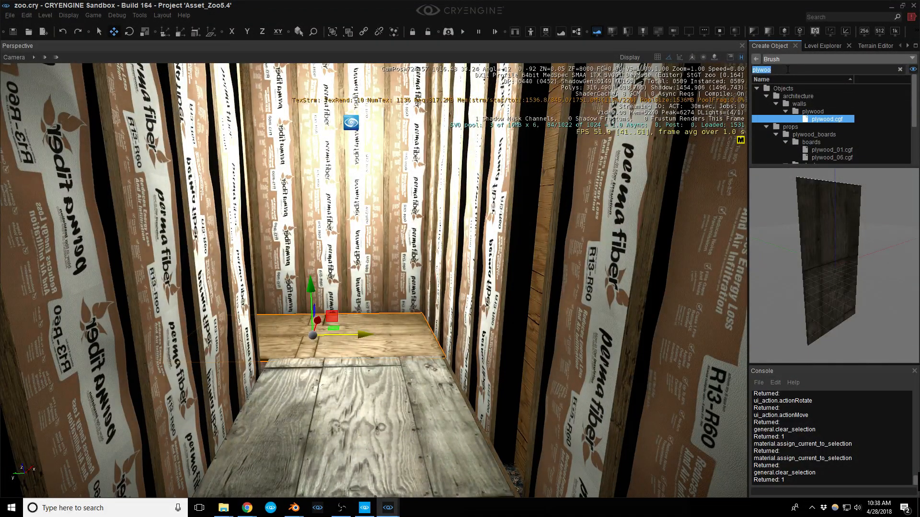
type("drywa")
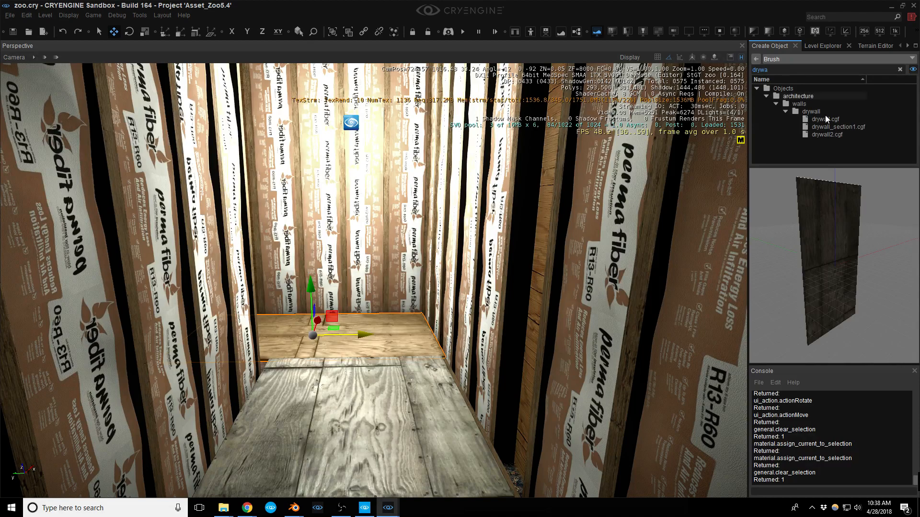
left_click(825, 118)
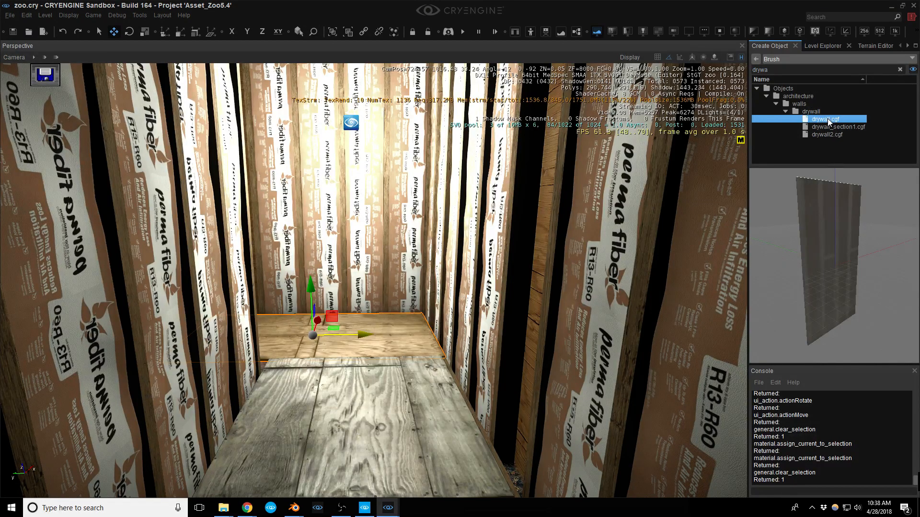
left_click_drag(823, 122, 249, 429)
Raise the drywall panel from the corridor floor and shift it against the wall studs
key("2")
right_click_drag(251, 429, 215, 427)
left_click_drag(333, 408, 329, 137)
right_click_drag(329, 136, 311, 89)
right_click_drag(384, 318, 384, 318)
left_click_drag(389, 291, 365, 304)
right_click_drag(367, 329, 367, 330)
Scale the drywall panel slightly and adjust its height on the corridor wall
key("4")
left_click_drag(367, 303, 371, 292)
right_click_drag(371, 292, 371, 293)
key("2")
left_click_drag(407, 356, 412, 264)
right_click_drag(412, 264, 412, 264)
key("s")
key("a")
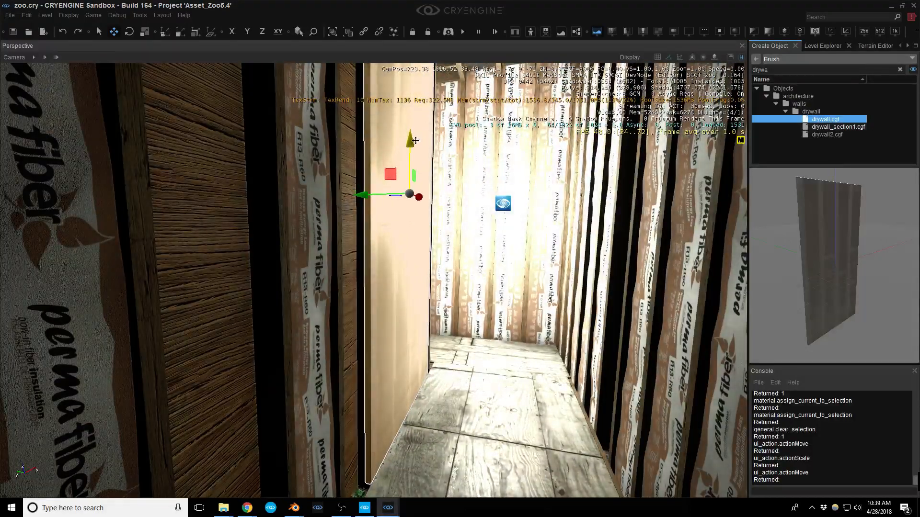
Duplicate the drywall panel and position the copy against the opposite corridor wall
key("ctrl+d")
right_click_drag(371, 194, 371, 194)
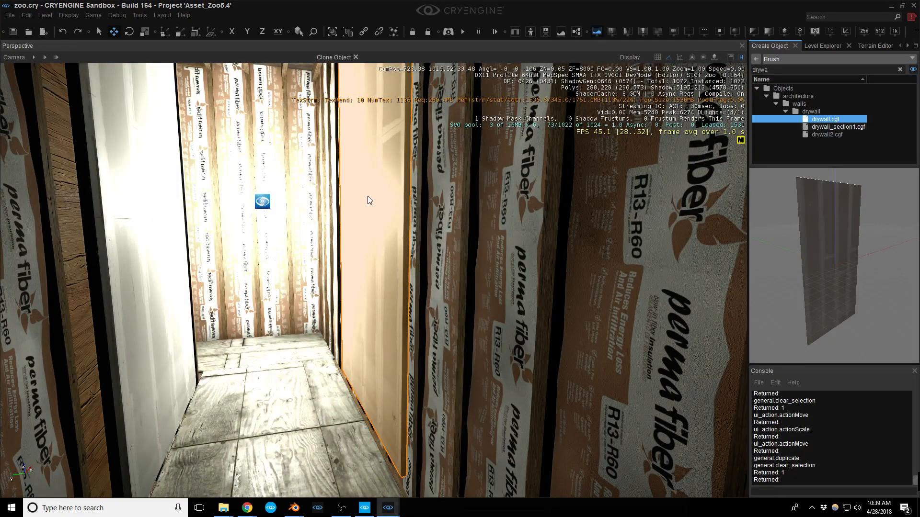
left_click(366, 198)
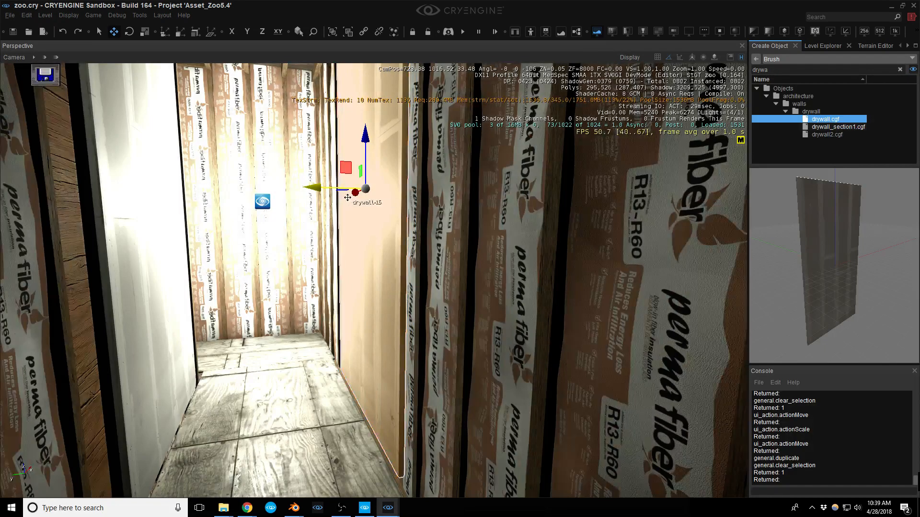
left_click_drag(356, 194, 330, 214)
Place drywall2.cgf beside the copied panel, raise it to cover the wall studs and inspect it from inside the corridor
left_click(818, 134)
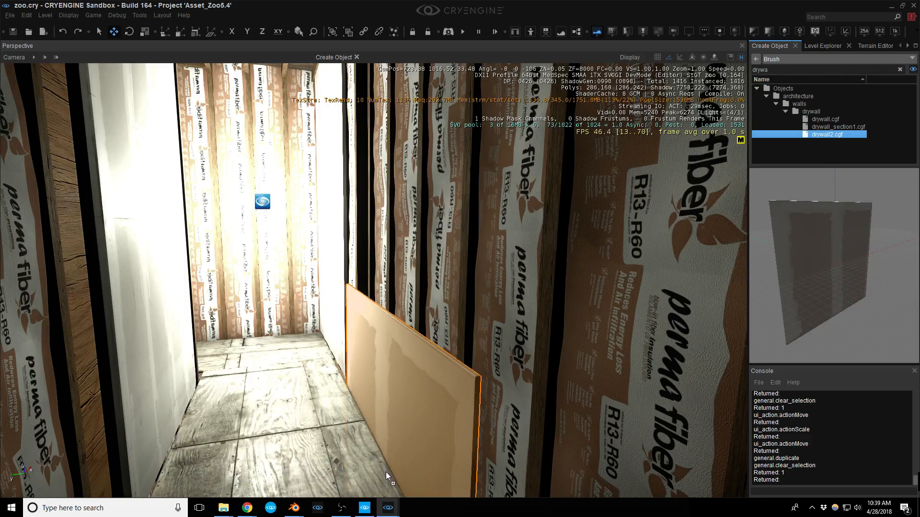
left_click(384, 467)
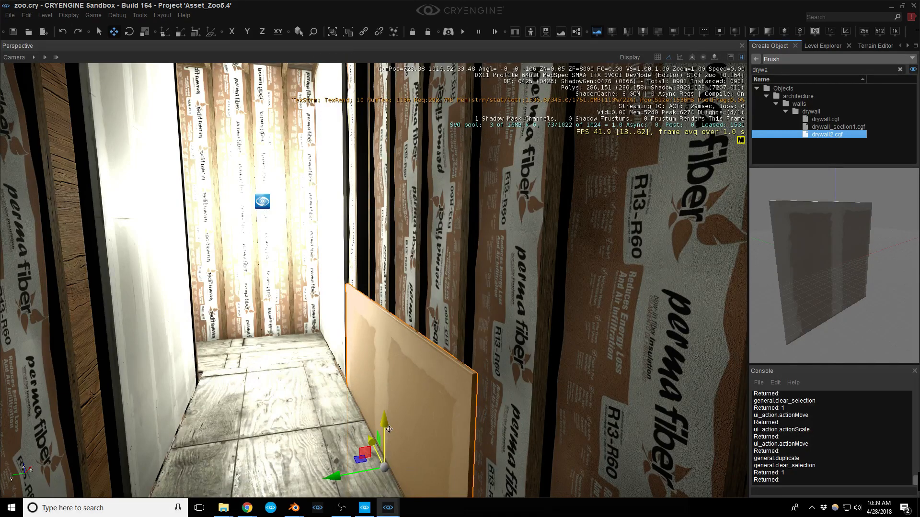
left_click_drag(383, 424, 418, 238)
key("Escape")
right_click_drag(418, 238, 378, 298)
key("w")
key("s")
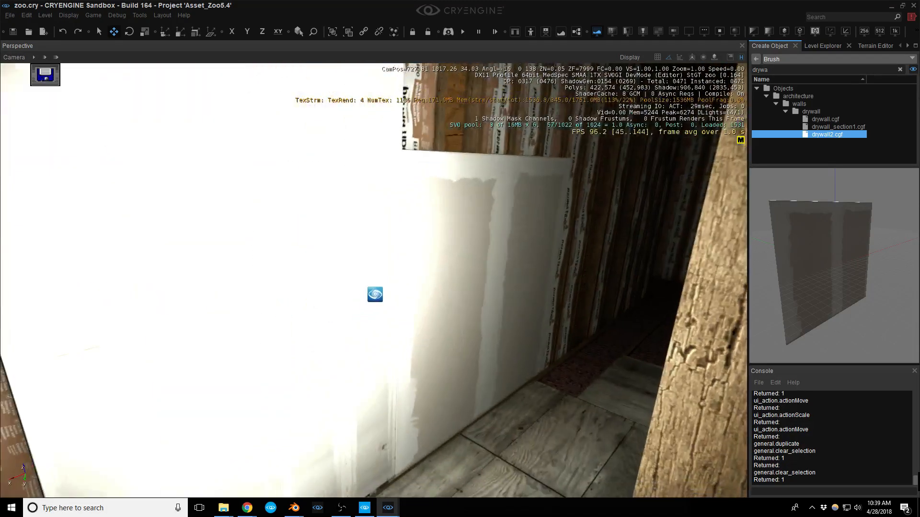
Move the light entity away from the drywall panels towards the opposite side of the corridor and raise it near the ceiling
left_click(379, 296)
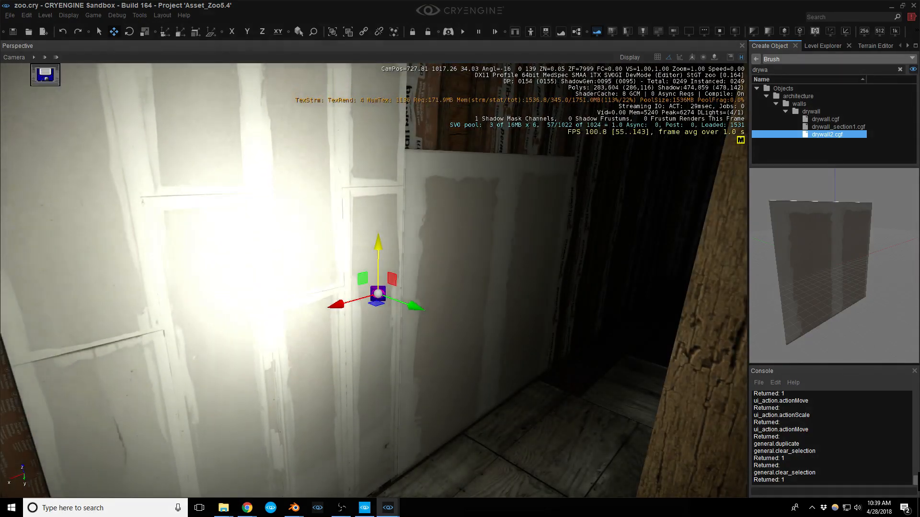
right_click_drag(427, 328, 430, 326)
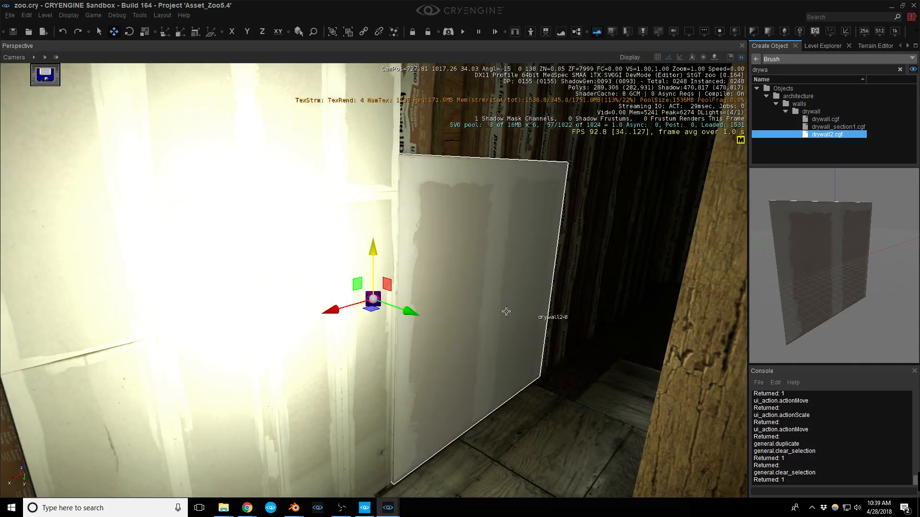
left_click_drag(413, 317, 472, 339)
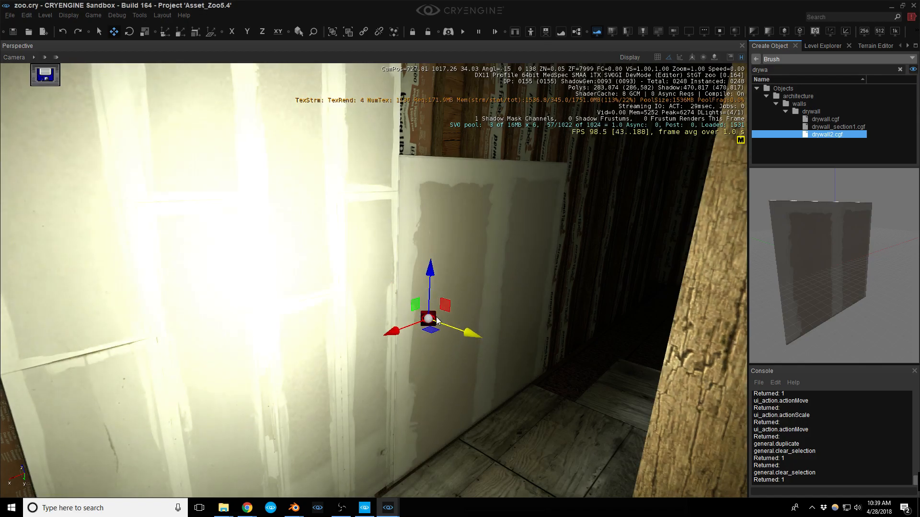
left_click_drag(428, 320, 651, 250)
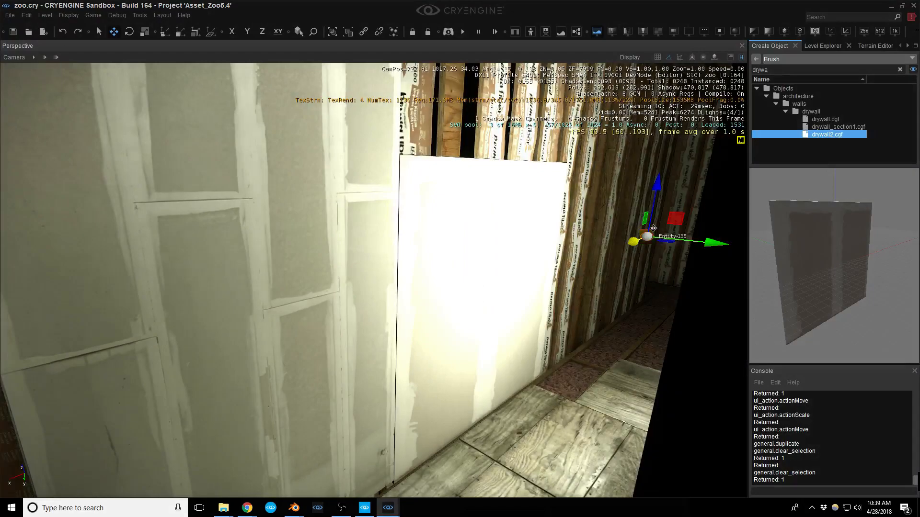
left_click_drag(654, 214, 672, 88)
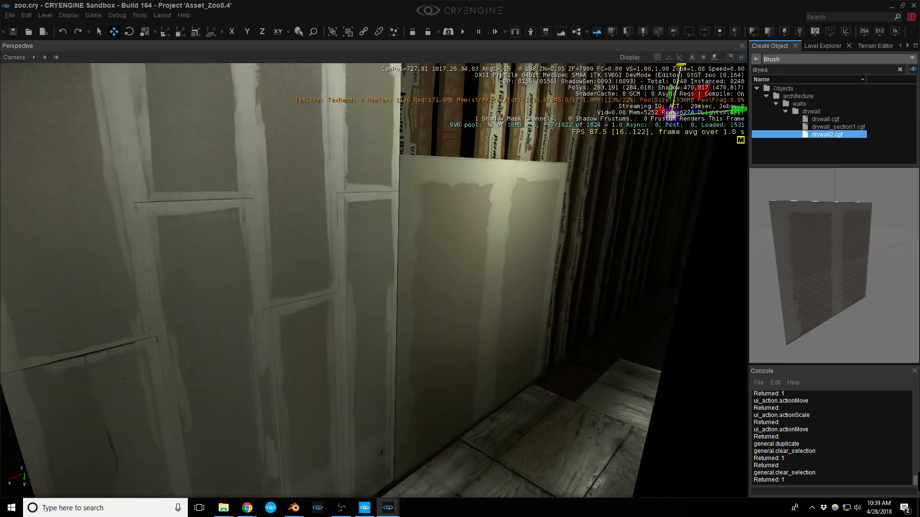
right_click_drag(435, 375, 431, 345)
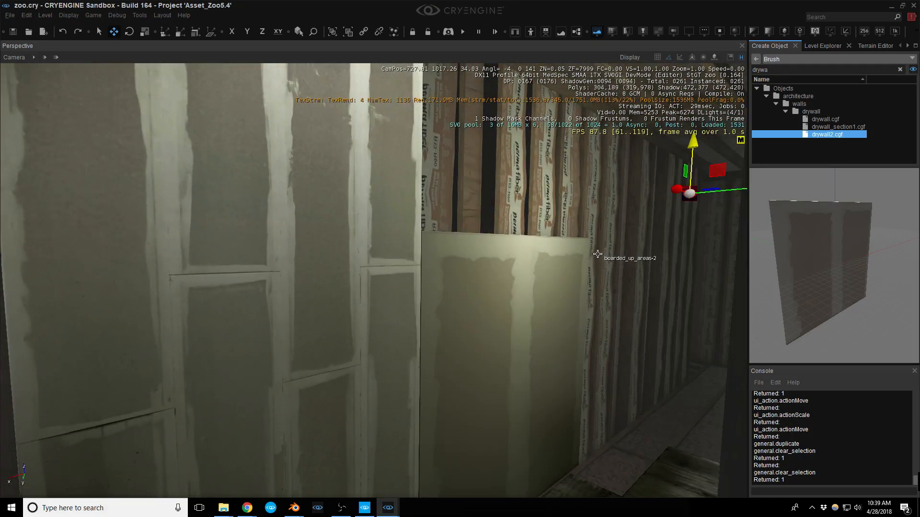
left_click_drag(679, 192, 633, 184)
right_click_drag(539, 283, 518, 286)
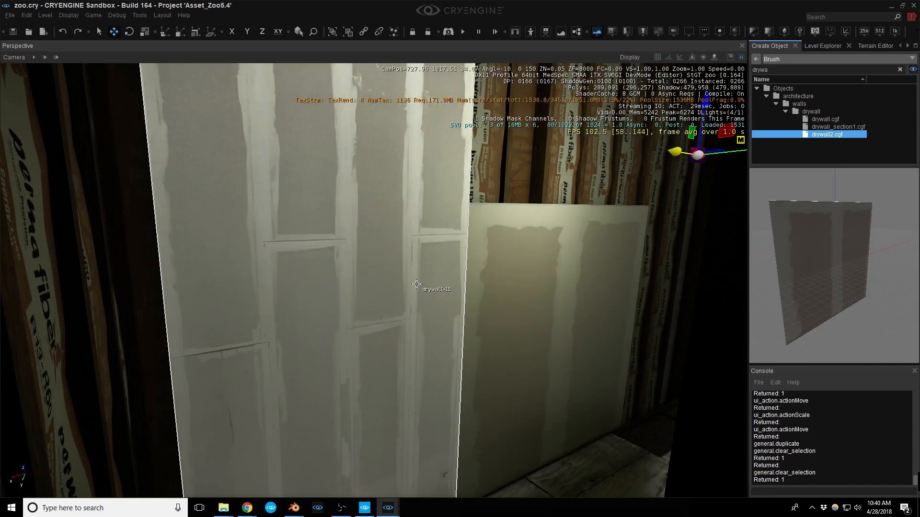
Select the tall drywall panel, switch to textures.com in Chrome and search for "drywall" textures
left_click(378, 287)
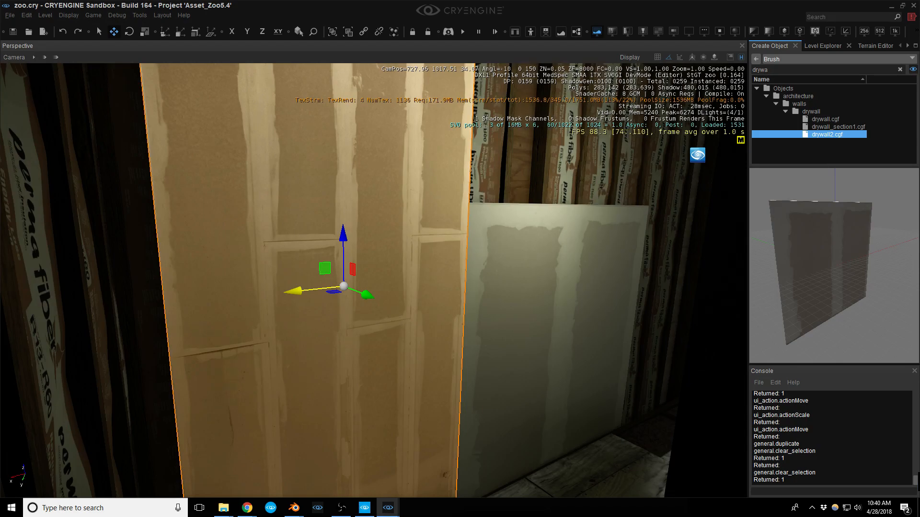
mouse_move(249, 508)
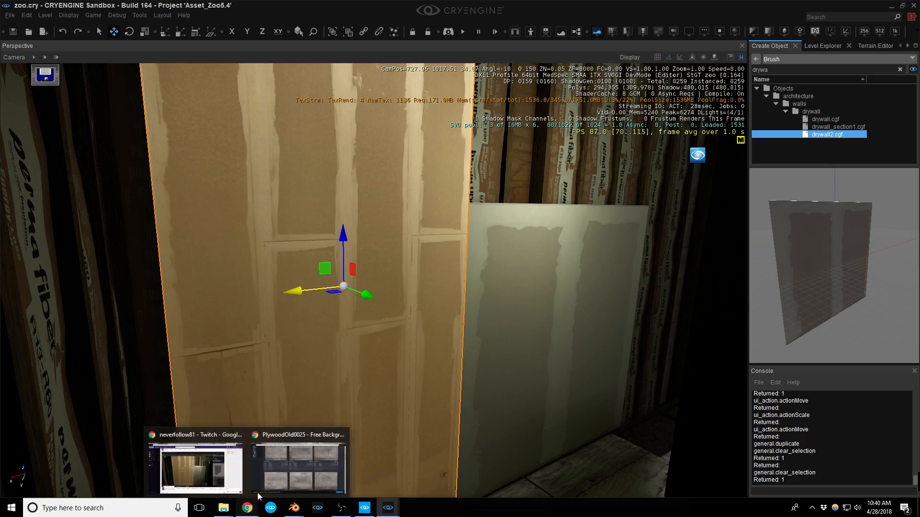
left_click(306, 450)
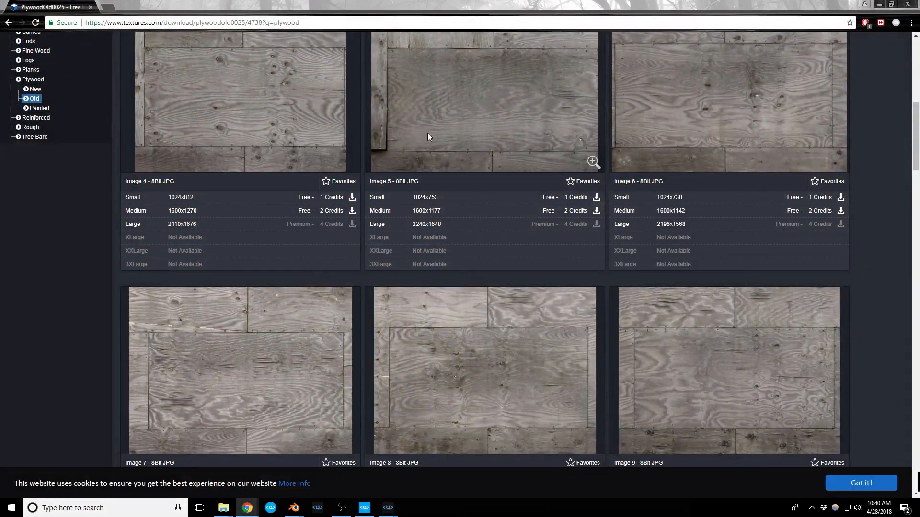
scroll(599, 158, "up", 8)
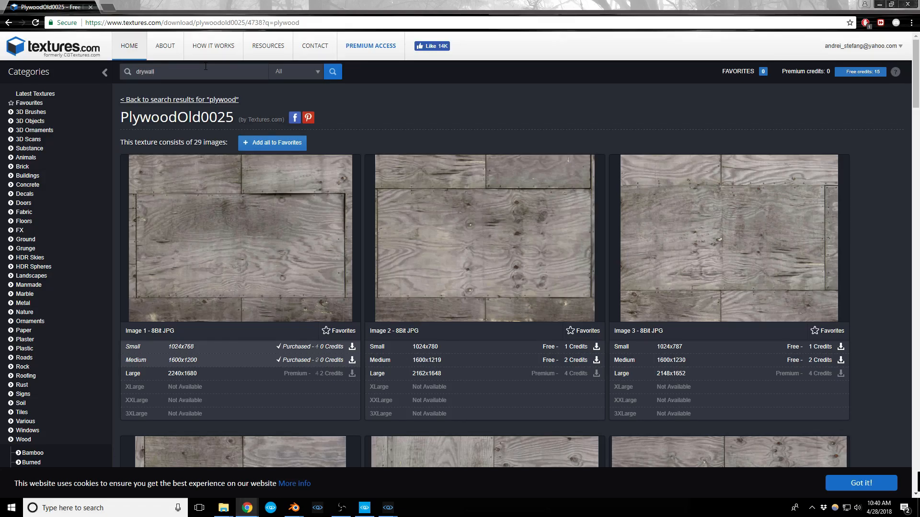
key("Return")
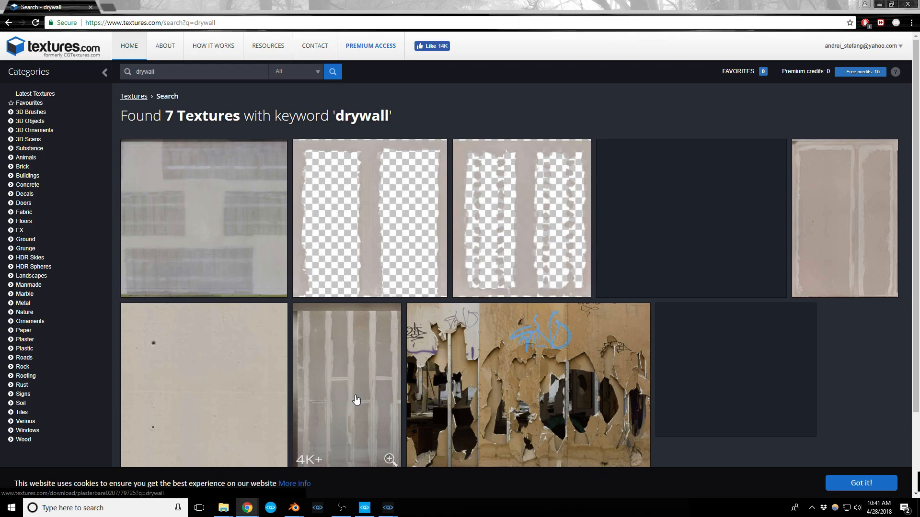
scroll(360, 398, "down", 2)
scroll(364, 345, "up", 1)
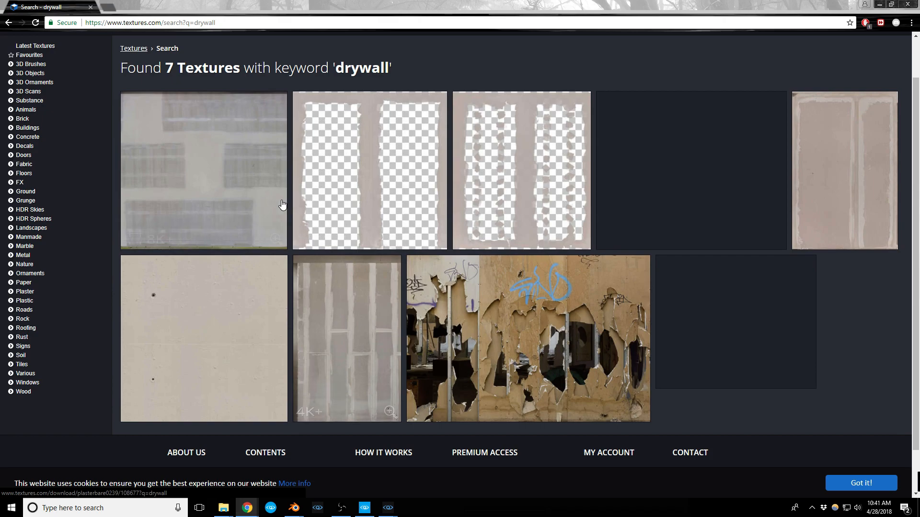
View the DecalsPatches2046 and PlasterBare0207 texture pages, and return to CRYENGINE
right_click(391, 173)
left_click(407, 181)
left_click(152, 8)
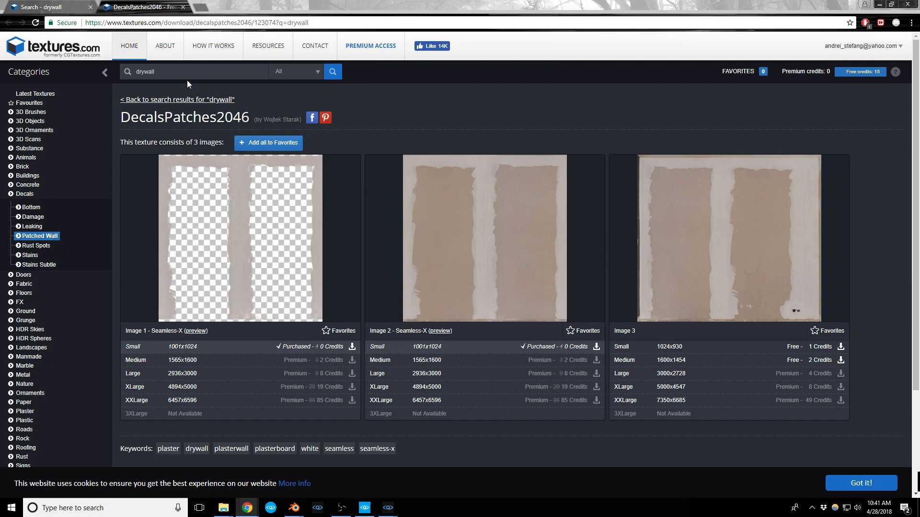
left_click(173, 99)
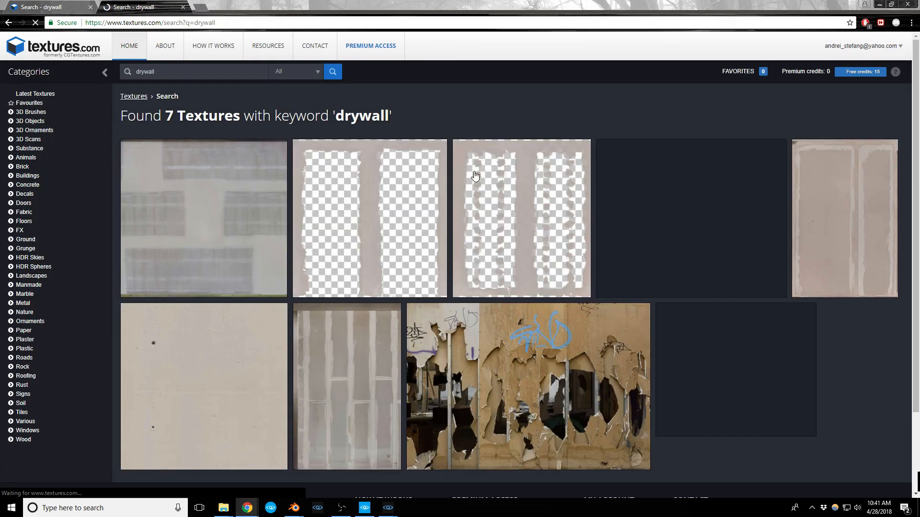
left_click(363, 360)
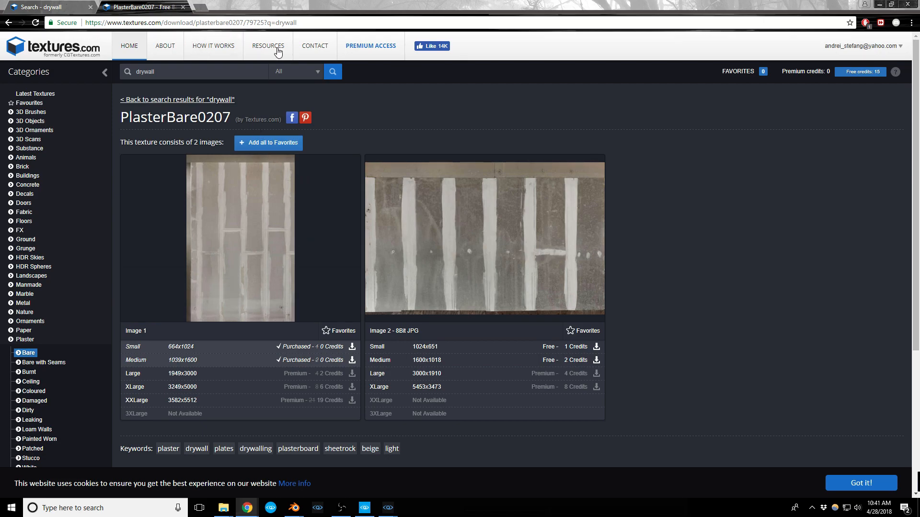
left_click(880, 5)
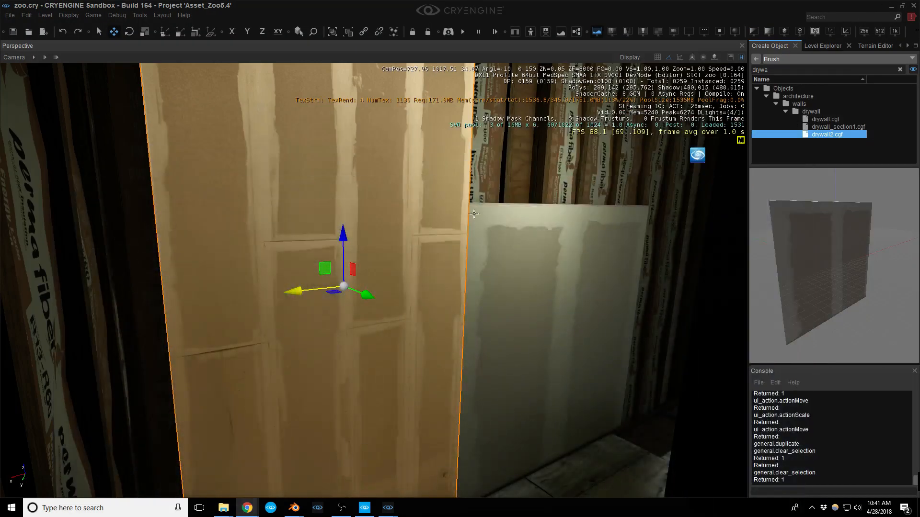
Scale the short drywall2 panel and reposition it lower against the wall studs
right_click_drag(479, 240, 485, 250)
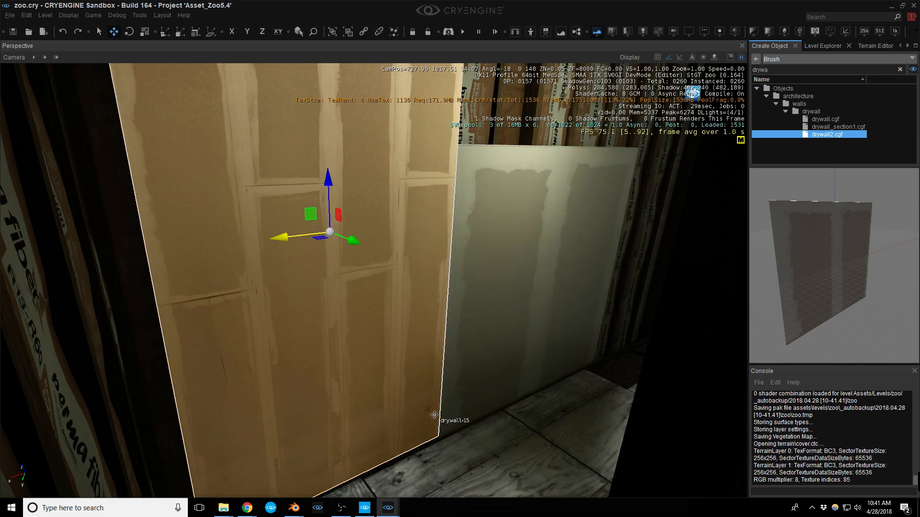
right_click_drag(403, 402, 527, 407)
right_click_drag(431, 331, 384, 369)
left_click(355, 327)
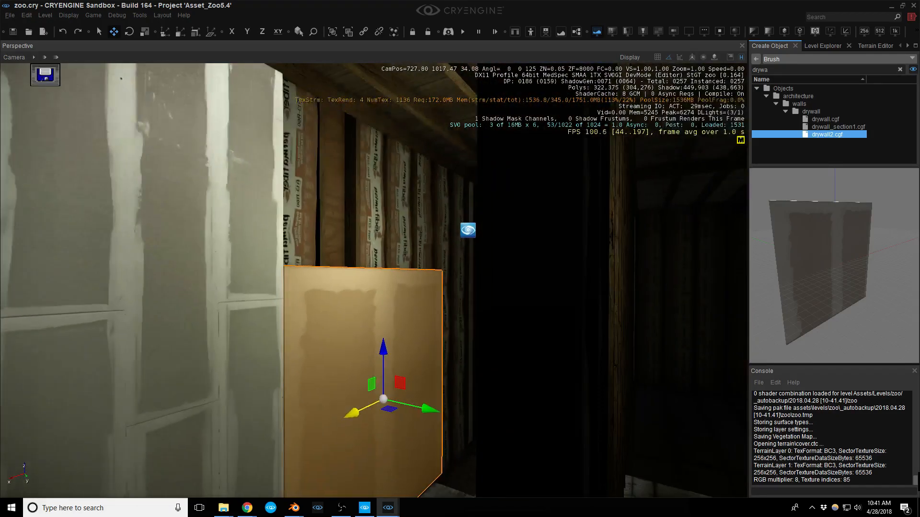
key("3")
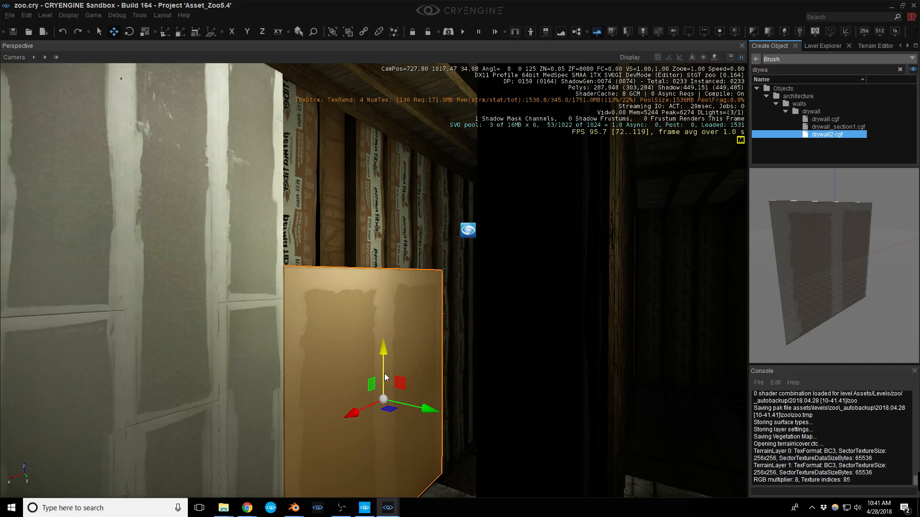
left_click_drag(383, 401, 364, 403)
key("2")
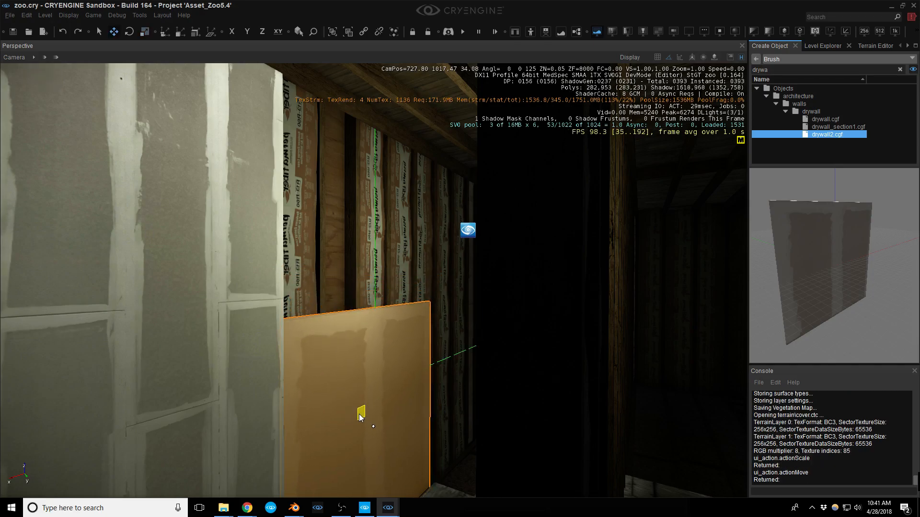
Duplicate the drywall2 panel, place the copy directly above it and rotate the copy to cover the upper studs
key("2")
key("ctrl+d")
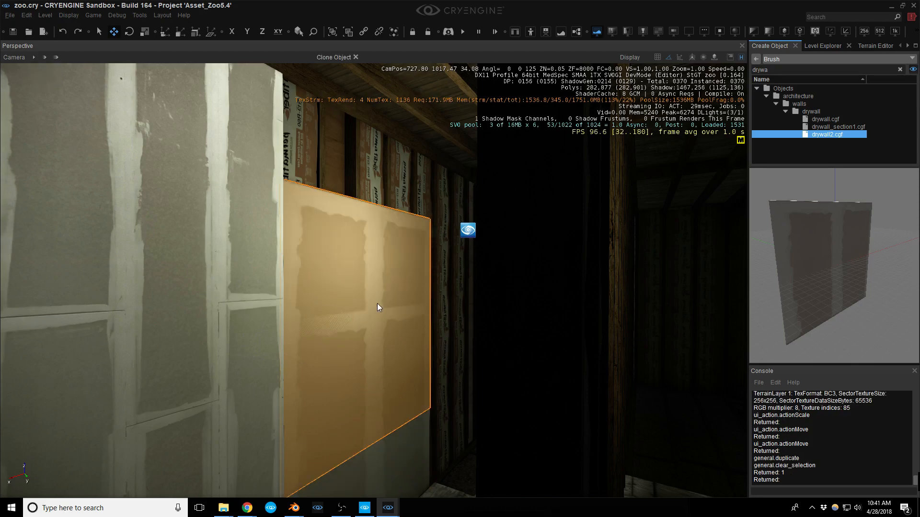
left_click(386, 189)
key("3")
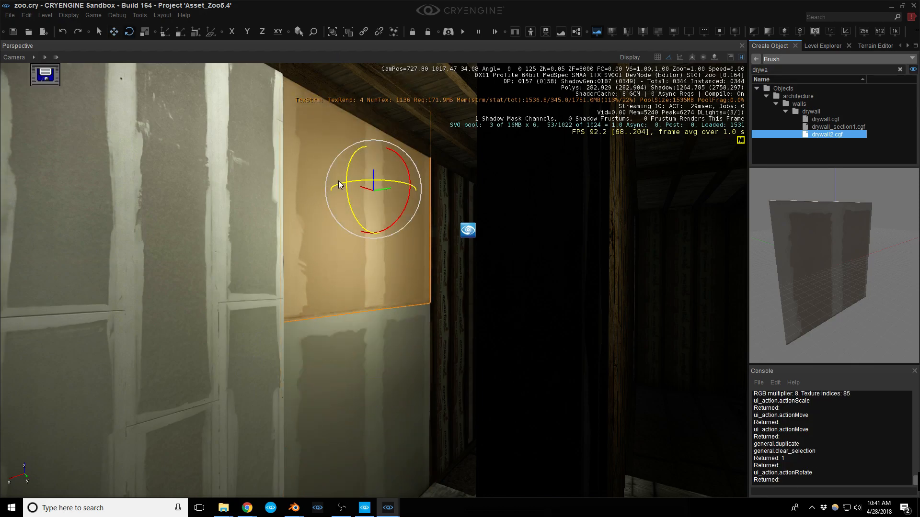
left_click_drag(347, 188, 374, 156)
right_click_drag(374, 156, 389, 223)
key("Escape")
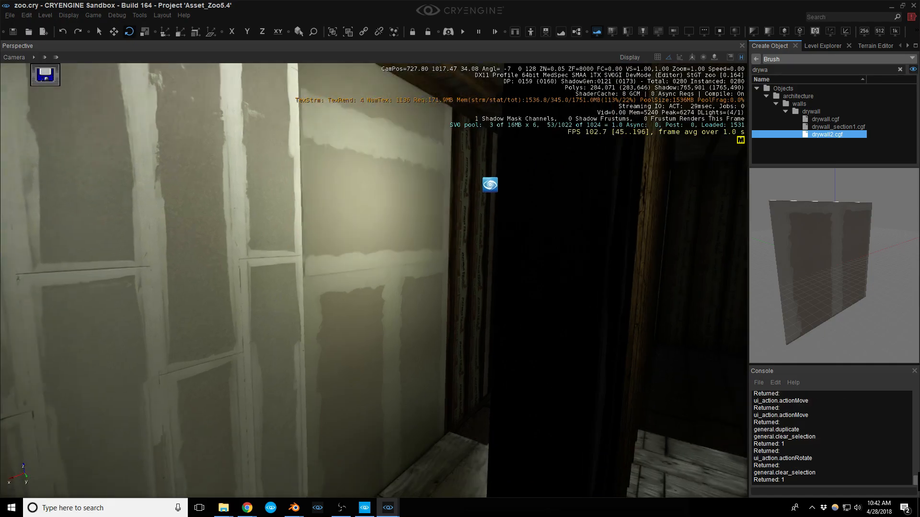
Duplicate the tall drywall panel and place the copy further down the same corridor wall
left_click(256, 305)
mouse_move(284, 307)
right_mouse_down()
mouse_move(277, 350)
mouse_move(269, 307)
right_mouse_up()
key("2")
left_click_drag(237, 302, 237, 301)
key("ctrl+d")
right_click_drag(237, 301, 327, 266)
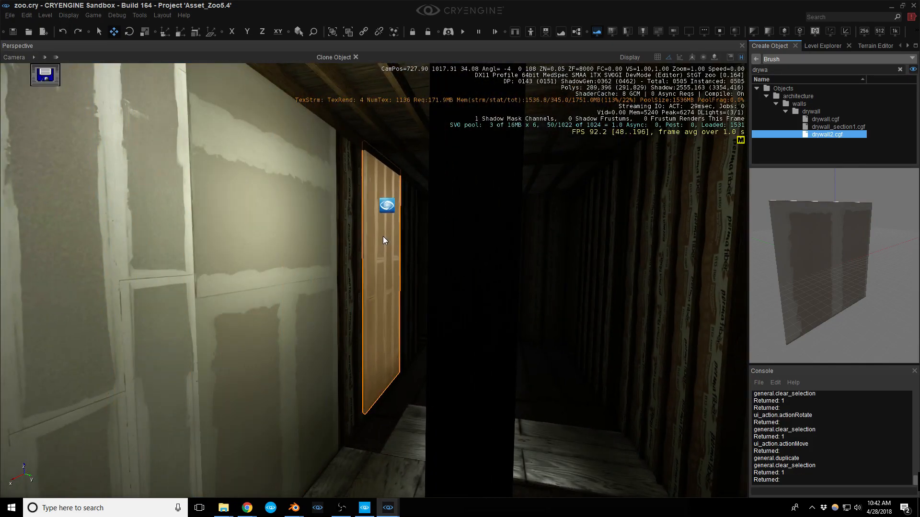
left_click(381, 238)
Duplicate the tall drywall panel again and place the copy on the opposite wall at the corridor's far end
right_click_drag(381, 239, 369, 254)
key("ctrl+d")
left_click(390, 249)
mouse_move(399, 259)
left_mouse_down()
mouse_move(403, 269)
mouse_move(391, 246)
left_mouse_up()
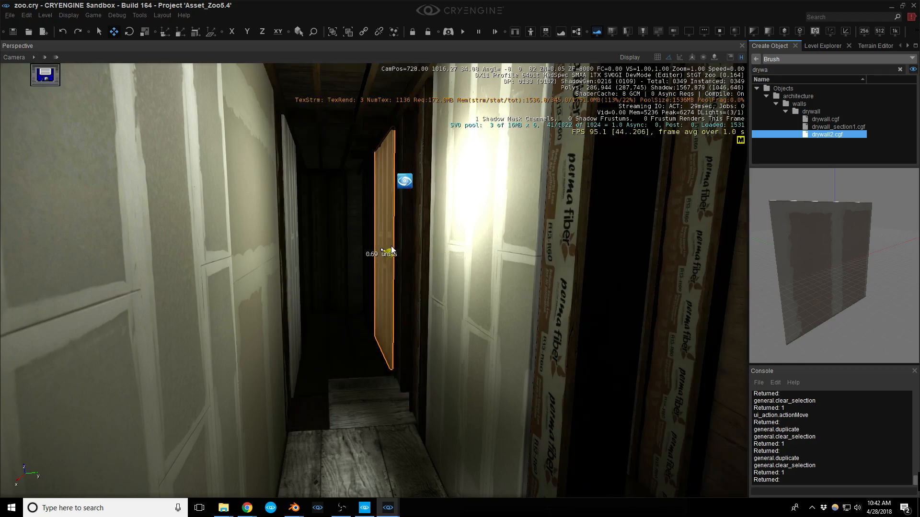
key("Escape")
Shift the far-end drywall copy sideways to fit it against its wall studs
key("w")
right_click_drag(390, 256, 369, 278)
key("s")
left_click(372, 274)
key("s")
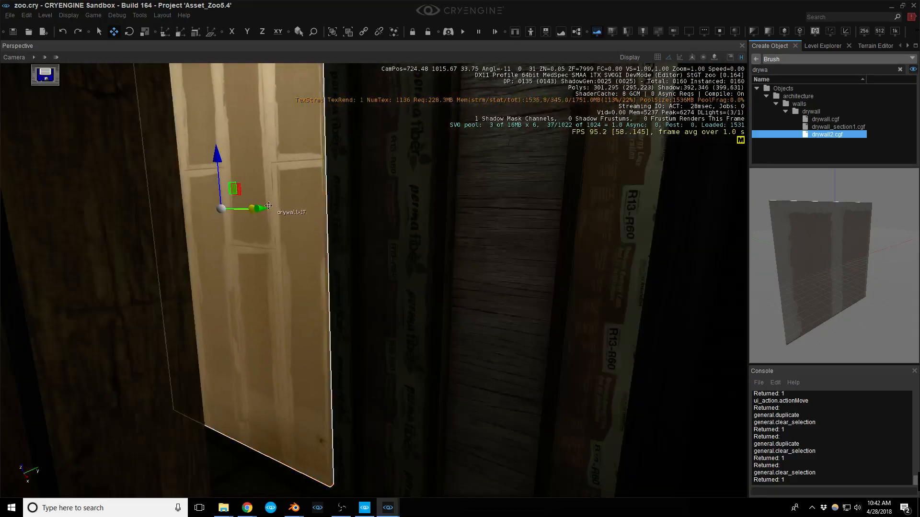
left_click_drag(255, 210, 278, 219)
key("Escape")
Look back along the lined corridor and search the brush library for "pipe"
right_click_drag(277, 218, 498, 197)
key("w")
key("a")
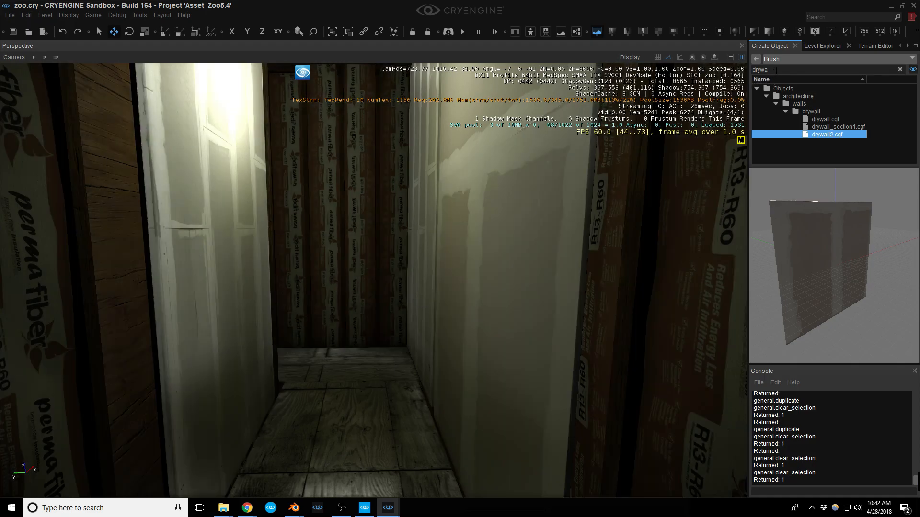
double_click(761, 69)
type("p")
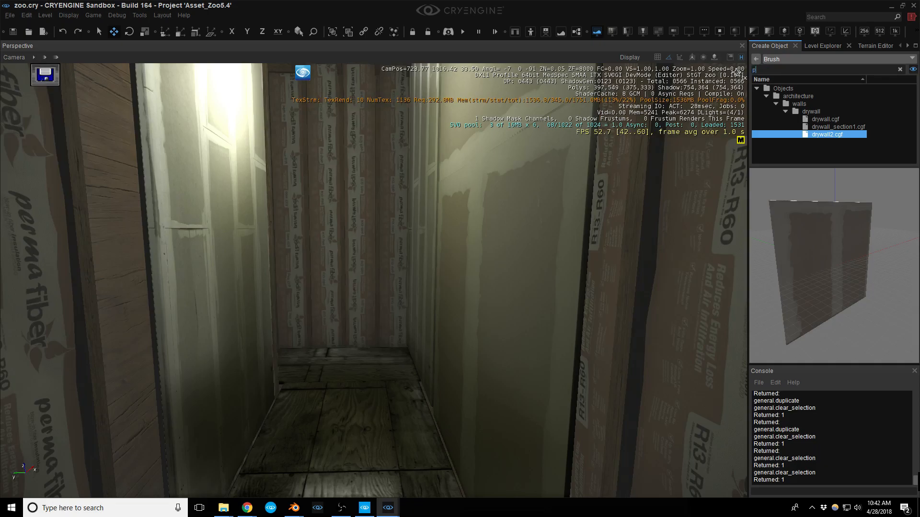
type("ipes")
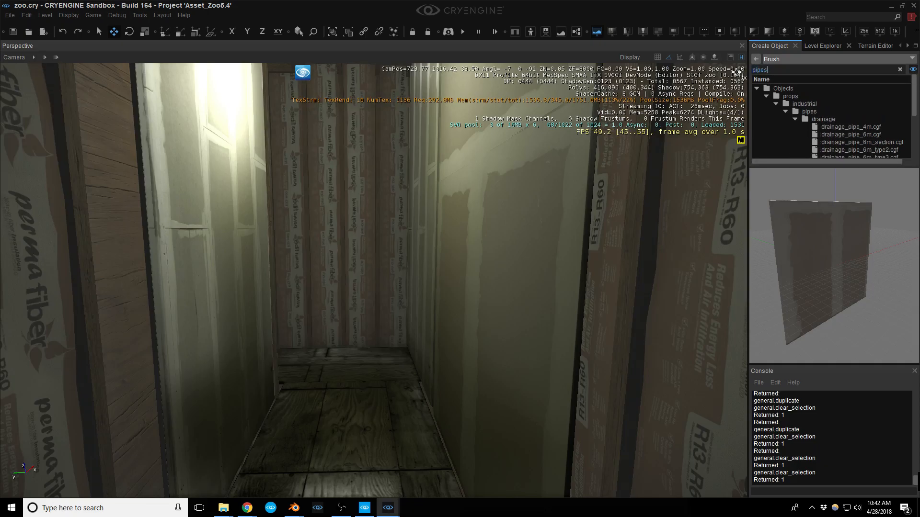
key("BackSpace")
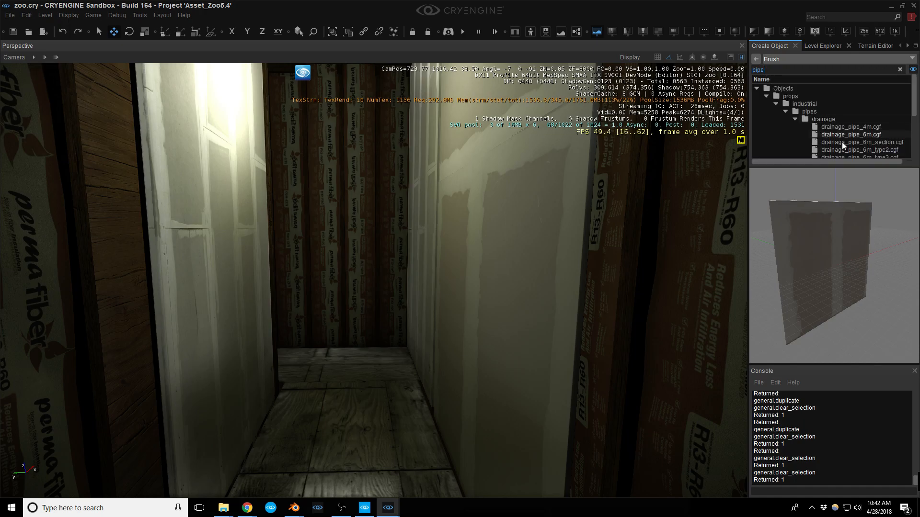
Place drainage_pipe_6m.cgf in the corridor, scale it and move it upright against the drywall
left_click(858, 132)
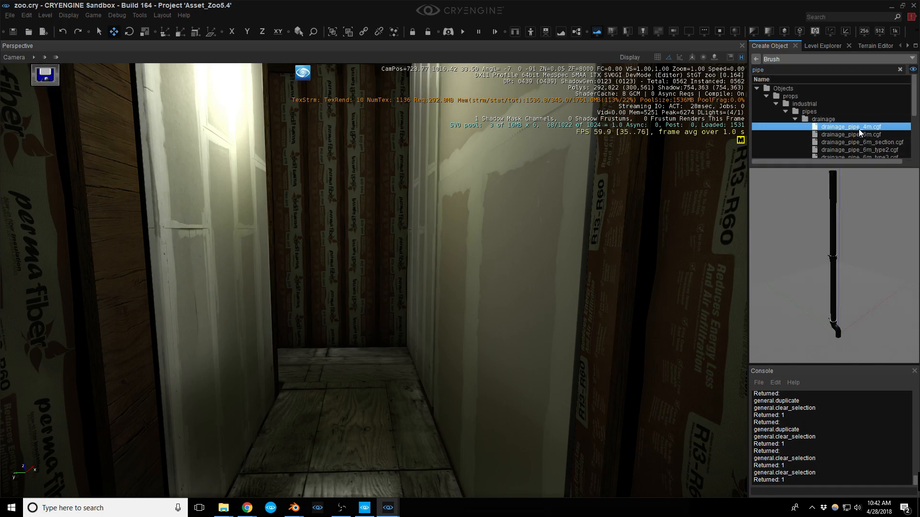
scroll(879, 125, "down", 2)
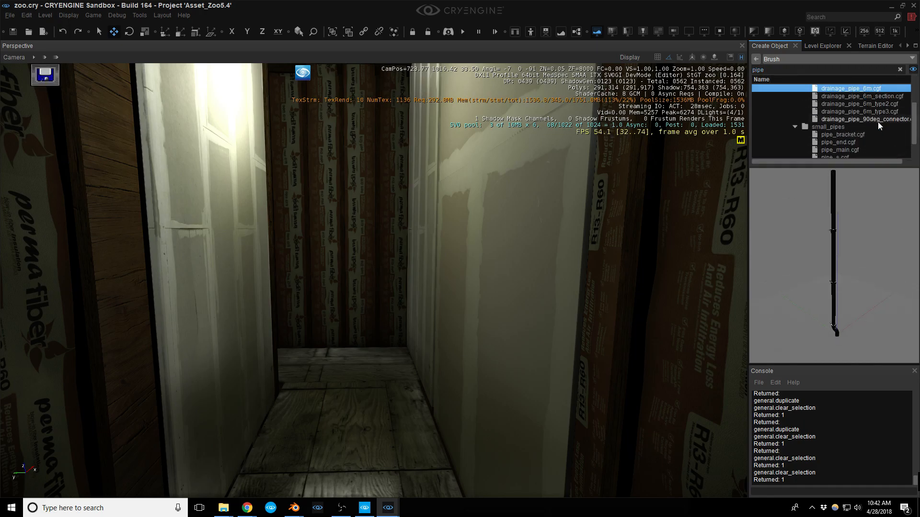
left_click(868, 96)
left_click_drag(857, 89, 278, 411)
key("3")
key("1")
left_click(356, 364)
Look over the placed drainage pipe against the drywall, and switch to the drainage_pipe.blend window in Blender
right_click_drag(355, 364, 324, 360)
key("w")
key("s")
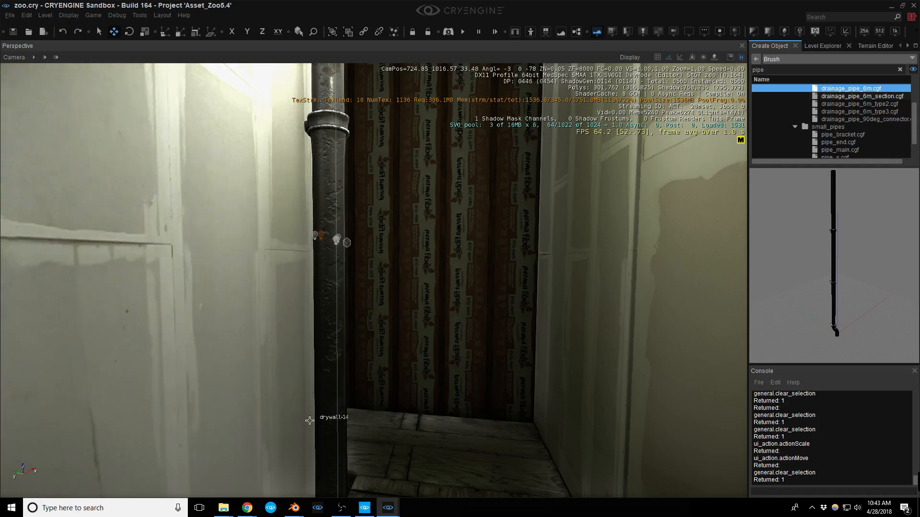
left_click(298, 507)
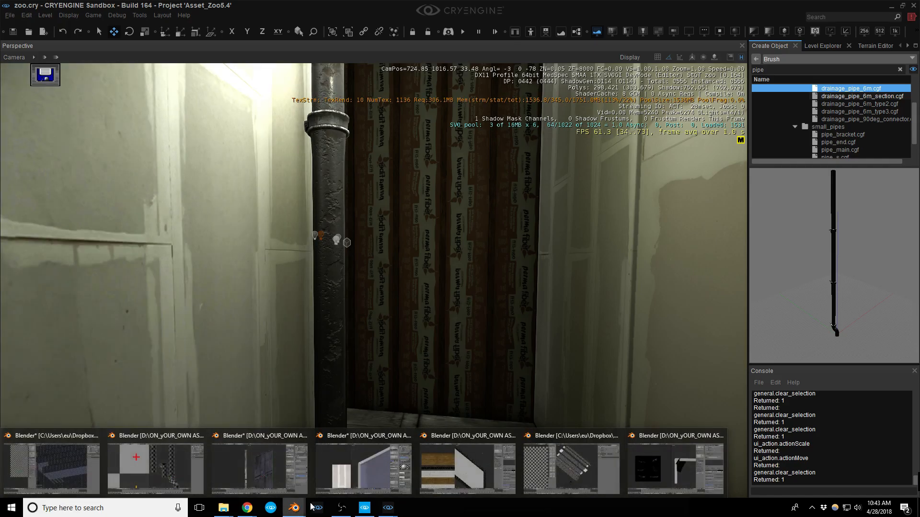
left_click(162, 473)
Examine the low-poly, checker-mapped drainage parts: the long pipes, the T-junction, the base collar and the curved outlet
scroll(531, 323, "down", 5)
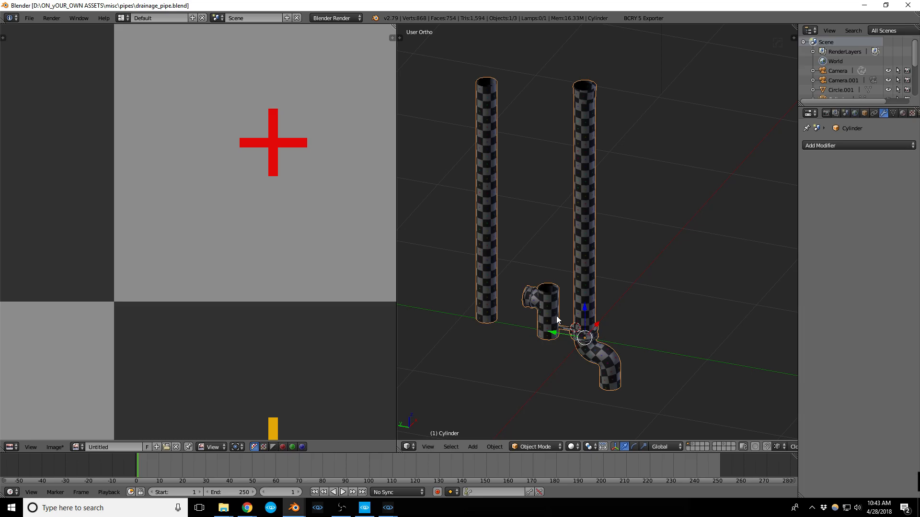
middle_click_drag(604, 330, 605, 338)
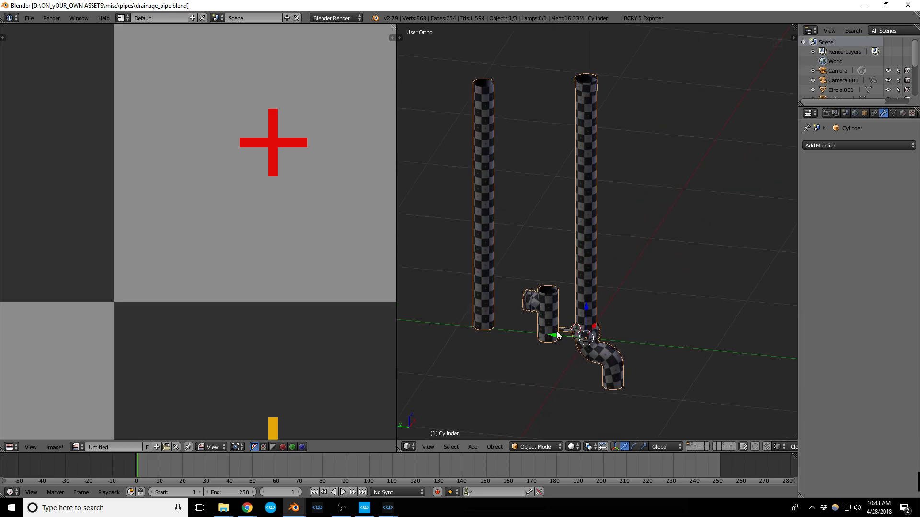
scroll(544, 317, "up", 4)
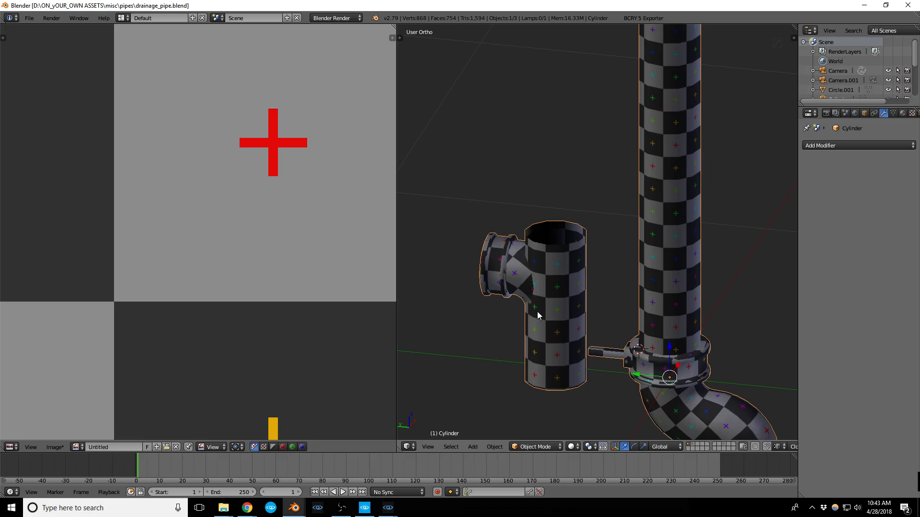
scroll(549, 367, "down", 5)
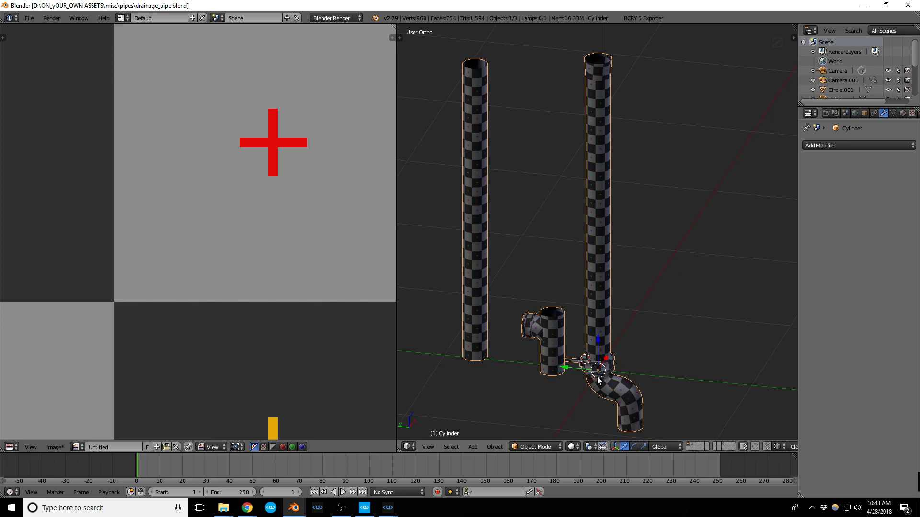
scroll(612, 378, "up", 6)
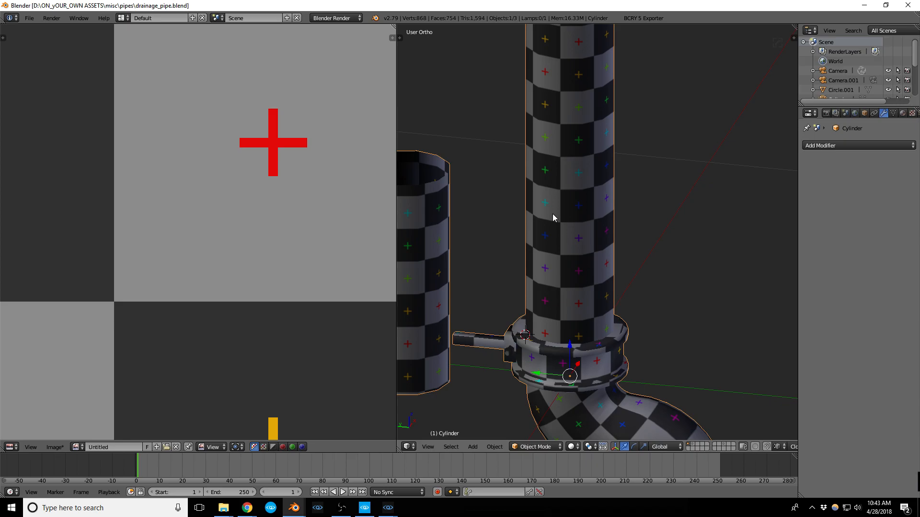
scroll(553, 214, "down", 6)
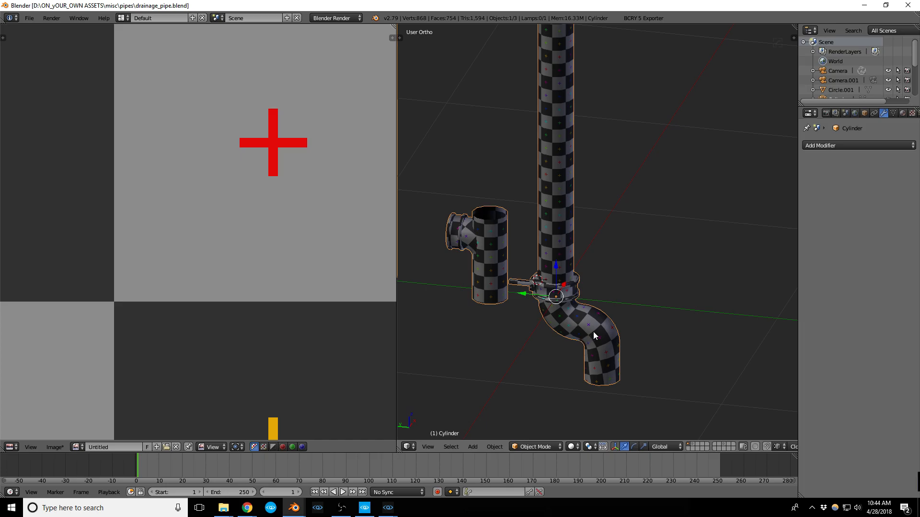
scroll(594, 336, "down", 4)
scroll(584, 323, "up", 4)
scroll(562, 298, "down", 4)
scroll(579, 311, "up", 2)
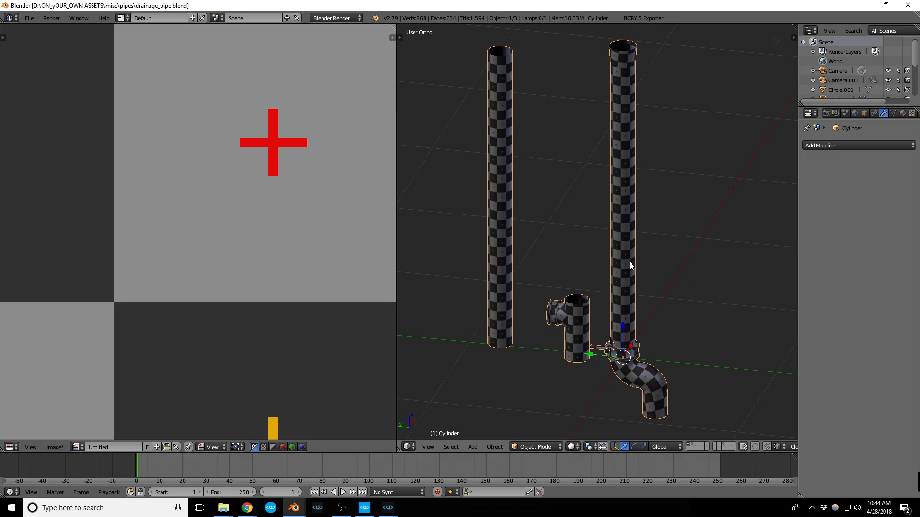
Show the layer with the high-poly pipe and examine its collar, bracket and T-junction
key("2")
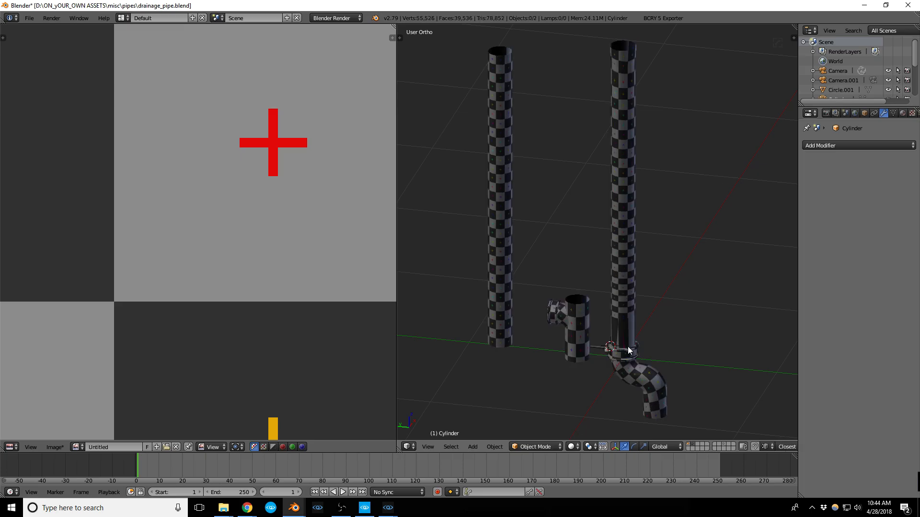
scroll(628, 357, "up", 5)
scroll(628, 357, "down", 2)
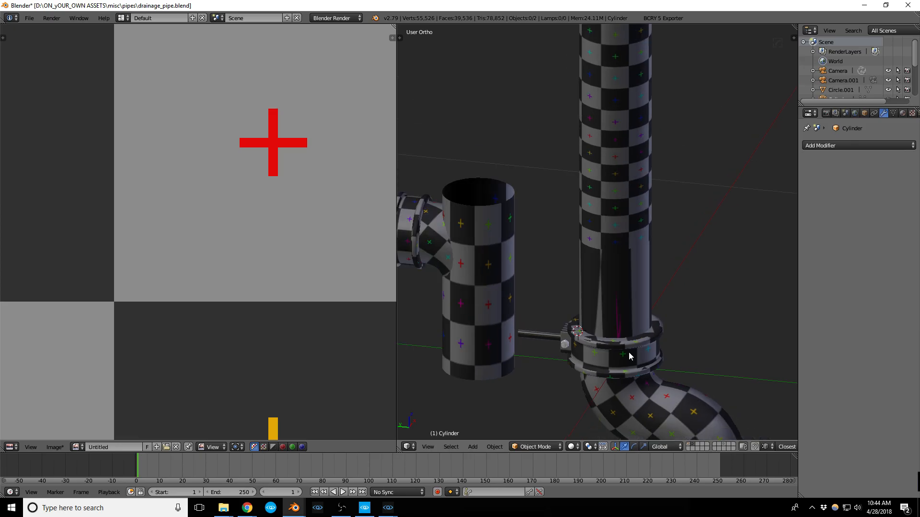
scroll(629, 355, "down", 2)
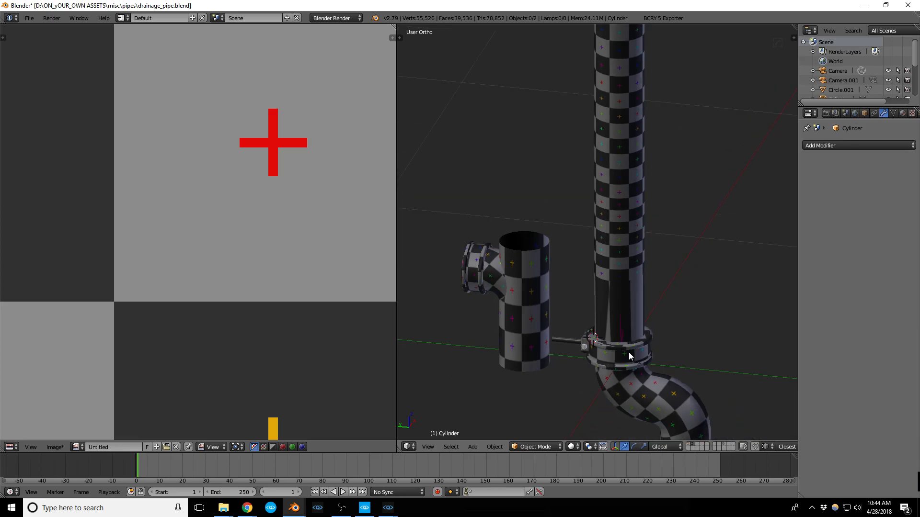
scroll(629, 355, "down", 3)
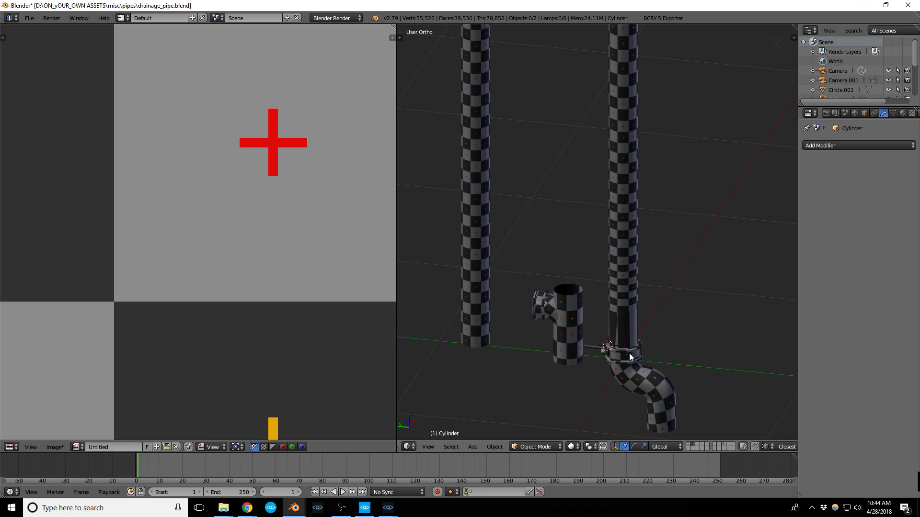
Switch to CRYENGINE Sandbox and examine the placed pipe's surface detail, collar and bend up close
mouse_move(389, 510)
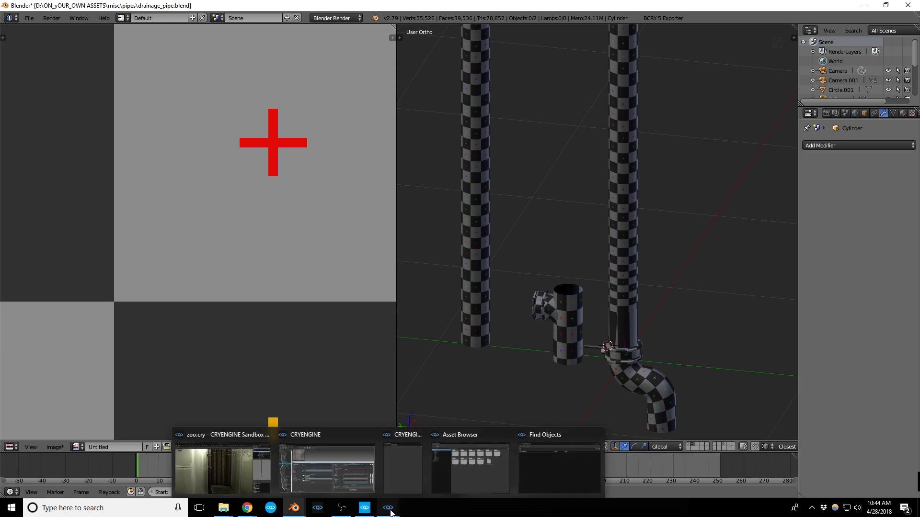
left_click(255, 468)
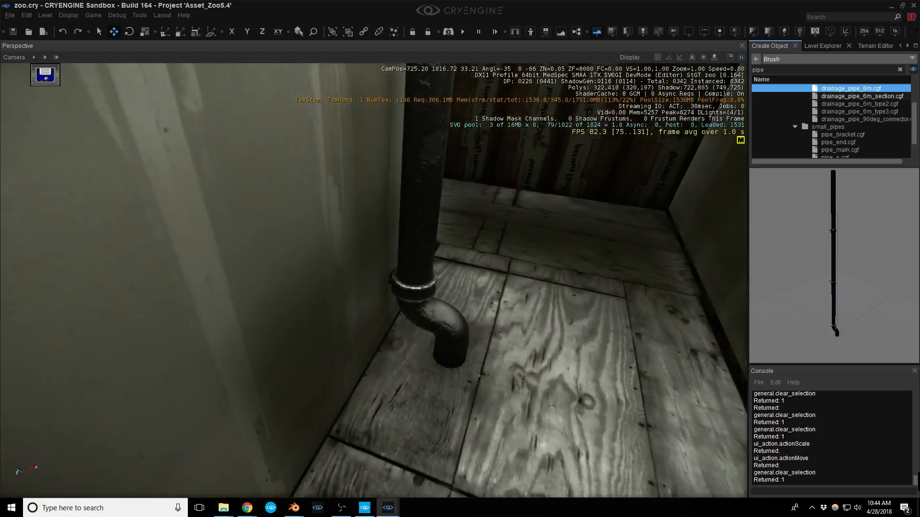
key("w")
key("d")
right_click_drag(412, 280, 369, 280)
right_click_drag(208, 274, 306, 119)
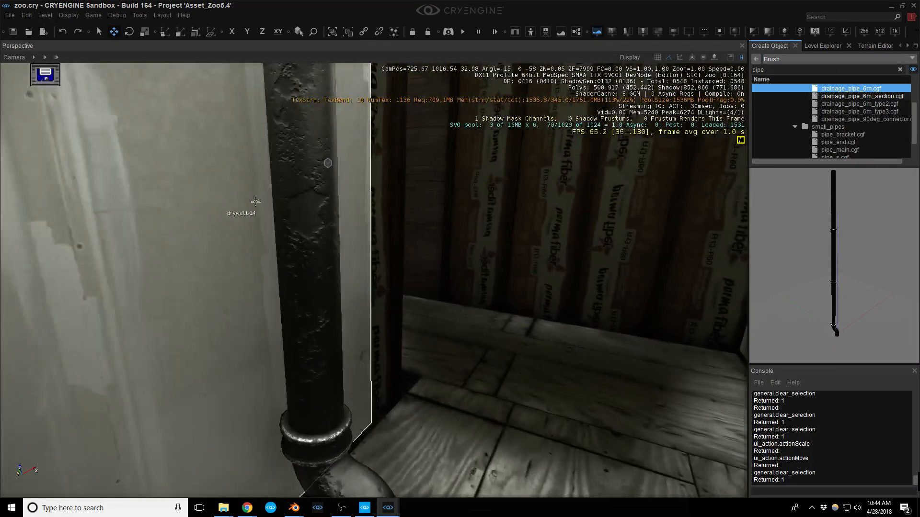
mouse_move(326, 233)
right_mouse_down()
mouse_move(379, 226)
mouse_move(326, 234)
right_mouse_up()
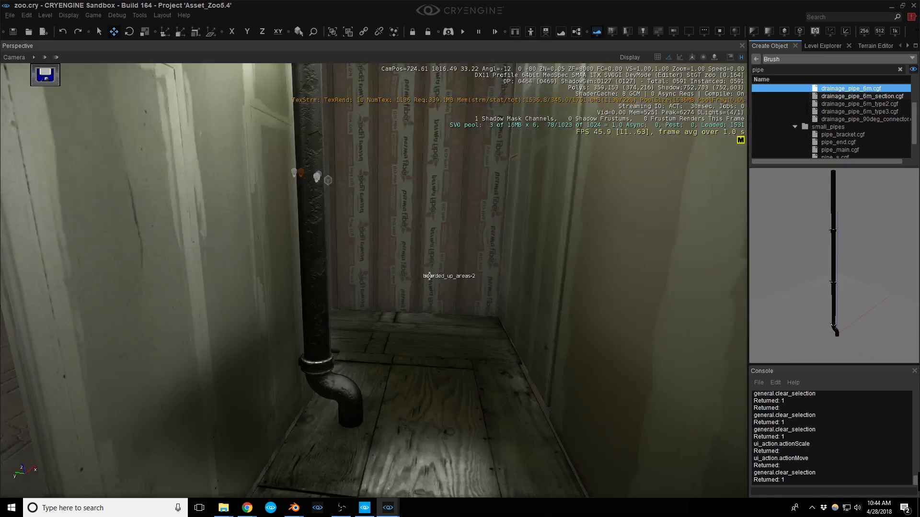
Return to drainage_pipe.blend in Blender, show the low-poly pipe layer again and examine the collar at the pipe's base
mouse_move(296, 503)
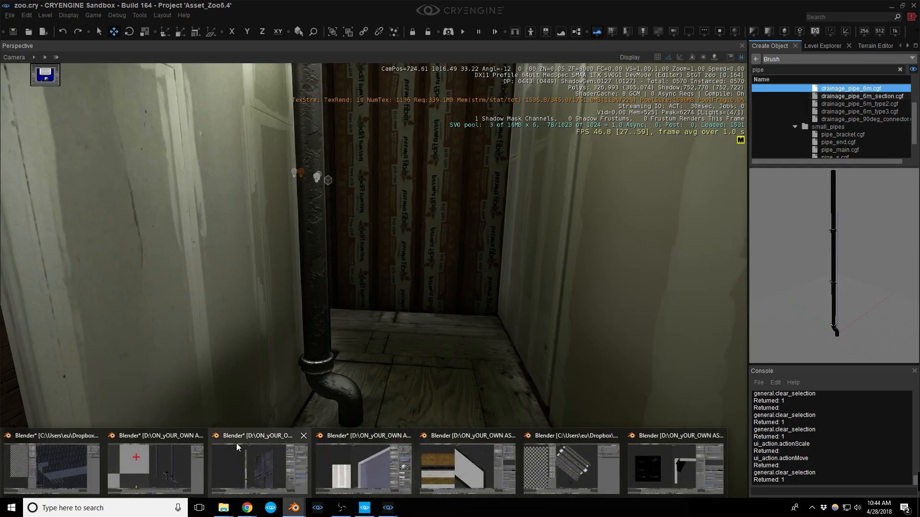
left_click(175, 464)
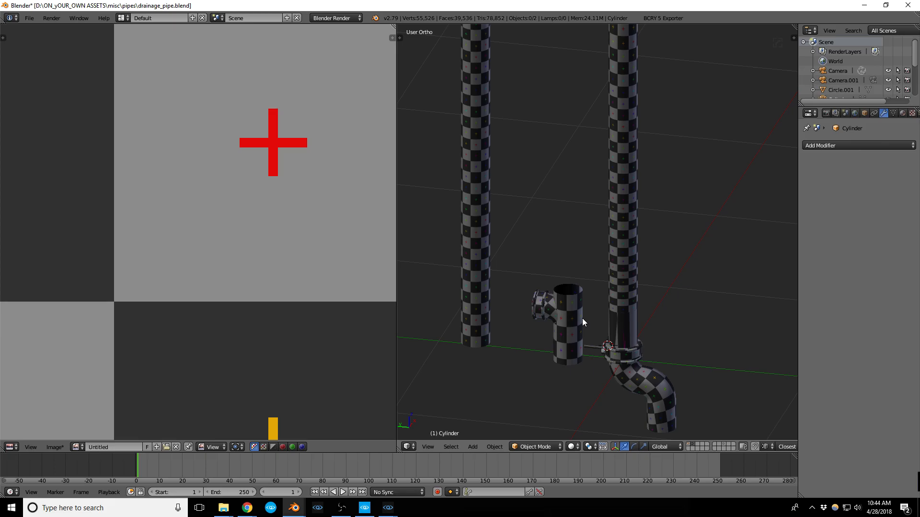
right_click(620, 243)
key("KP_Divide")
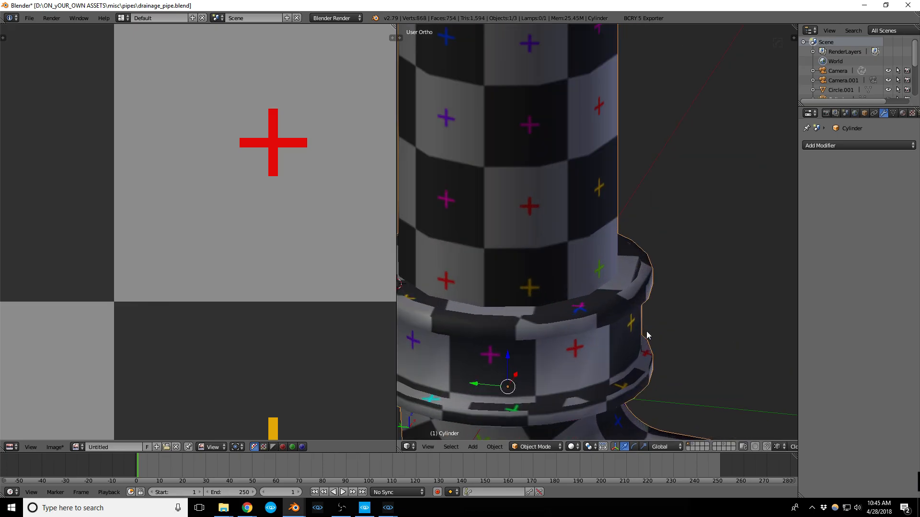
scroll(609, 316, "up", 3)
scroll(694, 301, "down", 4)
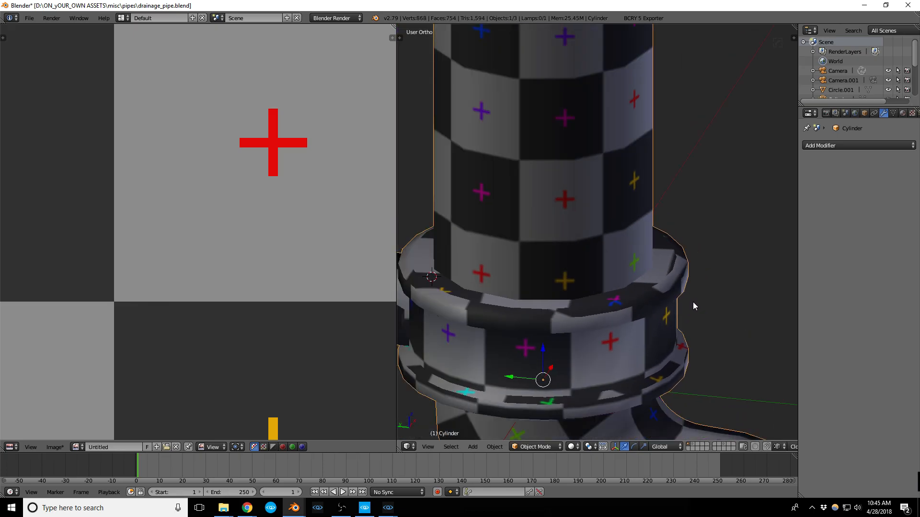
scroll(661, 315, "down", 3)
scroll(611, 353, "down", 4)
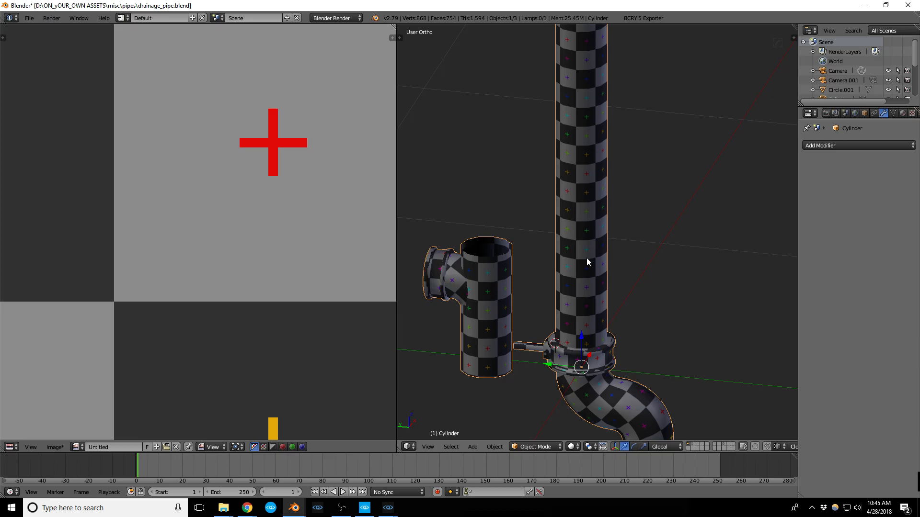
Examine the T-junction's side branch, its raised rims and its capped end on the low-poly model
middle_click_drag(472, 276, 498, 282)
scroll(585, 275, "down", 2)
scroll(493, 278, "up", 11)
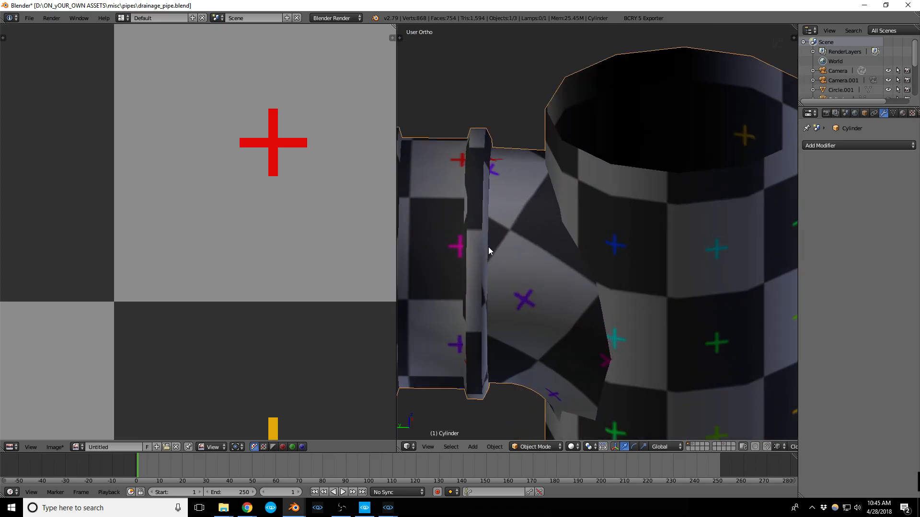
scroll(489, 250, "down", 5)
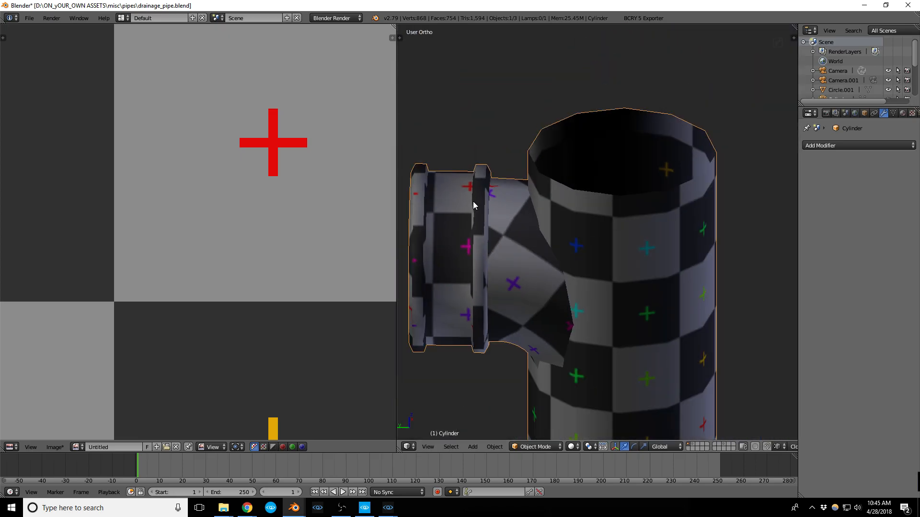
scroll(479, 192, "up", 5)
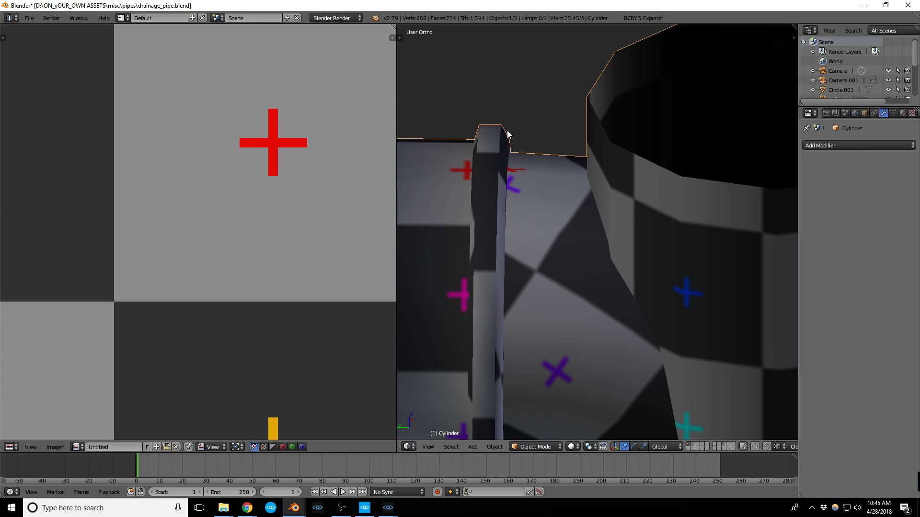
scroll(505, 139, "down", 5)
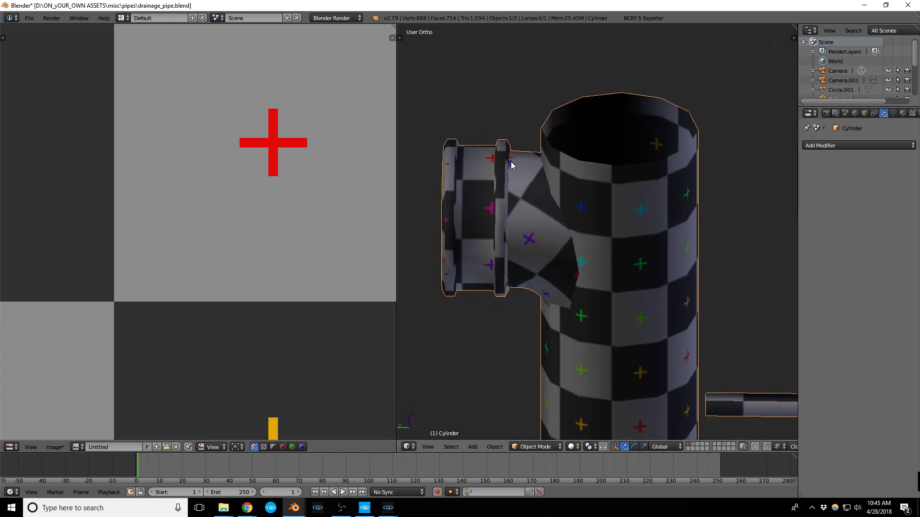
scroll(498, 206, "down", 2)
middle_click_drag(501, 196, 516, 214)
scroll(516, 214, "up", 5)
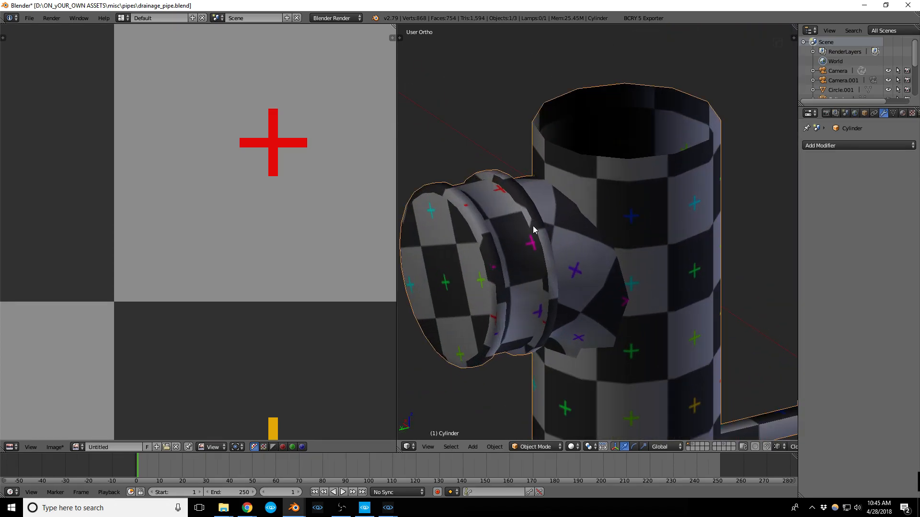
Examine the wall bracket and the collar where the tall low-poly pipe meets the curved outlet
scroll(497, 225, "down", 3)
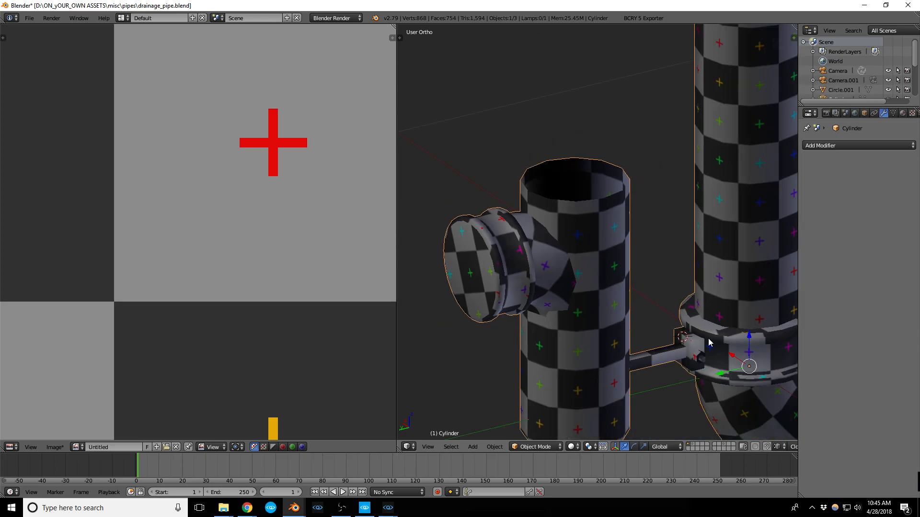
middle_click_drag(734, 342, 602, 288)
scroll(602, 287, "down", 3)
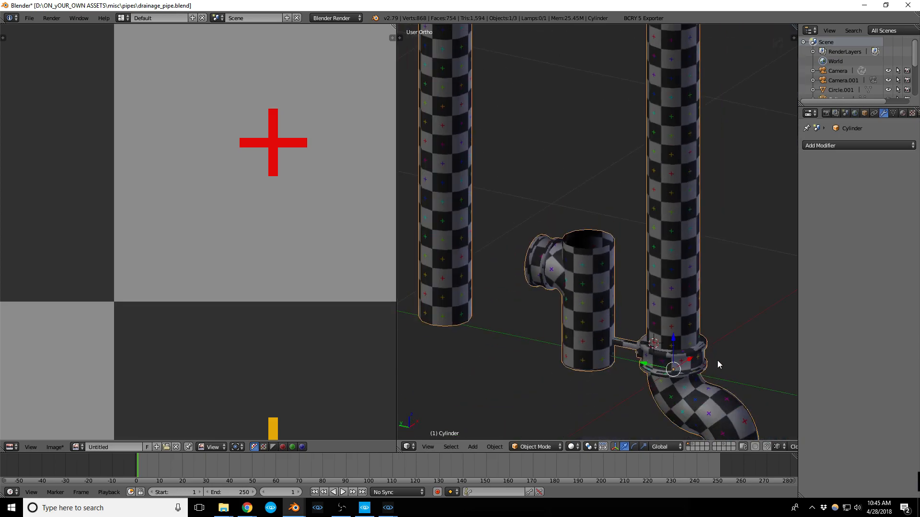
scroll(651, 352, "up", 4)
scroll(583, 319, "down", 4)
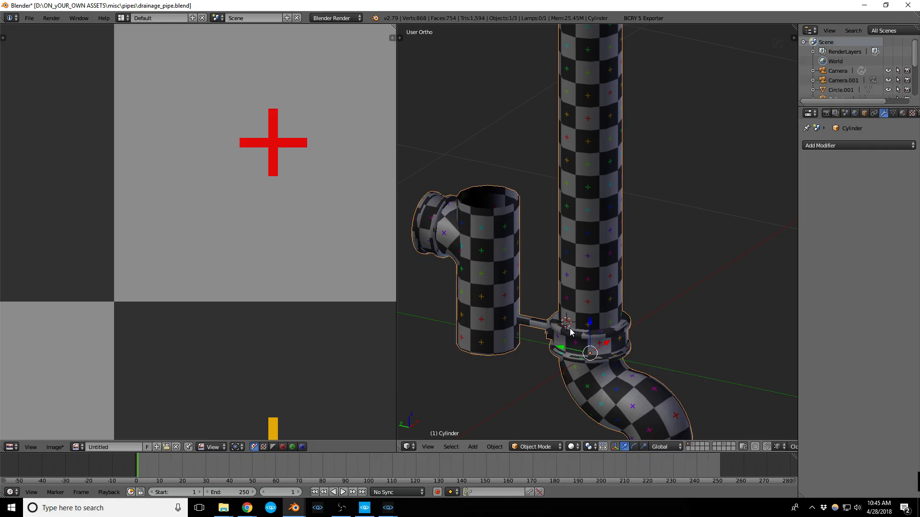
Switch to CRYENGINE Sandbox, select the drainage pipe in the corridor and duplicate it
key("alt+Tab")
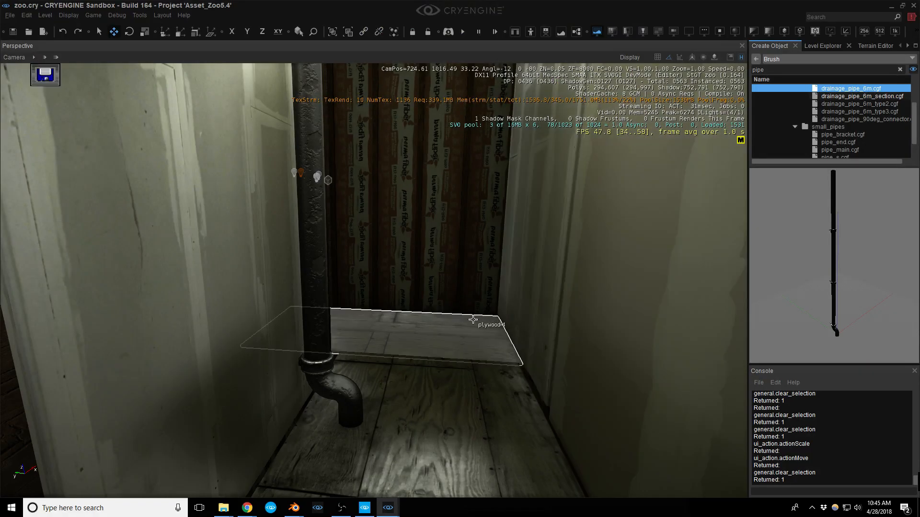
mouse_move(443, 346)
right_mouse_down()
mouse_move(444, 321)
mouse_move(431, 343)
right_mouse_up()
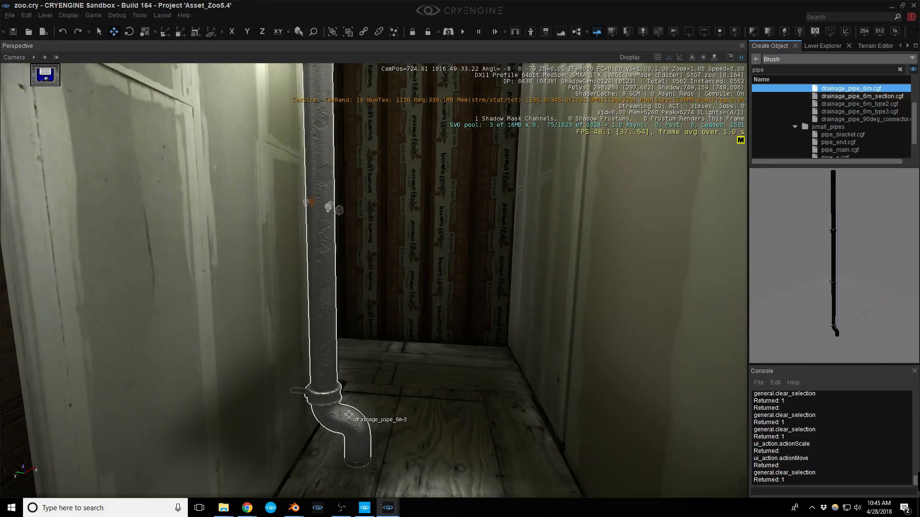
left_click(363, 427)
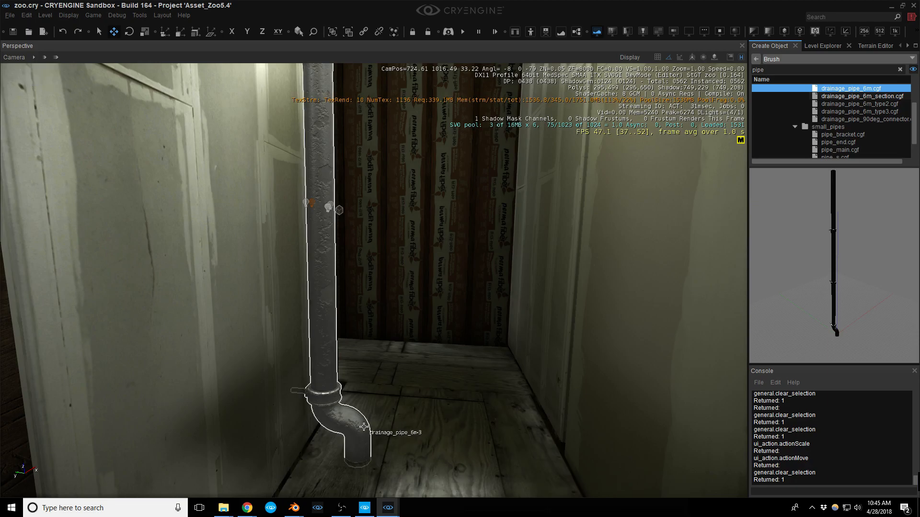
right_click_drag(408, 425, 376, 422)
key("ctrl+d")
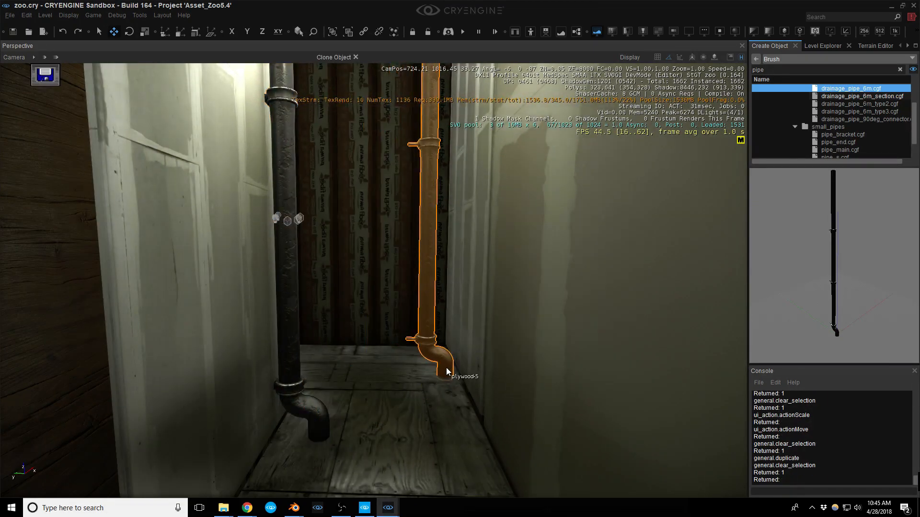
Place the duplicated pipe by the opposite drywall and rotate it -180 degrees about its vertical axis
left_click(446, 359)
key("3")
mouse_move(439, 375)
left_mouse_down()
mouse_move(418, 357)
mouse_move(441, 348)
mouse_move(461, 360)
mouse_move(456, 344)
mouse_move(467, 327)
left_mouse_up()
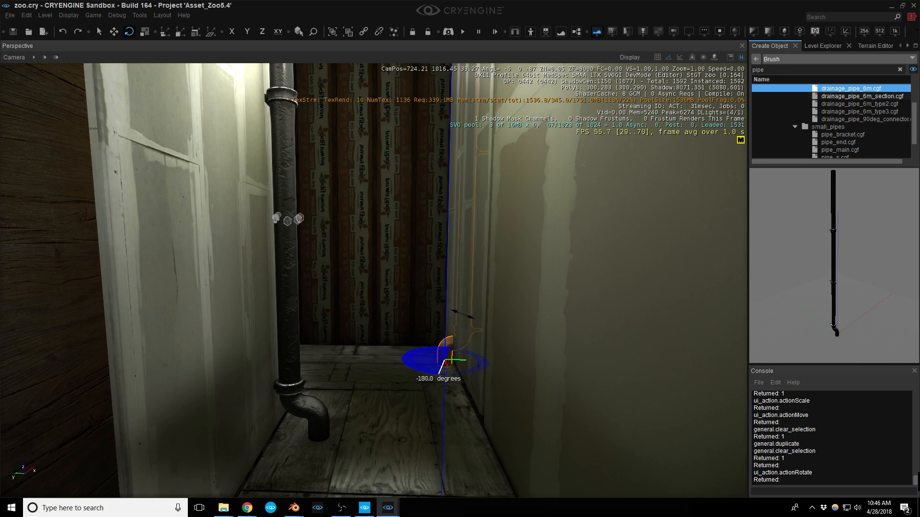
Move the duplicated drainage pipe sideways until it stands against the opposite drywall
key("2")
left_click_drag(496, 363, 474, 363)
right_click_drag(475, 363, 483, 318)
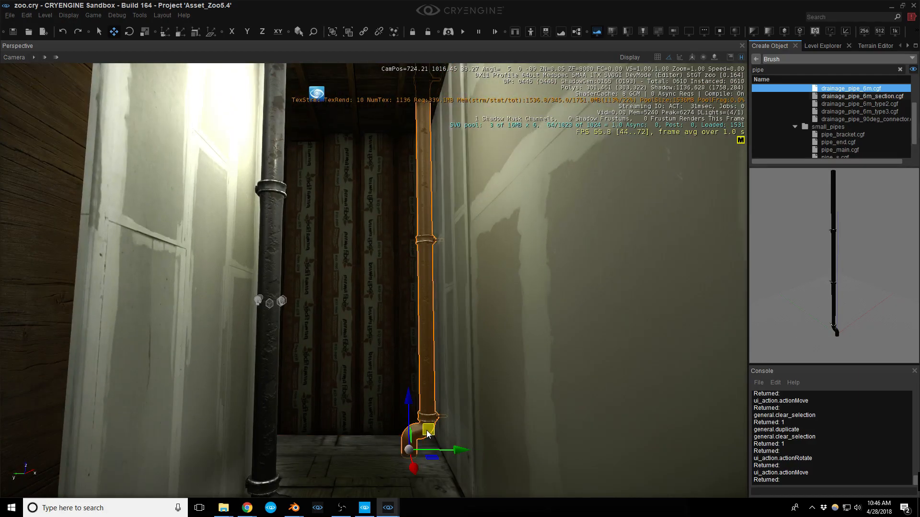
mouse_move(428, 433)
left_mouse_down("shift")
mouse_move(441, 263)
mouse_move(414, 242)
left_mouse_up("shift")
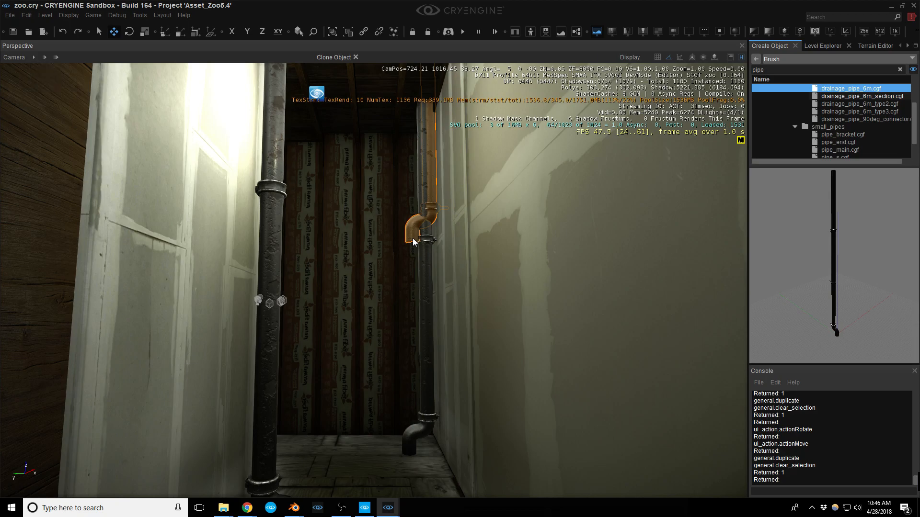
key("Escape")
left_click_drag(413, 409, 411, 363)
key("ctrl+z")
Duplicate the drainage pipe by the opposite drywall, place the copy higher up and rotate it to run horizontally along the corridor
key("ctrl+d")
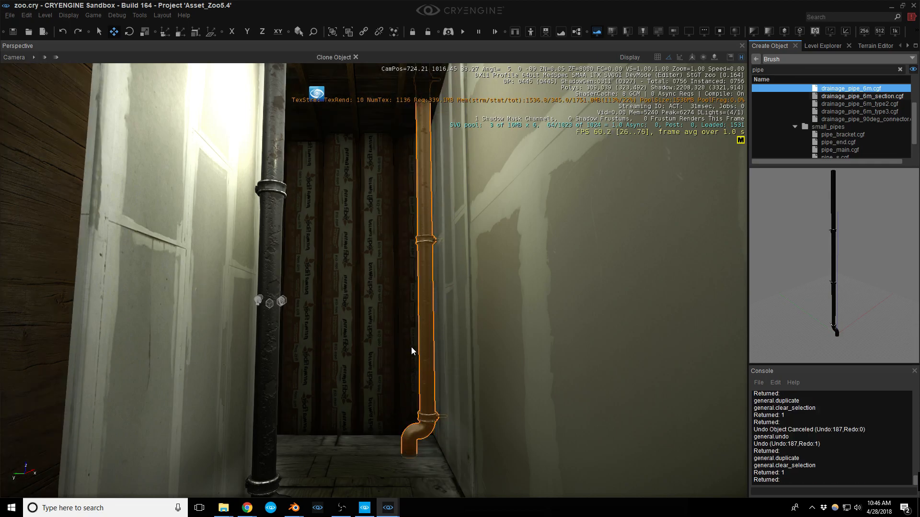
left_click(411, 201)
key("2")
left_click_drag(411, 201, 312, 238)
key("1")
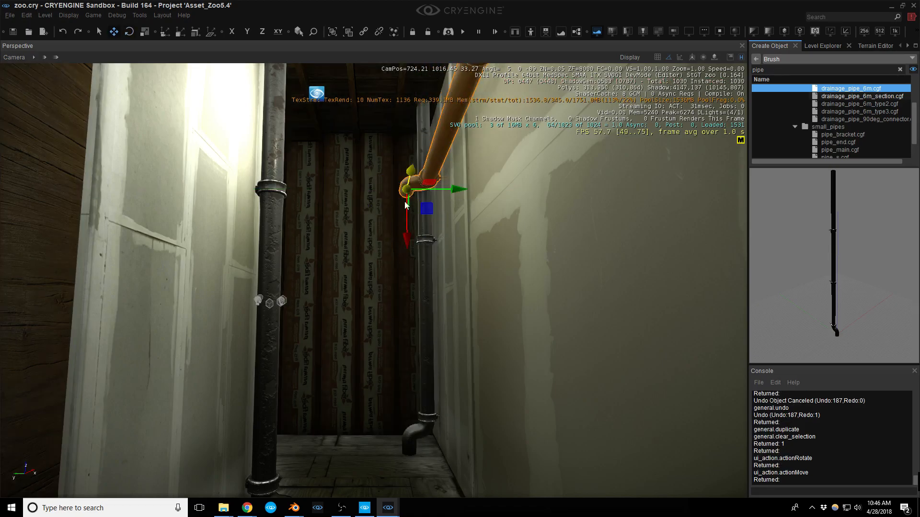
Slide the horizontal pipe back toward the end wall and roll it about its own length
left_click_drag(411, 176, 391, 214)
key("2")
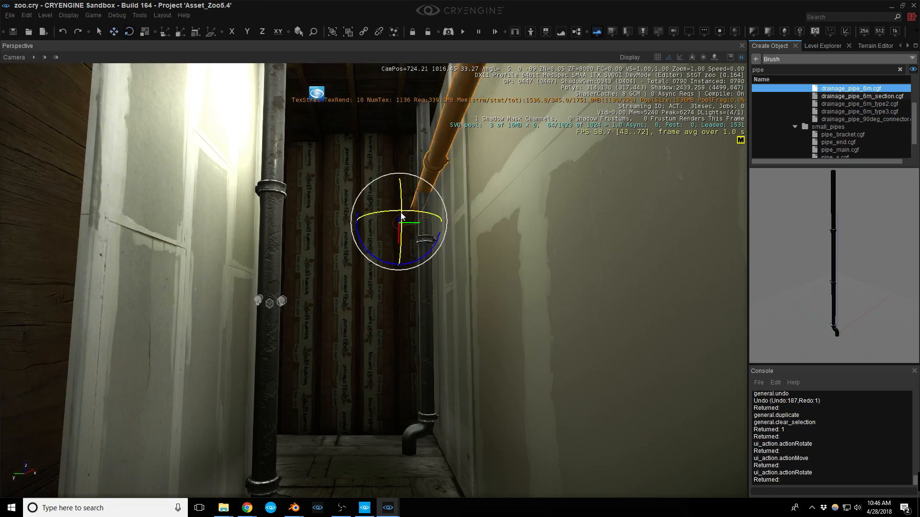
left_click_drag(358, 233, 405, 263)
key("1")
right_click_drag(405, 263, 398, 234)
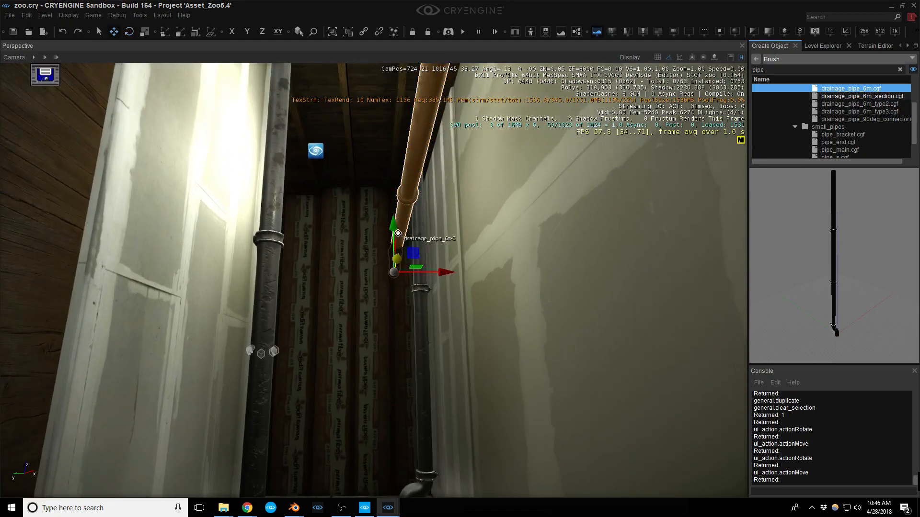
Raise the horizontal pipe to the corridor ceiling and clear the selection
left_click_drag(393, 230, 391, 196)
left_click_drag(438, 235, 379, 192)
right_click_drag(379, 192, 422, 227)
key("Escape")
key("s")
key("w")
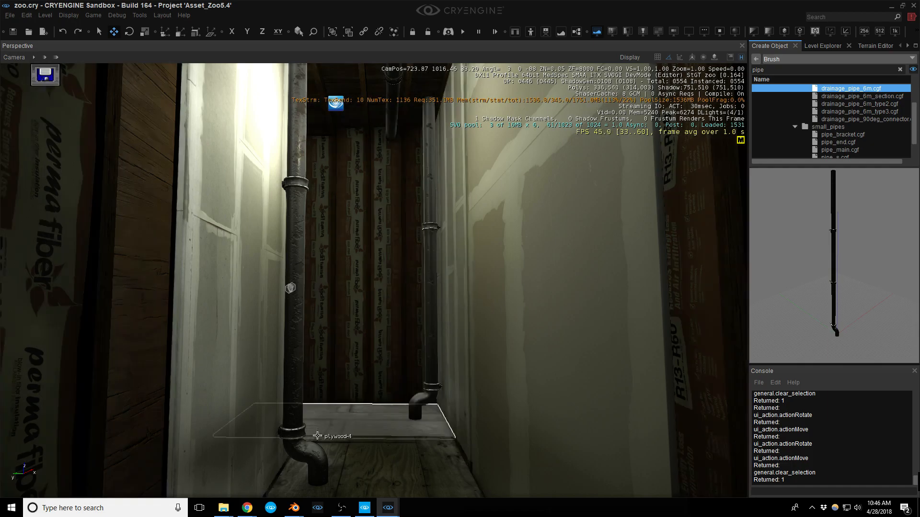
Select the foreground vertical drainage pipe and nudge it slightly sideways beside its drywall
left_click(311, 452)
right_click_drag(307, 450, 297, 467)
left_click_drag(280, 438, 289, 442)
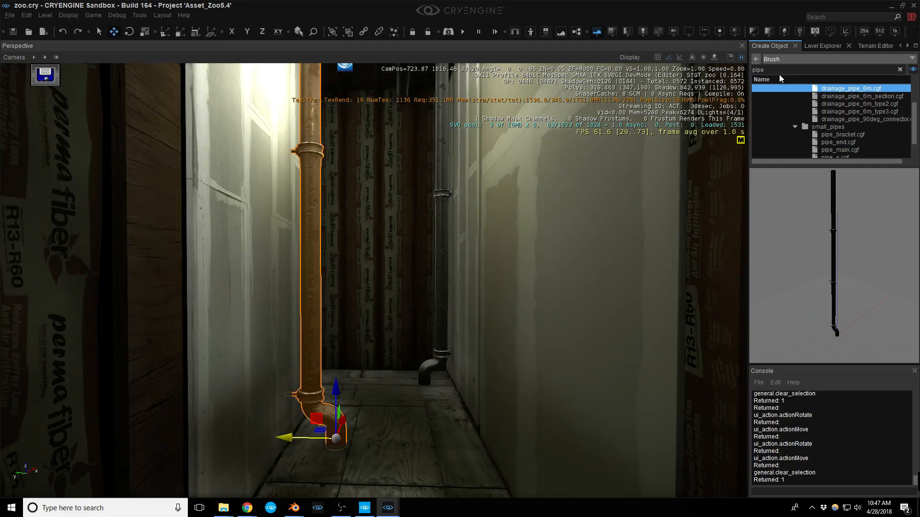
Search the brush library for "pain" and choose painting1.cgf
left_click(778, 70)
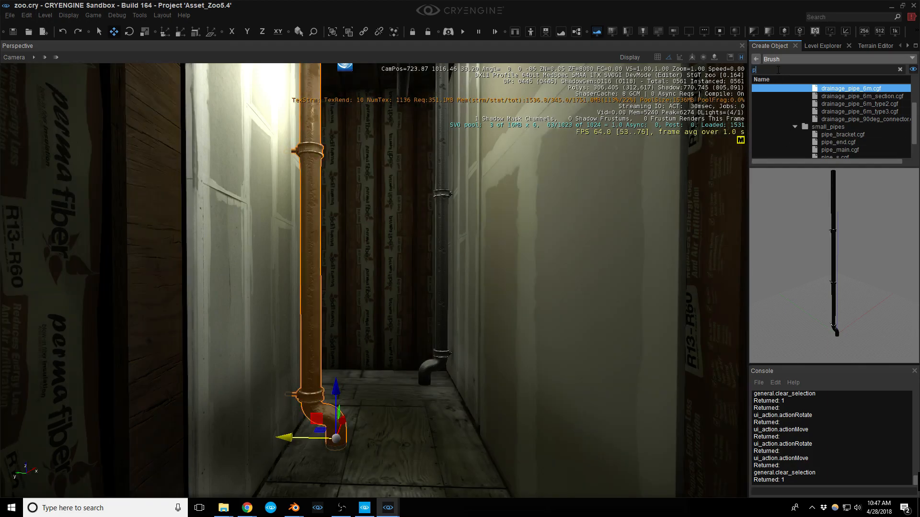
type("ain")
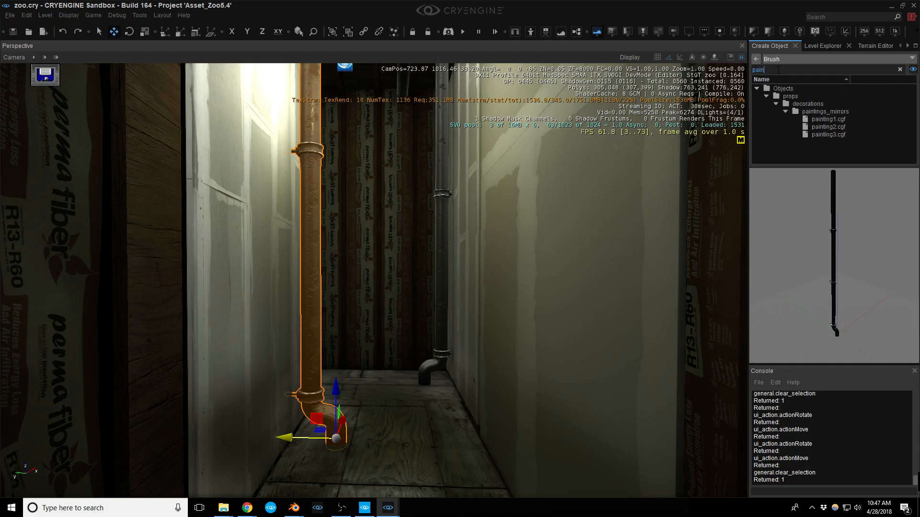
left_click(834, 120)
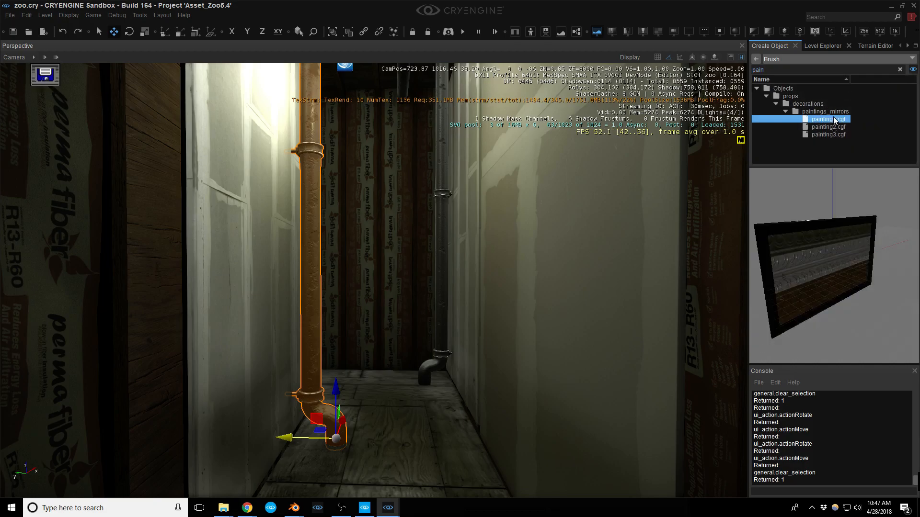
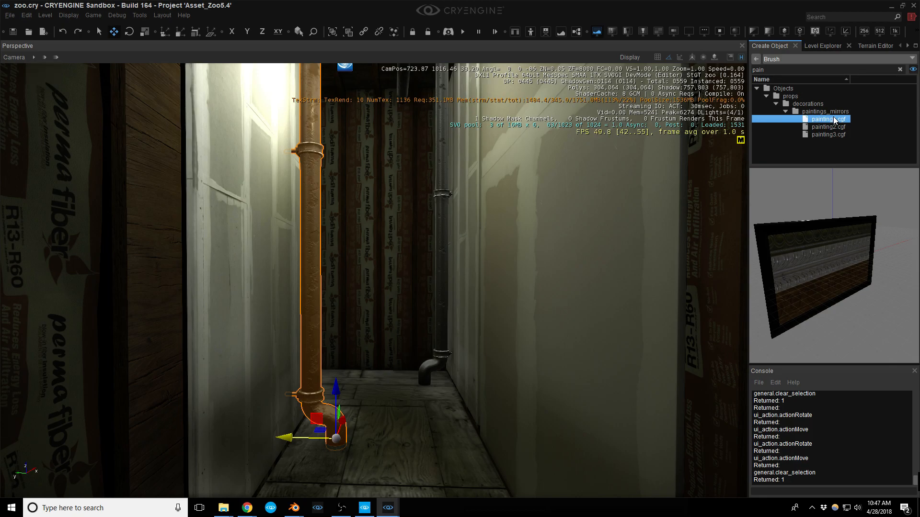
Place painting1.cgf in the corridor at about eye level and assign it the painting2 material
left_click(835, 121)
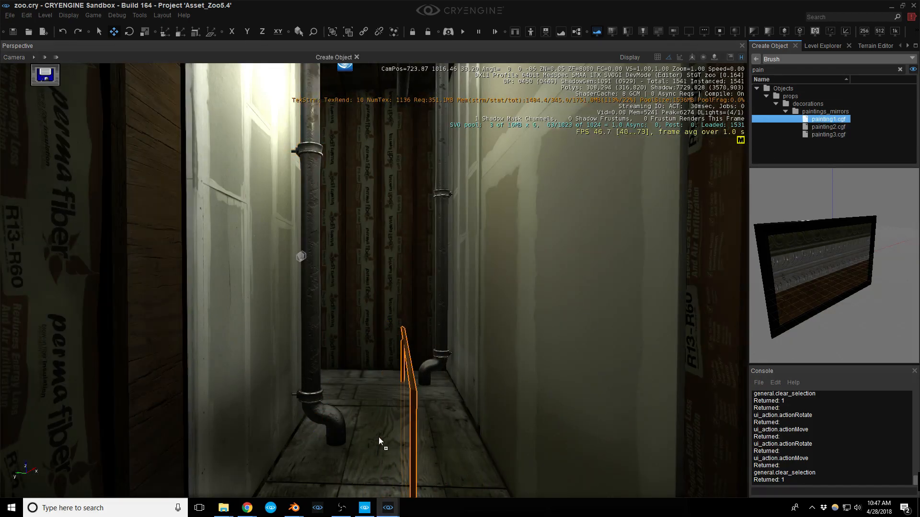
left_click(344, 440)
left_click_drag(344, 438, 352, 223)
mouse_move(352, 223)
right_mouse_down()
mouse_move(292, 266)
mouse_move(311, 285)
mouse_move(311, 266)
right_mouse_up()
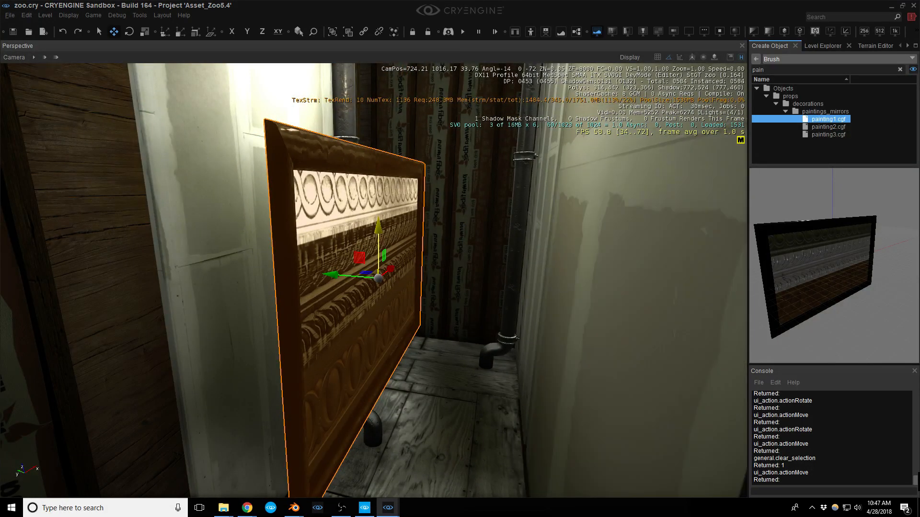
key("m")
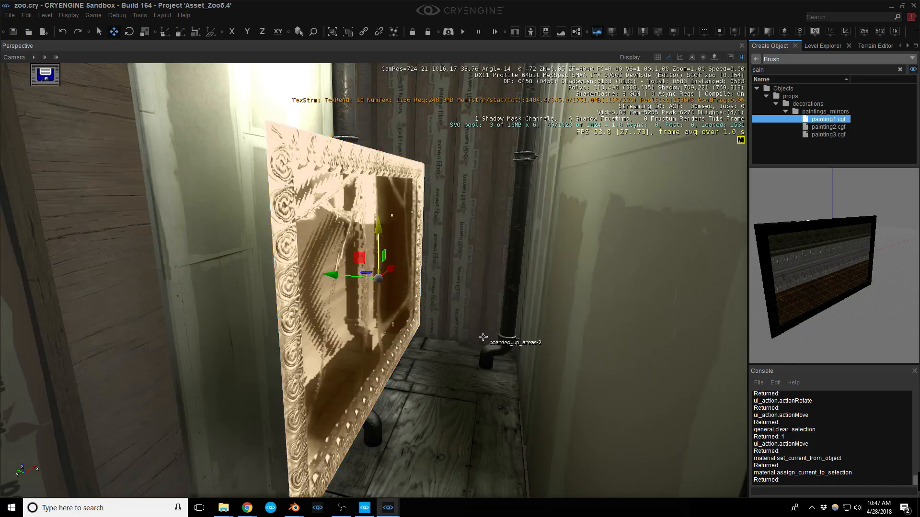
right_click_drag(481, 336, 481, 338)
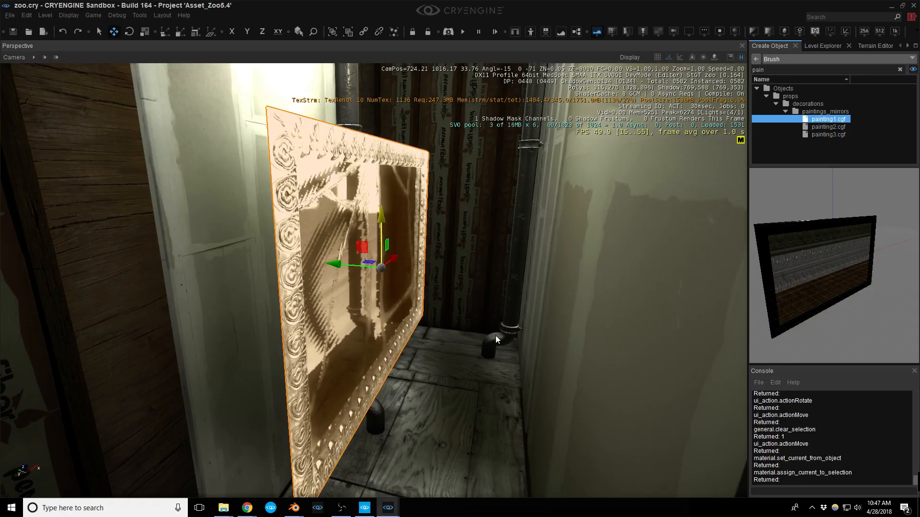
Rotate the framed painting to face along the corridor and move it back toward the end wall
key("2")
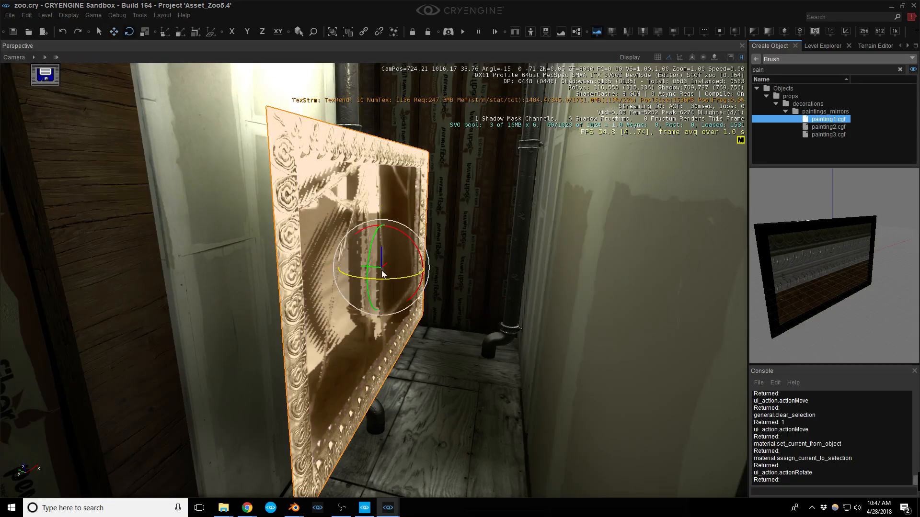
left_click_drag(391, 277, 362, 289)
key("1")
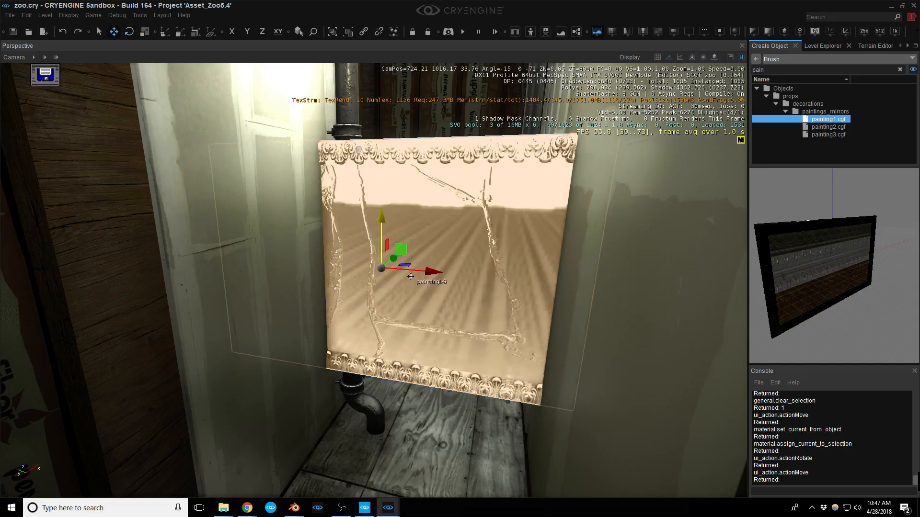
left_click_drag(397, 260, 428, 215)
right_click_drag(451, 262, 617, 164)
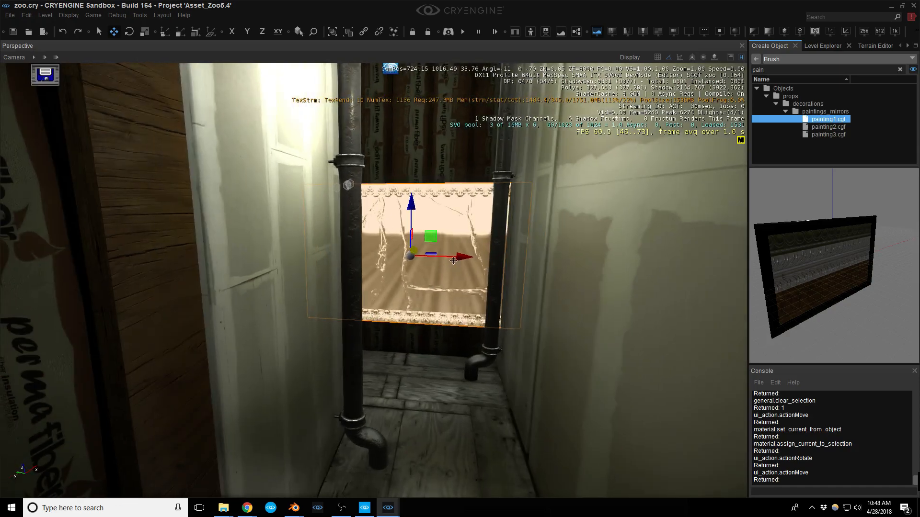
Add an Environment Probe component on the corridor floor in front of the painting and raise it above the floor
left_click(794, 58)
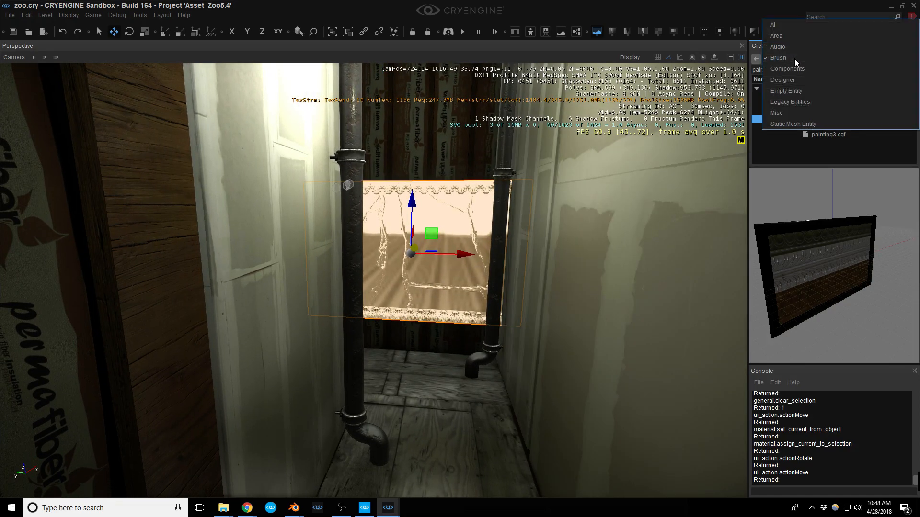
left_click(803, 71)
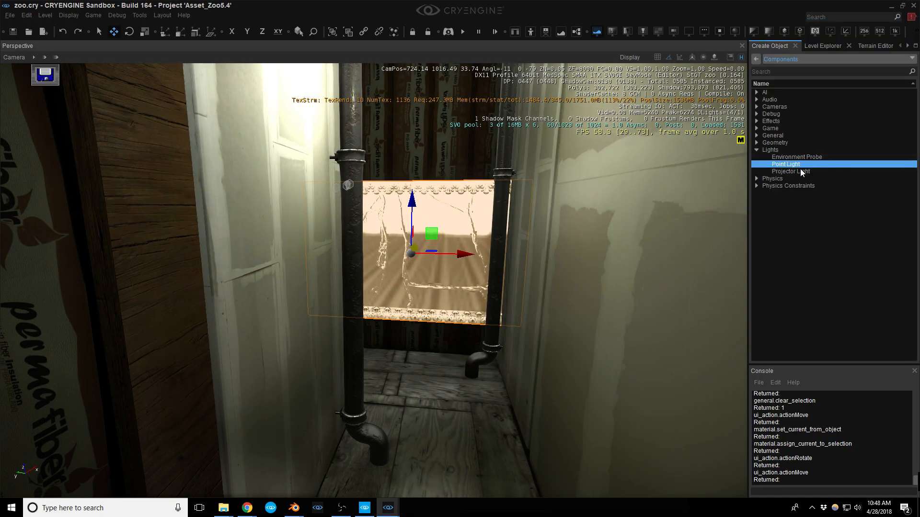
left_click(805, 157)
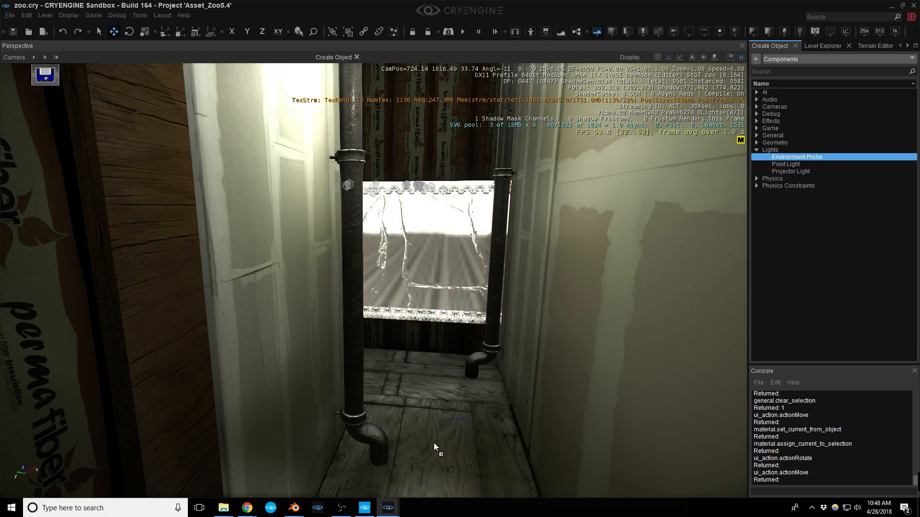
left_click_drag(422, 466, 422, 464)
left_click_drag(424, 425, 427, 290)
right_click_drag(445, 335, 453, 346)
Set the environment probe's sort priority to 30 and its box size to 30 × 30 × 30
left_click_drag(906, 150, 833, 204)
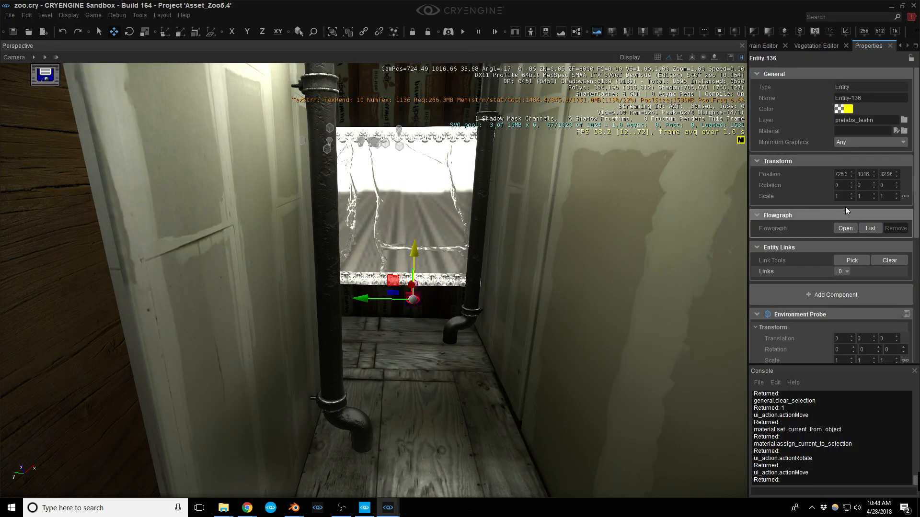
scroll(848, 221, "down", 5)
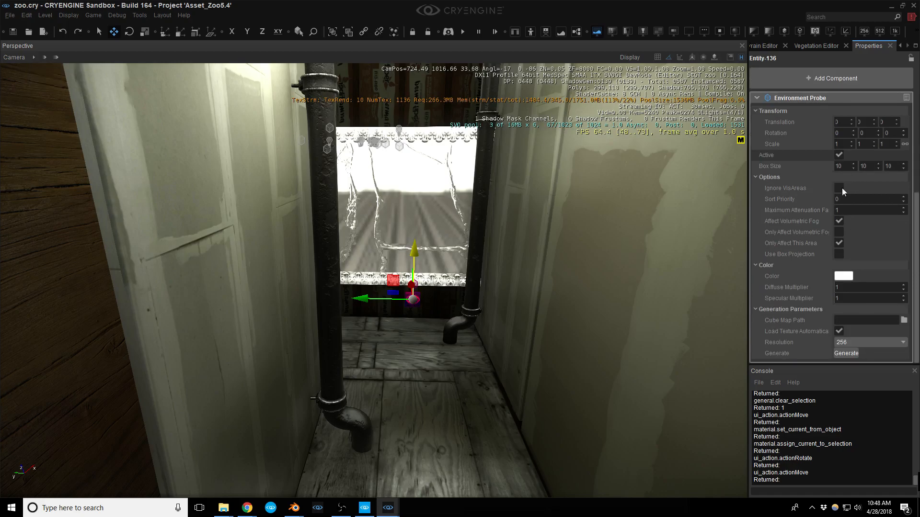
left_click(846, 200)
type("30")
key("Return")
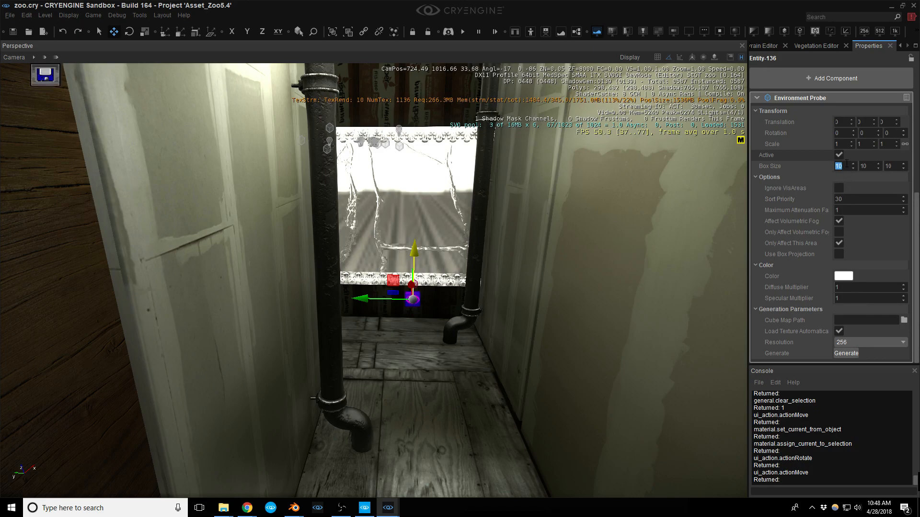
type("30")
key("Tab")
type("30")
key("Return")
Set the environment probe's resolution to 512 and generate its cubemap
left_click(858, 345)
left_click(858, 355)
left_click(846, 353)
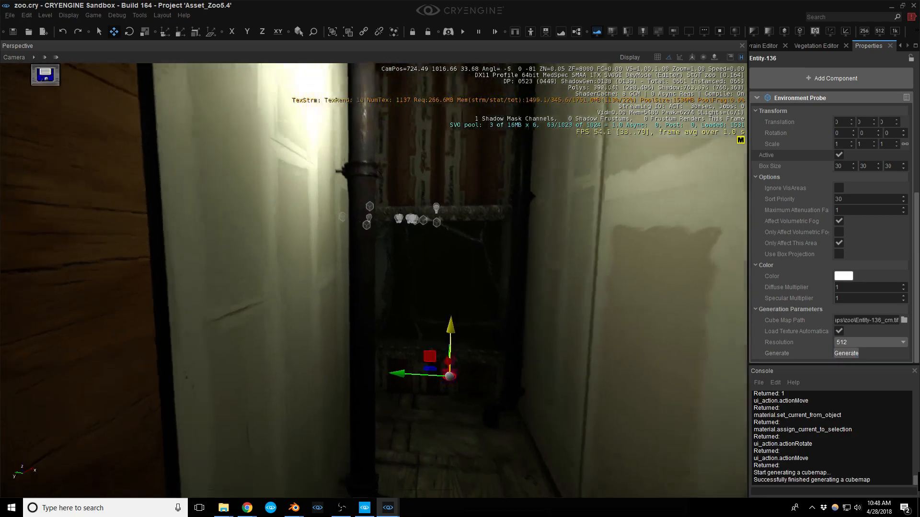
Examine the corridor's reflection in the cracked mirror from several distances and angles
middle_click_drag(515, 311, 525, 350)
right_click_drag(515, 311, 499, 340)
key("w")
key("w")
key("a")
key("d")
key("s")
key("s")
key("w")
key("s")
Scale down the framed mirror and raise it on the insulated end wall, clear of the pipe, then deselect it
left_click(452, 320)
right_click_drag(444, 319, 447, 331)
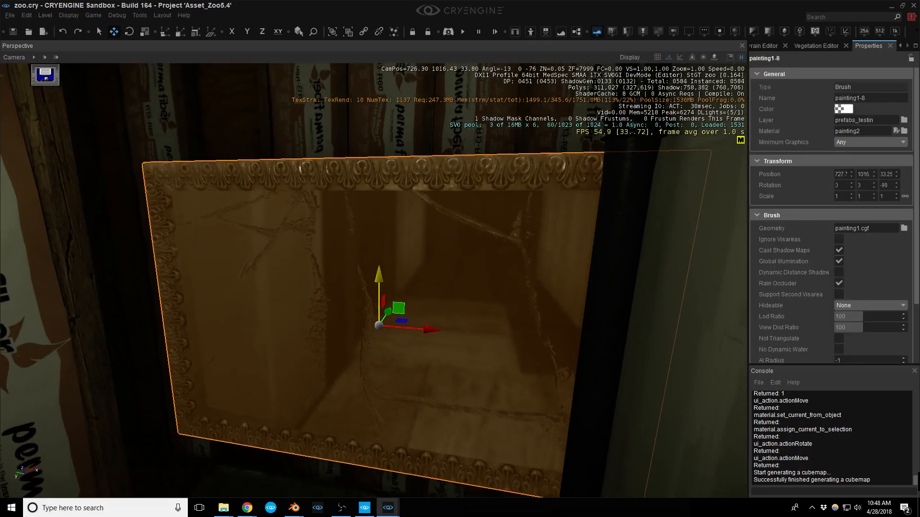
key("4")
left_click_drag(379, 326, 378, 330)
right_click_drag(423, 328, 419, 311)
key("2")
left_click_drag(388, 324, 384, 154)
mouse_move(367, 210)
left_mouse_down()
mouse_move(434, 206)
mouse_move(417, 208)
left_mouse_up()
middle_click_drag(417, 208, 455, 280)
key("Escape")
Find painting2.cgf among the brushes with the search "pain" and place it in the corridor
right_click_drag(455, 280, 457, 296)
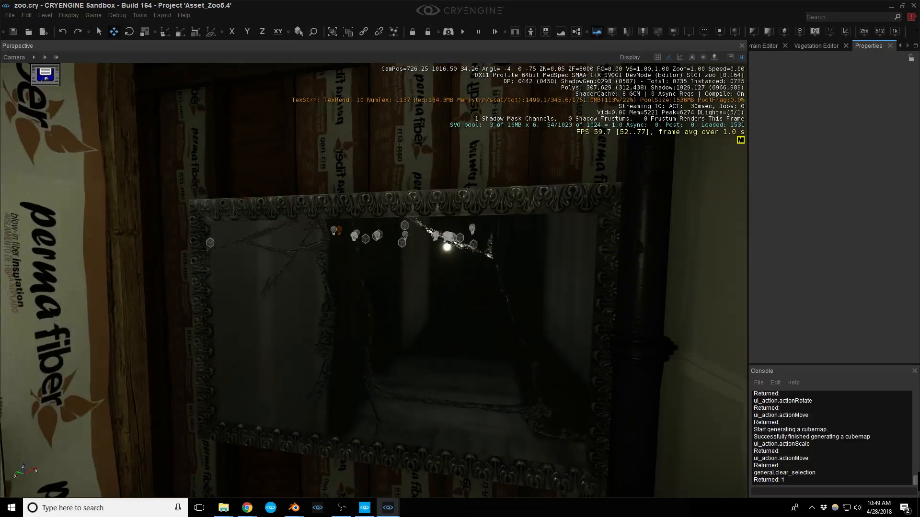
key("s")
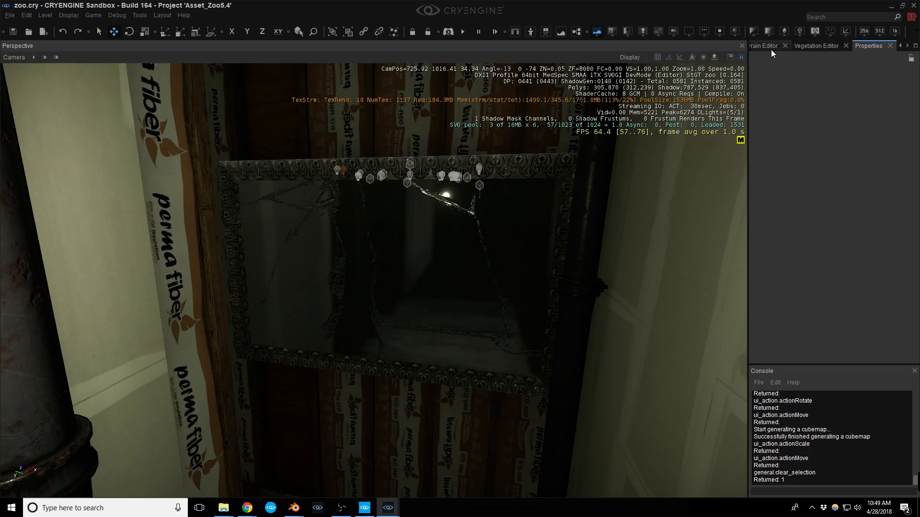
scroll(772, 50, "up", 4)
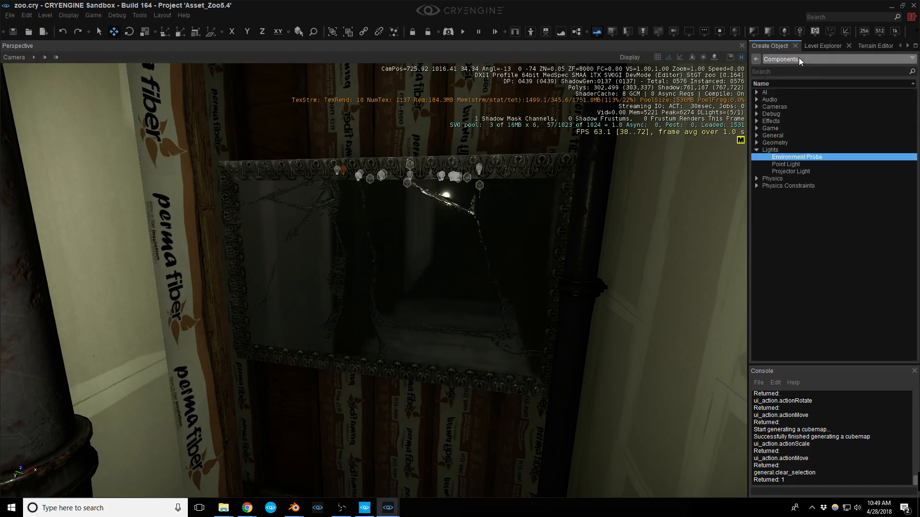
left_click(798, 58)
left_click(795, 48)
left_click(805, 69)
type("pain")
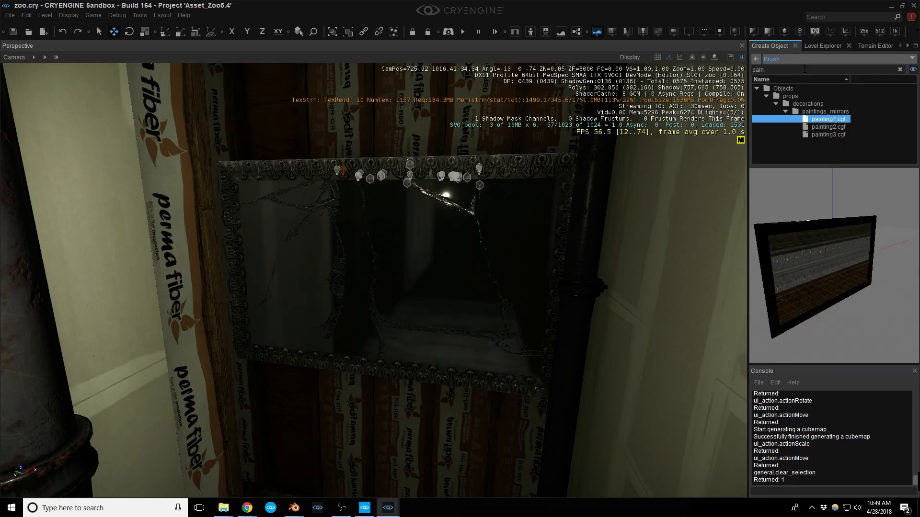
left_click(829, 126)
mouse_move(838, 127)
left_mouse_down()
mouse_move(544, 327)
mouse_move(365, 507)
mouse_move(338, 476)
mouse_move(357, 455)
left_mouse_up()
Rotate the round painting parallel to the side drywall and move it up beside the vertical pipe
right_click_drag(357, 455, 353, 467)
left_click_drag(376, 385, 332, 443)
key("s")
right_click_drag(332, 443, 339, 422)
mouse_move(274, 402)
left_mouse_down()
mouse_move(371, 287)
mouse_move(460, 237)
mouse_move(472, 245)
mouse_move(468, 254)
mouse_move(491, 224)
left_mouse_up()
key("3")
key("2")
key("w")
mouse_move(491, 225)
right_mouse_down()
mouse_move(505, 211)
mouse_move(645, 211)
right_mouse_up()
key("a")
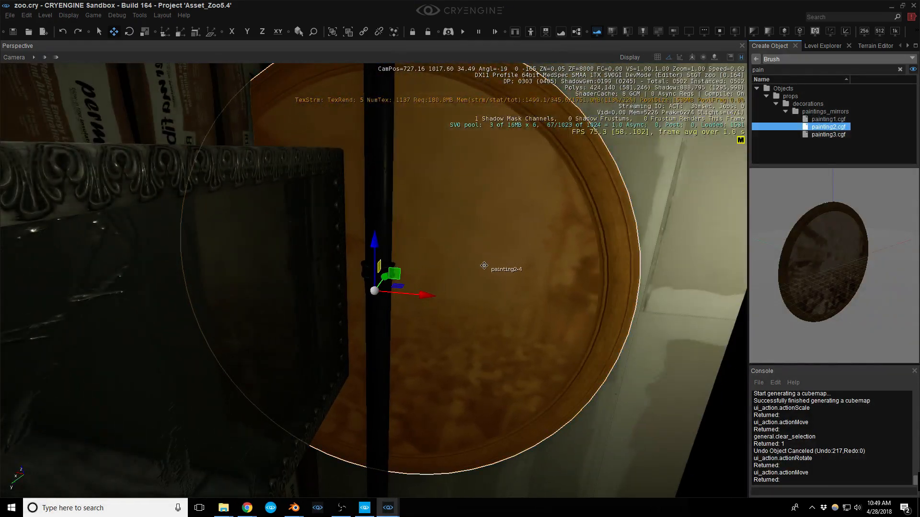
Shift the round painting along the drywall away from the pipe, scale it down and clear the selection
left_click_drag(421, 295, 661, 295)
key("4")
left_click_drag(588, 309, 536, 343)
key("2")
left_click_drag(614, 292, 560, 242)
key("Escape")
mouse_move(559, 242)
right_mouse_down()
mouse_move(566, 230)
mouse_move(513, 216)
right_mouse_up()
key("w")
key("d")
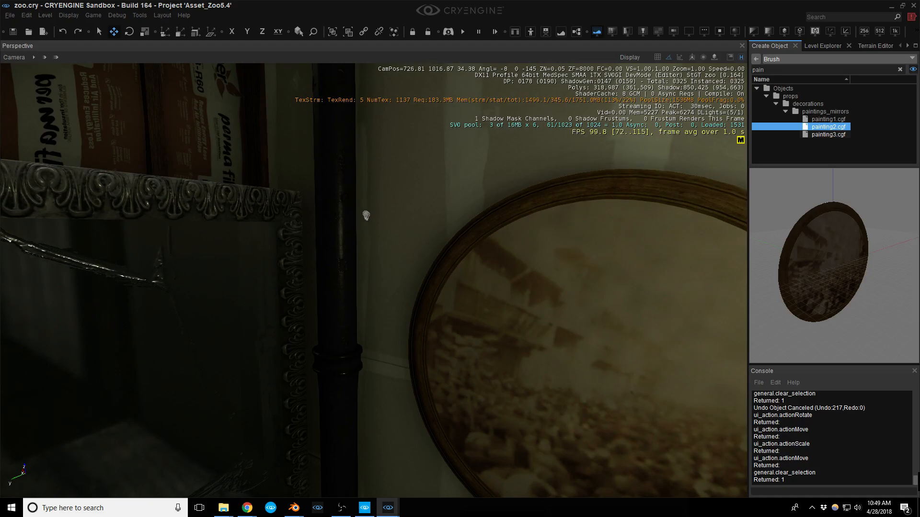
Switch to Blender with the painting_mirrors.blend file
left_click(555, 247)
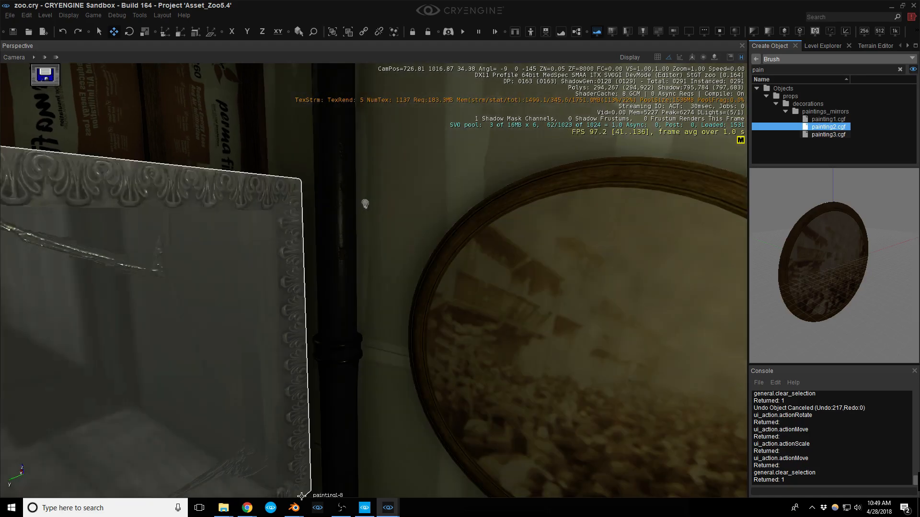
mouse_move(296, 507)
left_click(451, 461)
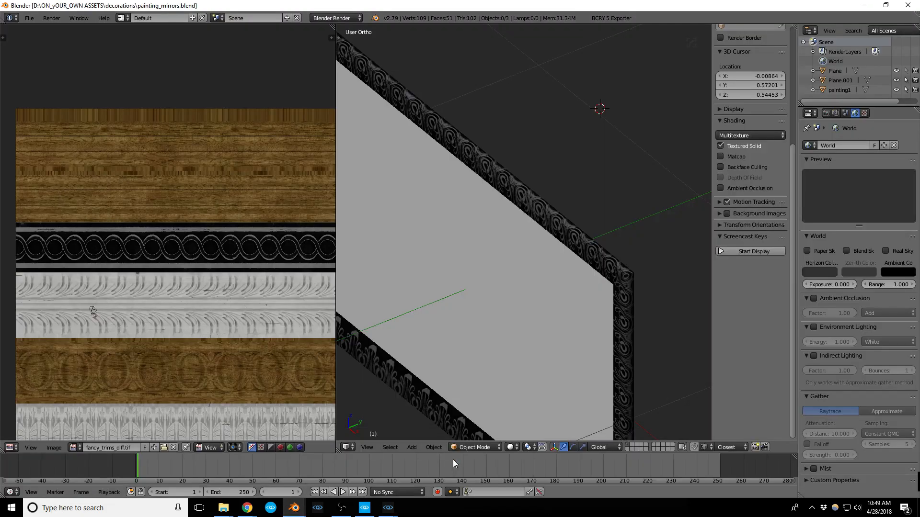
Select the framed painting painting1 and open its mesh for editing with the ornate frame corner in close view
scroll(559, 240, "down", 4)
mouse_move(500, 247)
middle_mouse_down()
mouse_move(611, 237)
mouse_move(590, 231)
middle_mouse_up()
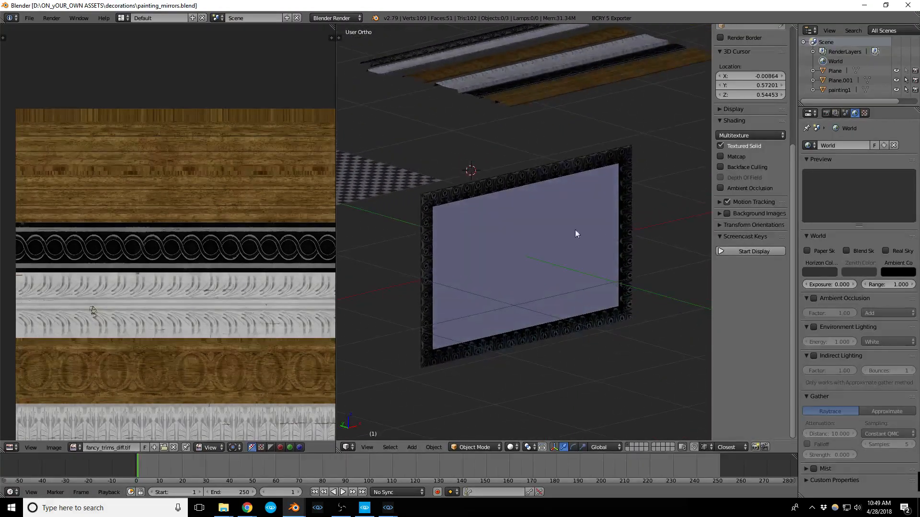
scroll(438, 216, "up", 2)
scroll(438, 216, "up", 3)
right_click(428, 183)
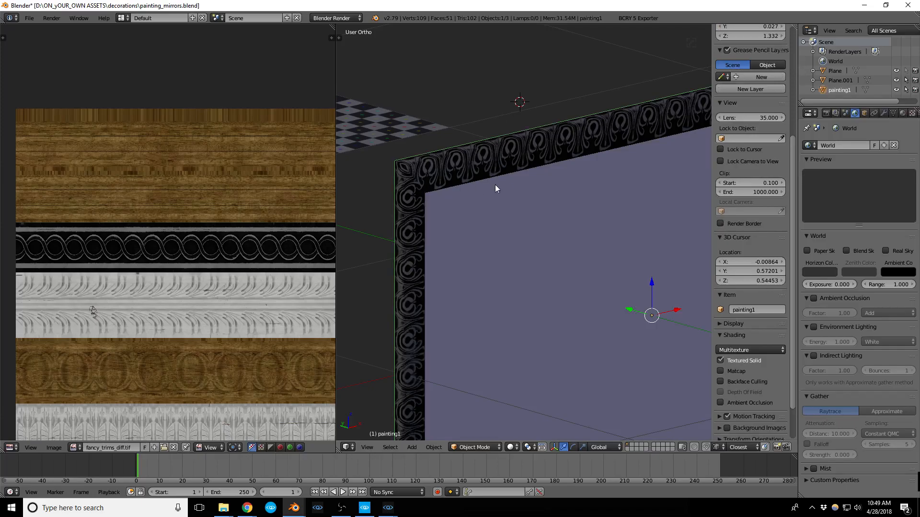
scroll(441, 181, "down", 1)
key("Tab")
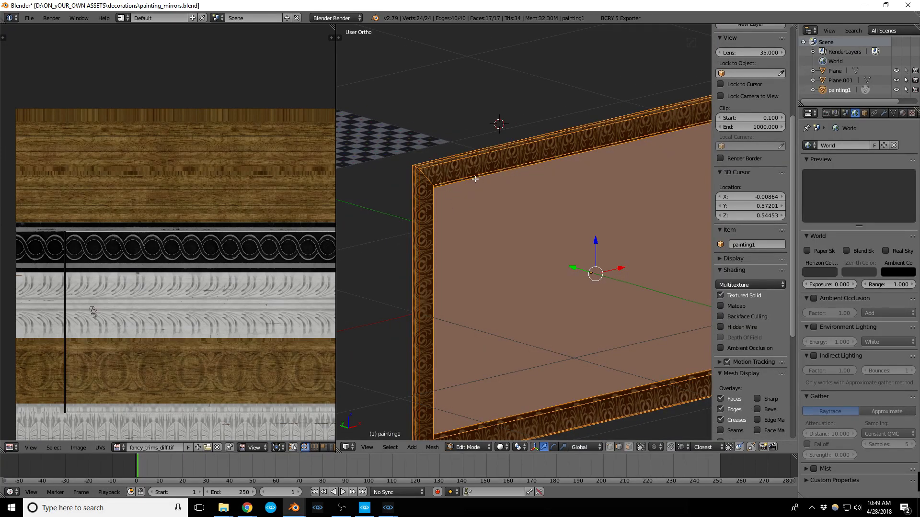
scroll(431, 186, "up", 3)
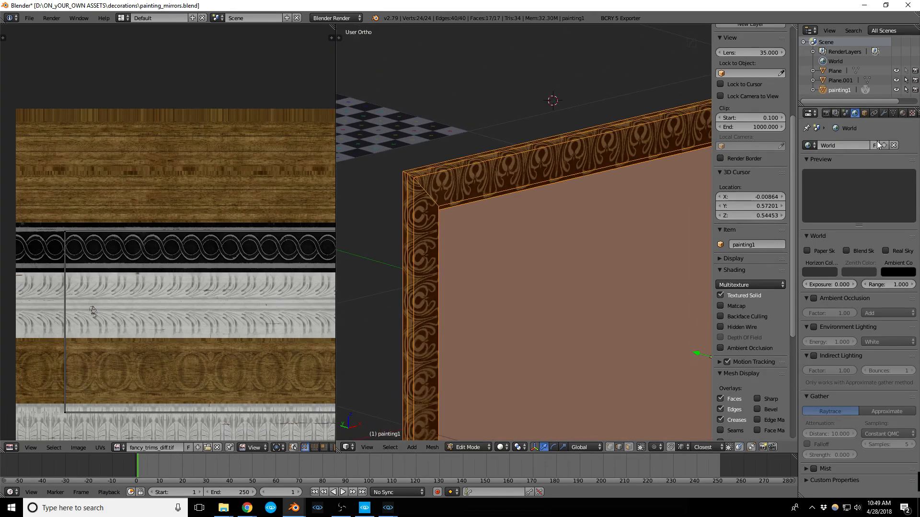
Display the object's material slots and select the canvas face assigned to the painting material to inspect its UVs
left_click(902, 113)
right_click(449, 192)
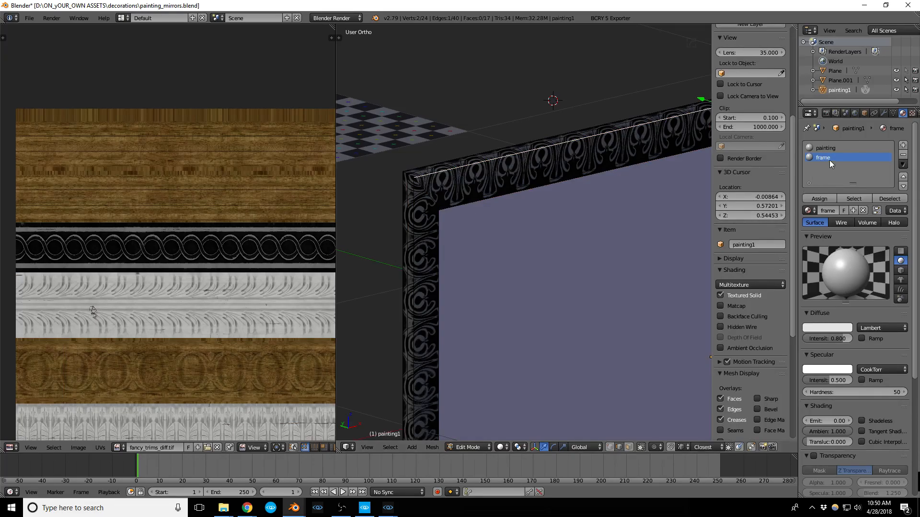
left_click(854, 198)
scroll(467, 232, "down", 4)
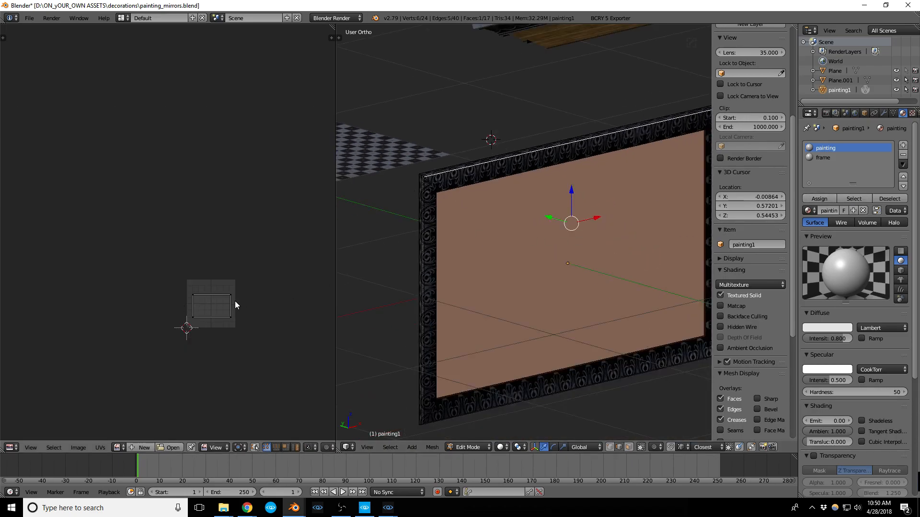
scroll(223, 300, "up", 4)
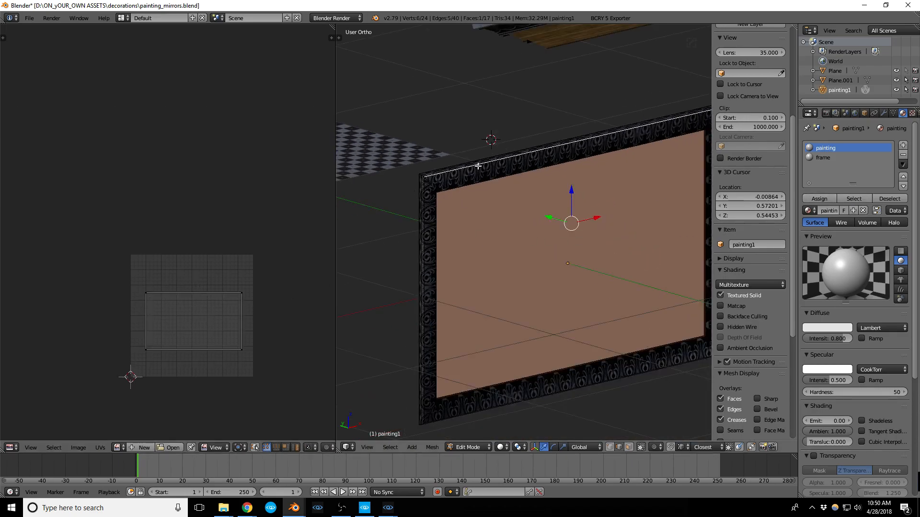
Select the faces assigned to the frame material and examine their UV placement on the fancy_trims_diff.tif texture
key("l")
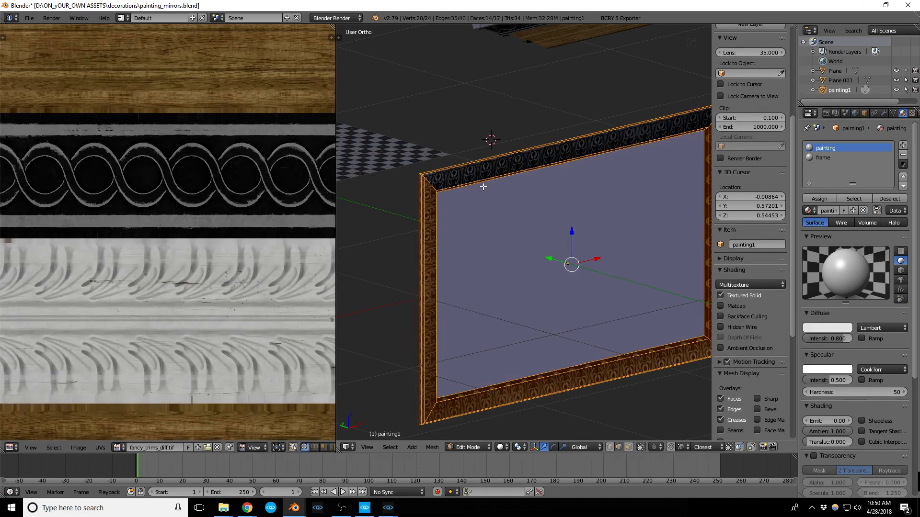
left_click(847, 197)
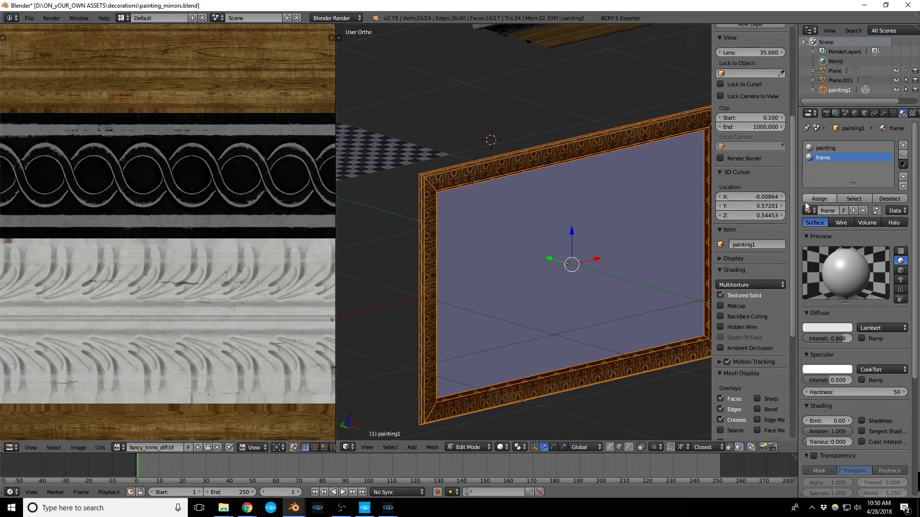
scroll(254, 269, "down", 10)
scroll(228, 286, "up", 3)
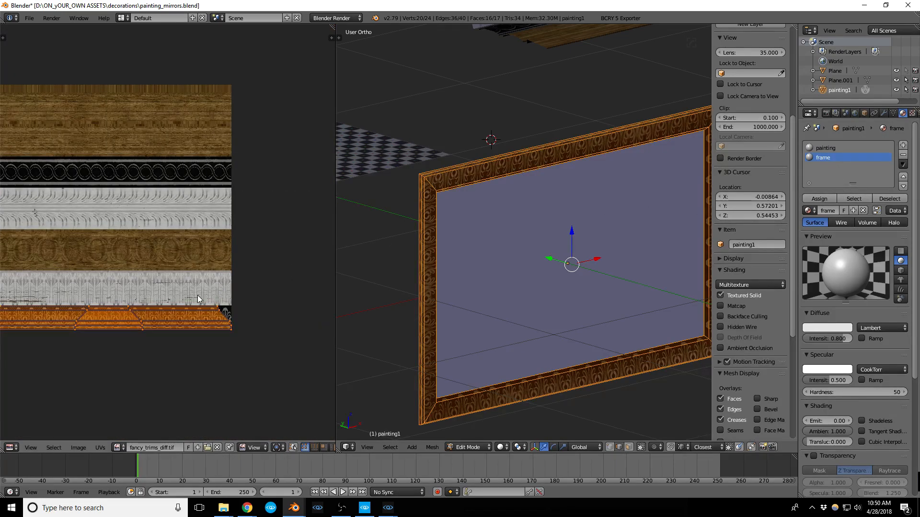
scroll(198, 295, "up", 2)
scroll(260, 277, "down", 1)
Examine the row of textured trim strips in a maximized 3D view and return painting1 to Object Mode
scroll(445, 336, "down", 5)
middle_click_drag(528, 220, 450, 326)
scroll(451, 321, "down", 3)
scroll(471, 189, "up", 4)
key("shift+space")
middle_click_drag(458, 213, 541, 226)
scroll(379, 197, "down", 2)
scroll(648, 349, "up", 1)
scroll(648, 348, "up", 3)
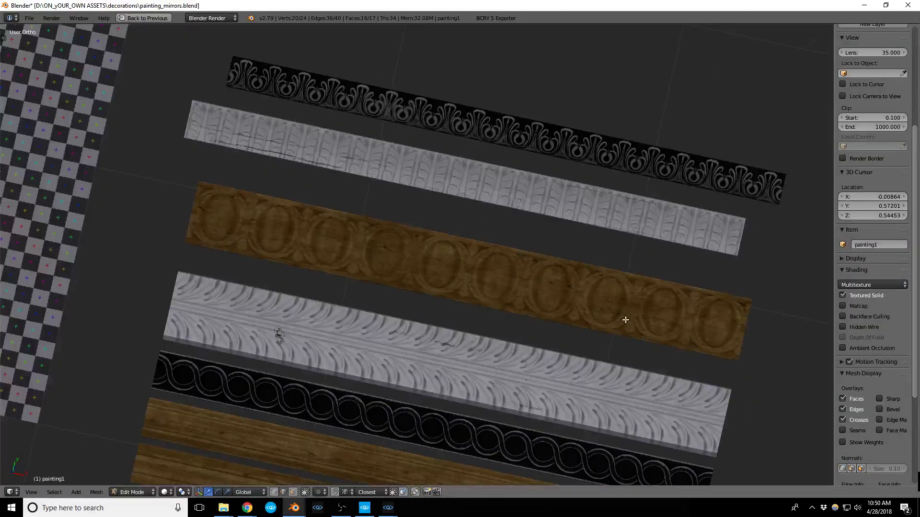
middle_click_drag(628, 322, 519, 304)
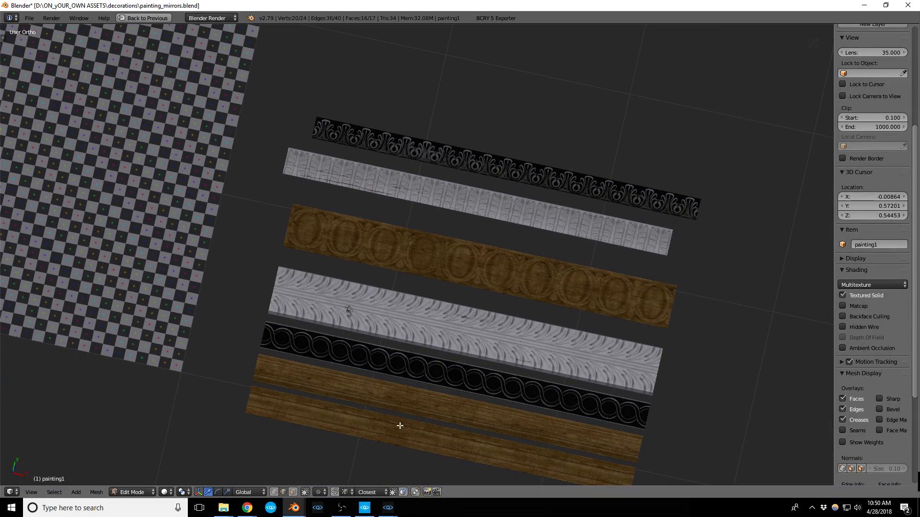
key("Tab")
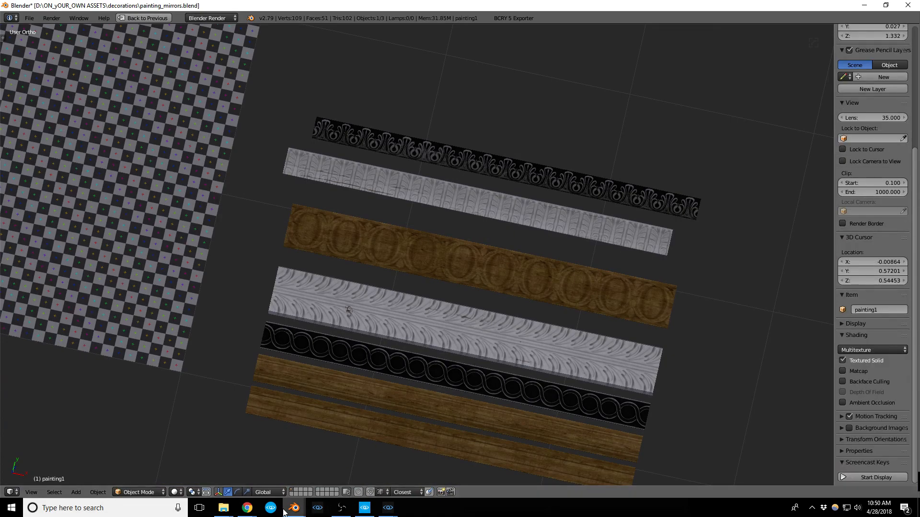
Switch to the fancy_trim_mirrors_paintings_etc.blend file and examine its trim strips in a maximized 3D view
mouse_move(294, 507)
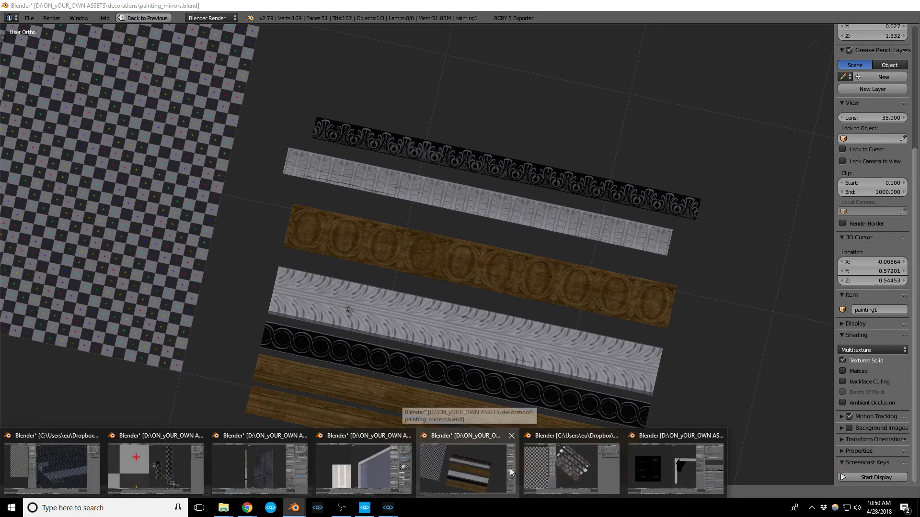
left_click(562, 468)
middle_click_drag(551, 311, 546, 294)
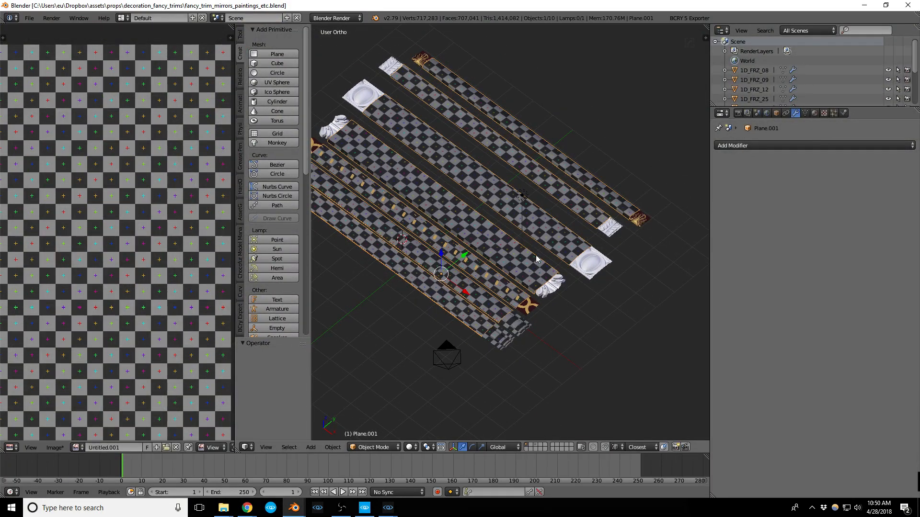
scroll(567, 207, "up", 3)
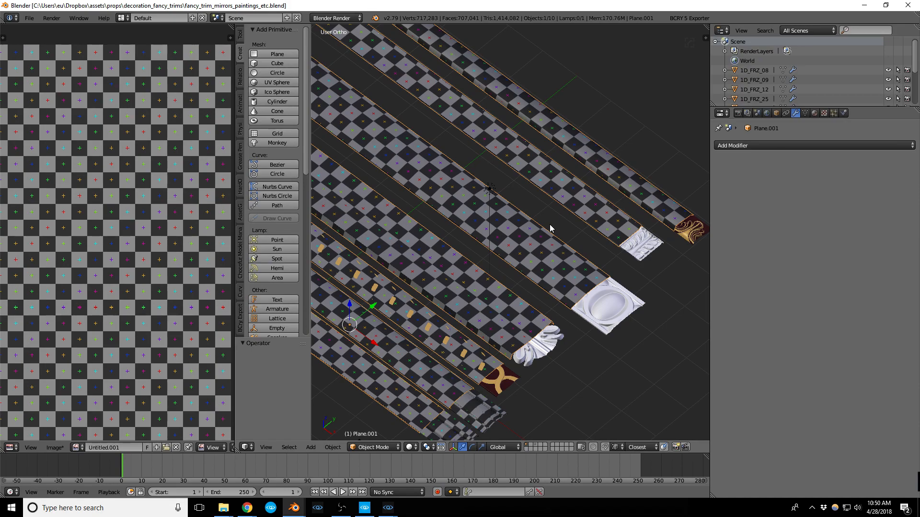
key("n")
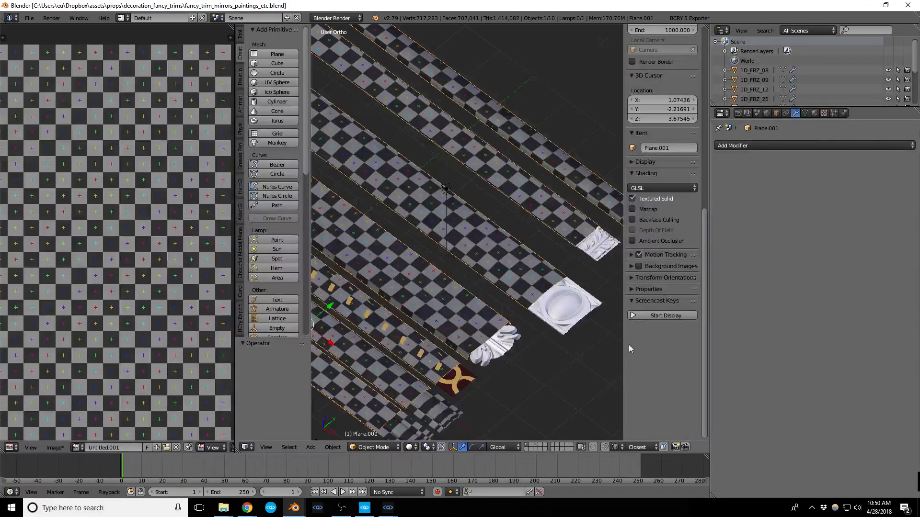
key("n")
key("shift+space")
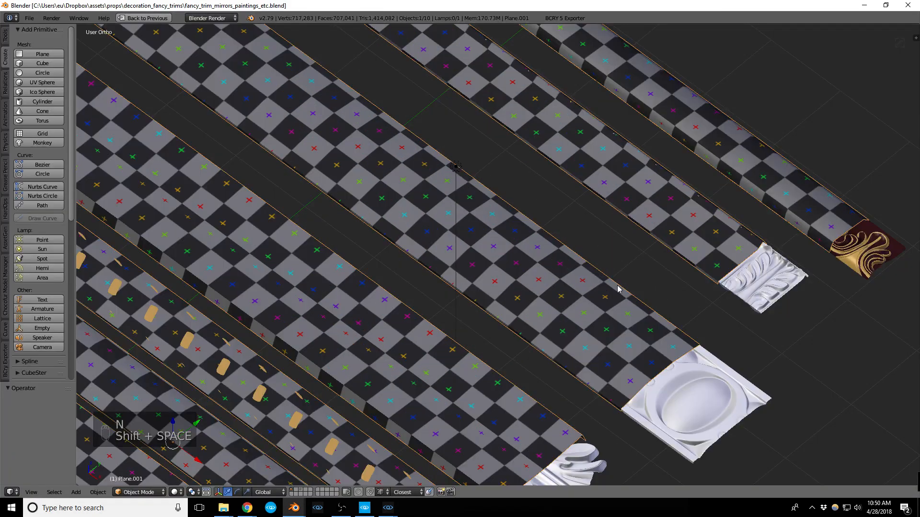
scroll(571, 301, "down", 3)
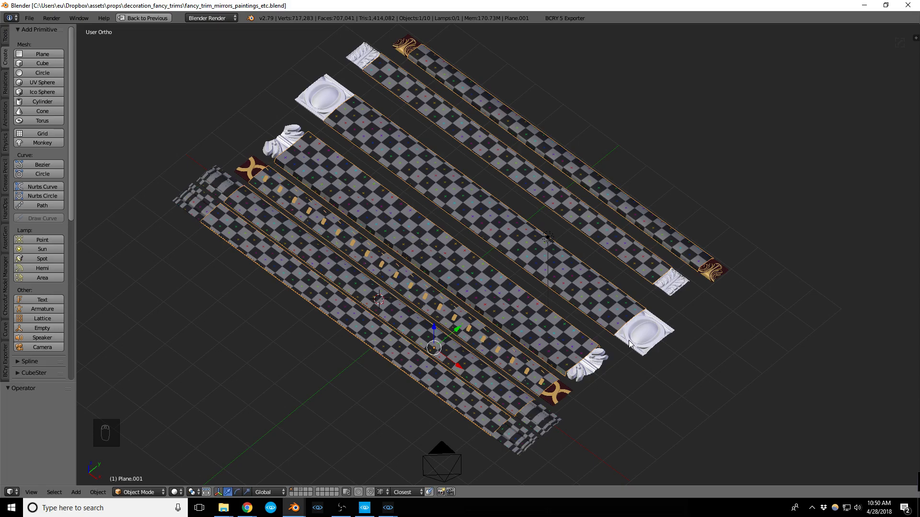
scroll(592, 397, "up", 5)
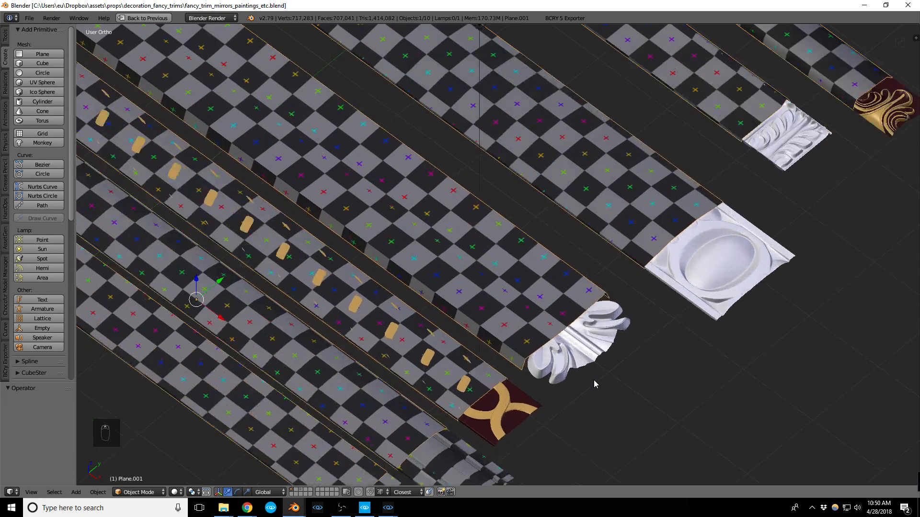
Inspect the oval trim's high-poly mesh in wireframe, and select the other ornamental trims one by one
right_click(738, 281)
key("z")
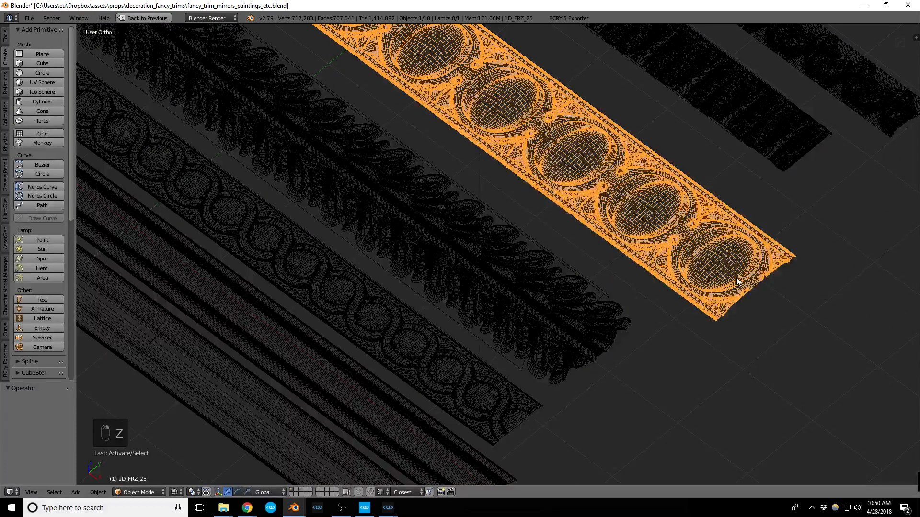
key("z")
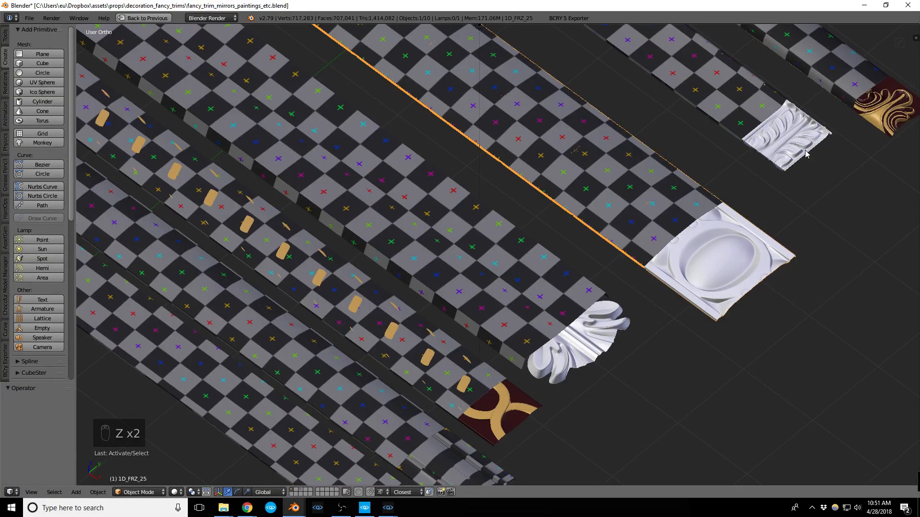
right_click(837, 169)
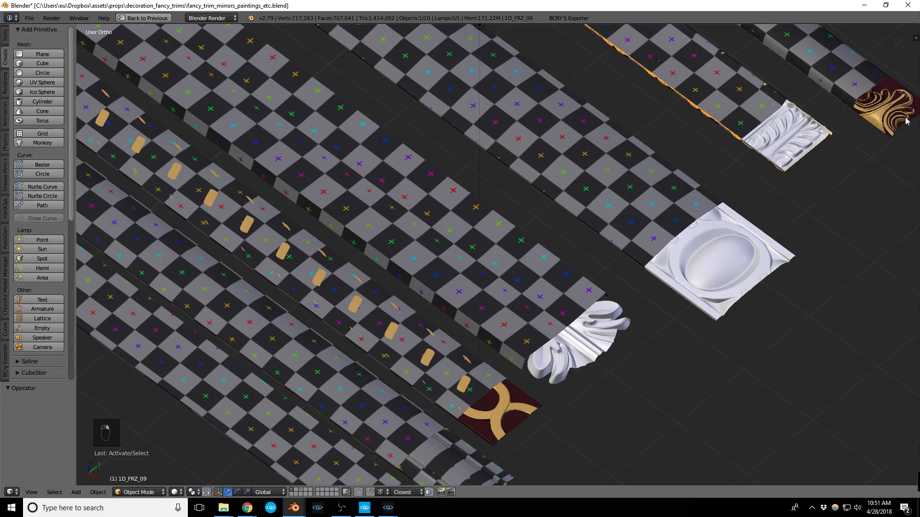
right_click(881, 130)
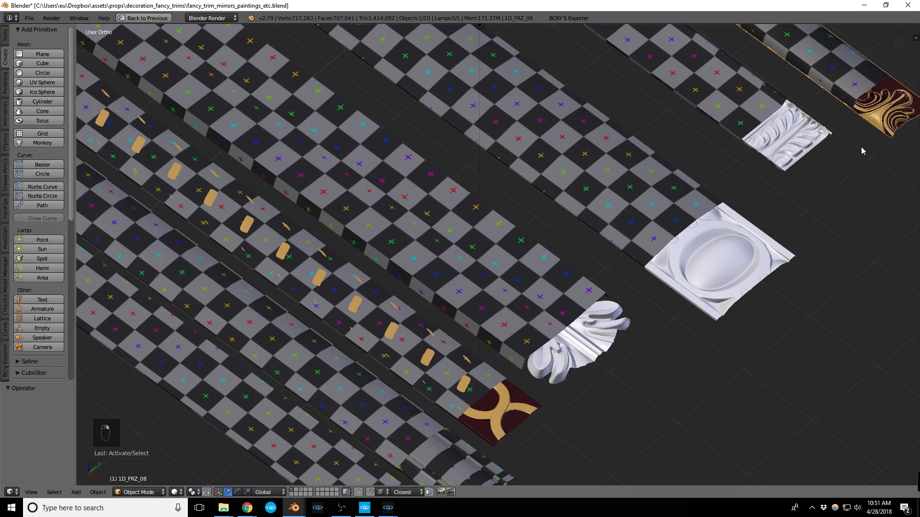
right_click(587, 362)
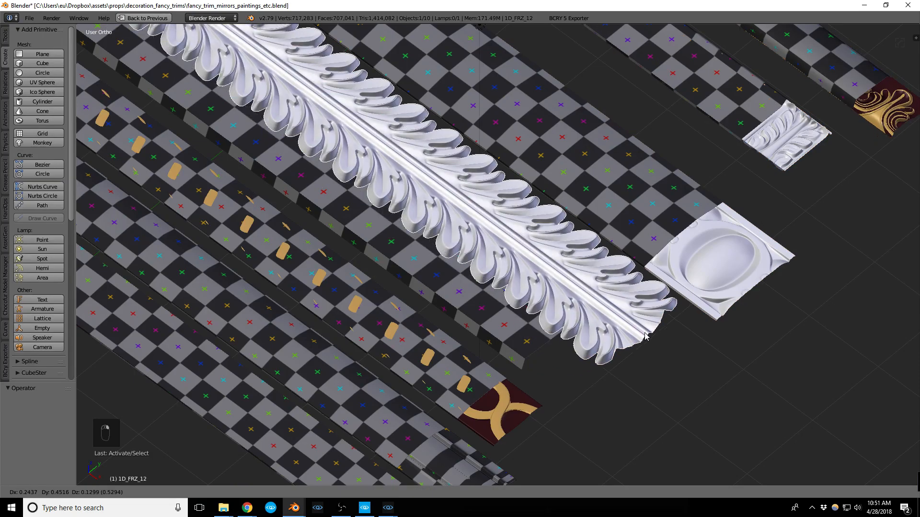
scroll(583, 350, "down", 2)
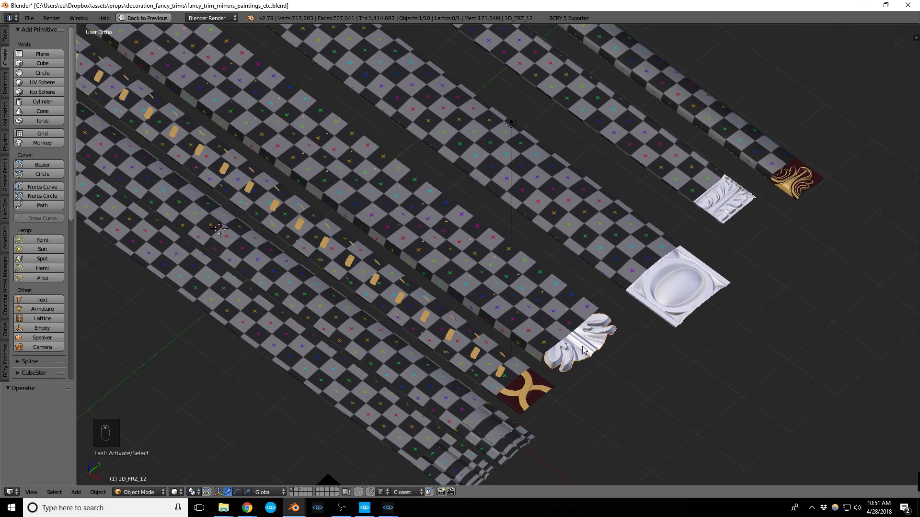
scroll(594, 309, "down", 5)
In a right-side wireframe view, select the high-poly meshes of the interlaced-circle, leaf and oval trims together
middle_click_drag(595, 308, 542, 275)
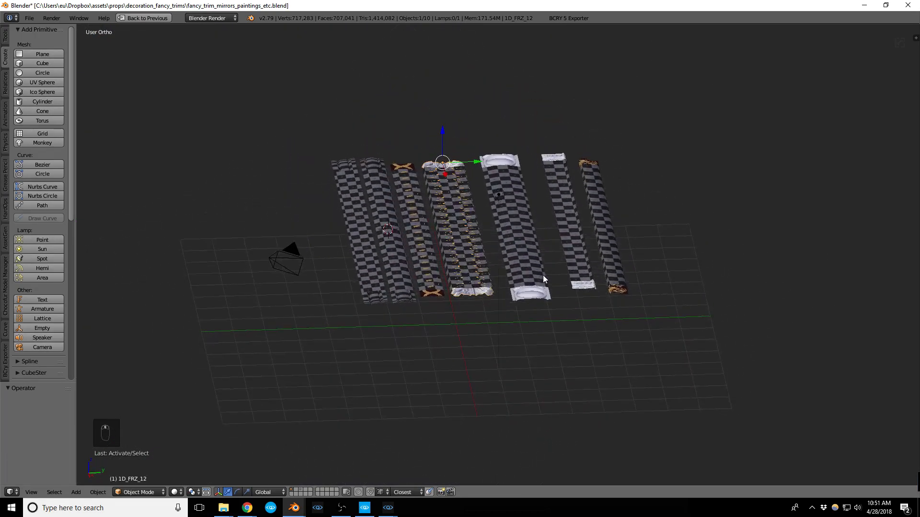
key("KP_1")
key("KP_3")
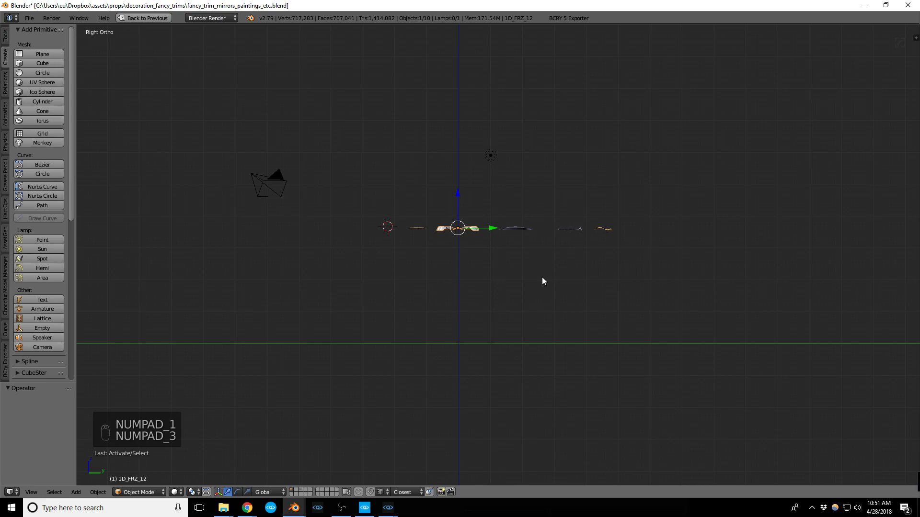
key("z")
scroll(398, 244, "up", 5)
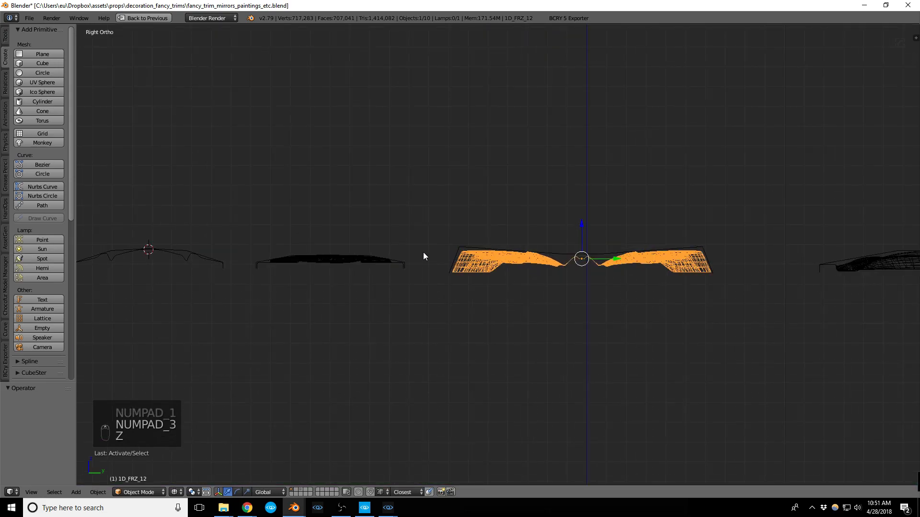
right_click(401, 262)
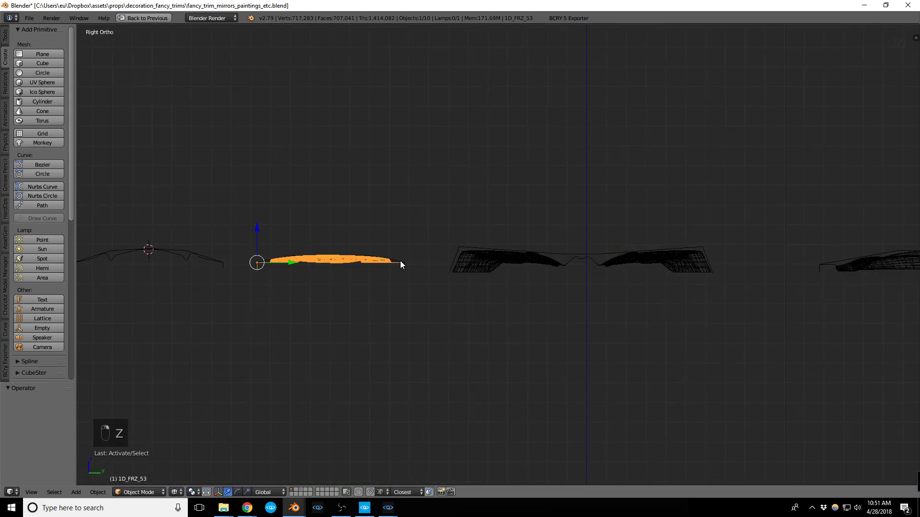
right_click(482, 263, "shift")
scroll(335, 288, "down", 4)
scroll(567, 285, "up", 4)
right_click(567, 286, "shift")
scroll(585, 289, "down", 3)
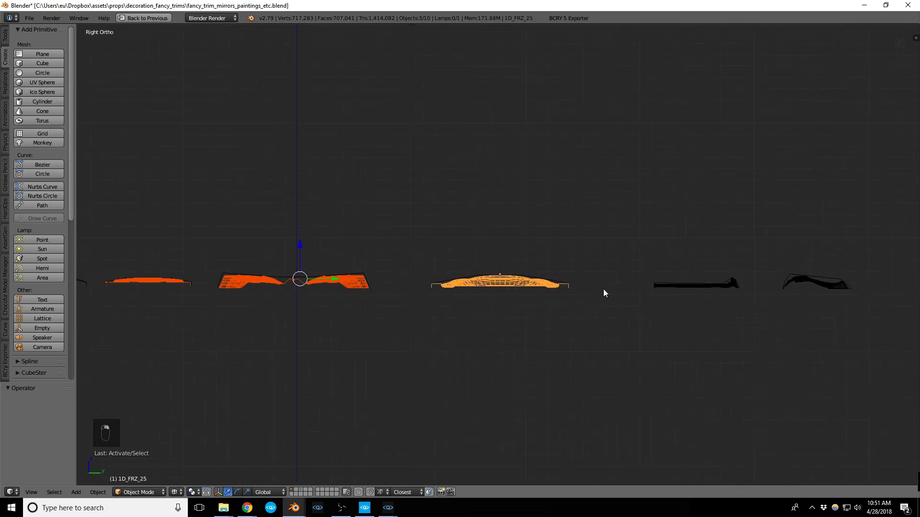
Add the two remaining ornamental trims and the arched plain trim's detailed mesh to the selection, undoing the mistaken low-poly pick
scroll(728, 295, "up", 4)
right_click(714, 283, "shift")
right_click(864, 283, "shift")
scroll(300, 301, "down", 3)
scroll(226, 282, "up", 3)
right_click(284, 253, "shift")
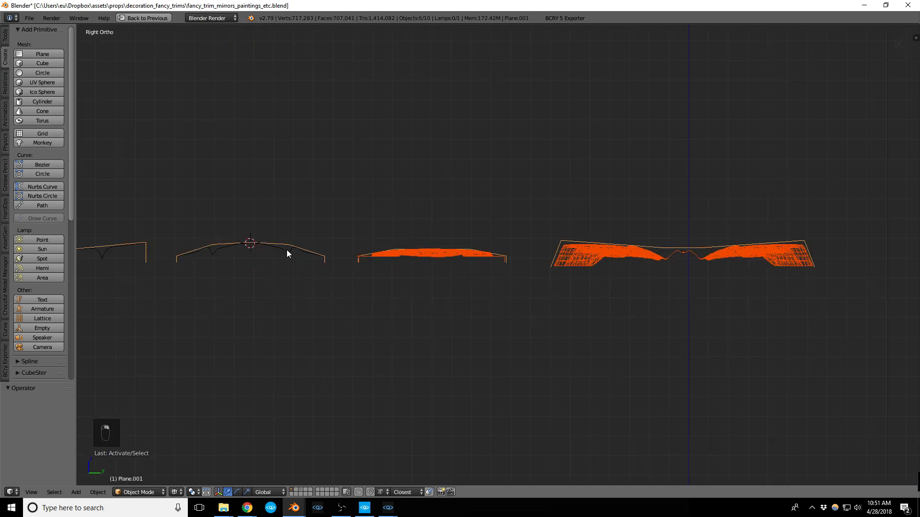
key("ctrl+z")
key("ctrl+z")
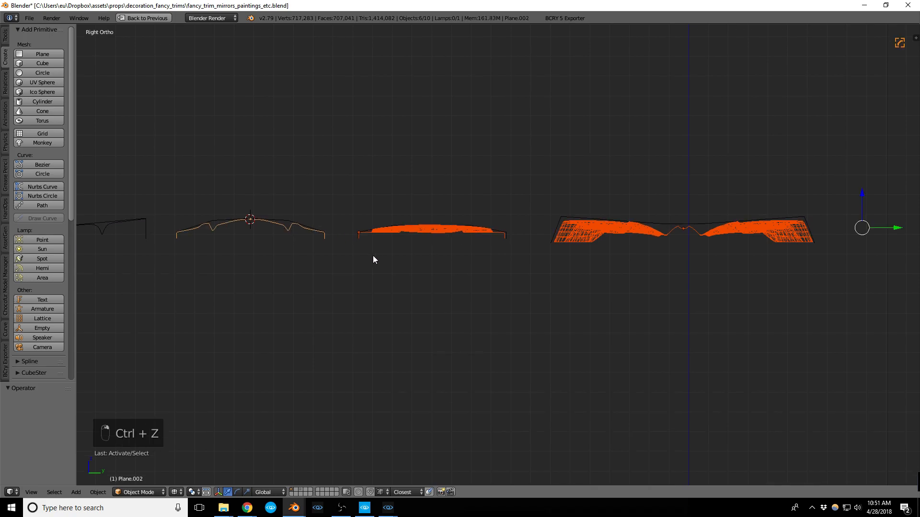
Add the outermost plain trim's detailed mesh to the selection and move all selected high-poly trims to layer 2
right_click(95, 232, "shift")
scroll(431, 253, "down", 2)
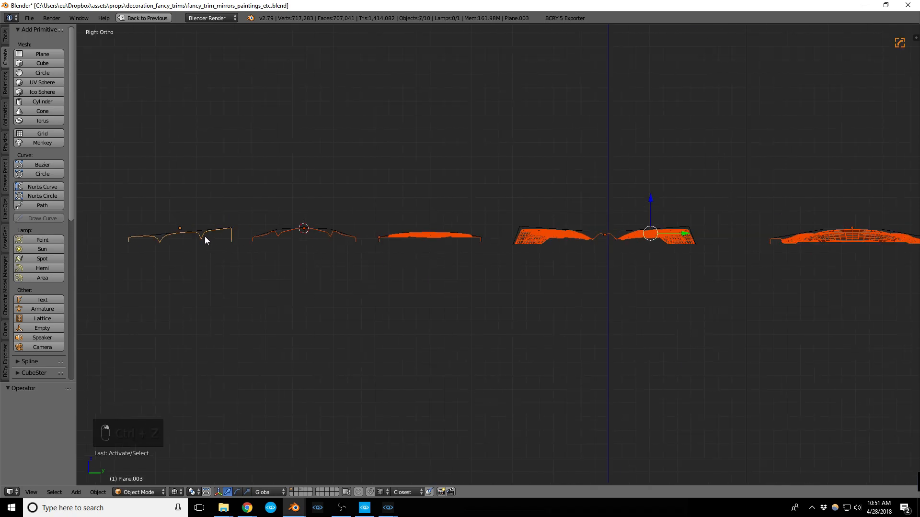
scroll(205, 237, "up", 2)
key("m")
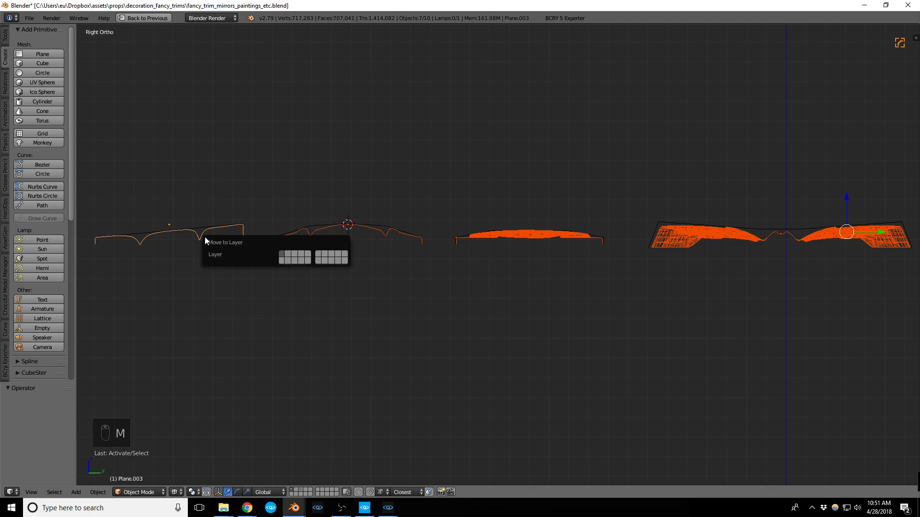
key("2")
Select the low-poly strips and examine them from an angle, then display layer 2's high-poly trims in solid shading
right_click(317, 228)
scroll(254, 265, "down", 2)
scroll(286, 251, "down", 2)
scroll(624, 256, "down", 2)
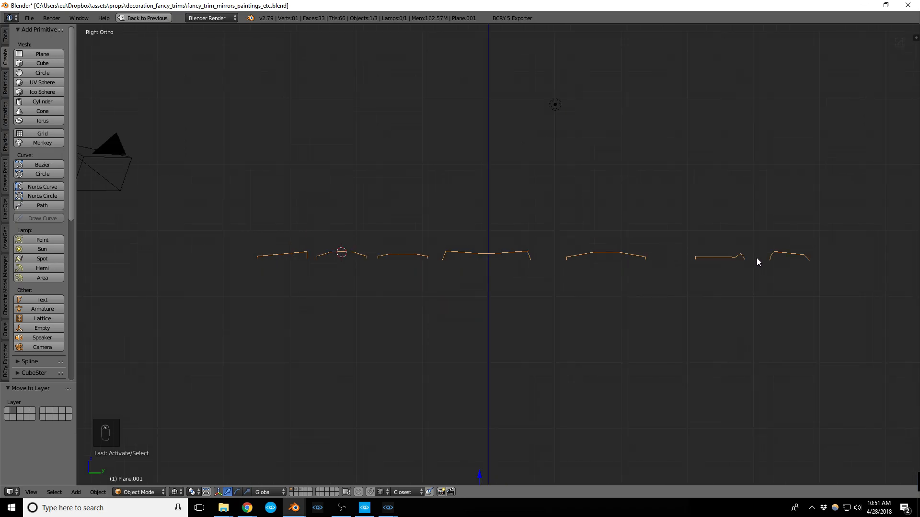
middle_click_drag(577, 259, 608, 284)
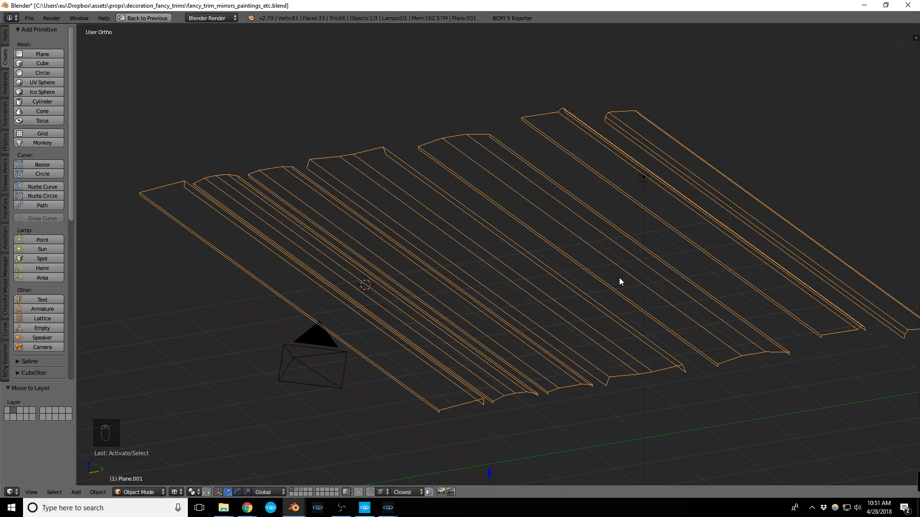
key("2")
key("z")
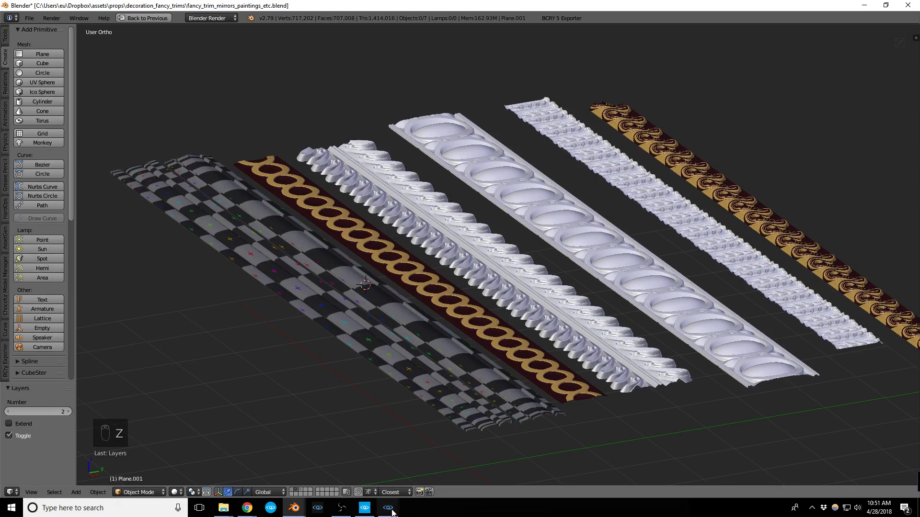
Switch to CRYENGINE Sandbox and examine the mirror geometry in wireframe, hiding the selected wall section behind it
mouse_move(388, 508)
left_click(236, 475)
mouse_move(649, 233)
right_mouse_down()
mouse_move(704, 235)
mouse_move(619, 225)
right_mouse_up()
key("d")
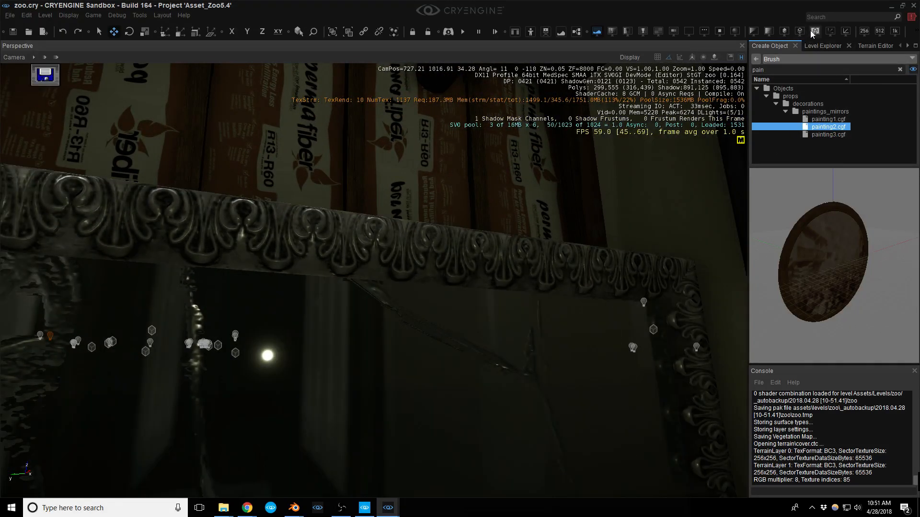
left_click(814, 30)
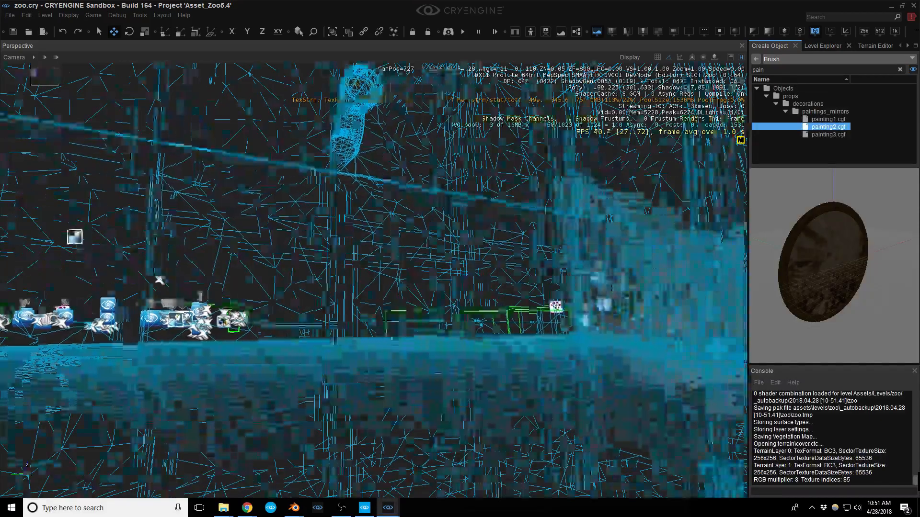
right_click_drag(486, 170, 450, 213)
key("h")
middle_click_drag(450, 214, 455, 250)
mouse_move(455, 250)
right_mouse_down()
mouse_move(419, 194)
mouse_move(331, 187)
mouse_move(431, 197)
right_mouse_up()
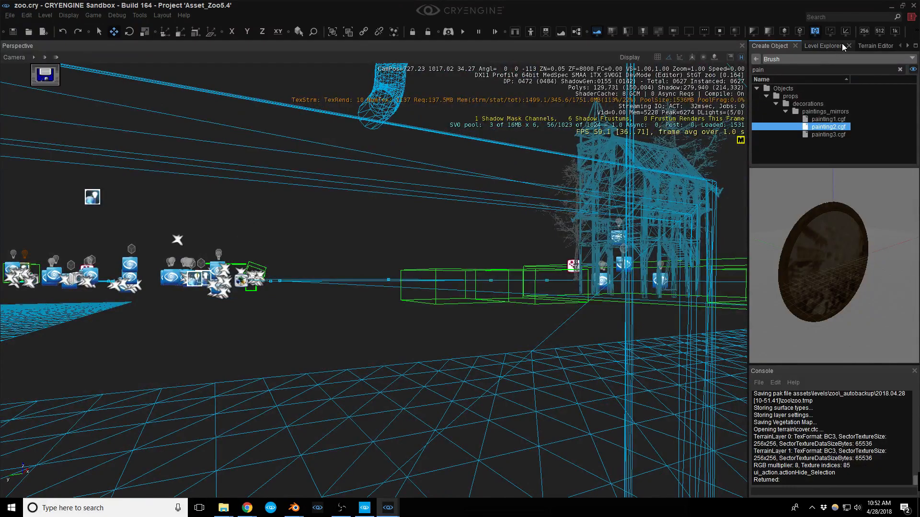
Return to the shaded display and inspect the ornate mirror frame and the round painting frame up close
left_click(816, 32)
right_click_drag(526, 202, 501, 205)
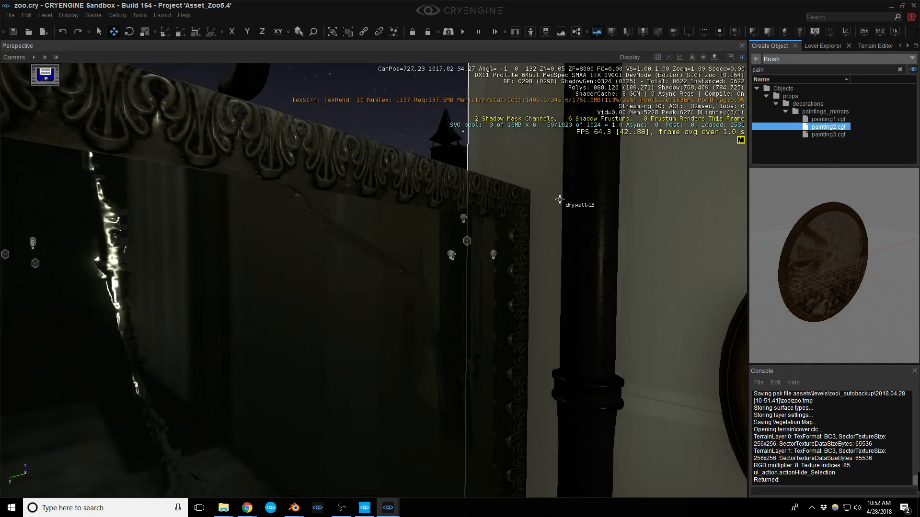
mouse_move(546, 246)
middle_mouse_down()
mouse_move(512, 237)
mouse_move(450, 258)
mouse_move(428, 283)
mouse_move(439, 335)
middle_mouse_up()
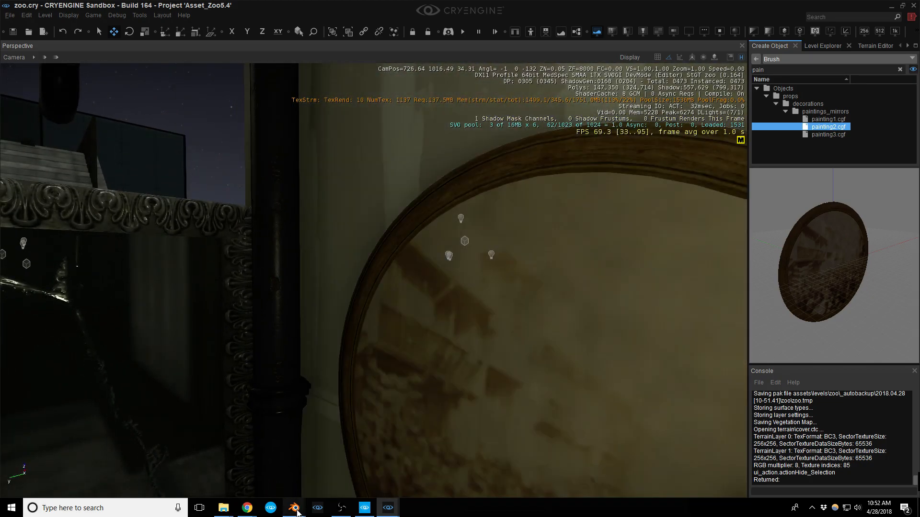
Switch to Blender's painting_mirrors.blend file and examine the low-poly decorative trim strips with their baked textures
mouse_move(293, 507)
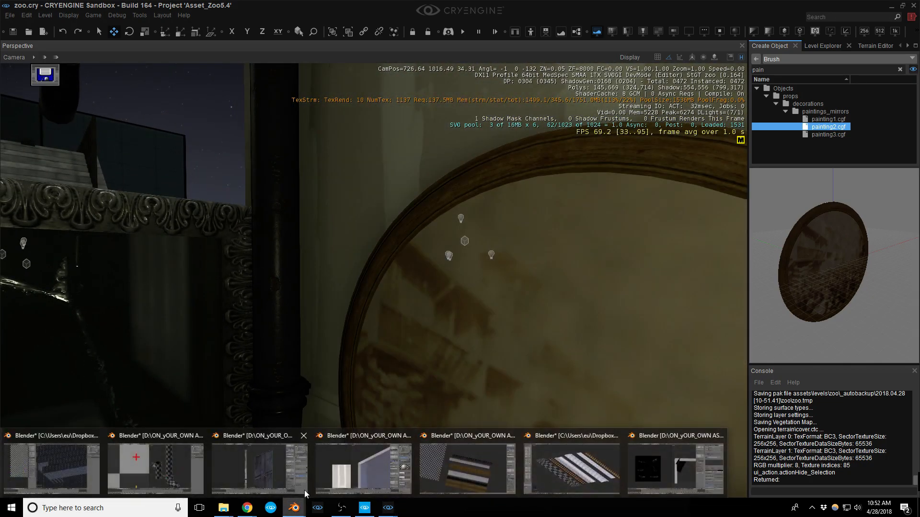
left_click(449, 473)
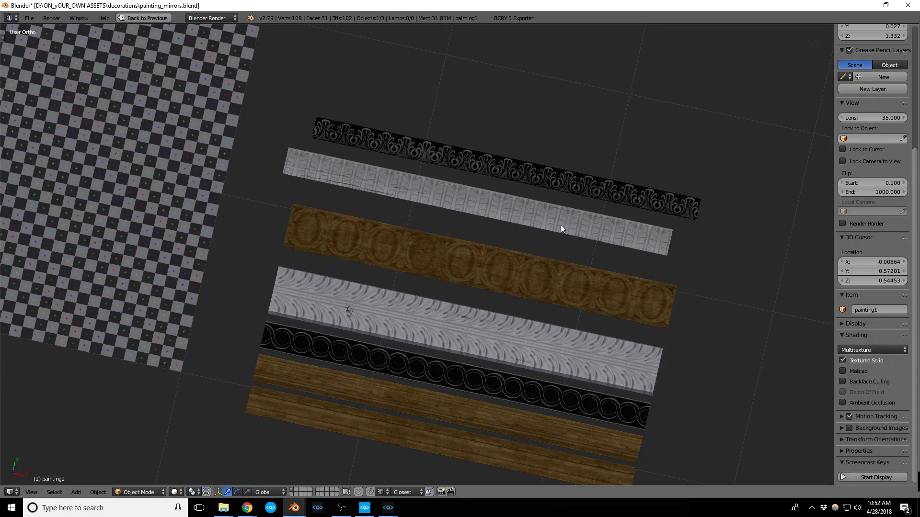
middle_click_drag(622, 364, 490, 285)
scroll(490, 285, "down", 4)
scroll(570, 438, "up", 6)
scroll(542, 366, "up", 4)
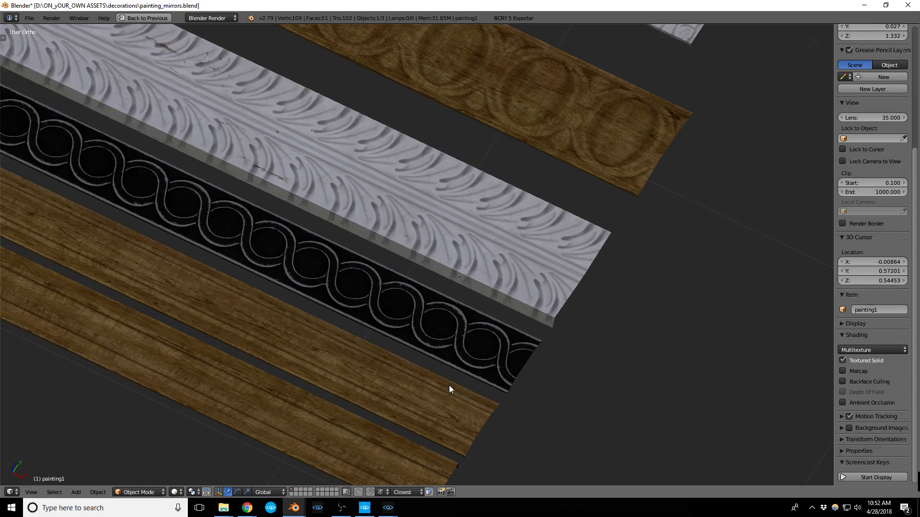
scroll(513, 335, "down", 3)
scroll(425, 408, "up", 3)
scroll(497, 394, "up", 2)
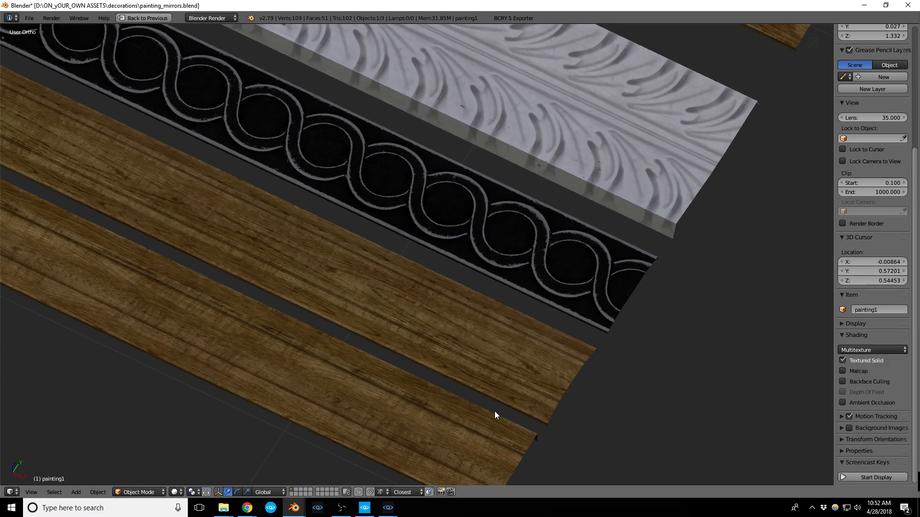
scroll(495, 407, "down", 1)
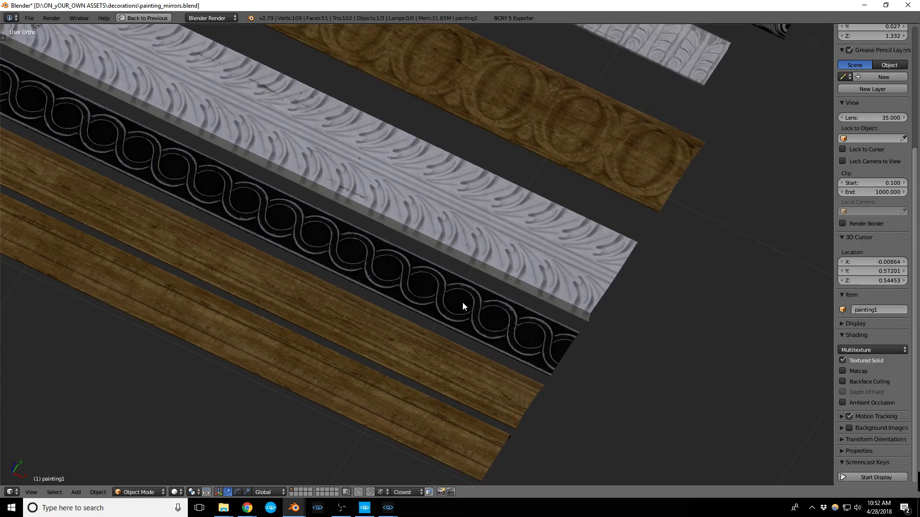
scroll(383, 443, "down", 3)
scroll(452, 335, "up", 2)
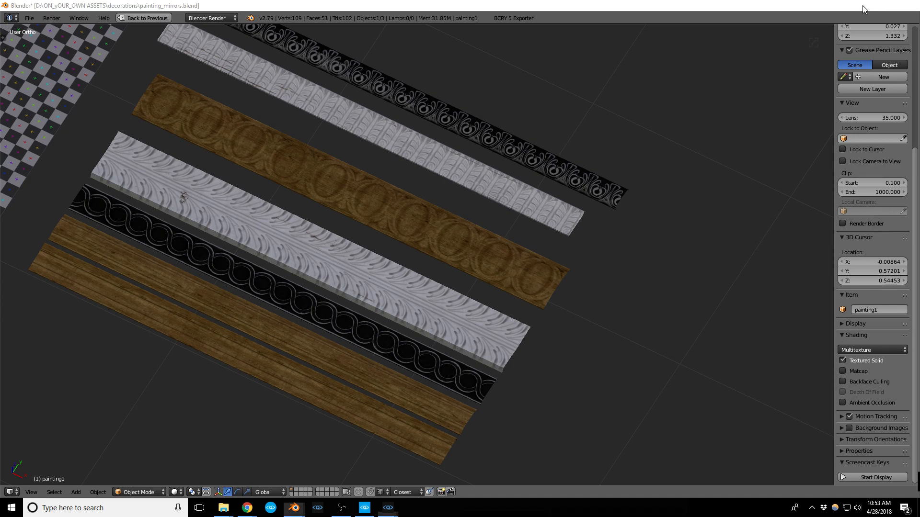
Switch back to CRYENGINE Sandbox and unhide all hidden objects in the level
left_click(863, 8)
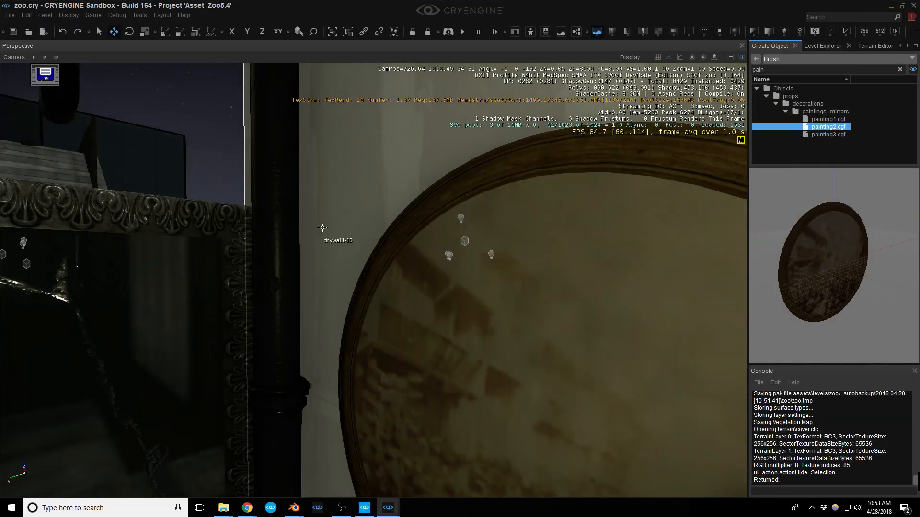
right_click_drag(322, 227, 326, 237)
right_click_drag(375, 200, 324, 250)
key("shift+h")
Select the rectangular framed mirror and rotate it so that it tilts forward from the insulated wall
left_click(327, 234)
key("2")
left_click_drag(321, 343, 324, 411)
key("1")
right_click_drag(309, 385, 417, 389)
key("a")
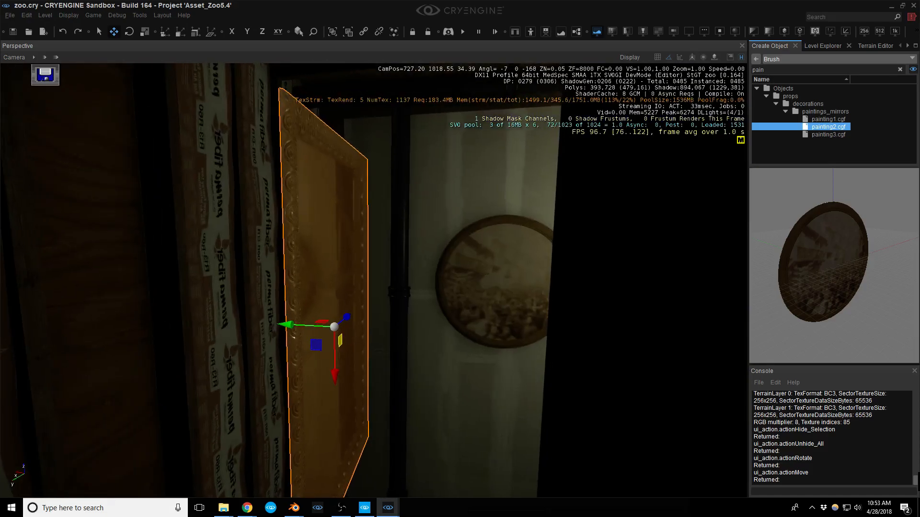
key("2")
left_click_drag(359, 303, 372, 320)
key("1")
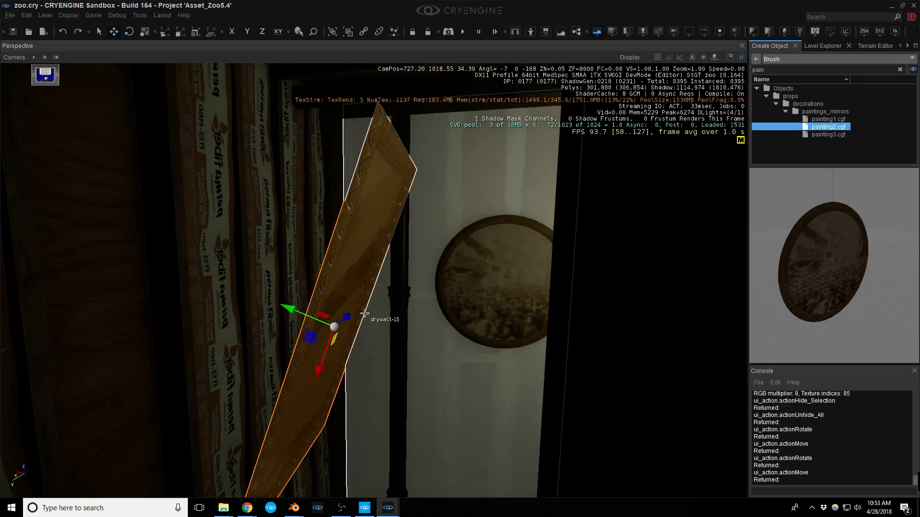
Move the tilted mirror against the insulated wall at the corridor's end and clear the selection
right_click_drag(365, 314, 358, 295)
left_click_drag(340, 400, 312, 332)
key("d")
right_click_drag(311, 331, 201, 326)
mouse_move(336, 307)
right_mouse_down()
mouse_move(342, 321)
mouse_move(336, 312)
mouse_move(376, 312)
mouse_move(374, 275)
right_mouse_up()
key("s")
key("Escape")
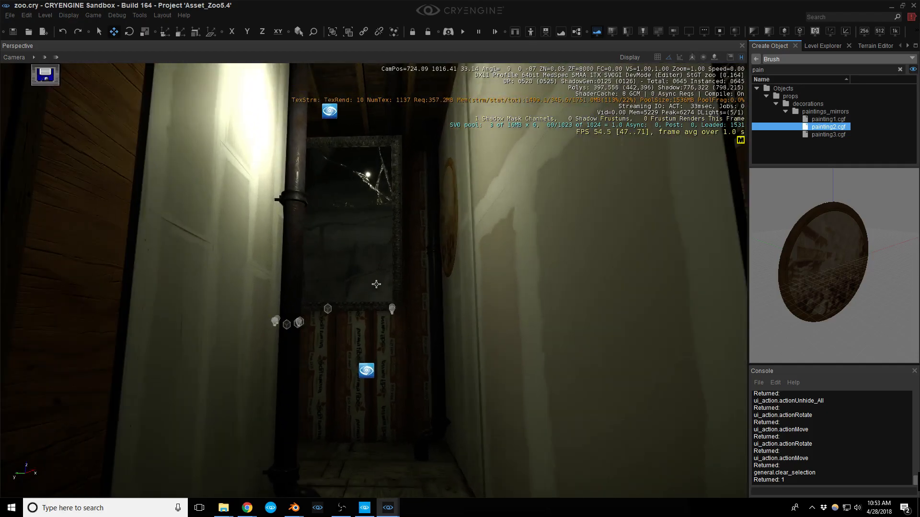
Shift the hanging mirror sideways along the end wall toward the round painting and deselect it
left_click(392, 234)
left_click_drag(398, 227, 422, 226)
right_click_drag(410, 241, 408, 274)
key("Escape")
key("s")
right_click_drag(411, 218, 409, 183)
key("a")
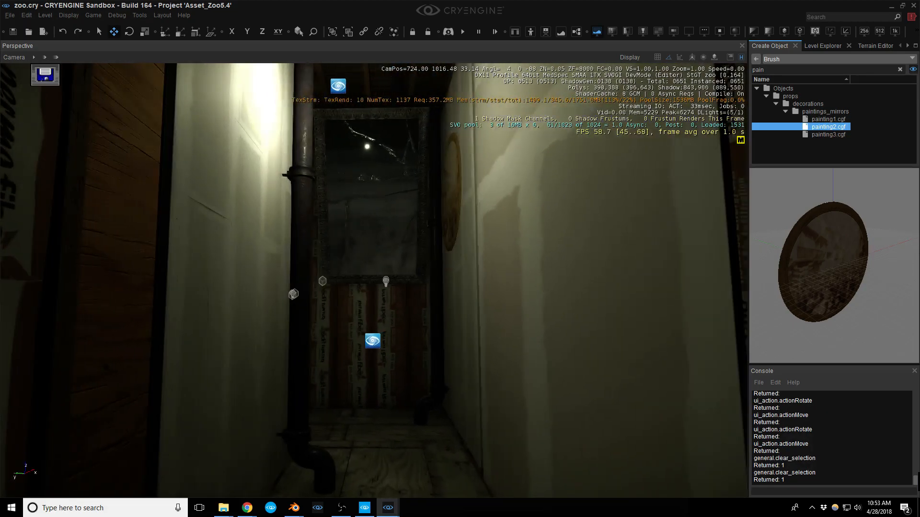
Duplicate the hanging mirror, place the copy low near the corridor floor and rotate it
left_click(392, 208)
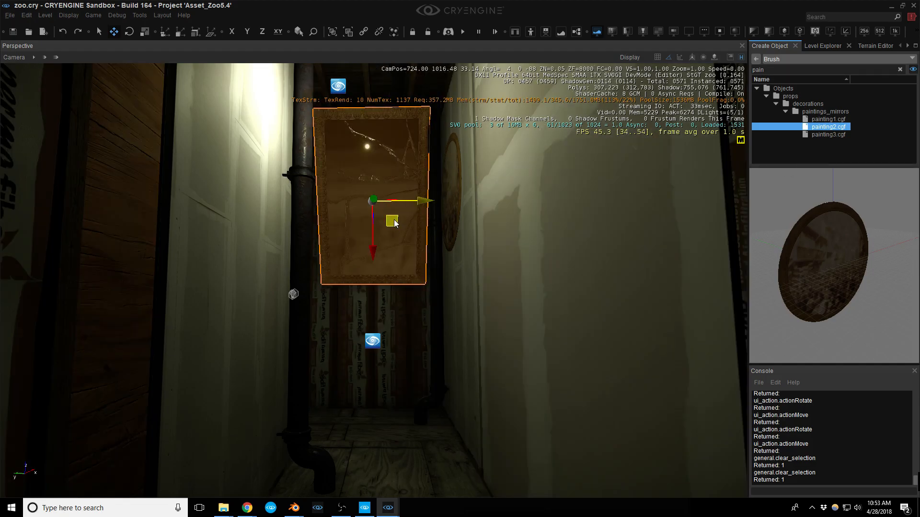
key("ctrl+d")
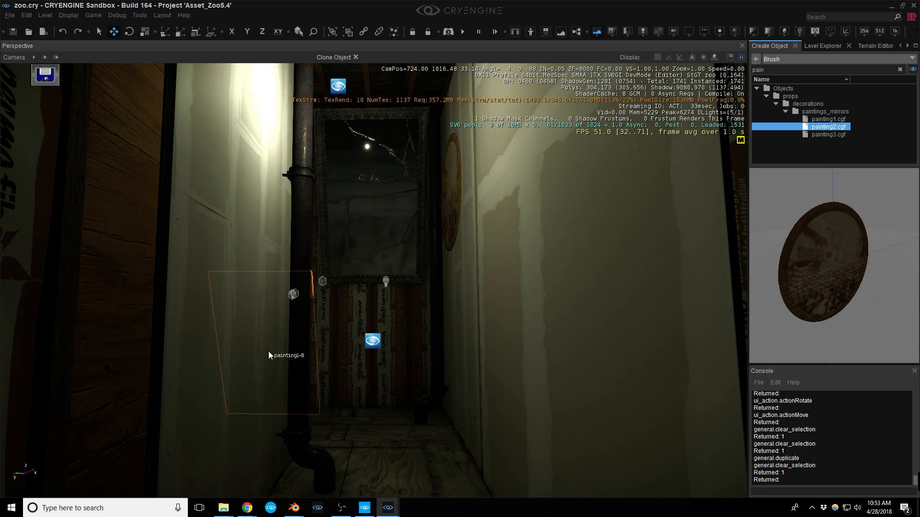
left_click(270, 354)
key("3")
mouse_move(289, 353)
left_mouse_down()
mouse_move(264, 354)
mouse_move(253, 340)
left_mouse_up()
key("w")
mouse_move(252, 340)
right_mouse_down()
mouse_move(307, 373)
mouse_move(374, 378)
mouse_move(252, 345)
right_mouse_up()
key("a")
key("w")
key("2")
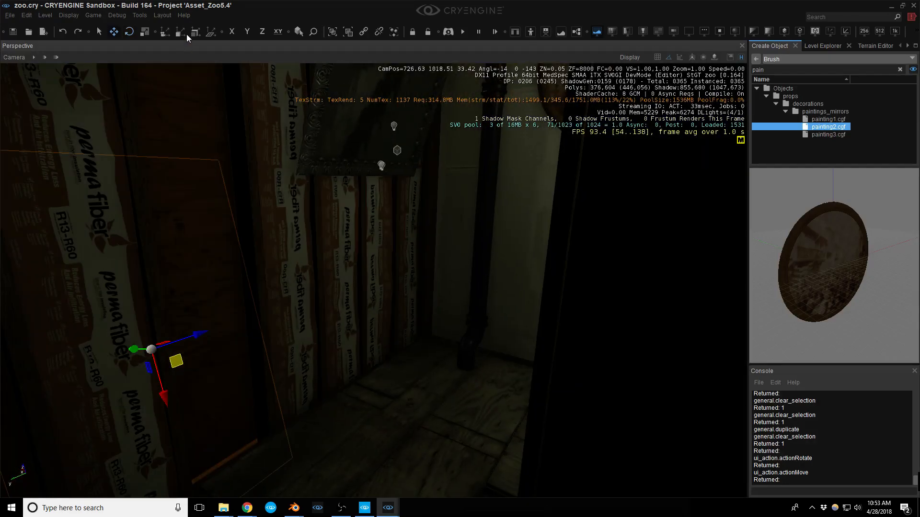
Using world coordinates, move the mirror copy to the floor below the hanging mirror, scale it down and deselect it
left_click(211, 32)
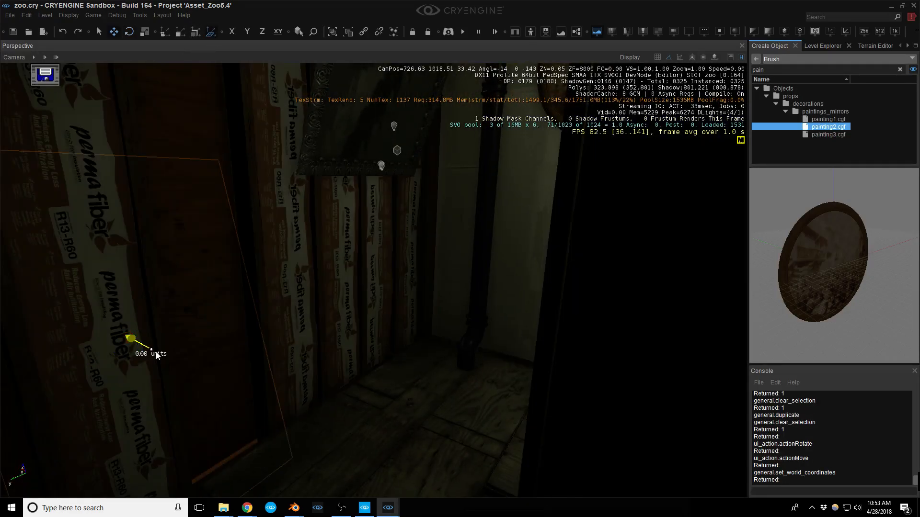
left_click_drag(137, 346, 353, 300)
key("4")
key("1")
key("d")
right_click_drag(354, 301, 288, 278)
key("s")
key("Escape")
Open the Material Editor on the painting2 model's painting submaterial and position its window for reading the texture maps
mouse_move(358, 299)
right_mouse_down()
mouse_move(345, 308)
mouse_move(354, 300)
mouse_move(381, 307)
mouse_move(367, 290)
right_mouse_up()
key("w")
key("w")
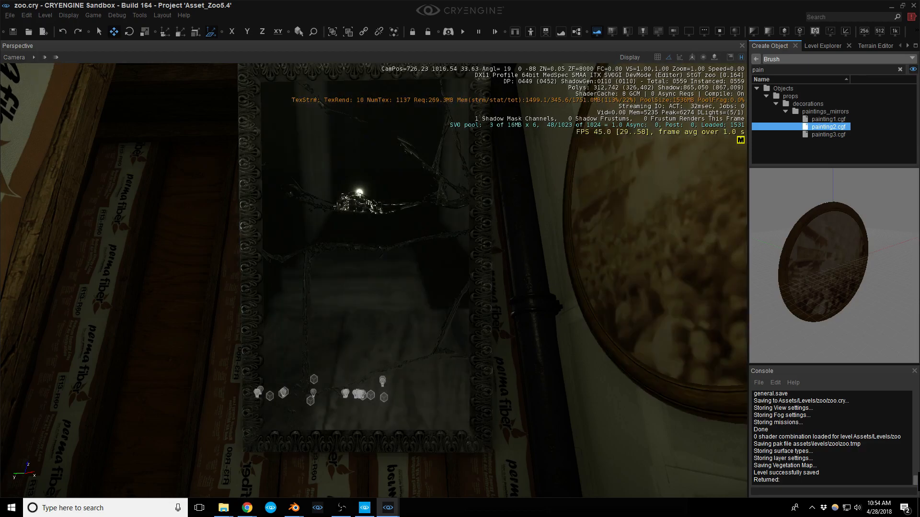
key("m")
mouse_move(816, 119)
left_mouse_down()
mouse_move(507, 131)
mouse_move(390, 95)
left_mouse_up()
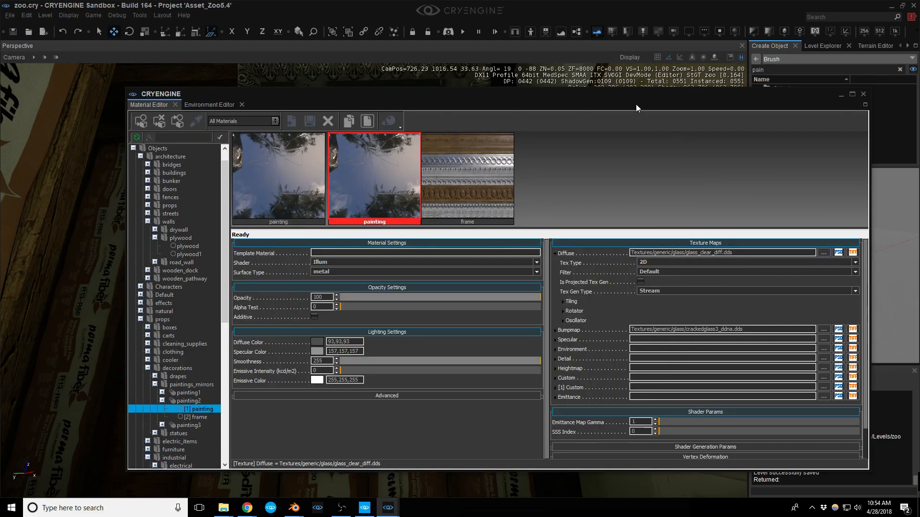
left_click_drag(504, 100, 441, 96)
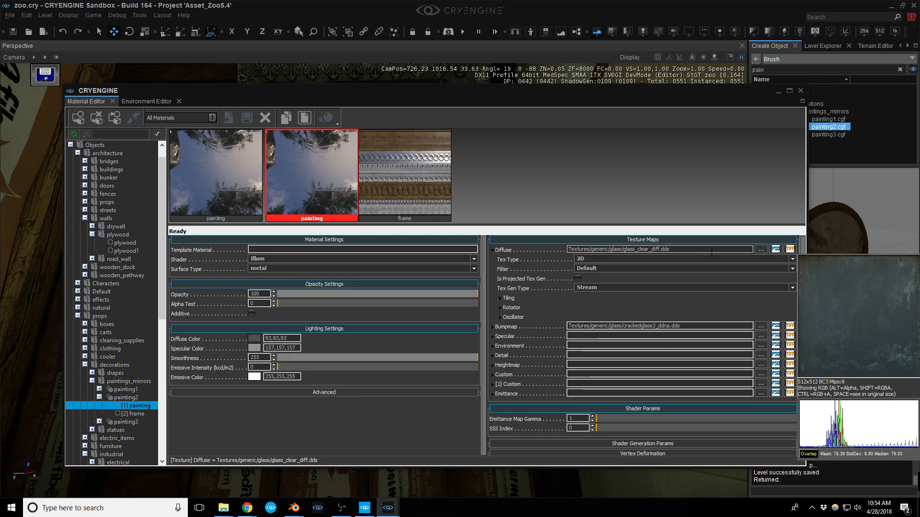
Preview the crackedglass3_ddna.dds bump map at original size, then with its alpha channel beside and on its own
mouse_move(766, 331)
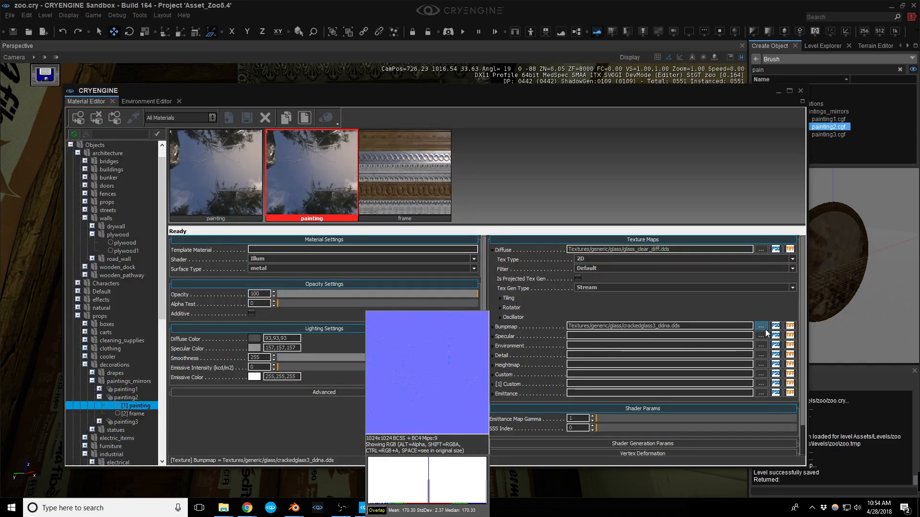
key("shift")
key("space")
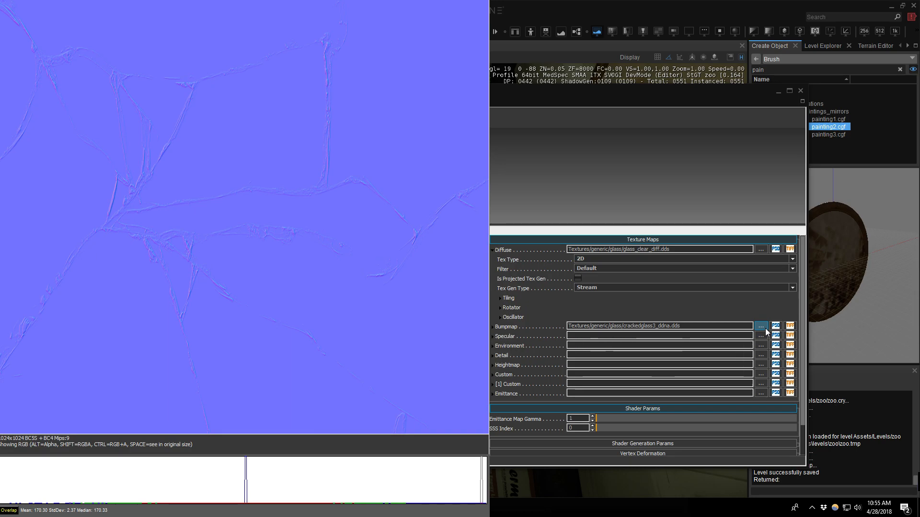
key("ctrl")
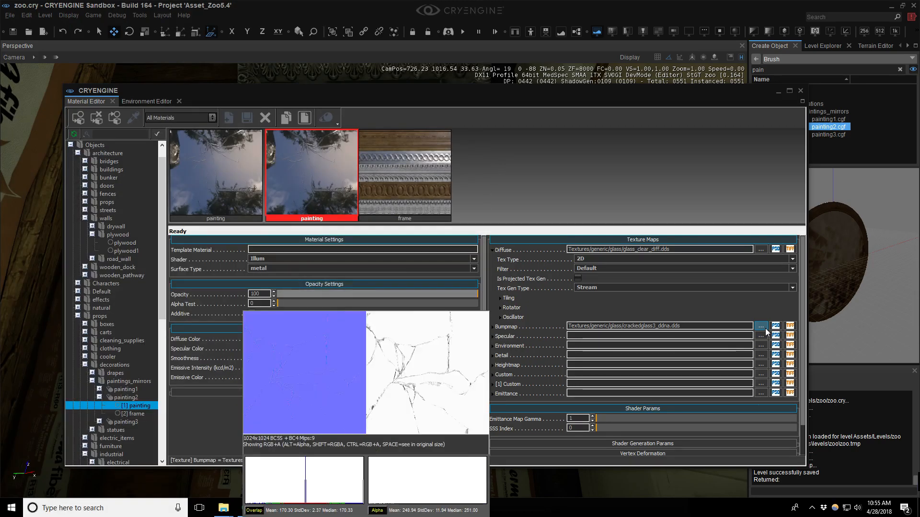
key("alt")
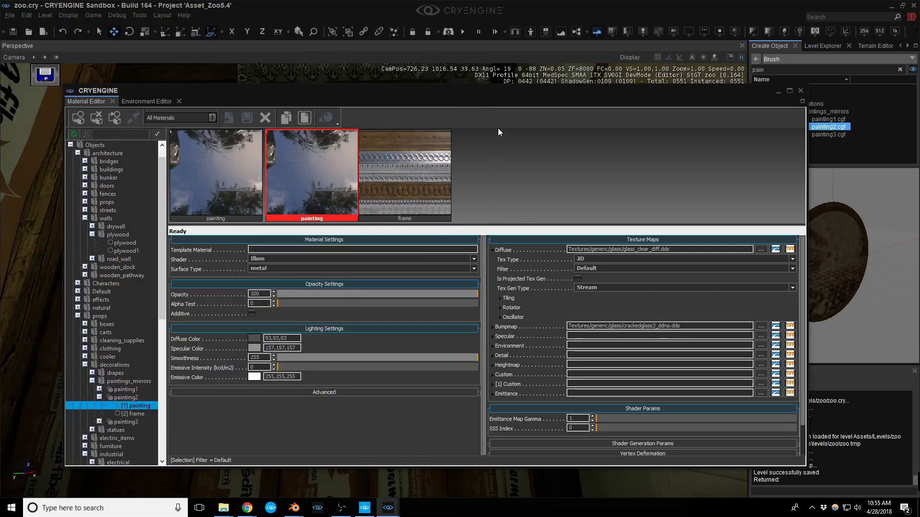
Set the mirror glass material's specular color to 212,212,212 and check both mirrors from down the corridor
left_click_drag(408, 91, 918, 120)
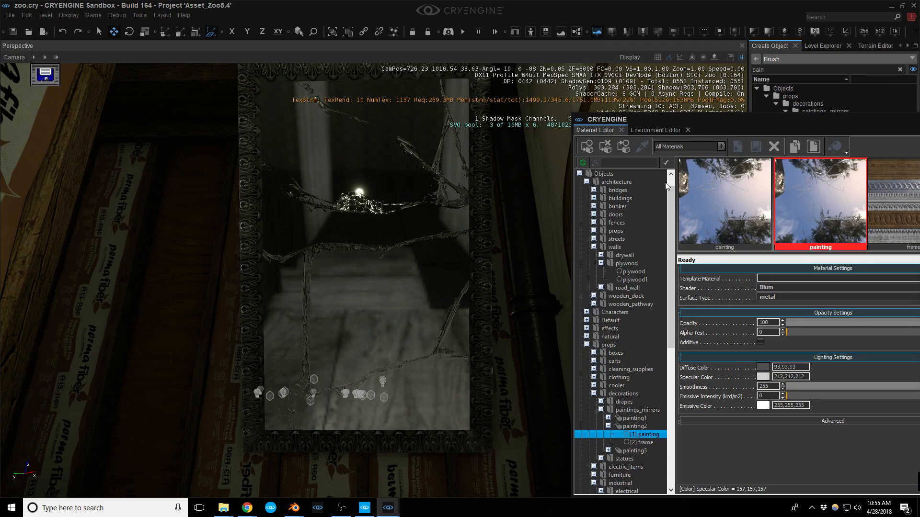
left_click_drag(795, 122, 919, 113)
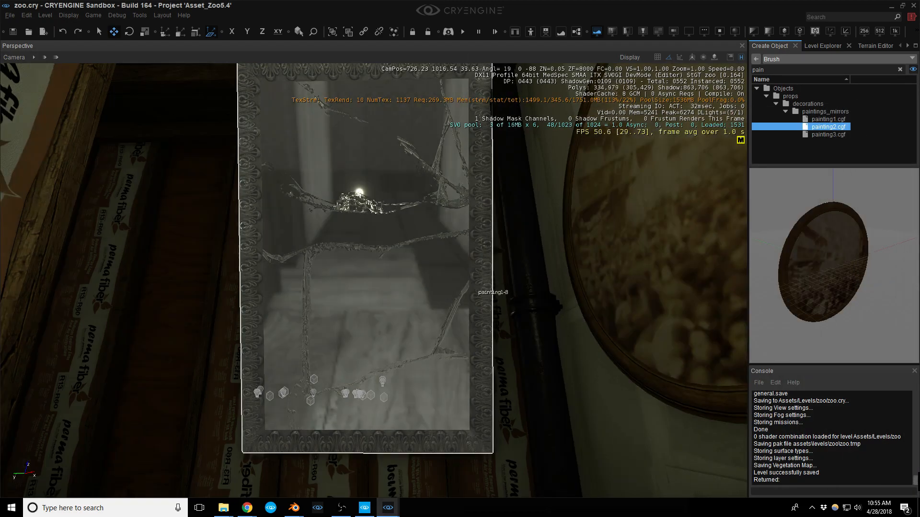
right_click_drag(481, 290, 468, 354)
key("s")
key("s")
middle_click_drag(482, 278, 472, 281)
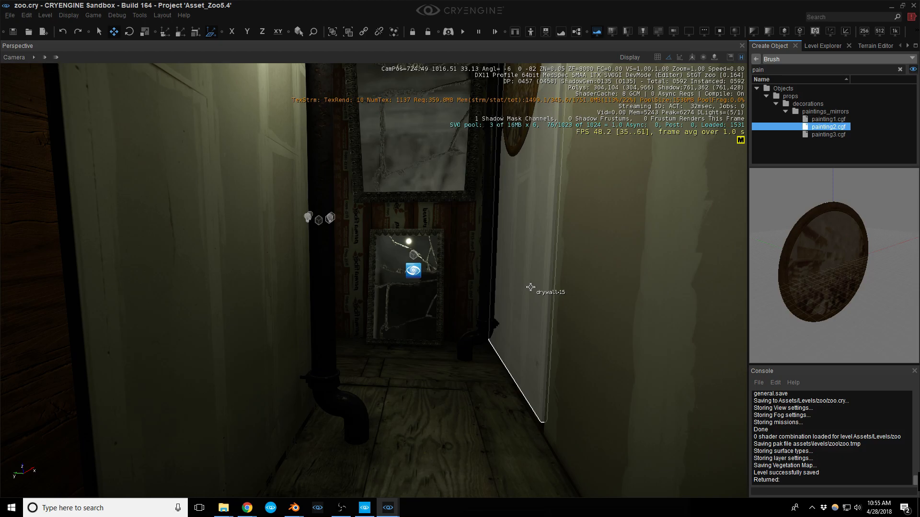
right_click_drag(531, 287, 637, 197)
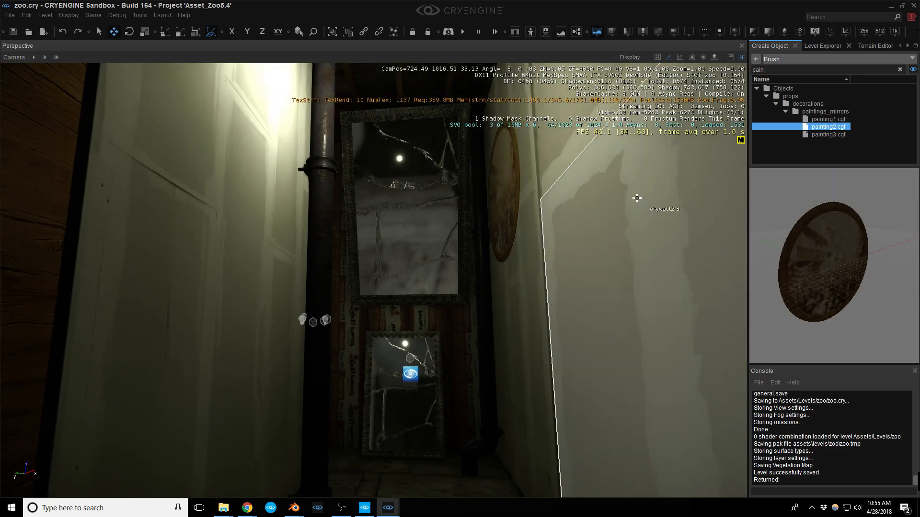
Search the brush library for "spide" and select spider_webs1.cgf
double_click(778, 70)
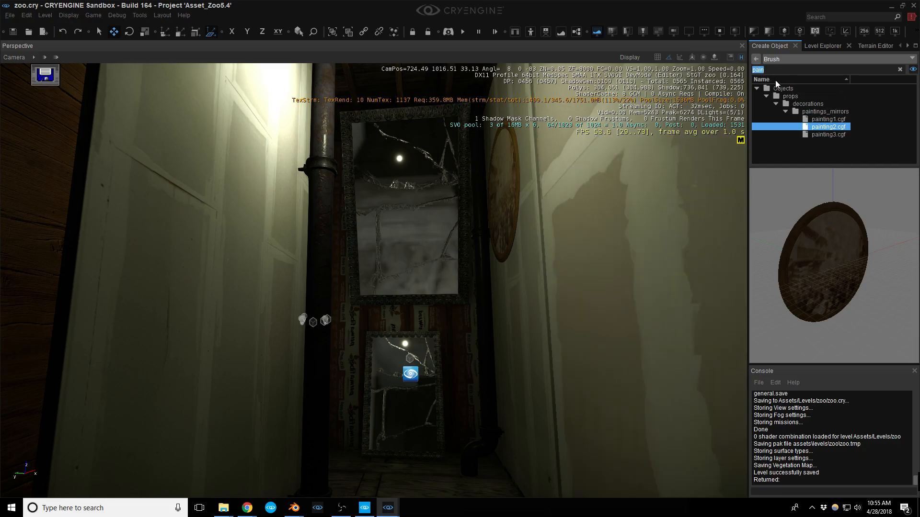
type("sppider")
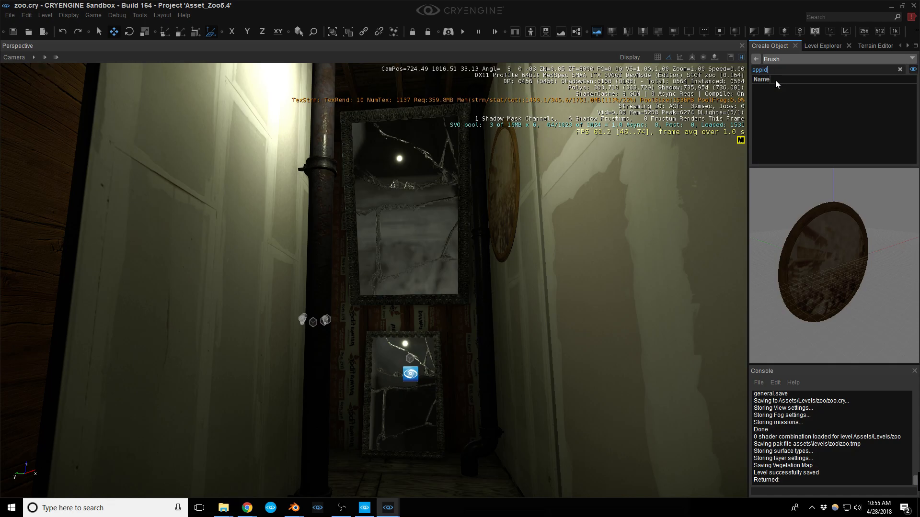
key("BackSpace")
key("BackSpace")
key("BackSpace")
key("BackSpace")
key("BackSpace")
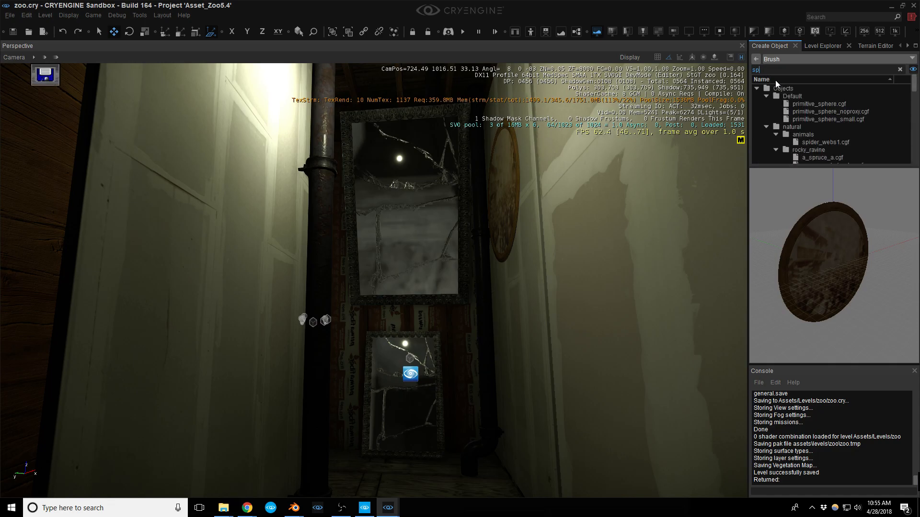
type("iper\\")
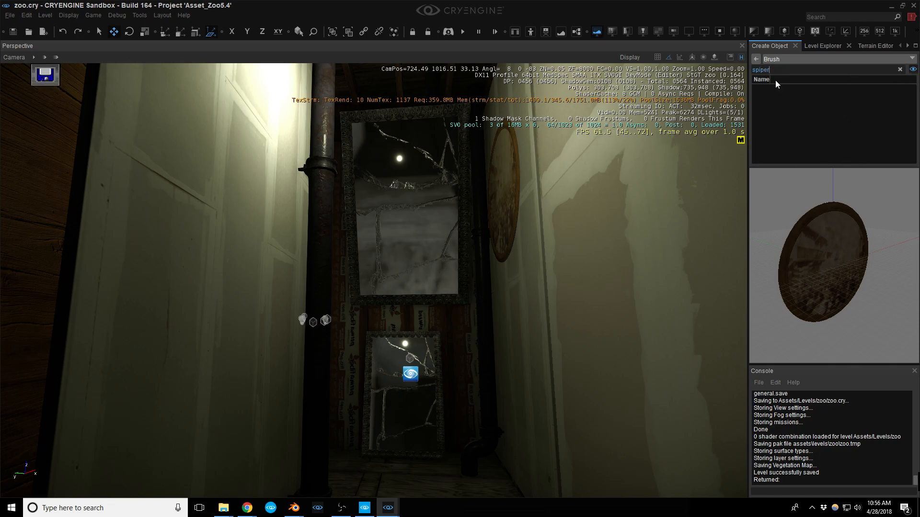
key("BackSpace")
key("BackSpace")
key("BackSpace")
key("BackSpace")
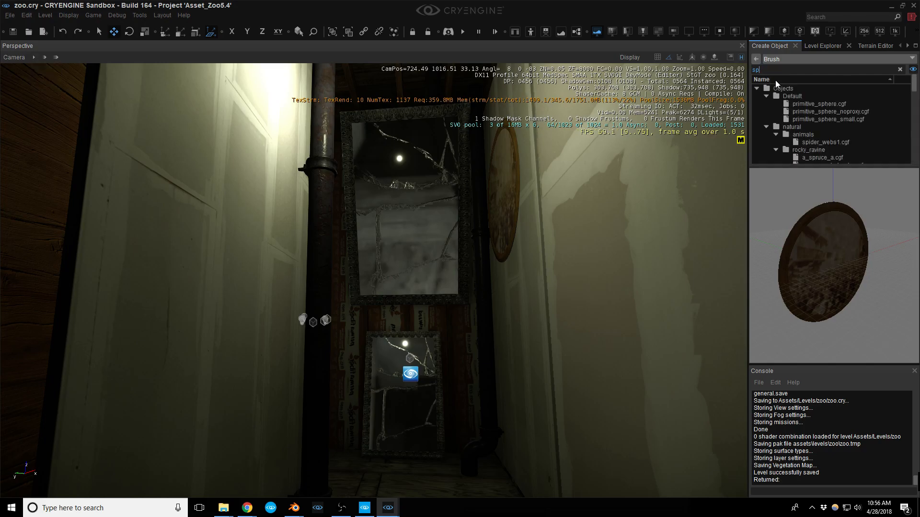
type("ide")
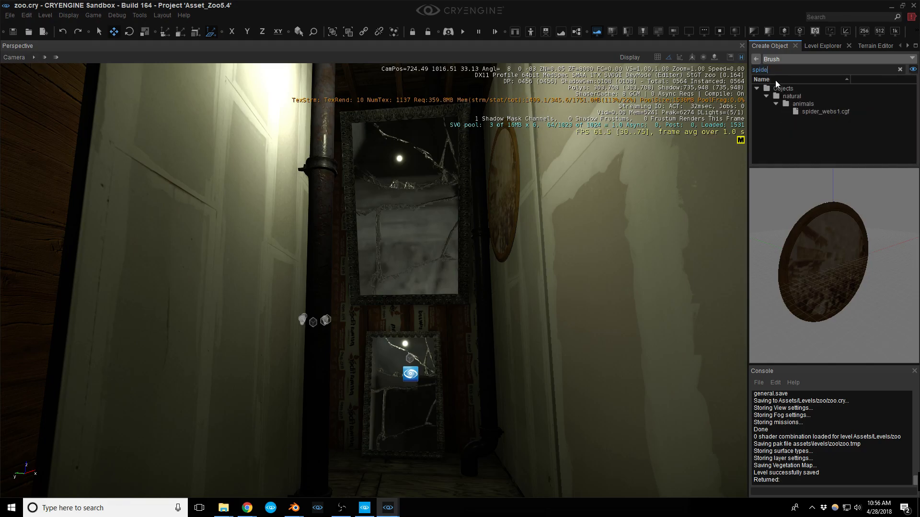
left_click(831, 112)
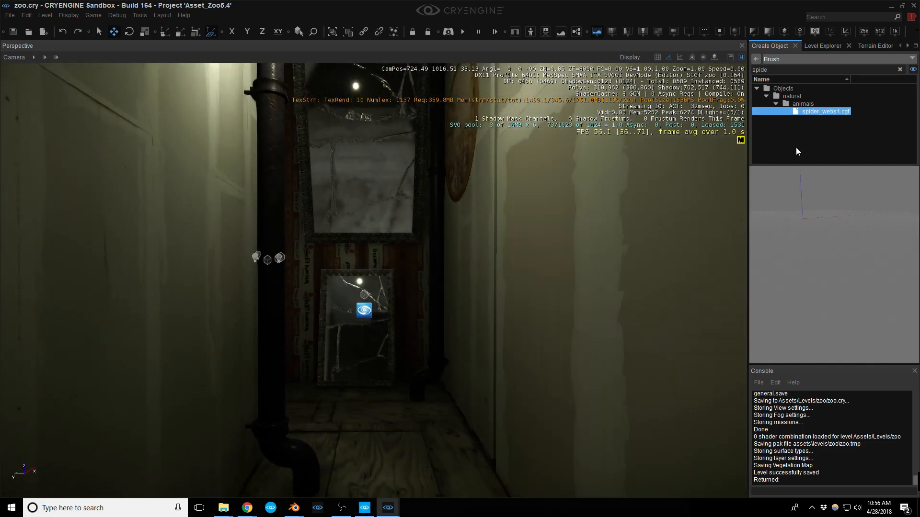
Place the spider_webs1.cgf brush in the corridor by the mirrors and raise it to the ceiling
left_click_drag(818, 113, 410, 378)
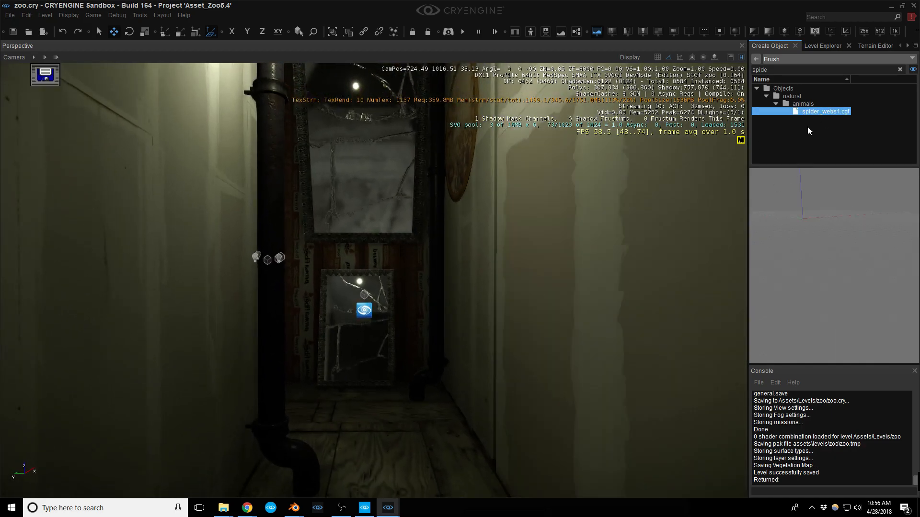
mouse_move(366, 482)
left_mouse_down()
mouse_move(446, 420)
mouse_move(418, 438)
left_mouse_up()
left_click_drag(420, 401, 421, 72)
right_click_drag(421, 72, 421, 43)
Rotate the spider web and move it into the ceiling corner between the hanging mirror and the round painting's wall
key("3")
mouse_move(368, 209)
left_mouse_down()
mouse_move(395, 207)
mouse_move(382, 288)
mouse_move(389, 263)
left_mouse_up()
key("1")
left_click_drag(381, 218, 404, 116)
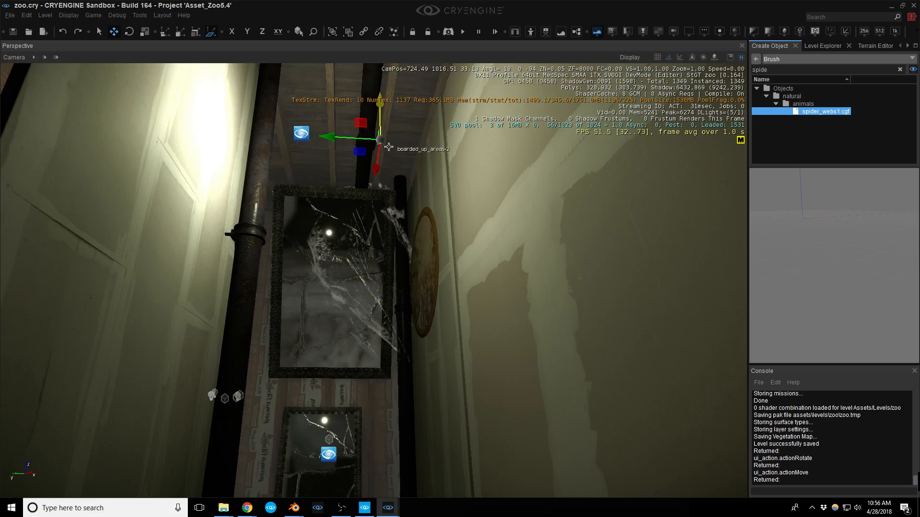
left_click_drag(378, 175, 391, 144)
View the spider web from further down the corridor and scale it slightly to fit the corner
right_click_drag(390, 144, 391, 186)
key("w")
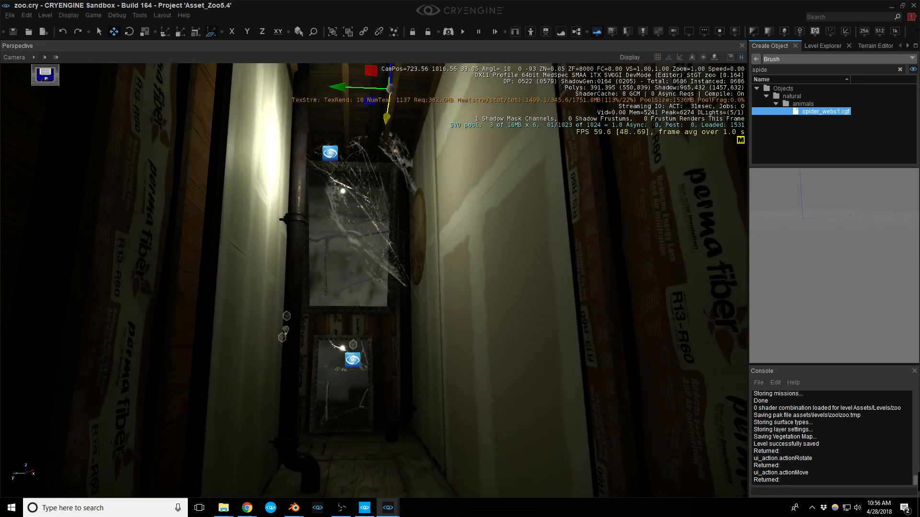
key("d")
key("a")
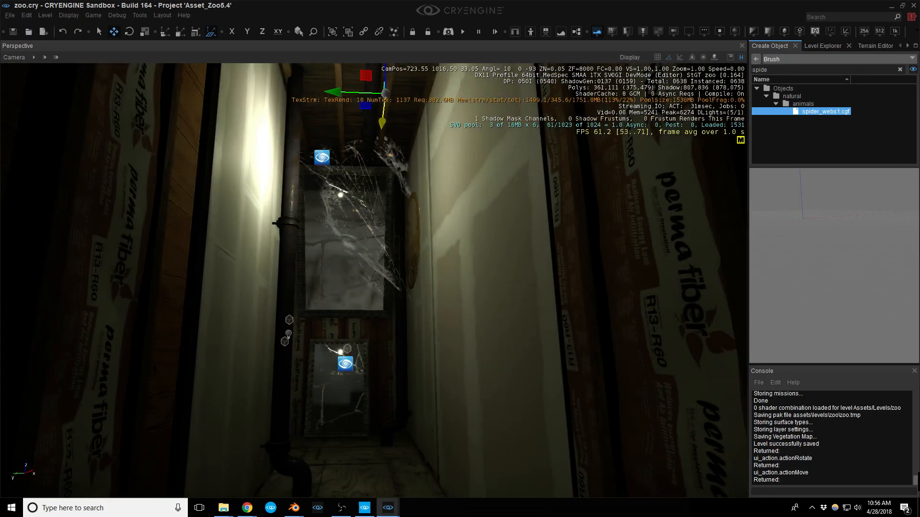
right_click_drag(391, 174, 392, 154)
key("4")
left_click_drag(375, 186, 382, 190)
key("2")
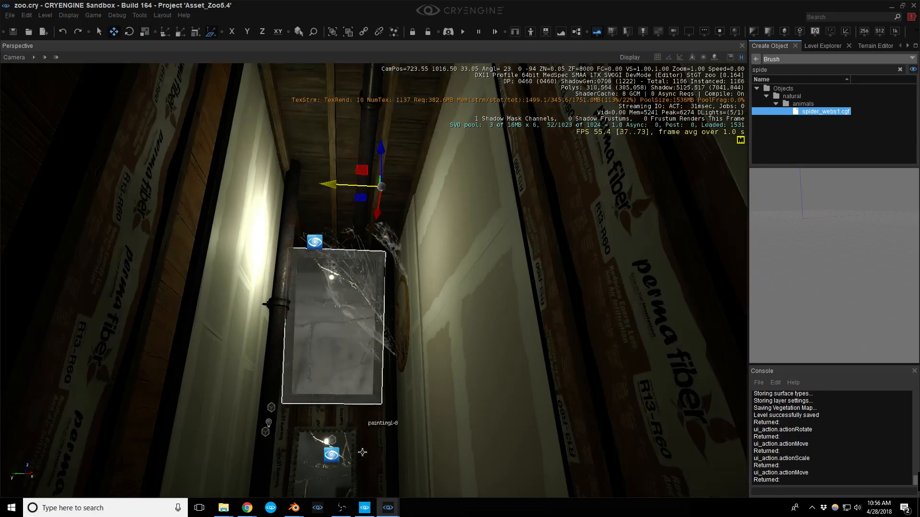
Switch to Blender's spider_webs.blend and examine the web model beside its texture sheet
mouse_move(294, 508)
left_click(675, 469)
middle_click_drag(522, 211, 516, 237)
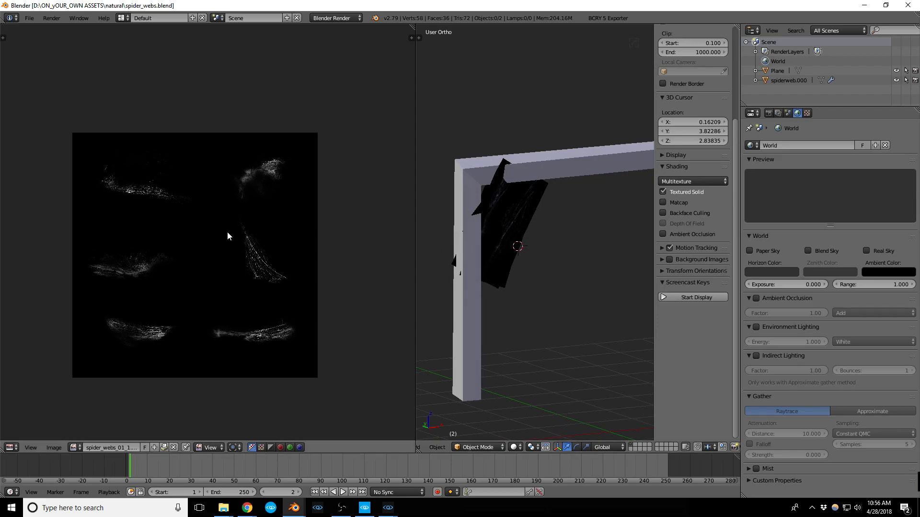
scroll(164, 263, "up", 3)
scroll(134, 265, "down", 2)
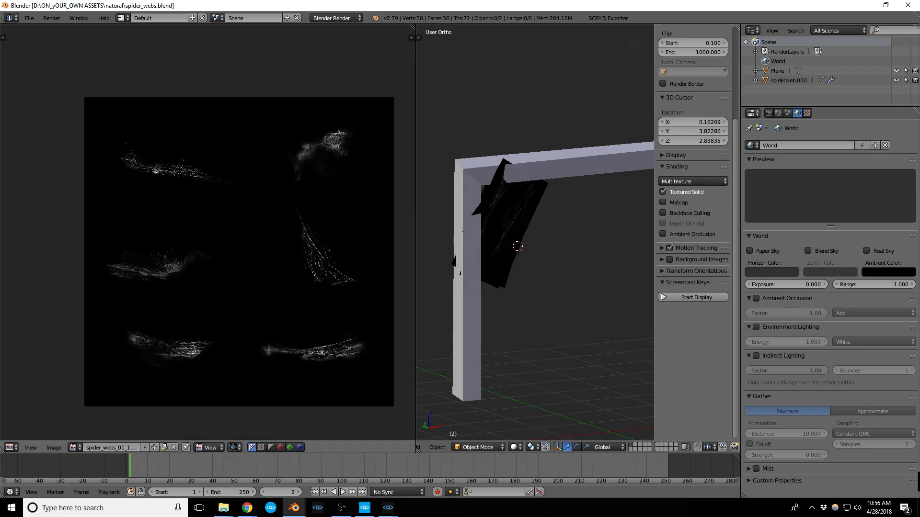
On the Creative Shrimp spider web tutorial page in the browser, open the spider webs texture at full size, then return to Blender
key("alt+Tab")
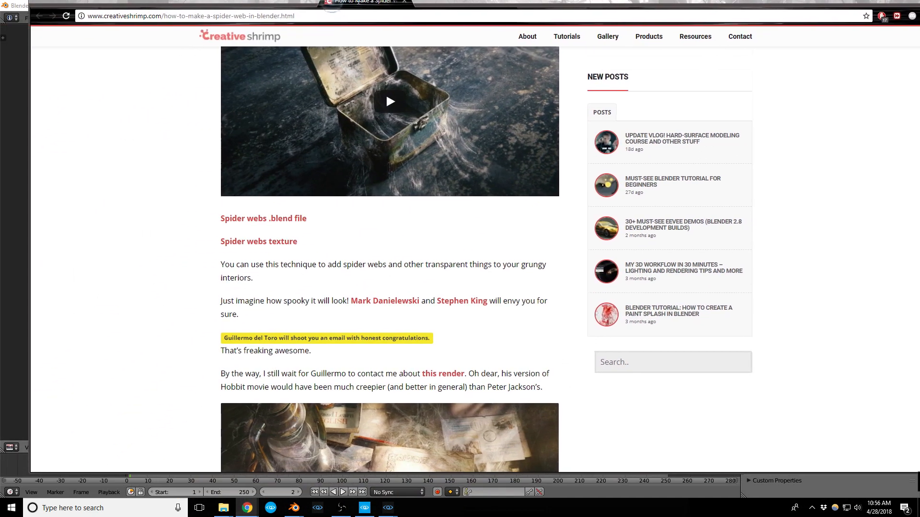
scroll(103, 209, "up", 5)
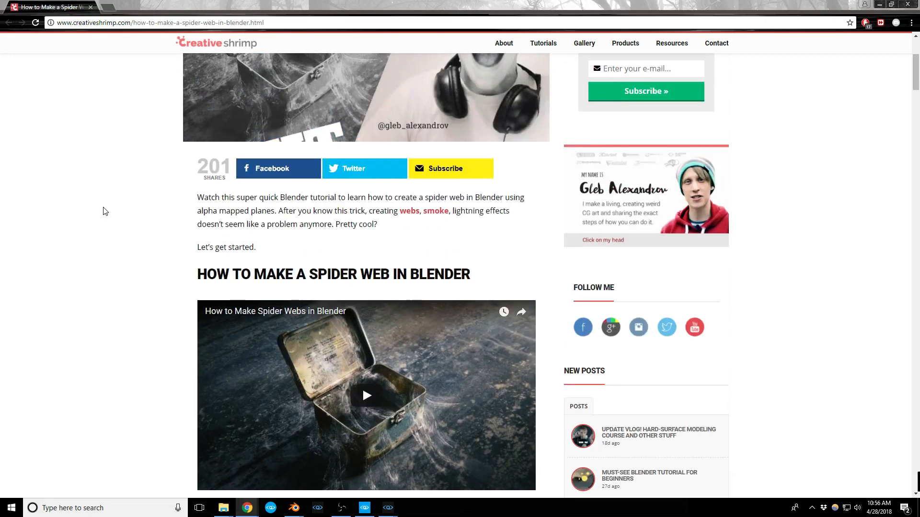
scroll(105, 211, "down", 2)
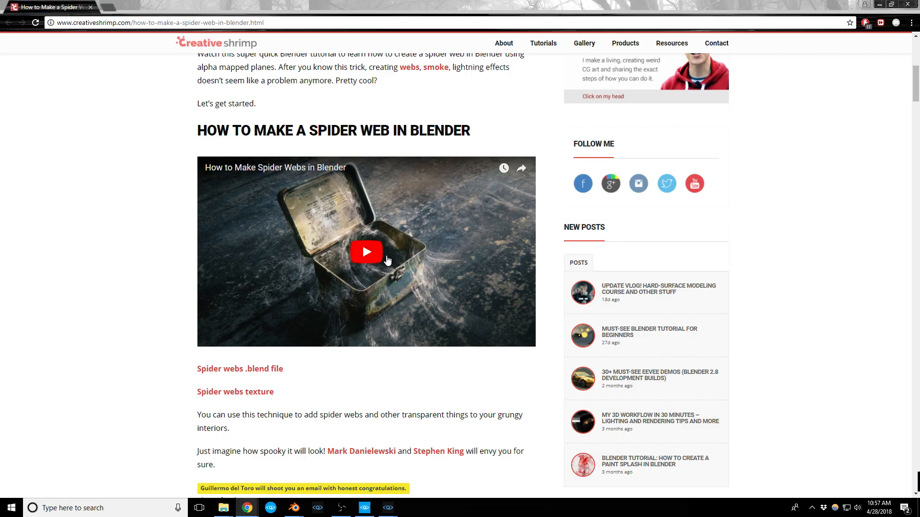
scroll(176, 289, "down", 2)
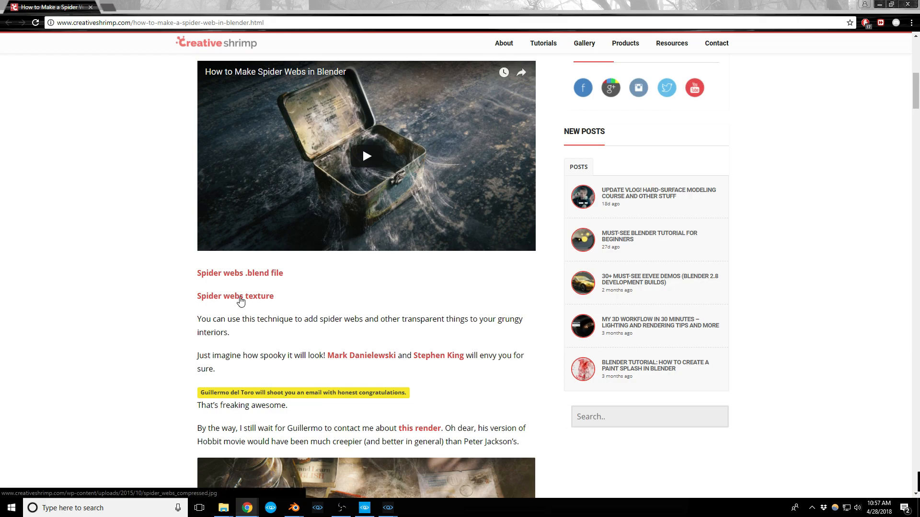
left_click(241, 300)
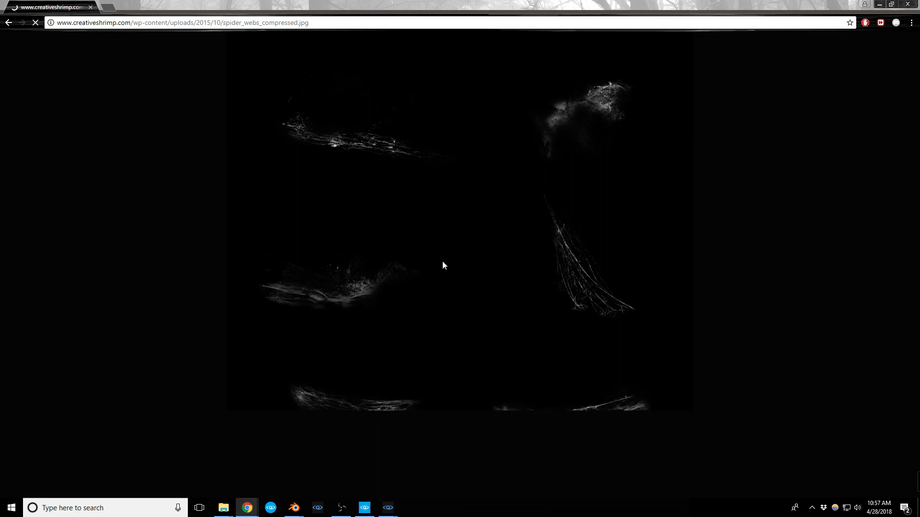
left_click(461, 335)
left_click(485, 296)
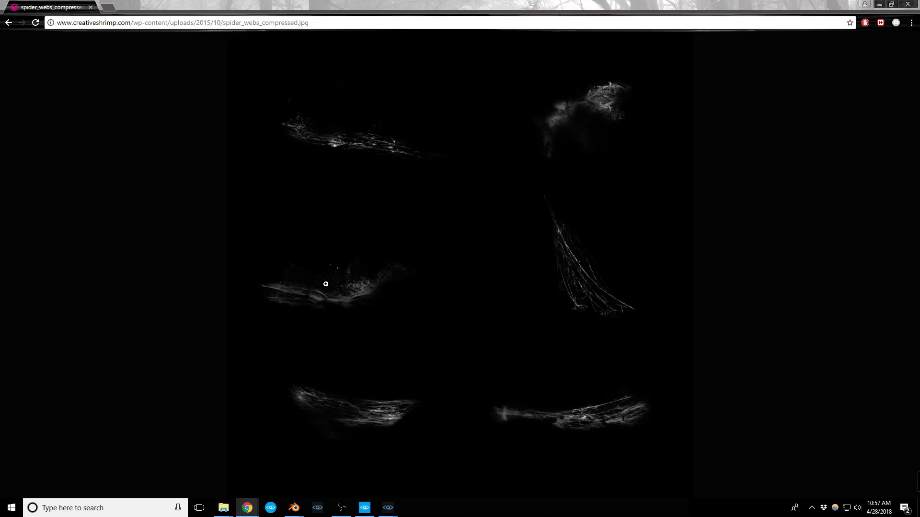
left_click(326, 284)
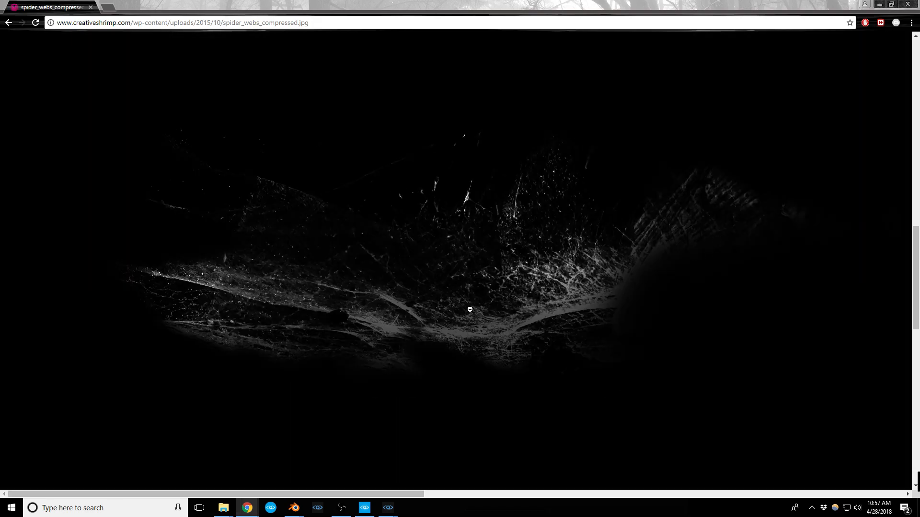
left_click(879, 5)
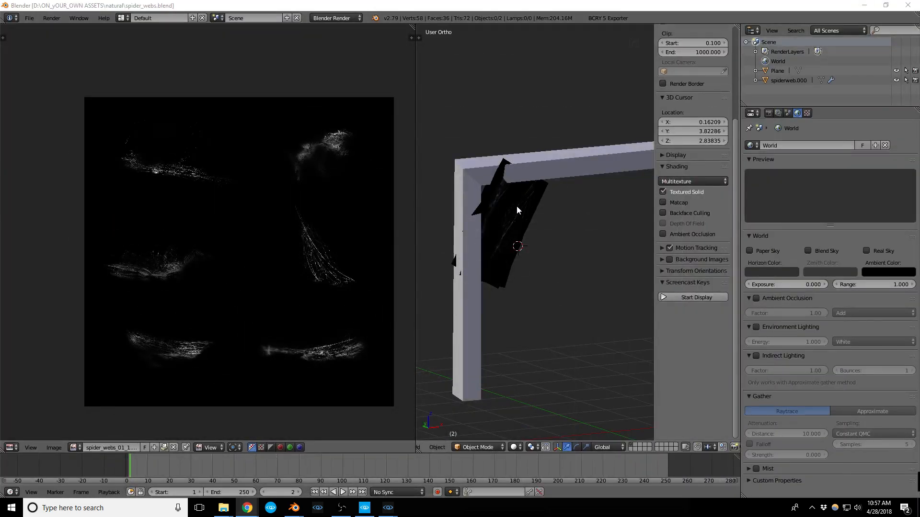
Select the web's Plane object and show all its faces in Edit Mode over the texture's UV layout
middle_click_drag(516, 223, 479, 212)
scroll(496, 209, "up", 3)
right_click(519, 234)
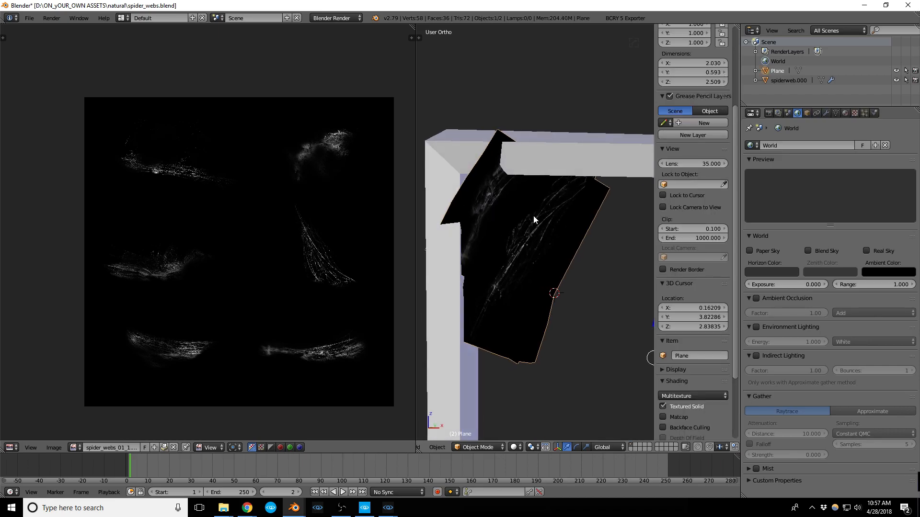
key("Tab")
key("a")
middle_click_drag(572, 223, 547, 235)
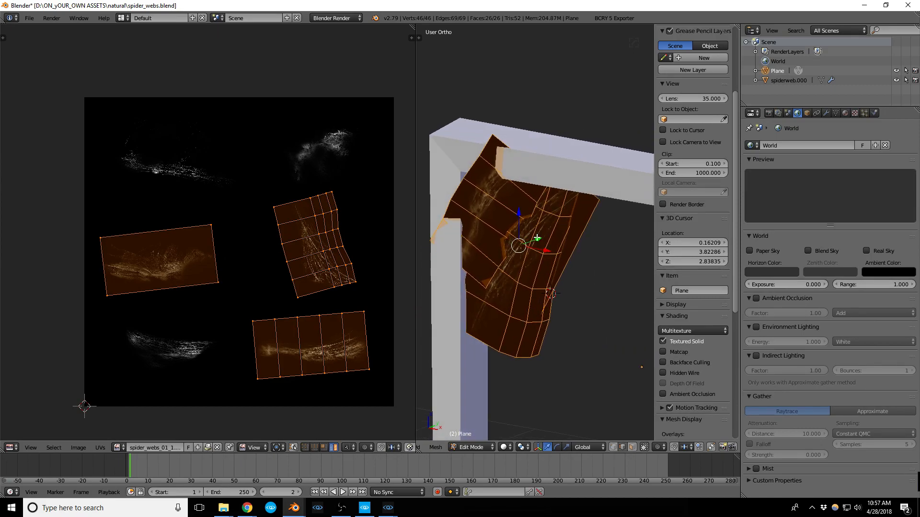
Display the web mesh in wireframe with nothing selected, maximize the 3D view and examine its curved, layered planes
scroll(537, 240, "up", 3)
scroll(536, 240, "down", 3)
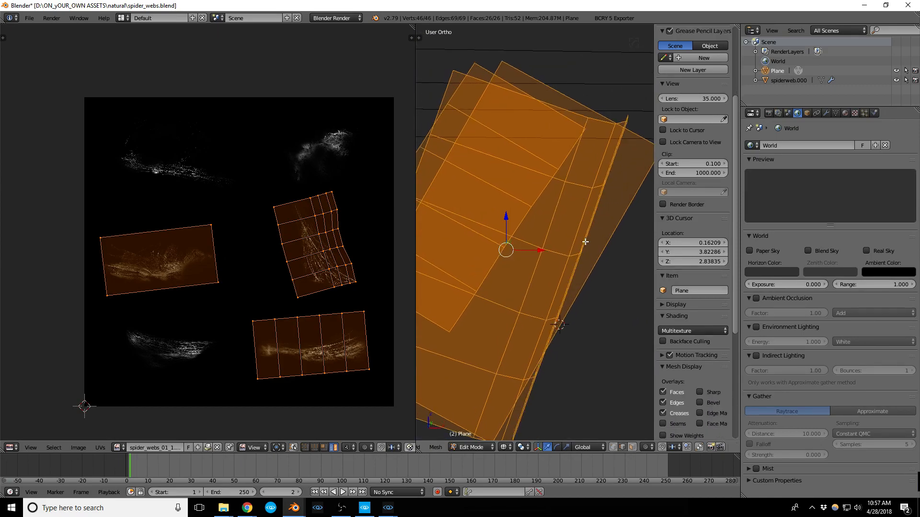
key("z")
key("a")
key("shift+space")
scroll(515, 236, "down", 3)
middle_click_drag(529, 253, 498, 227)
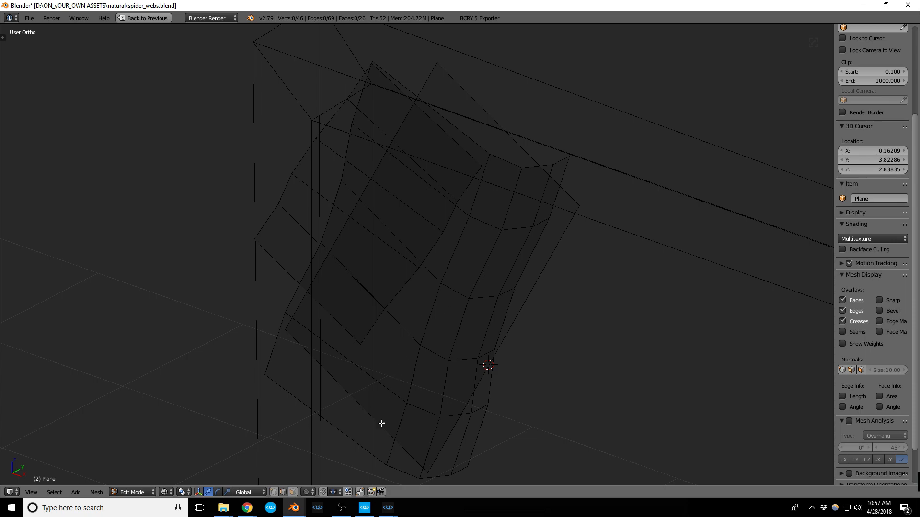
Switch back to the CRYENGINE zoo level, view the spider web up close and open its material
mouse_move(388, 508)
left_click(246, 462)
mouse_move(353, 342)
right_mouse_down()
mouse_move(400, 347)
mouse_move(311, 336)
mouse_move(395, 340)
right_mouse_up()
key("w")
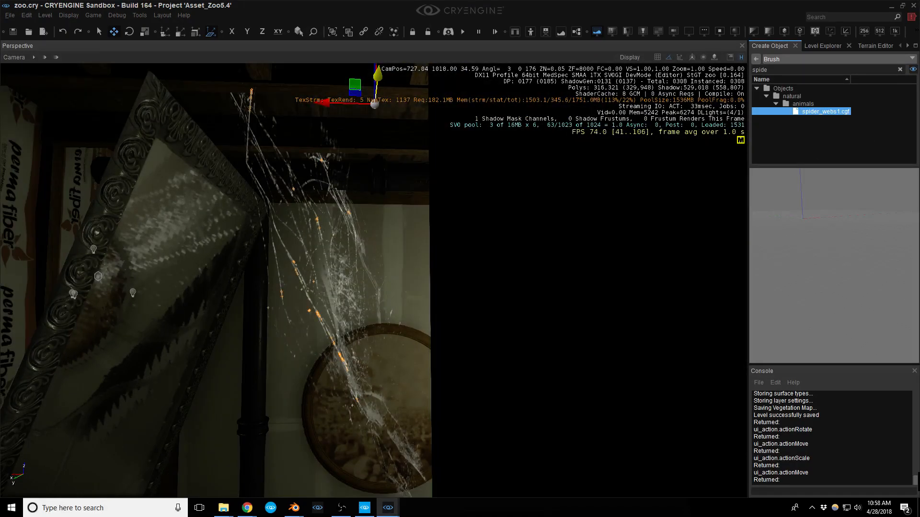
key("m")
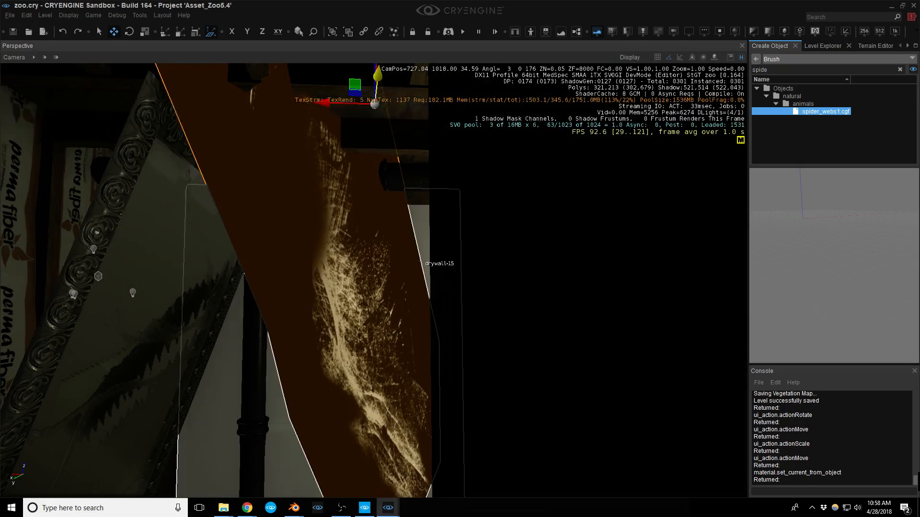
Examine the spider web's unmasked planes from behind, from above and from down the corridor
right_click_drag(433, 263, 499, 419)
key("s")
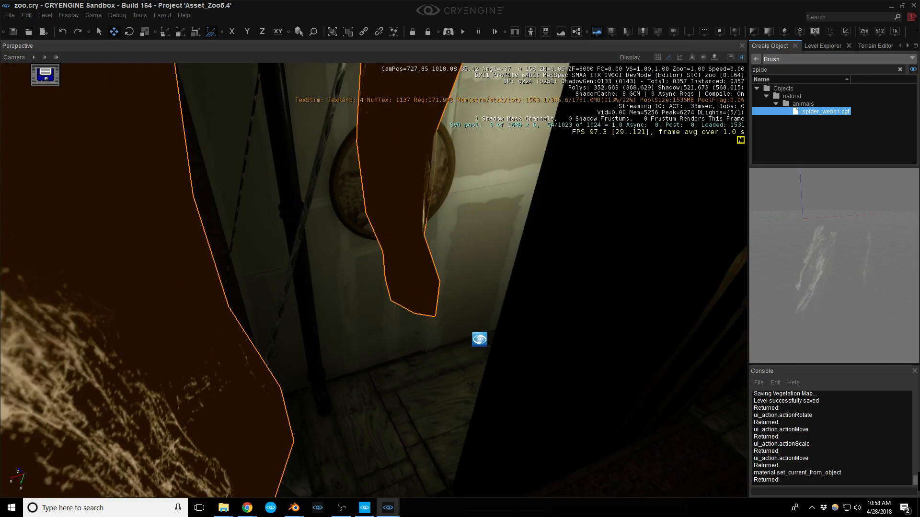
key("d")
key("a")
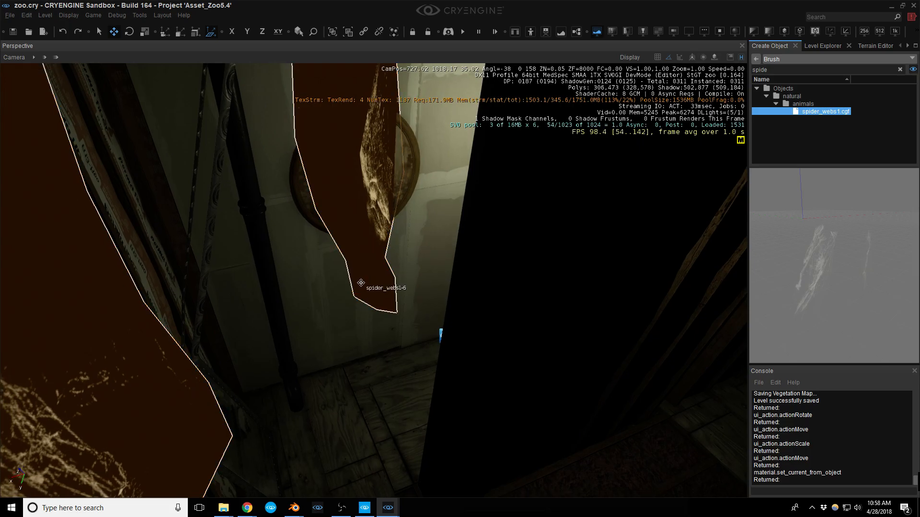
key("d")
mouse_move(382, 305)
right_mouse_down()
mouse_move(218, 298)
mouse_move(390, 292)
mouse_move(416, 261)
mouse_move(479, 227)
mouse_move(425, 257)
right_mouse_up()
key("w")
key("w")
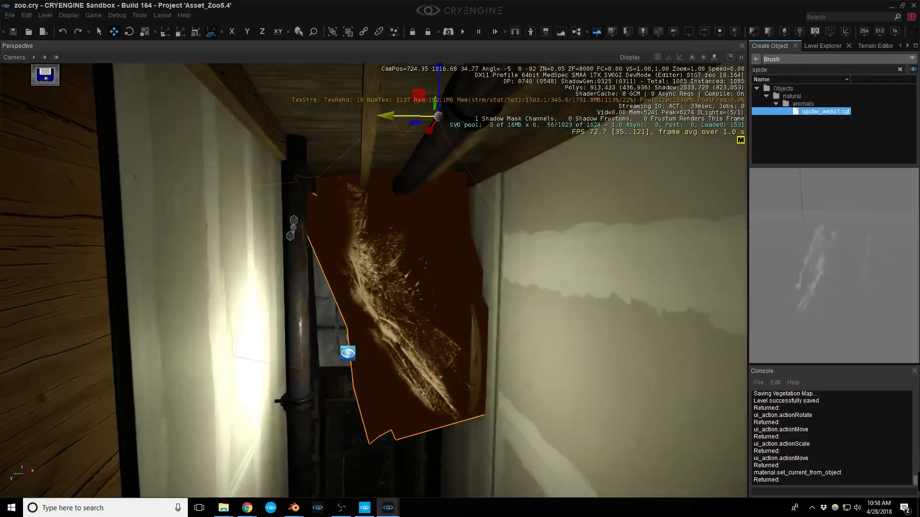
middle_click_drag(425, 258, 437, 332)
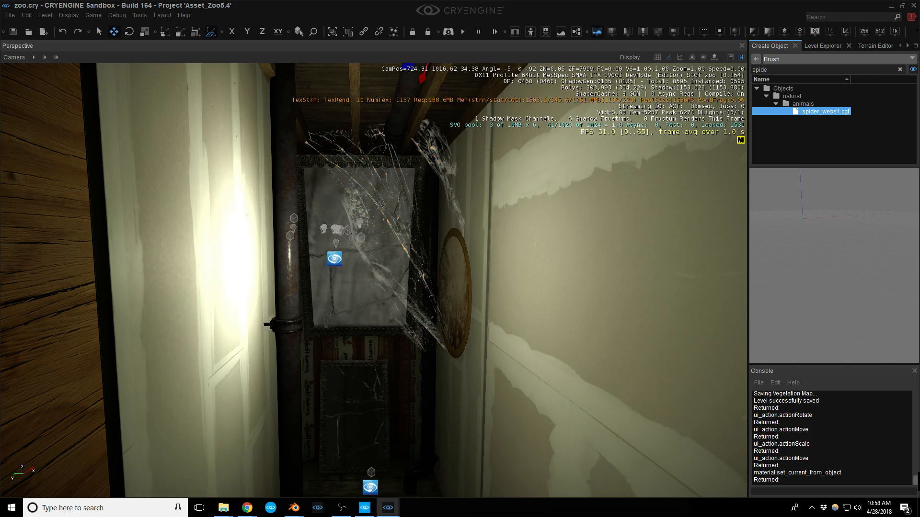
Open the Material Editor on spider_webs1's mat submaterial and preview the spider_webs_diff2.dds diffuse map with its alpha channel beside it
key("m")
mouse_move(753, 255)
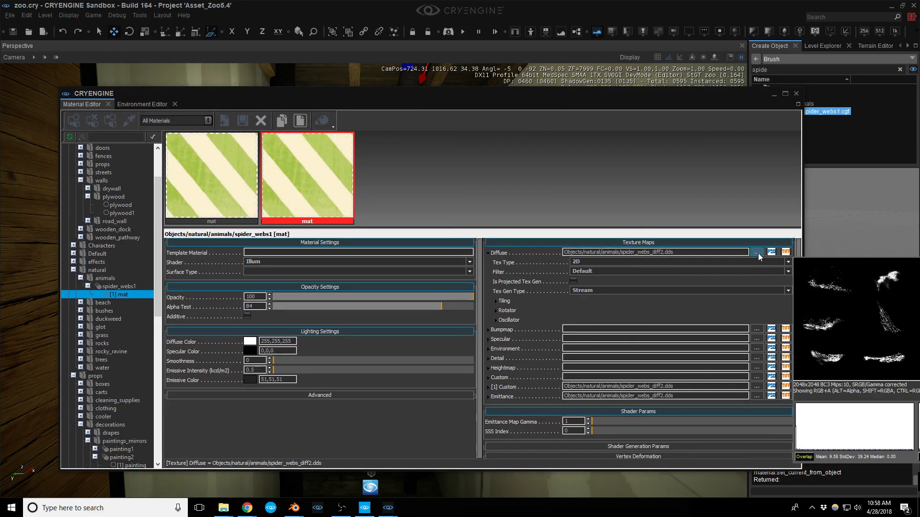
left_click_drag(639, 100, 491, 104)
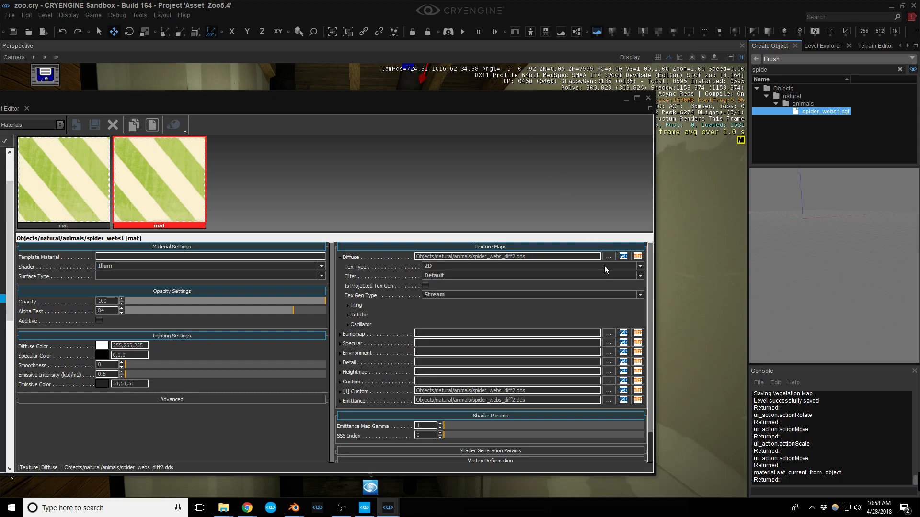
mouse_move(608, 258)
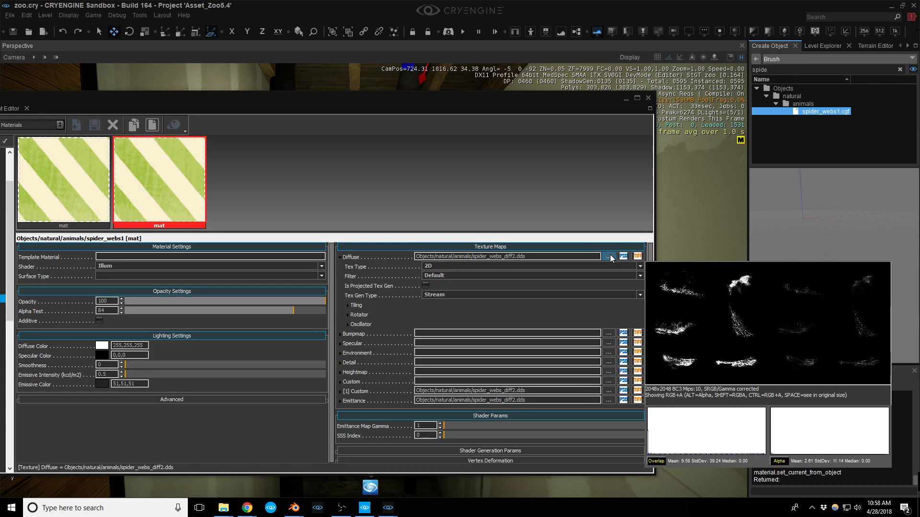
Uncover the web in the viewport by moving the Material Editor aside, and set the mat submaterial's Emissive Intensity to 0
key("ctrl+s")
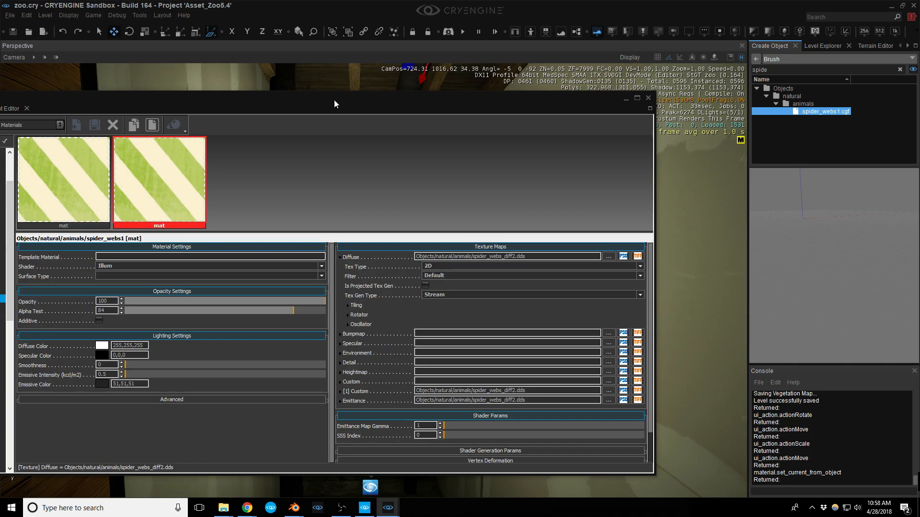
left_click_drag(331, 99, 827, 91)
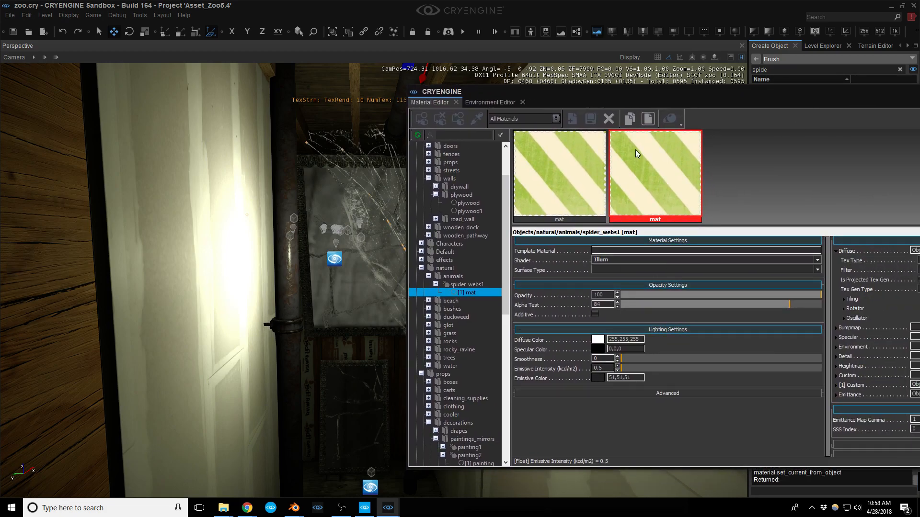
left_click_drag(648, 93, 748, 68)
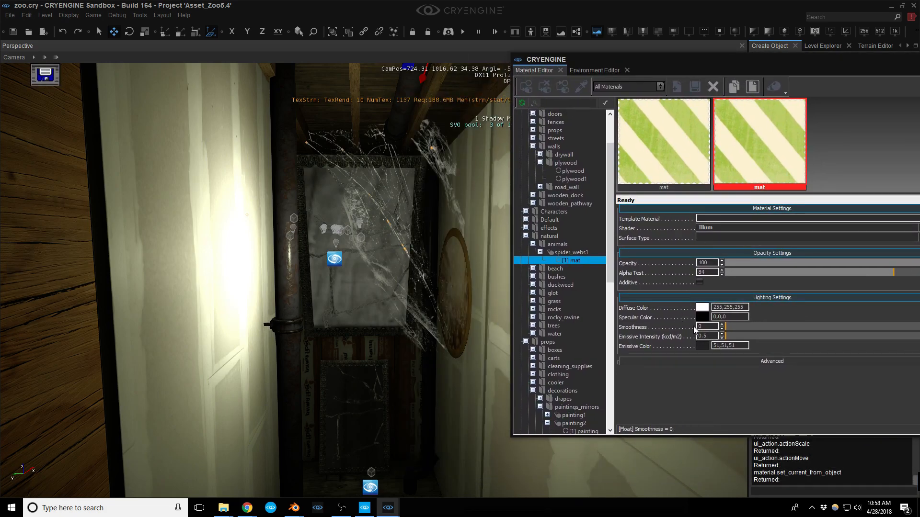
key("Return")
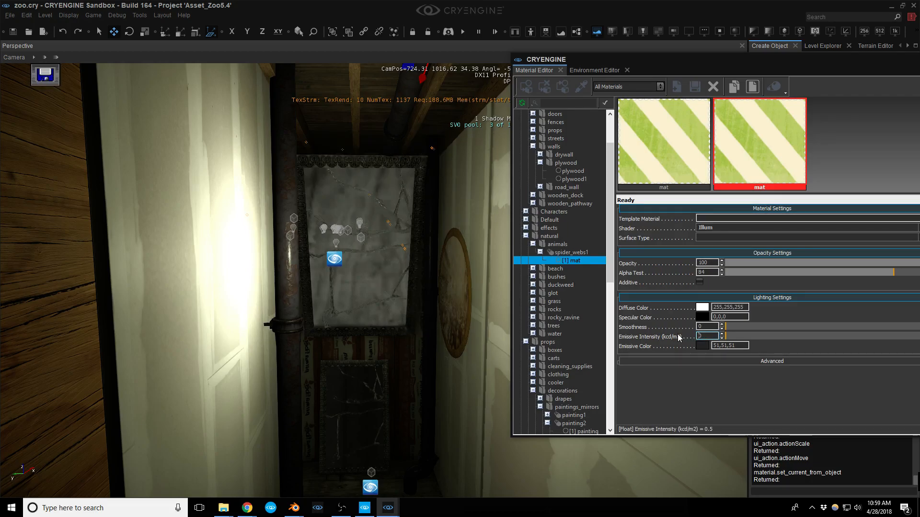
right_click_drag(469, 331, 475, 326)
key("alt+Tab")
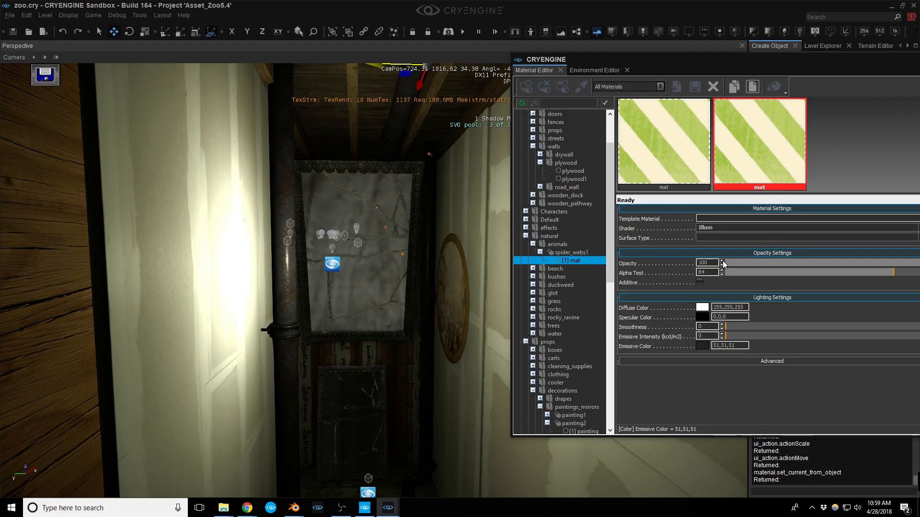
Lower the mat submaterial's Alpha Test to 13 and examine the spider web up close in front of the mirror
mouse_move(757, 272)
left_mouse_down()
mouse_move(744, 275)
mouse_move(752, 274)
left_mouse_up()
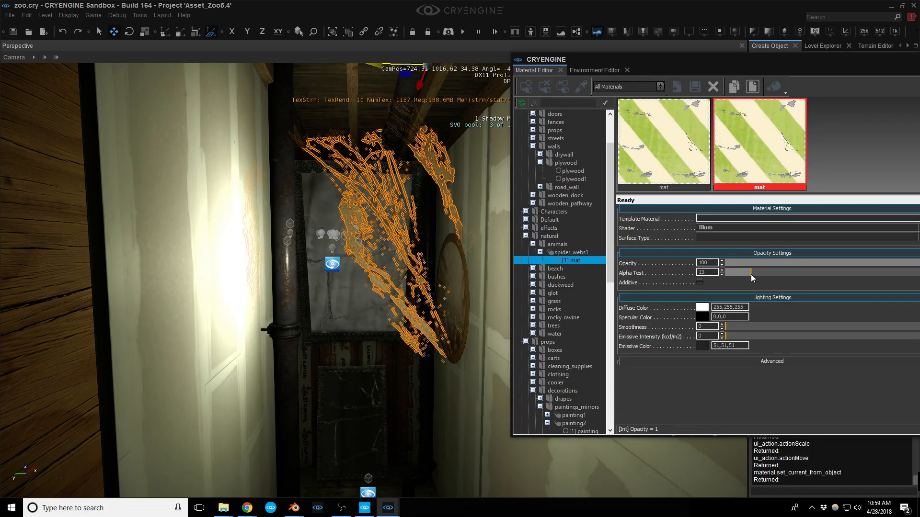
right_click_drag(452, 261, 456, 262)
key("Escape")
right_click_drag(412, 211, 417, 190)
key("w")
key("w")
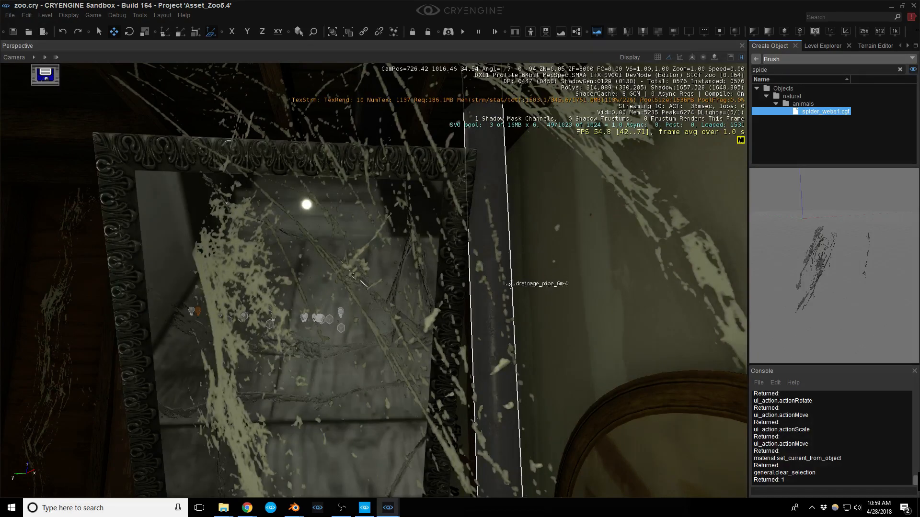
right_click_drag(481, 271, 480, 283)
key("s")
key("w")
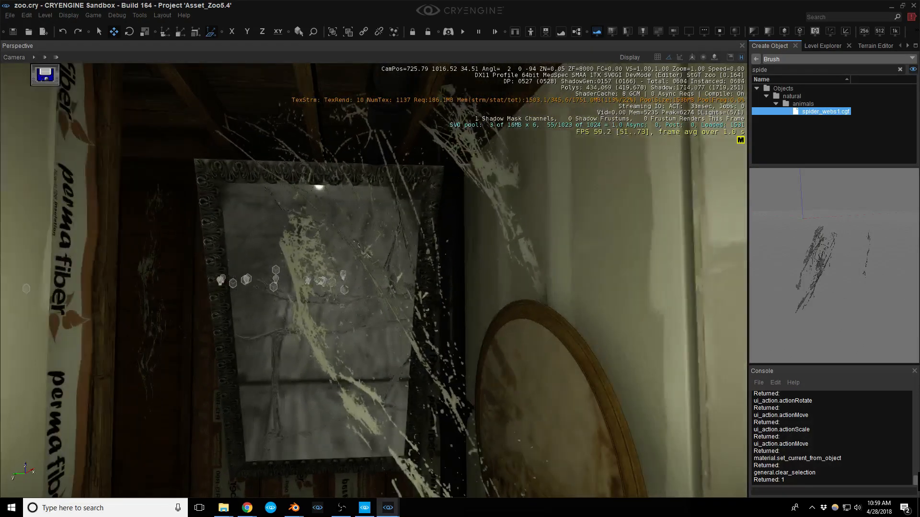
Reopen the spider web's material beside the web and set its Emissive Intensity to 0.5
key("m")
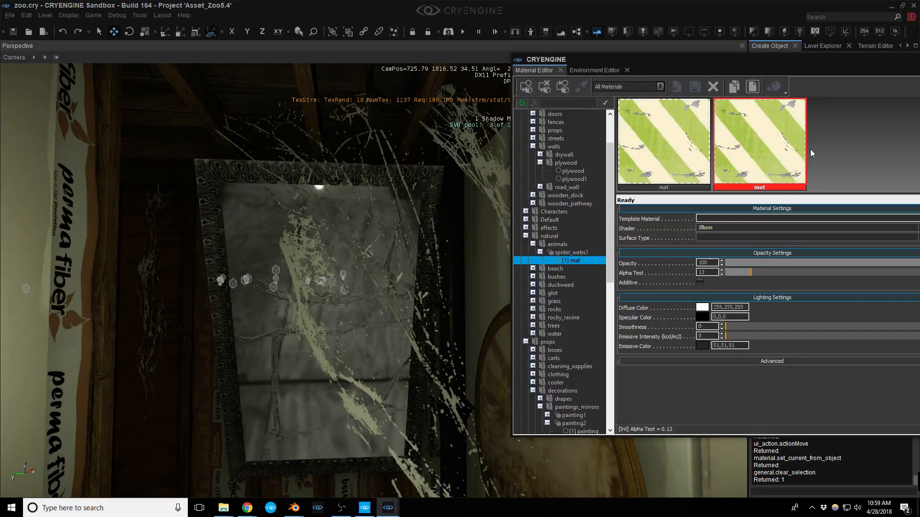
left_click_drag(739, 74, 656, 75)
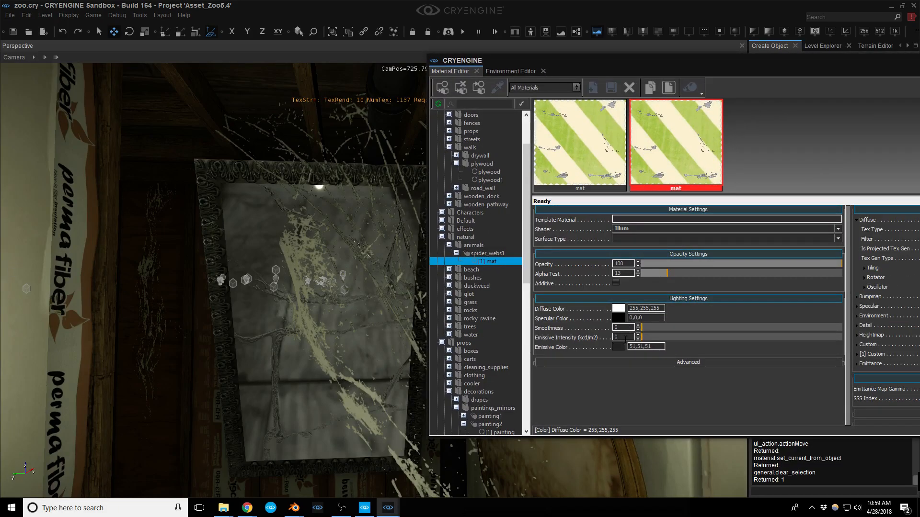
left_click(617, 338)
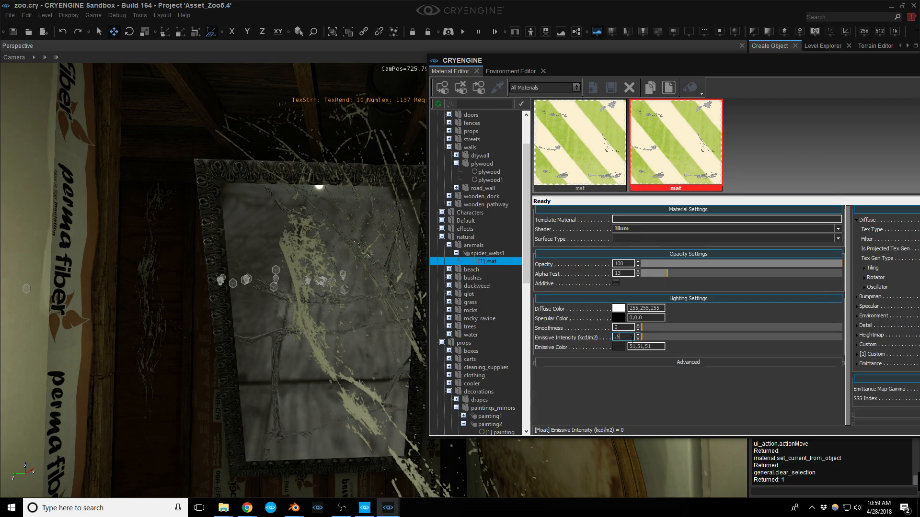
key("Return")
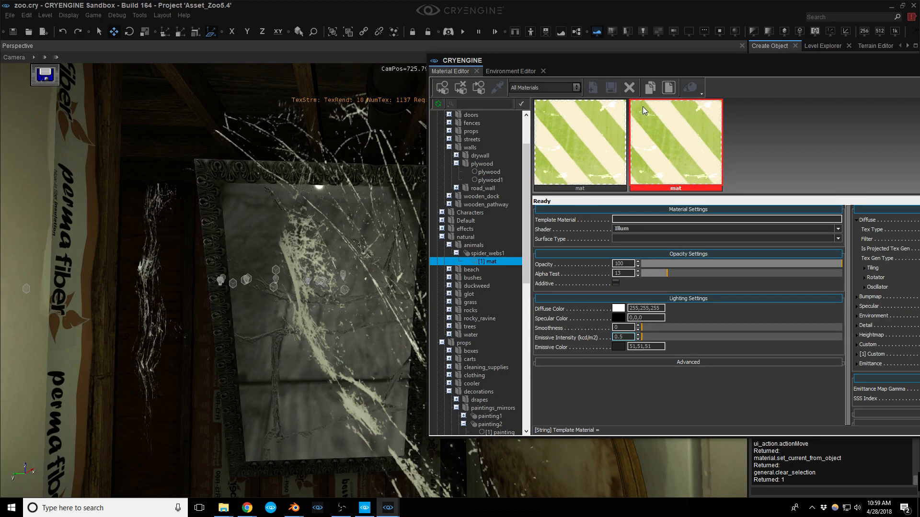
left_click_drag(648, 62, 732, 77)
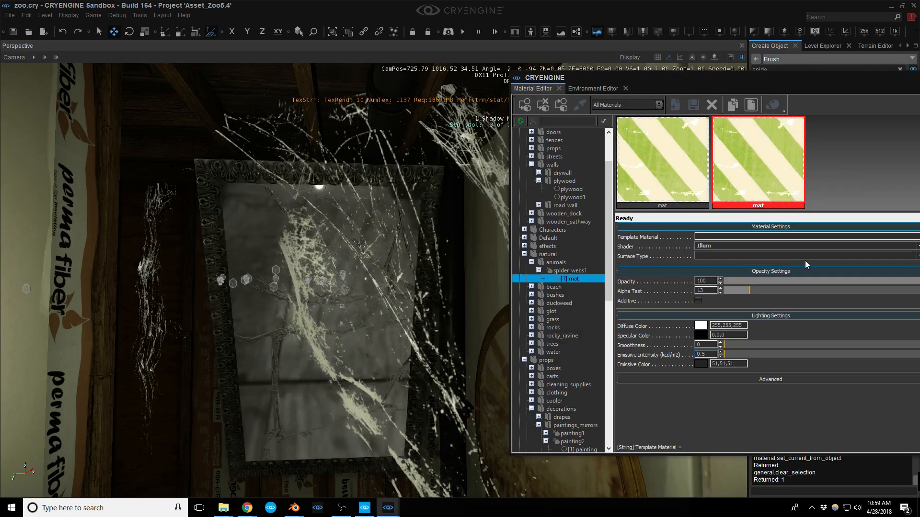
Raise the web material's Alpha Test to 86 and view the strands from close up and from farther back
left_click_drag(759, 289, 918, 290)
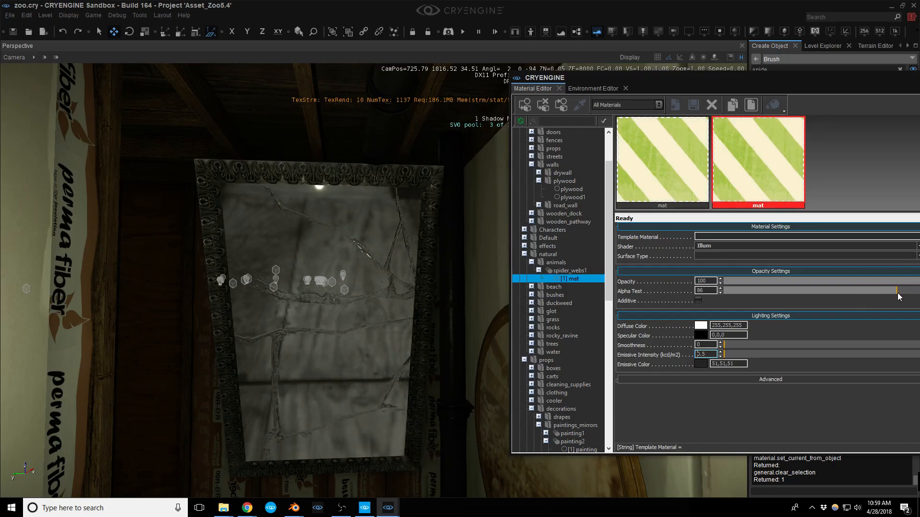
right_click_drag(413, 246, 413, 257)
right_click_drag(390, 148, 432, 204)
key("ctrl+z")
key("s")
key("space")
left_click(429, 129)
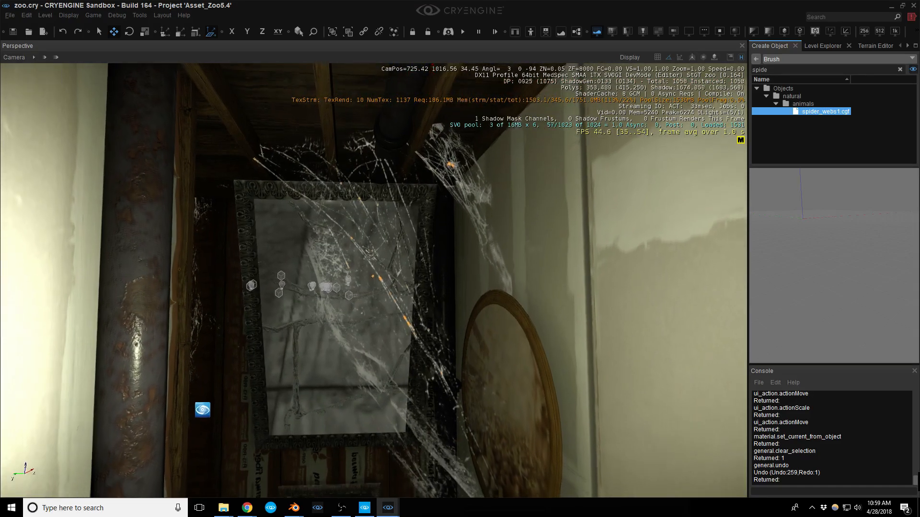
key("w")
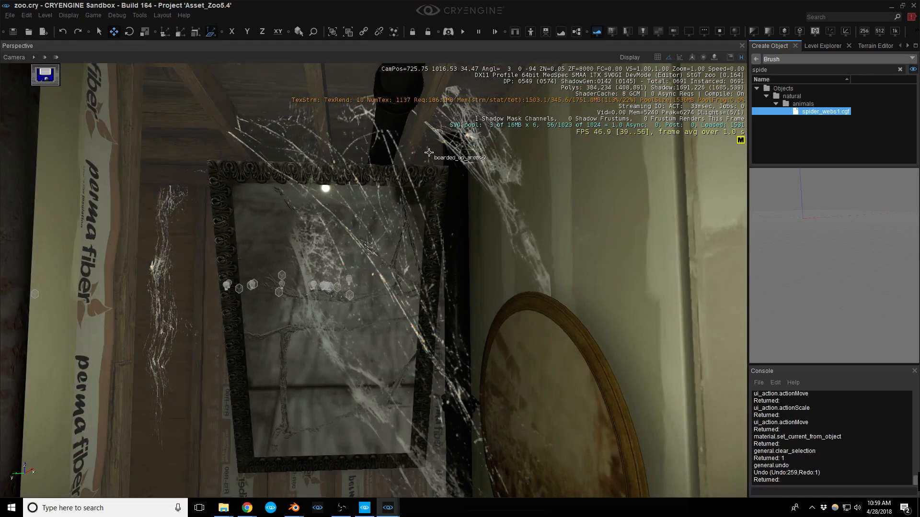
Lower the web material's Alpha Test to 50, check the web in the corridor, and fine-tune the value to 54
key("m")
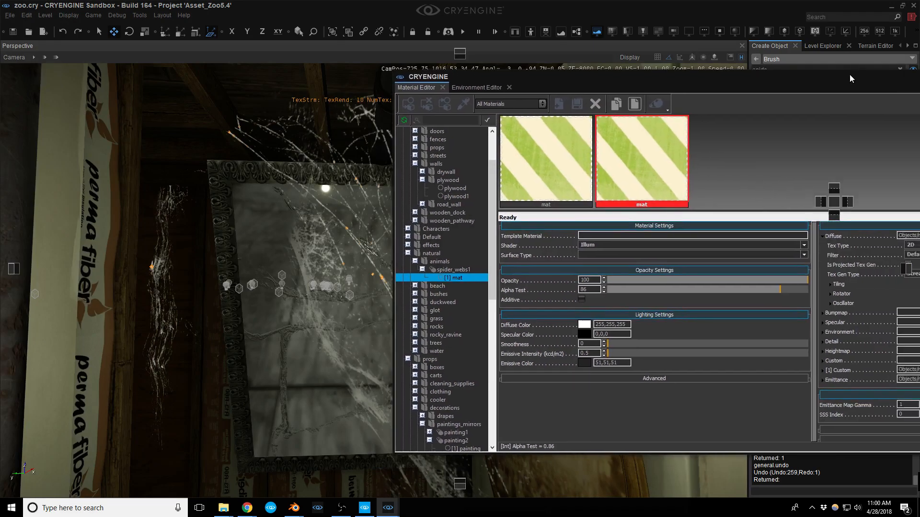
left_click(706, 289)
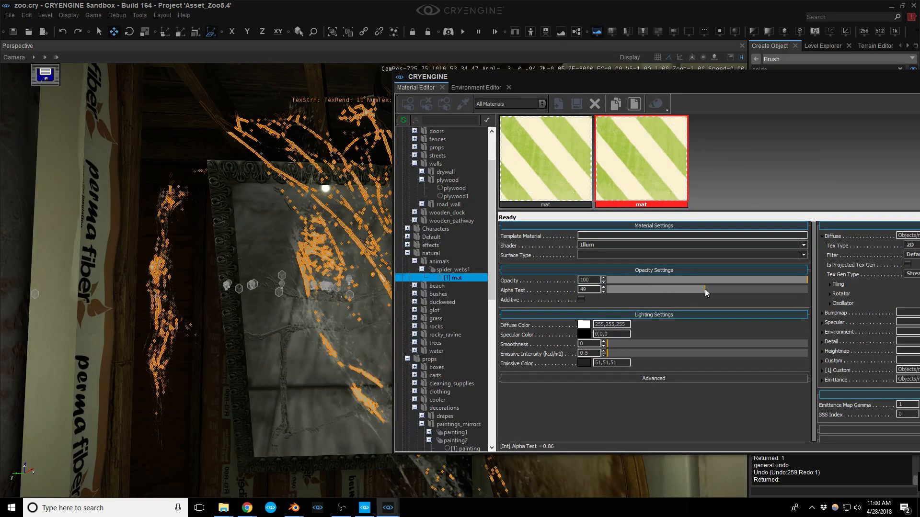
left_click(308, 112)
right_click_drag(308, 112, 307, 124)
key("m")
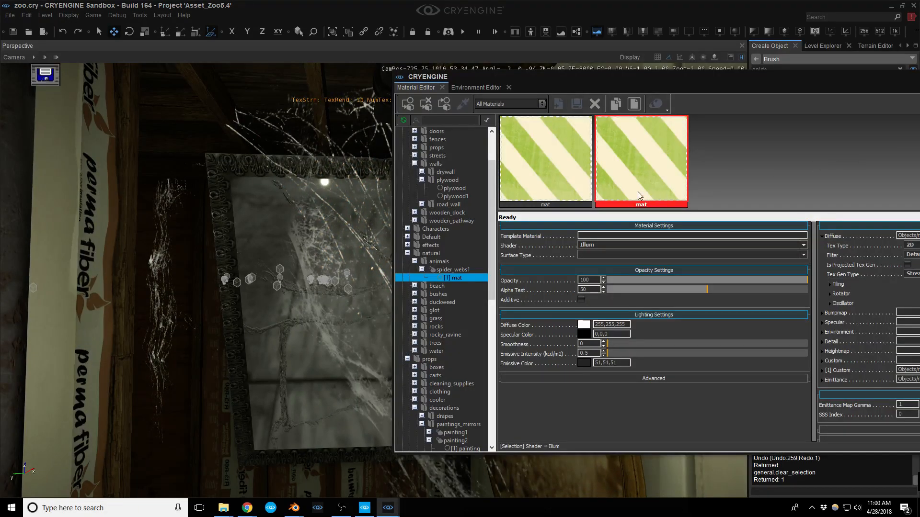
left_click_drag(605, 84, 664, 78)
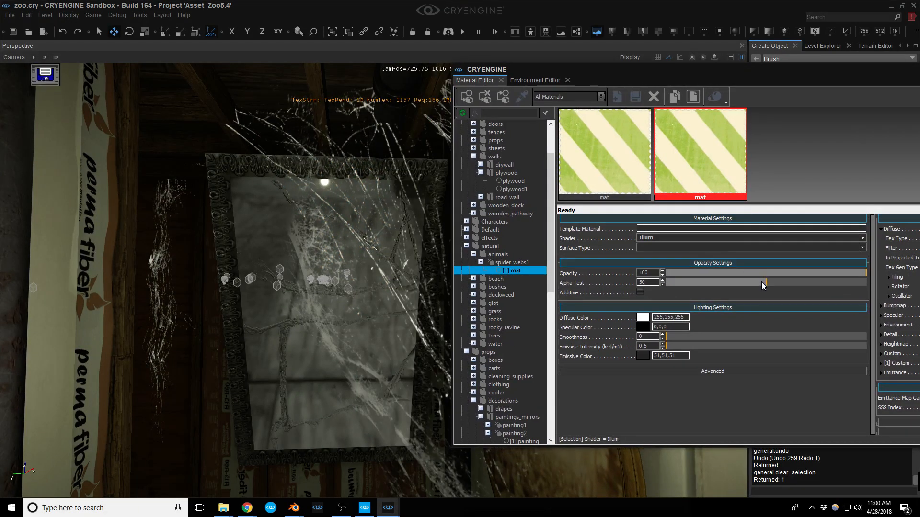
left_click_drag(809, 281, 775, 289)
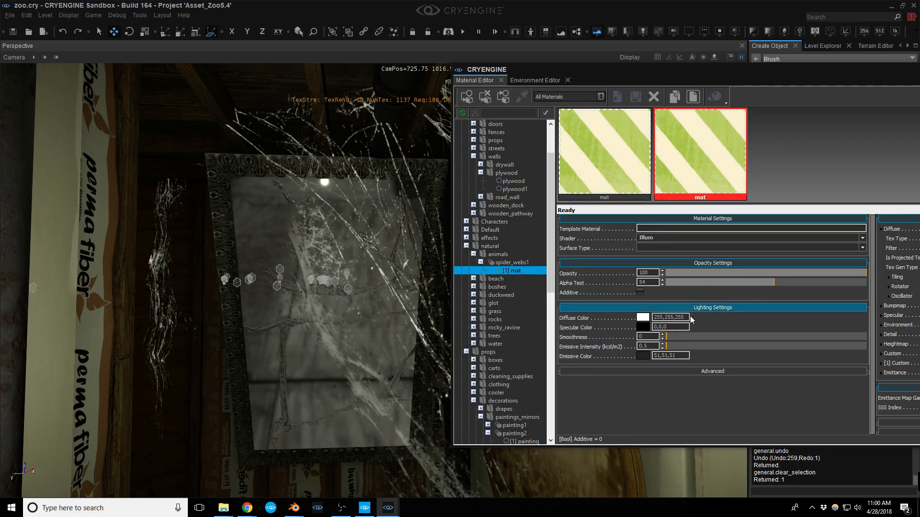
Try an Emissive Intensity of 10 on the web material and set it back to 0.5
mouse_move(669, 347)
left_mouse_down()
mouse_move(660, 345)
mouse_move(676, 347)
left_mouse_up()
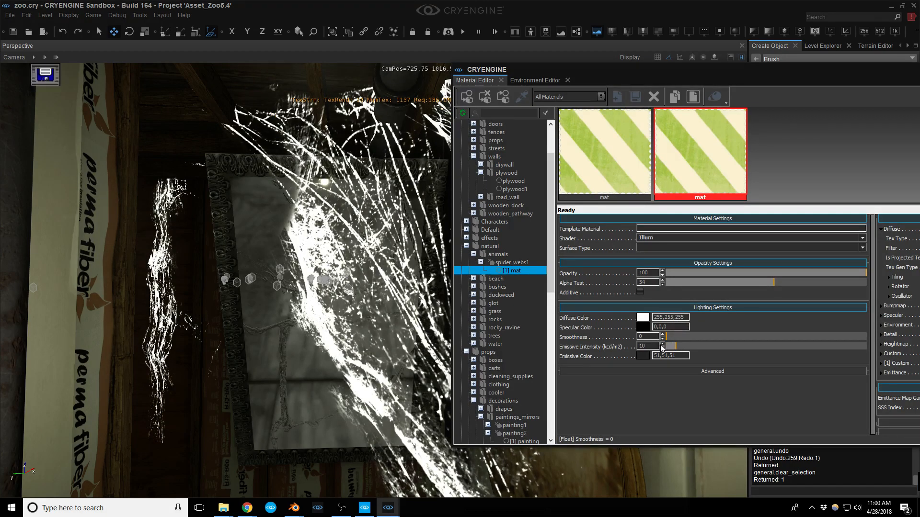
type("0.5")
key("Return")
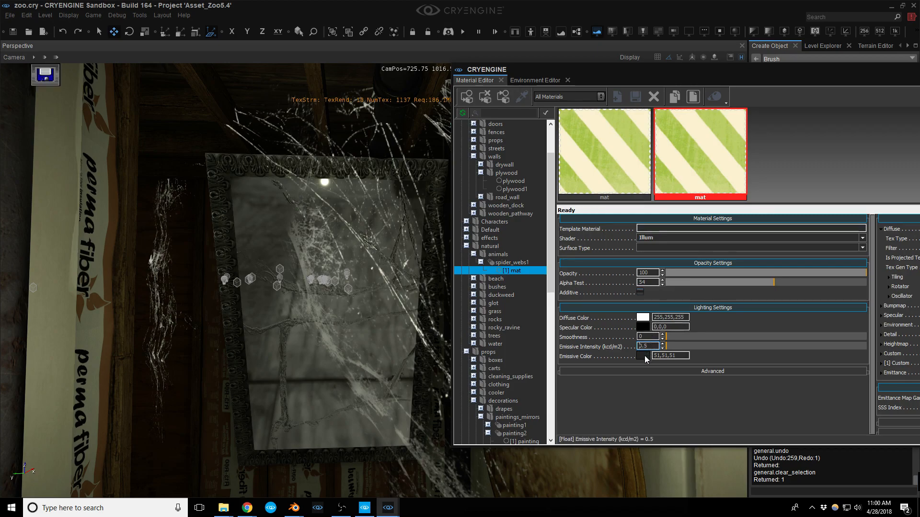
Try a white (255,255,255) Emissive Color on the web material and cancel the color change
left_click(643, 356)
left_click_drag(829, 227, 837, 209)
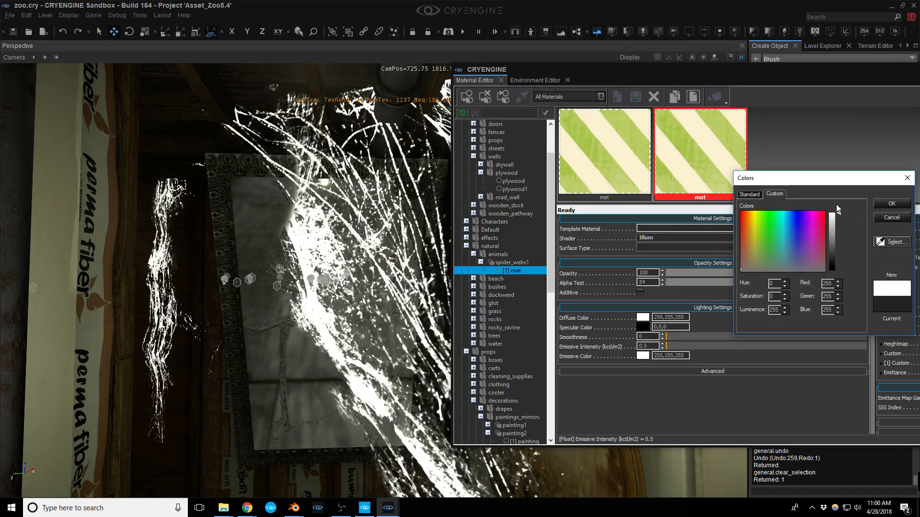
left_click(891, 218)
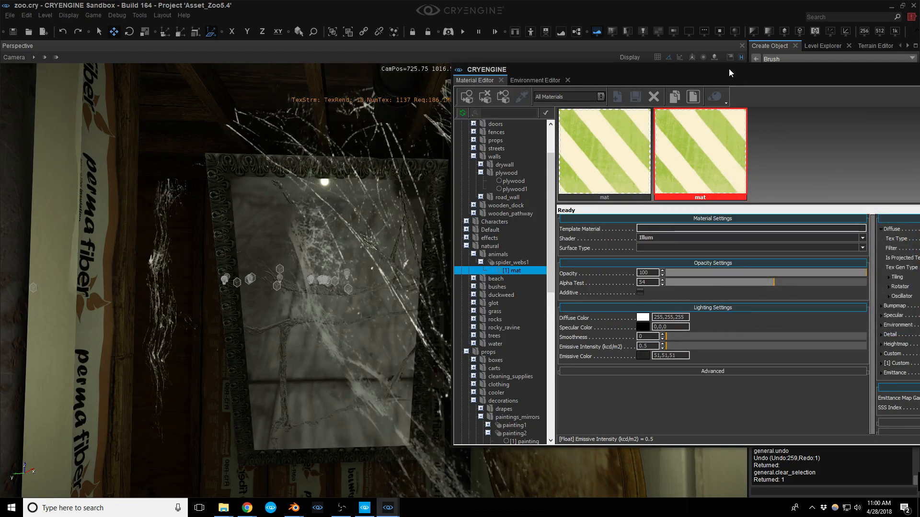
Move the Material Editor out of the way and examine the web, mirrors and painting from down the corridor
left_click_drag(729, 73, 919, 73)
mouse_move(527, 268)
right_mouse_down()
mouse_move(504, 206)
mouse_move(492, 249)
right_mouse_up()
key("s")
middle_click_drag(524, 220, 529, 265)
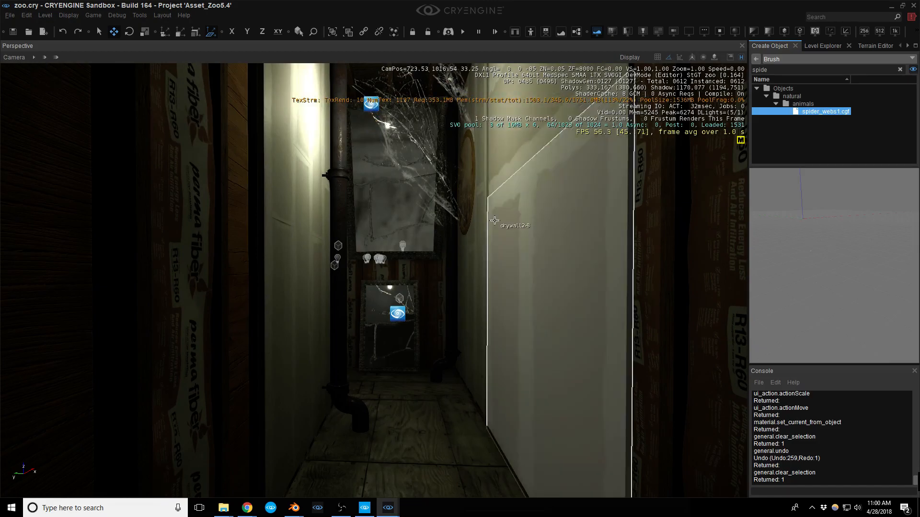
right_click_drag(495, 220, 493, 215)
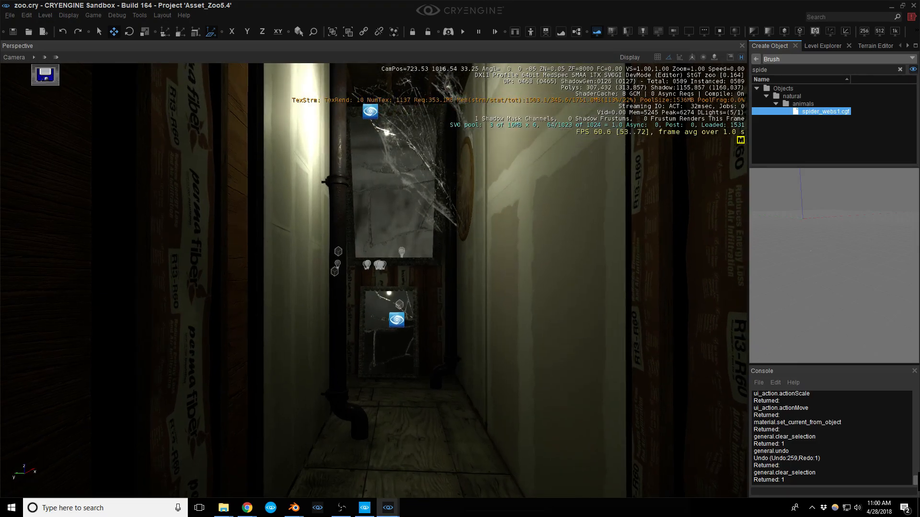
right_click_drag(412, 378, 412, 373)
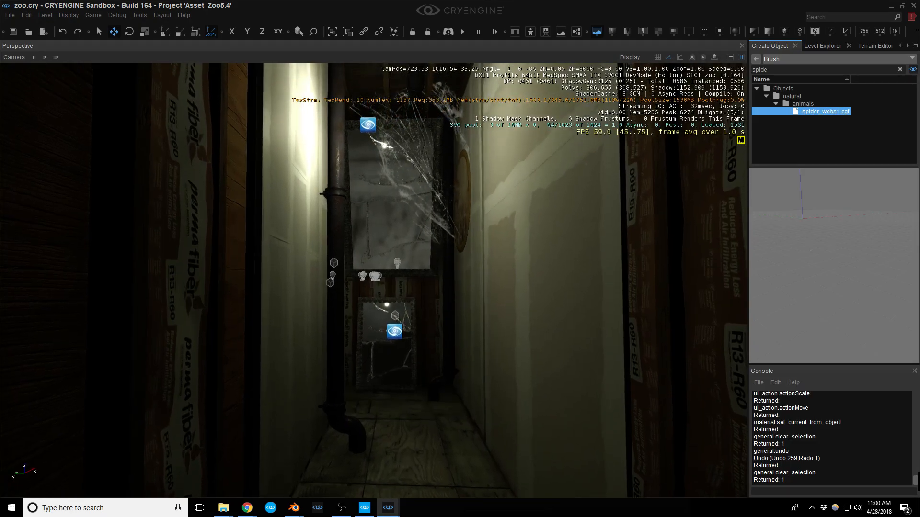
right_click_drag(428, 349, 425, 367)
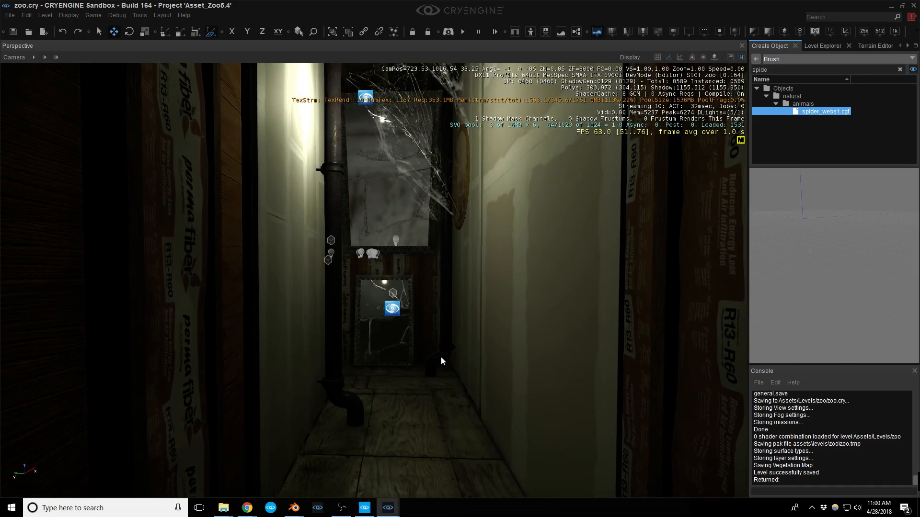
Create a Decal object from the Misc category and place it on the corridor floor
left_click(779, 71)
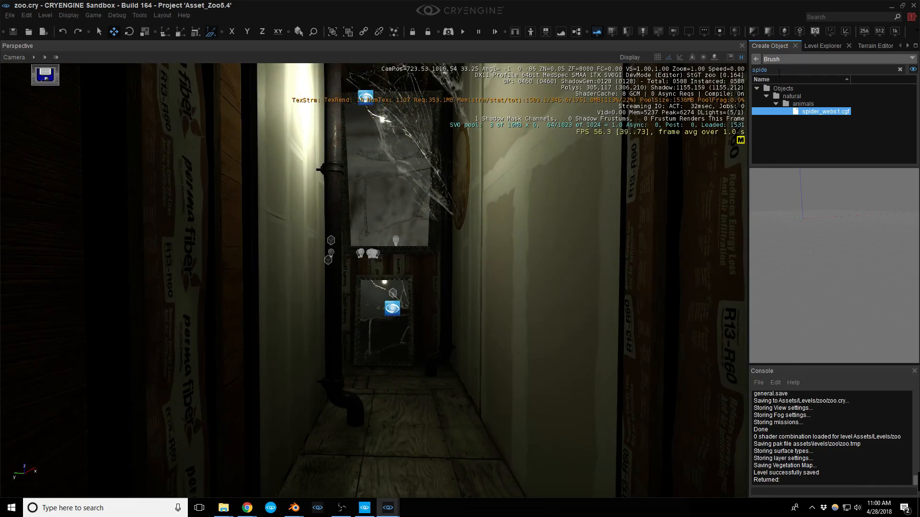
left_click(816, 58)
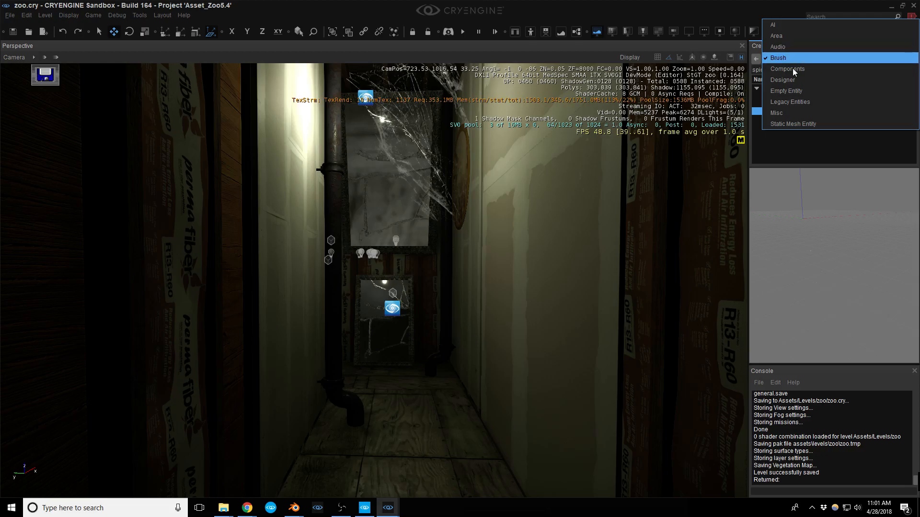
left_click(781, 112)
left_click(874, 85)
left_click(443, 430)
Raise the new decal above the floor and rotate it 90 degrees
key("2")
right_click_drag(447, 270, 447, 274)
key("2")
key("3")
left_click_drag(449, 278, 464, 250)
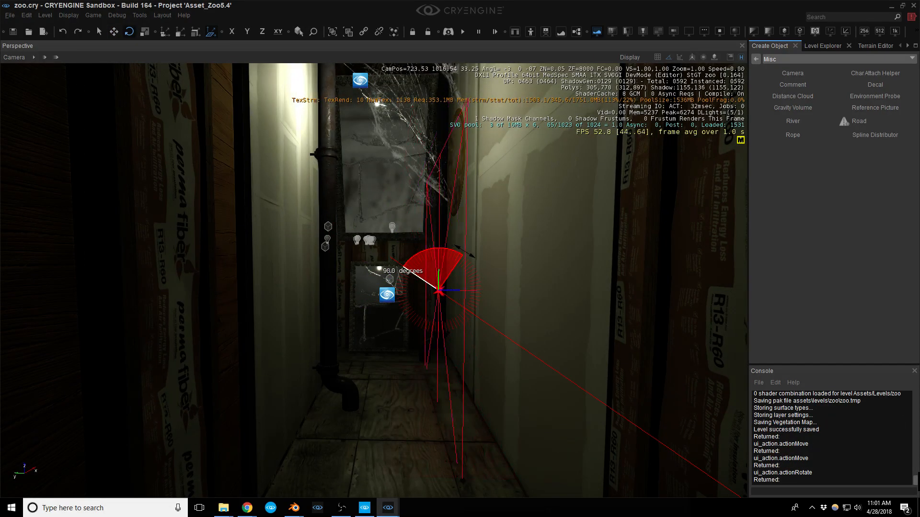
Move the decal across the corridor onto the drywall beside the drainage pipe and view it up close
key("2")
left_click_drag(398, 290, 251, 290)
key("w")
right_click_drag(251, 290, 163, 290)
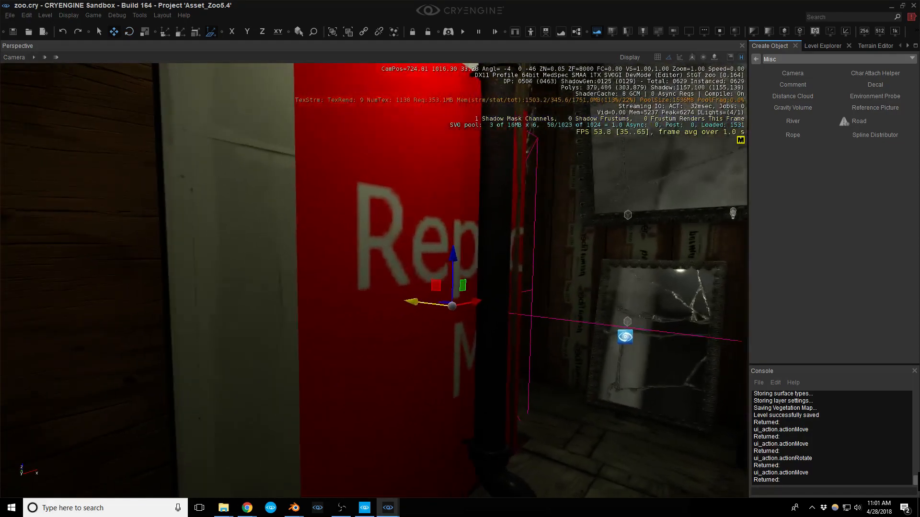
Reposition and scale down the decal on the drywall, and assign it a dark streak decal material
left_click_drag(455, 302, 388, 246)
key("3")
key("1")
key("ctrl+s")
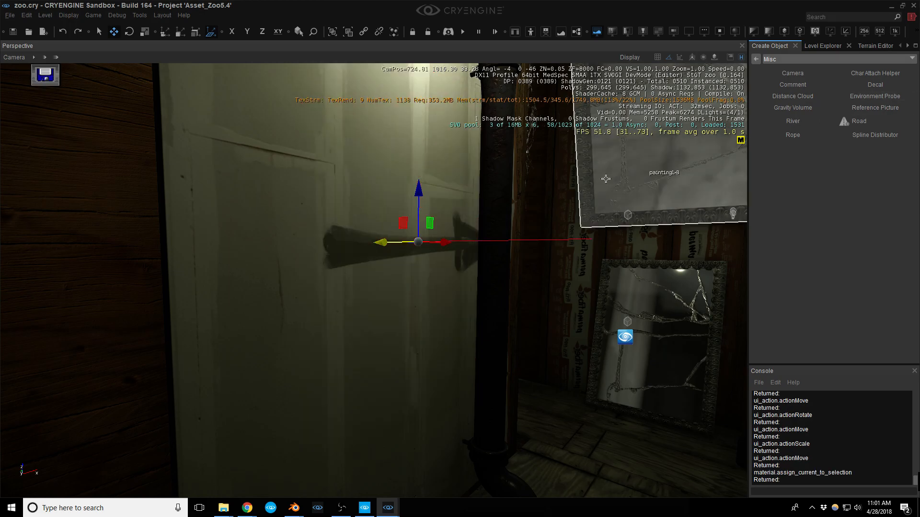
Adjust the streak decal's position on the drywall and view it from down the corridor
left_click_drag(431, 247, 394, 249)
right_click_drag(394, 249, 426, 252)
key("s")
key("w")
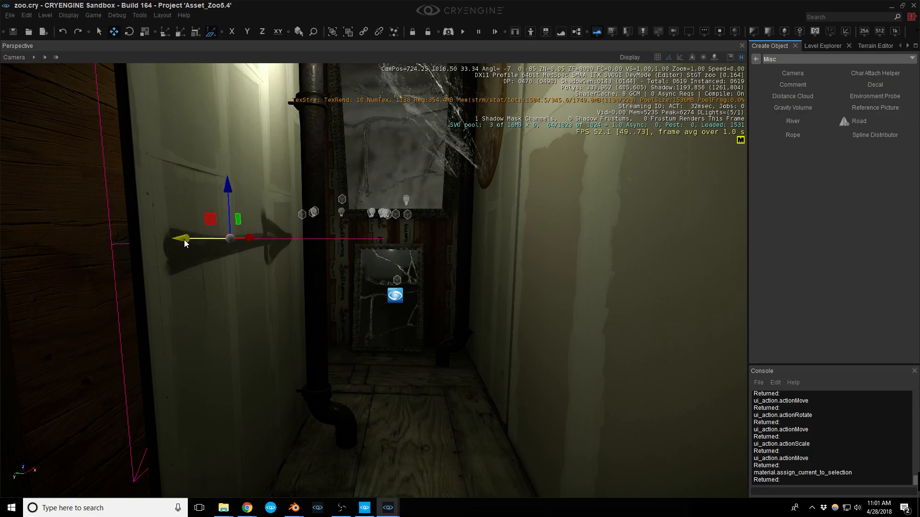
Duplicate the streak decal onto the opposite drywall, rotate it to face that wall and move it farther down the corridor
key("ctrl+d")
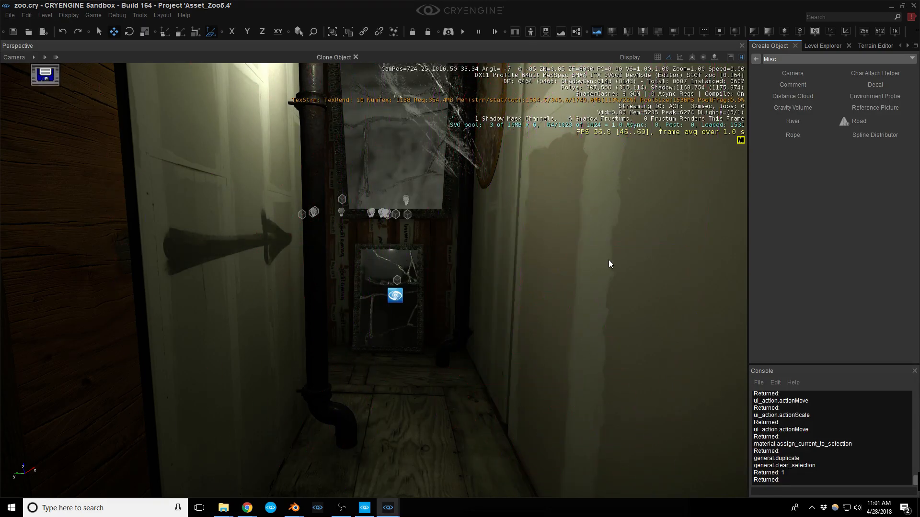
left_click(554, 266)
key("e")
left_click_drag(555, 267, 526, 212)
mouse_move(514, 259)
left_mouse_down()
mouse_move(535, 302)
mouse_move(623, 295)
left_mouse_up()
key("w")
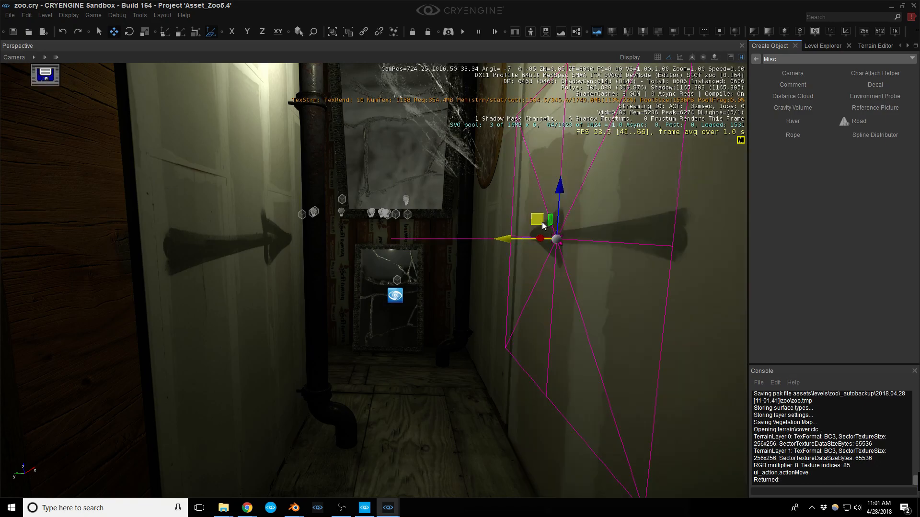
left_click_drag(550, 224, 518, 224)
Tilt the duplicated streak decal diagonally on the drywall
key("r")
key("e")
key("ctrl+d")
mouse_move(560, 202)
right_mouse_down()
mouse_move(561, 177)
mouse_move(561, 187)
right_mouse_up()
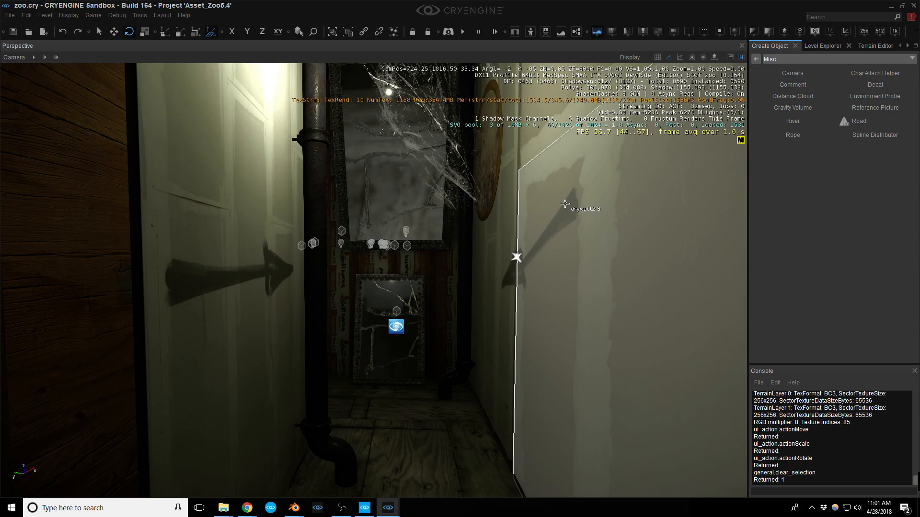
left_click(517, 257)
right_click_drag(516, 257, 527, 232)
key("w")
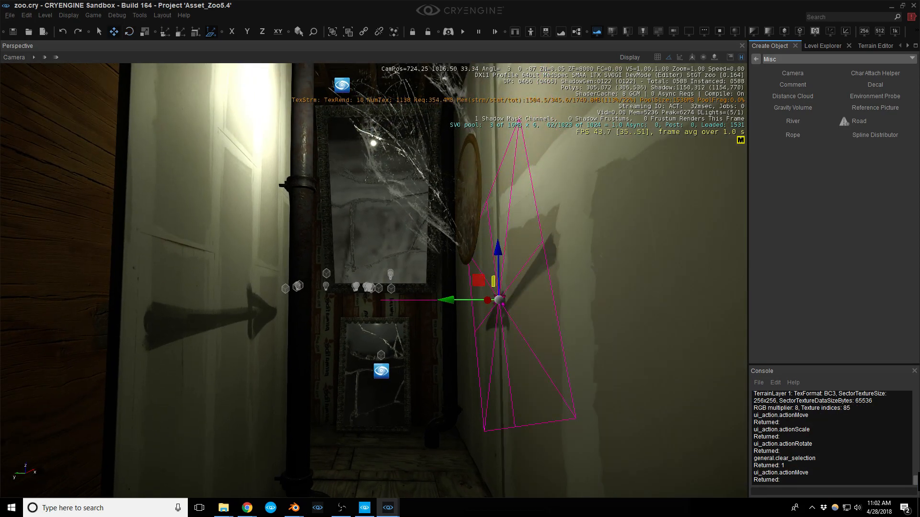
Try another rotation on the duplicated streak decal and undo its last three changes
key("ctrl+d")
right_click_drag(494, 284, 518, 298)
left_click(494, 283)
key("3")
key("ctrl+z")
key("ctrl+z")
key("ctrl+z")
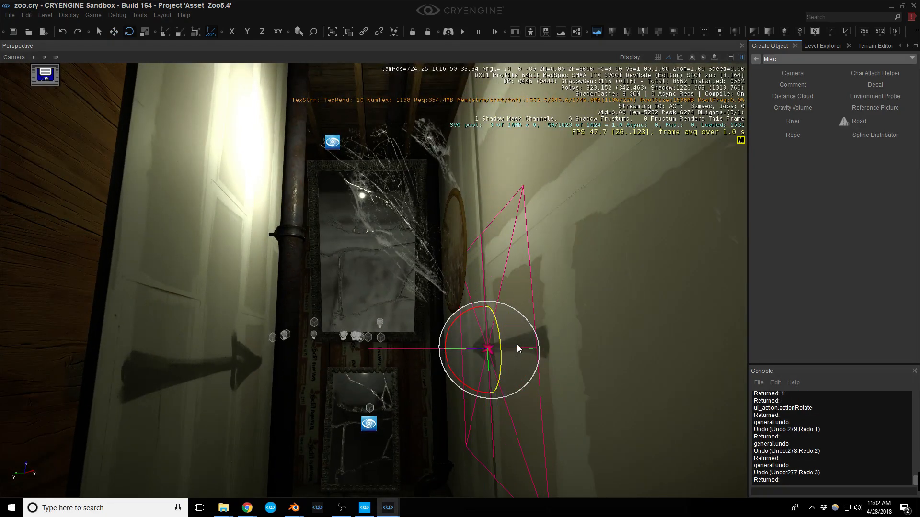
Rotate the duplicated streak decal so the streak runs diagonally, and adjust its position on the drywall
left_click_drag(501, 340, 505, 342)
right_click_drag(446, 302, 460, 308)
key("w")
left_click_drag(426, 293, 420, 259)
mouse_move(420, 260)
right_mouse_down()
mouse_move(393, 258)
mouse_move(414, 255)
right_mouse_up()
key("2")
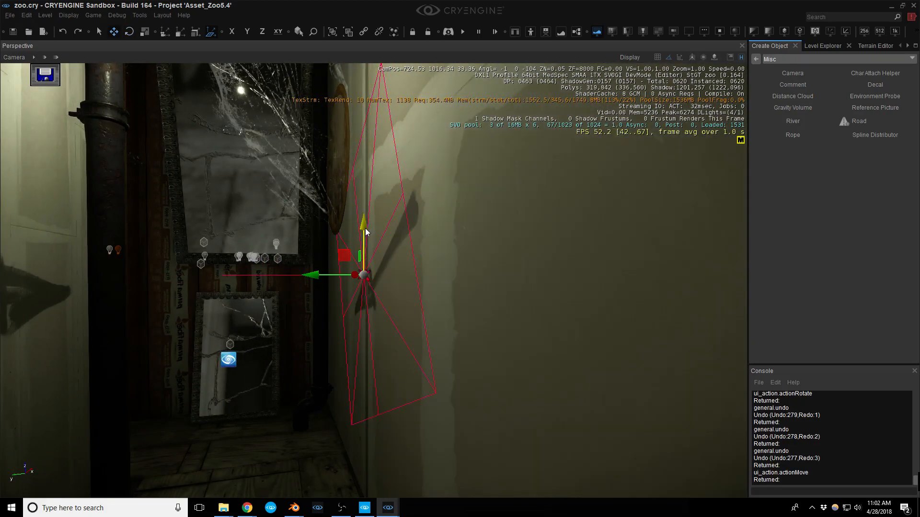
Duplicate the diagonal decal higher up on the drywall and assign it the mossy leaking decal material
key("ctrl+d")
right_click_drag(365, 228, 364, 232)
left_click(363, 232)
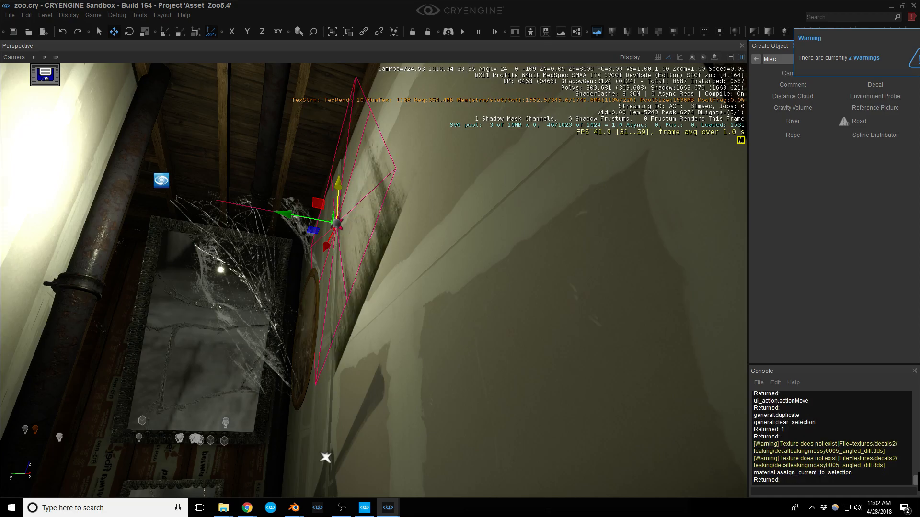
Rotate the mossy leak decal so its streaks run vertically down the drywall beside the oval mirror
right_click_drag(353, 245, 374, 231)
key("3")
left_click_drag(323, 216, 323, 246)
key("w")
key("a")
right_click_drag(352, 237, 431, 254)
left_click_drag(335, 282, 340, 255)
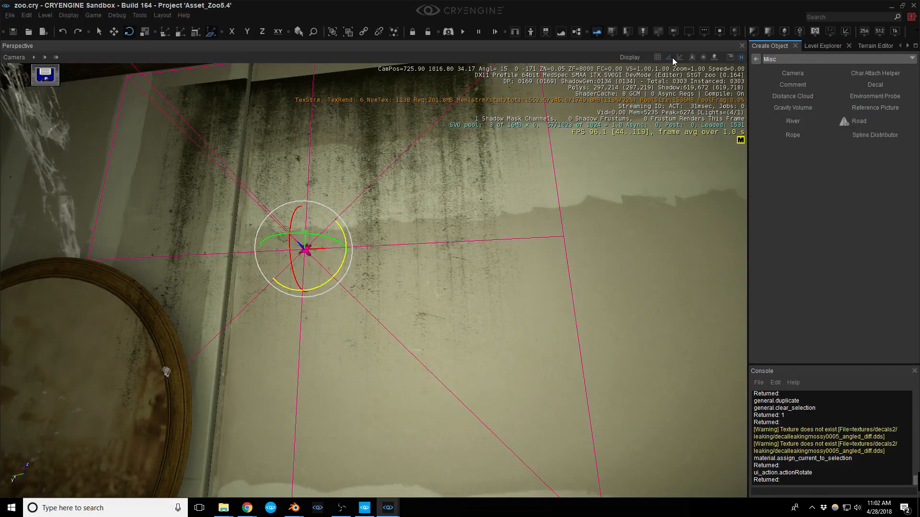
Set the angle snap to 45 degrees and raise the mossy leak decal toward the ceiling
left_click(672, 58)
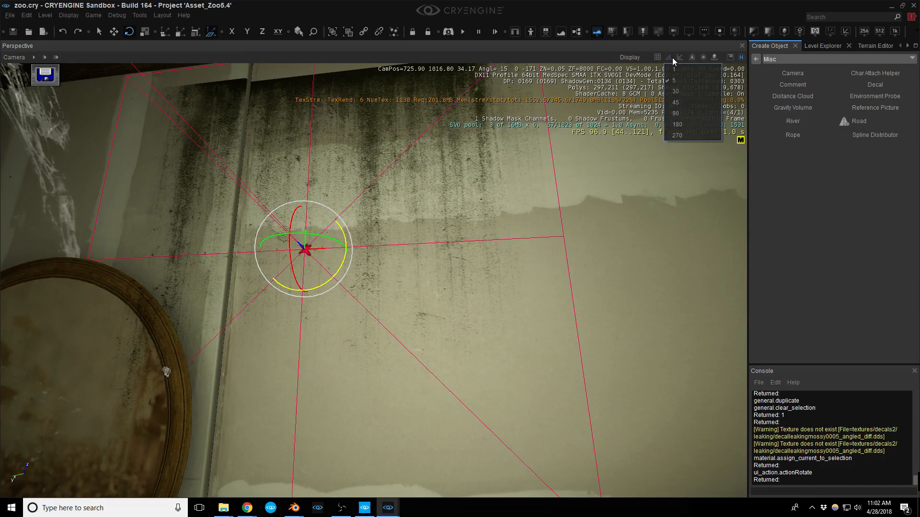
left_click(683, 105)
right_click_drag(307, 283, 303, 261)
key("2")
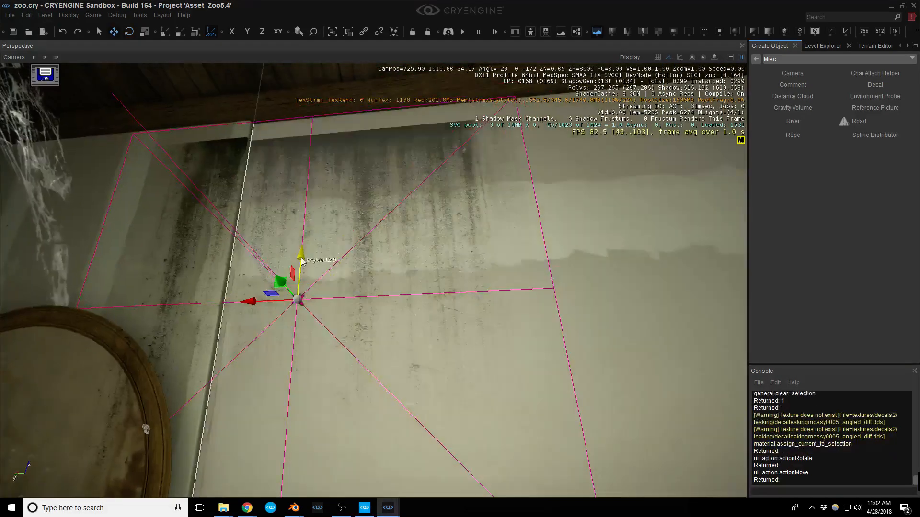
left_click_drag(301, 260, 306, 236)
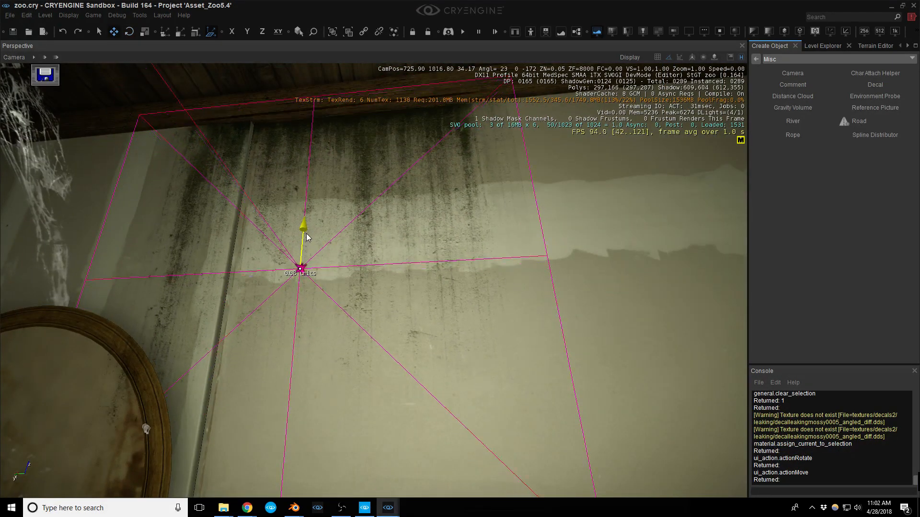
Scale up the mossy leak decal, move it down along the drywall and deselect it
key("4")
left_click_drag(353, 264, 491, 243)
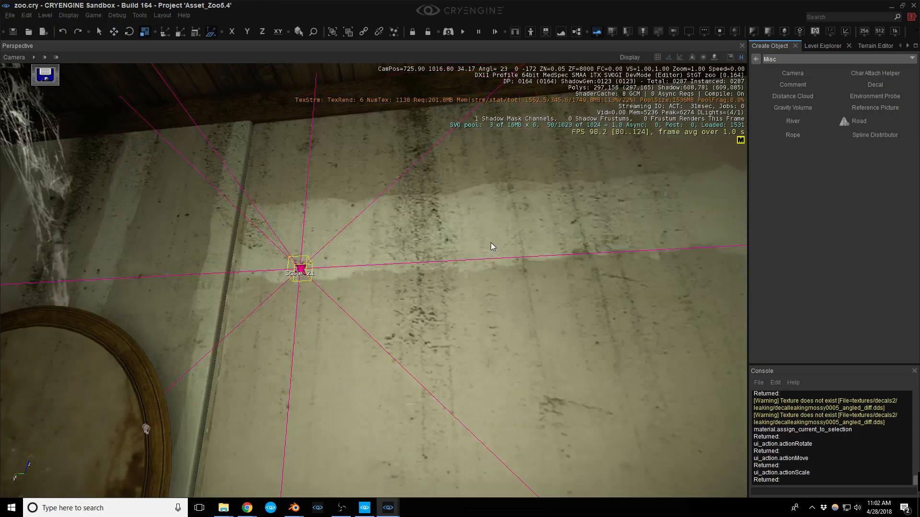
key("2")
left_click_drag(303, 233, 306, 441)
right_click_drag(305, 441, 254, 417)
key("Escape")
View the wall decals from down the corridor and save the level
key("s")
right_click_drag(432, 316, 302, 354)
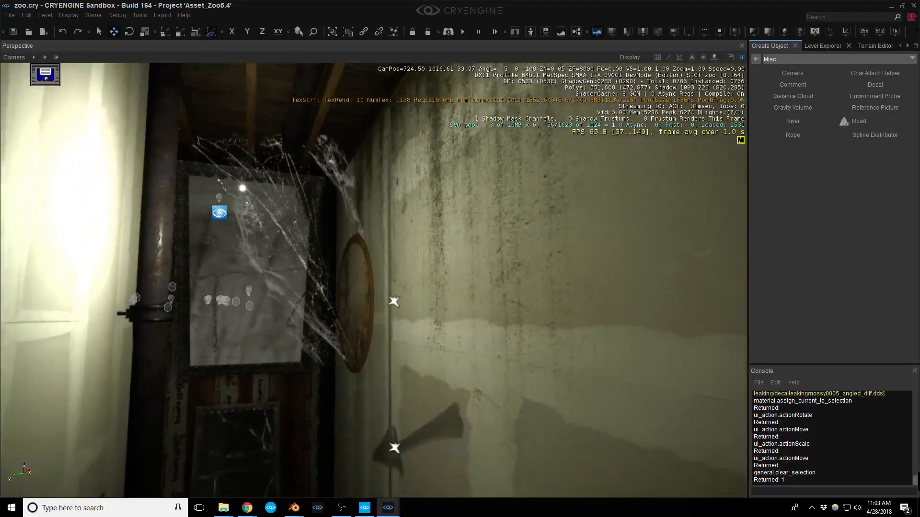
middle_click_drag(301, 354, 305, 436)
right_click_drag(306, 436, 271, 421)
key("s")
right_click_drag(453, 291, 472, 305)
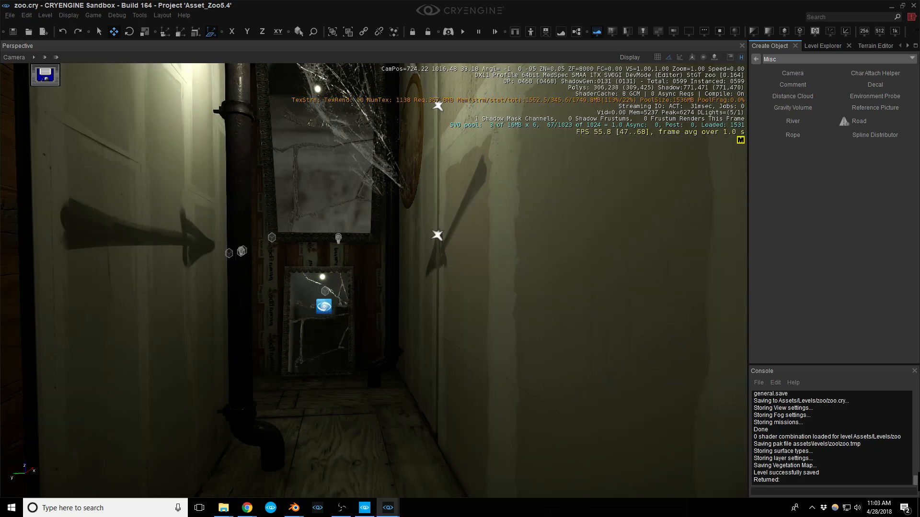
Switch to Chrome and look through the City Trash Prop Set product page on Cubebrush
left_click(248, 508)
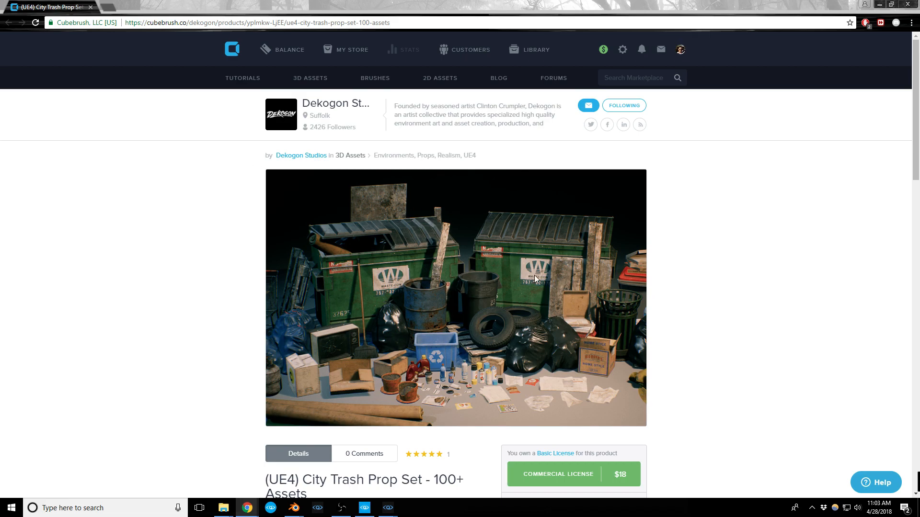
scroll(345, 478, "down", 2)
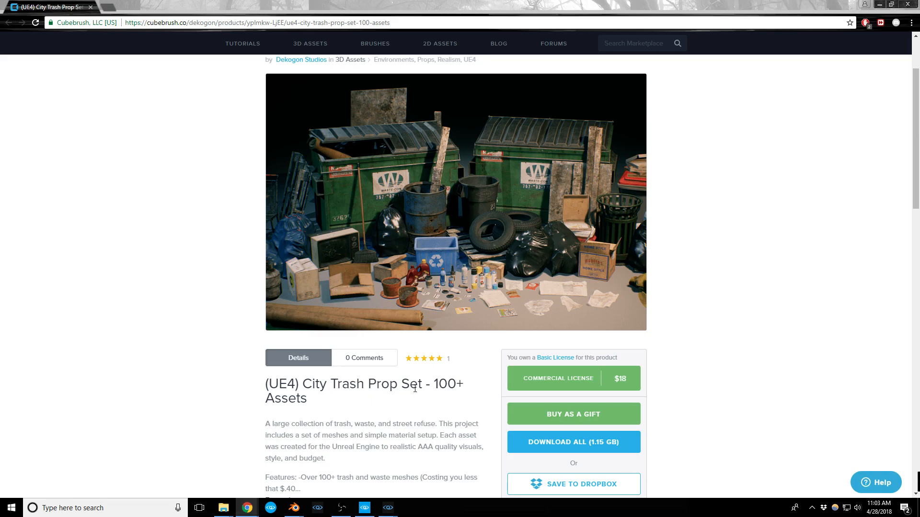
scroll(728, 321, "down", 6)
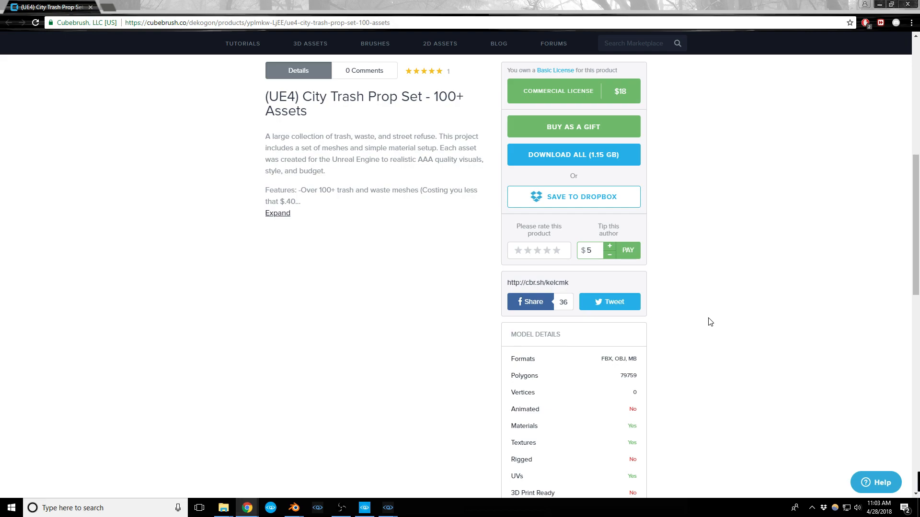
scroll(709, 322, "up", 8)
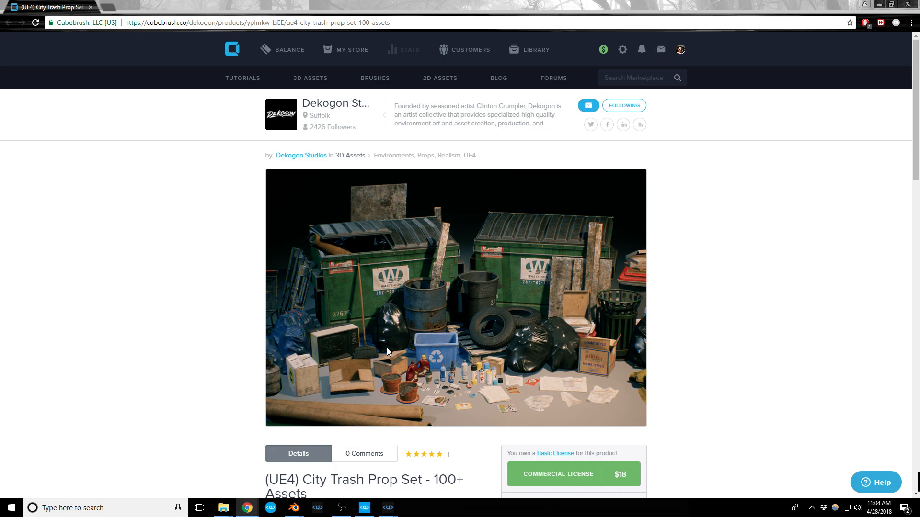
Return to CRYENGINE Sandbox, search the brush objects for "trash" and pick trashbag_set01_01.cgf for placement
left_click(878, 6)
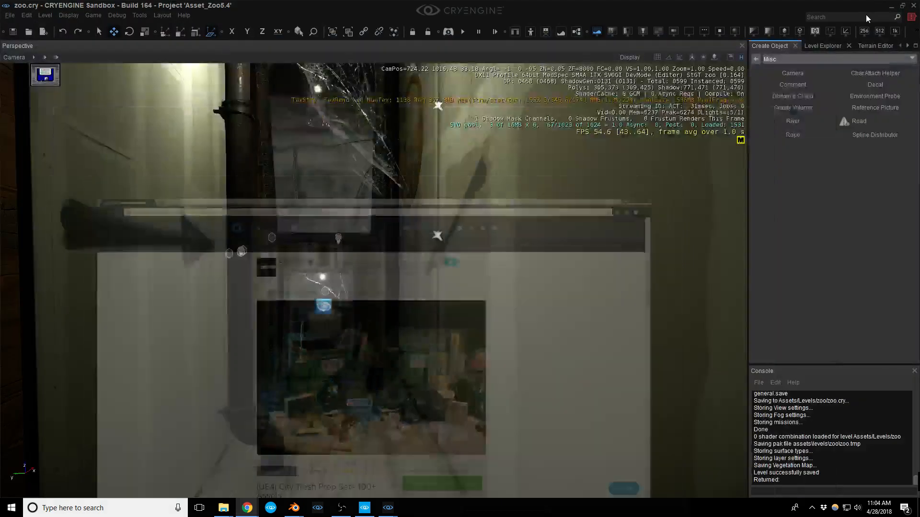
left_click(807, 59)
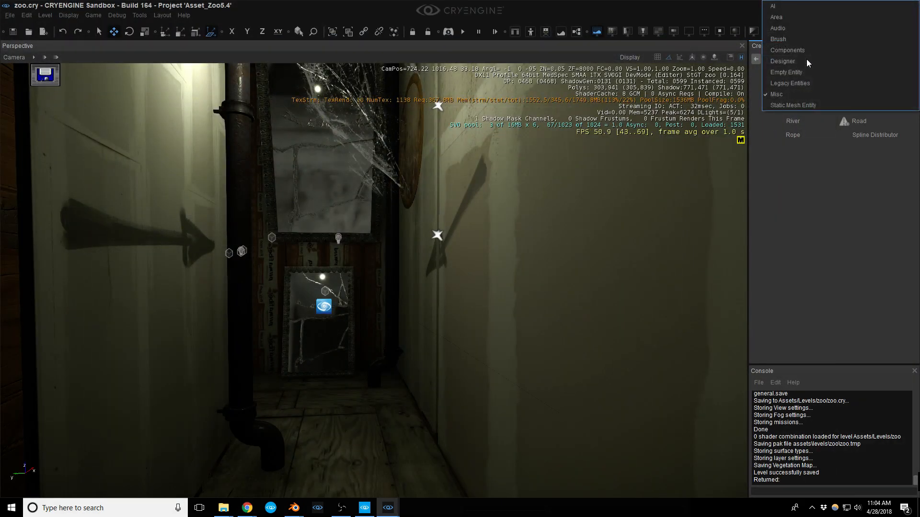
left_click(790, 40)
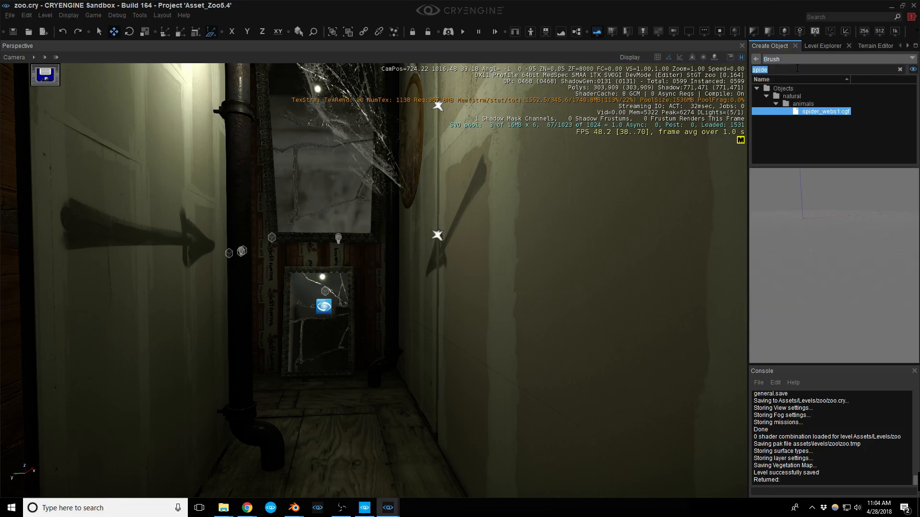
type("rash")
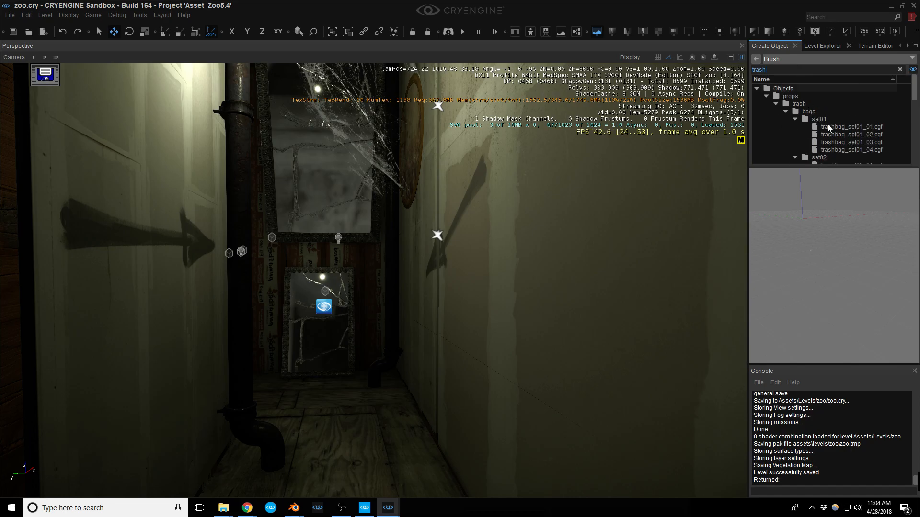
left_click(842, 127)
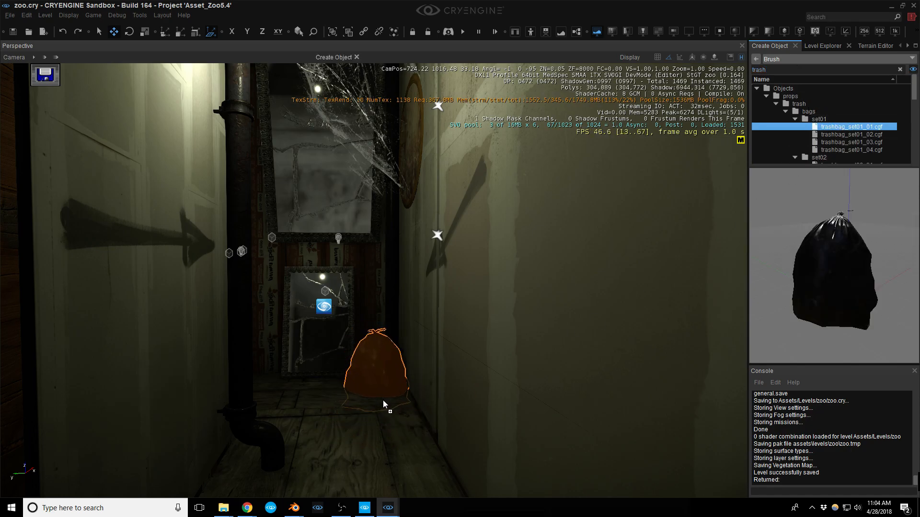
Cancel the trash bag placement, then undo and redo the last decal change
key("Escape")
key("ctrl+z")
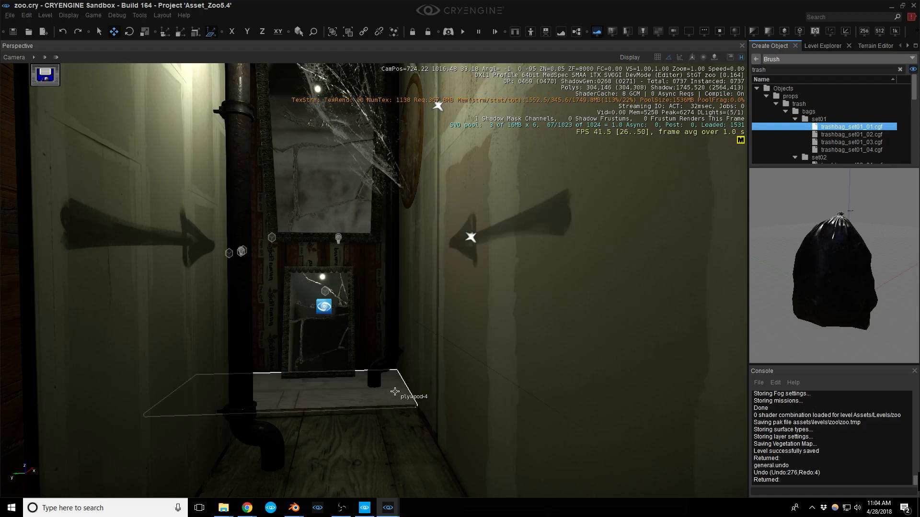
key("ctrl+shift+z")
right_click_drag(600, 158, 593, 178)
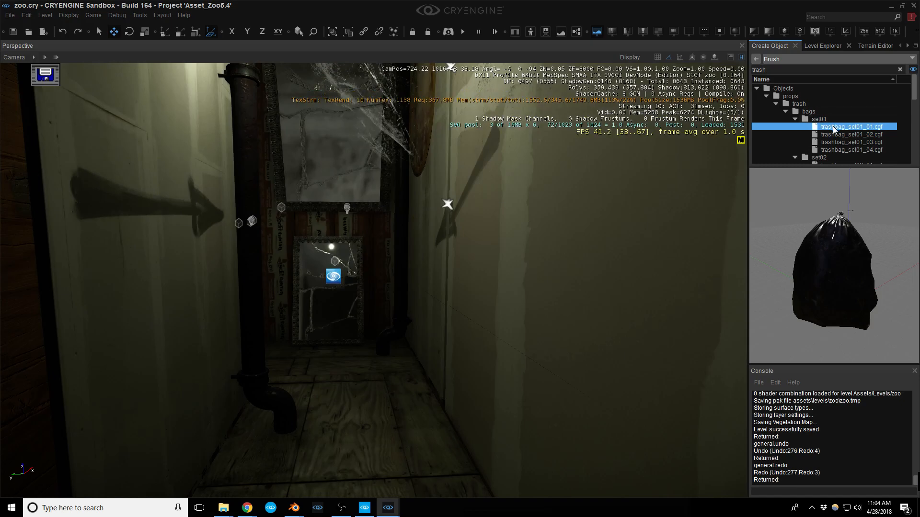
Try to place trashbag_set01_01.cgf and trashbag_set01_02.cgf in the corridor
left_click(834, 129)
key("Escape")
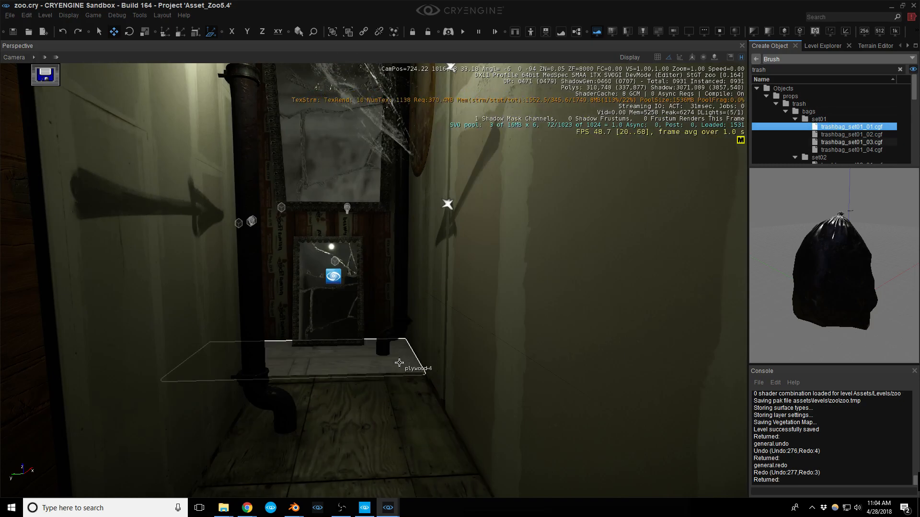
right_click_drag(399, 363, 400, 369)
key("shift+space")
right_click_drag(390, 330, 410, 317)
left_click(859, 136)
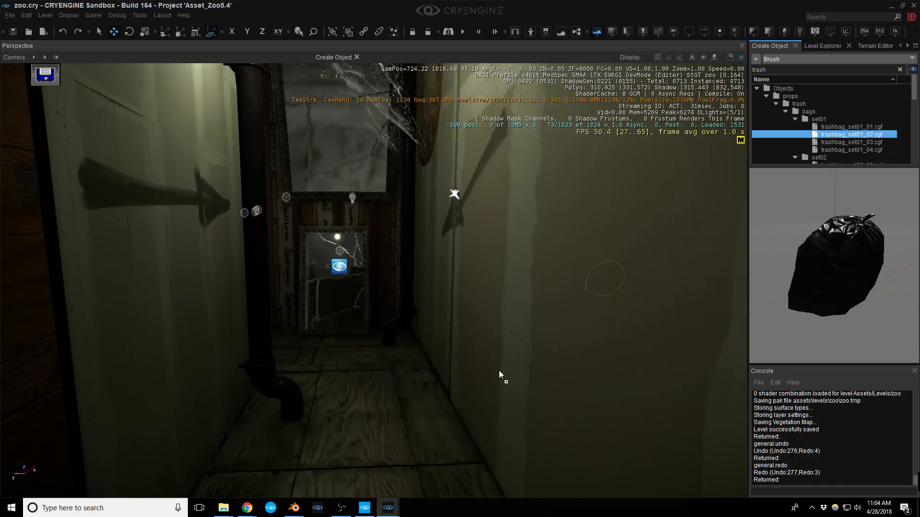
mouse_move(420, 421)
right_mouse_down()
mouse_move(421, 433)
mouse_move(435, 430)
right_mouse_up()
key("a")
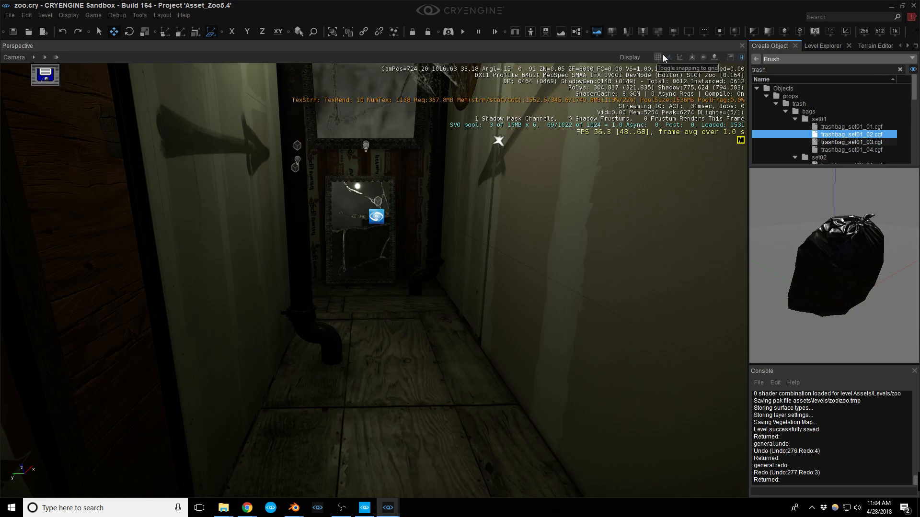
Turn on snapping to geometry for object placement
right_click(658, 57)
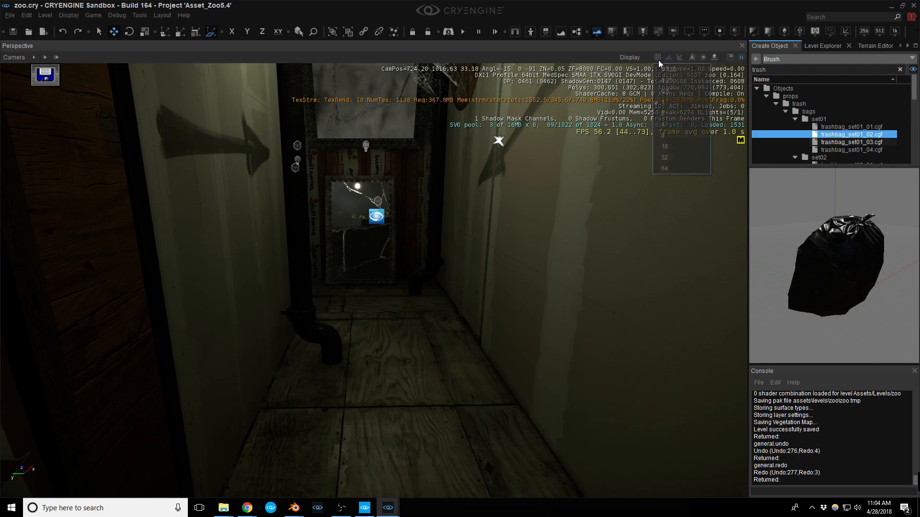
left_click(718, 50)
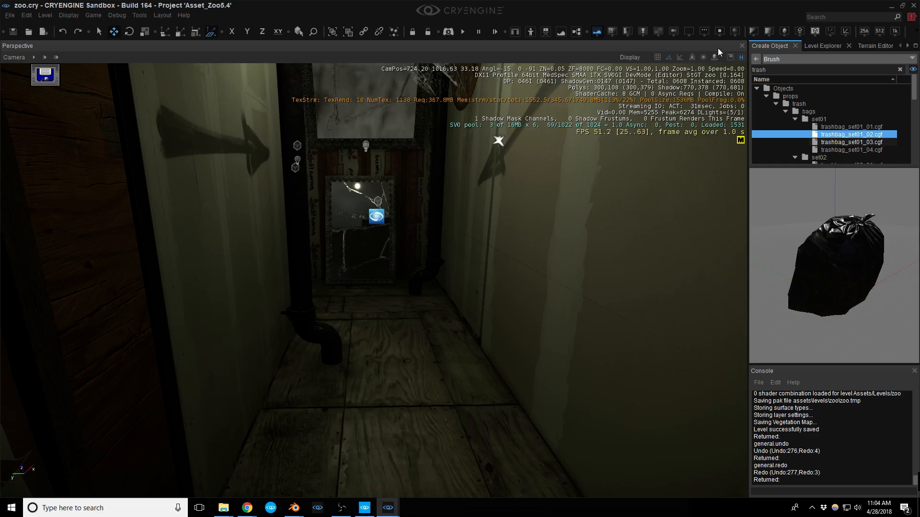
right_click(714, 58)
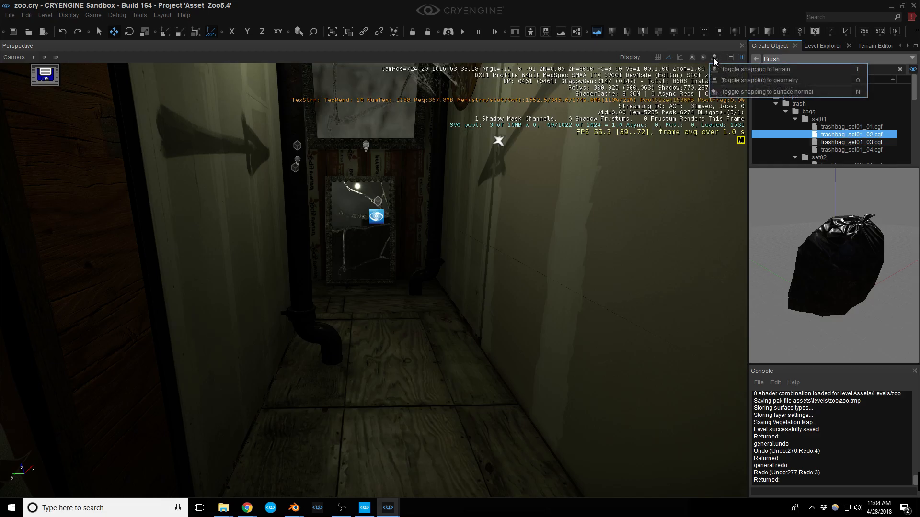
left_click(759, 80)
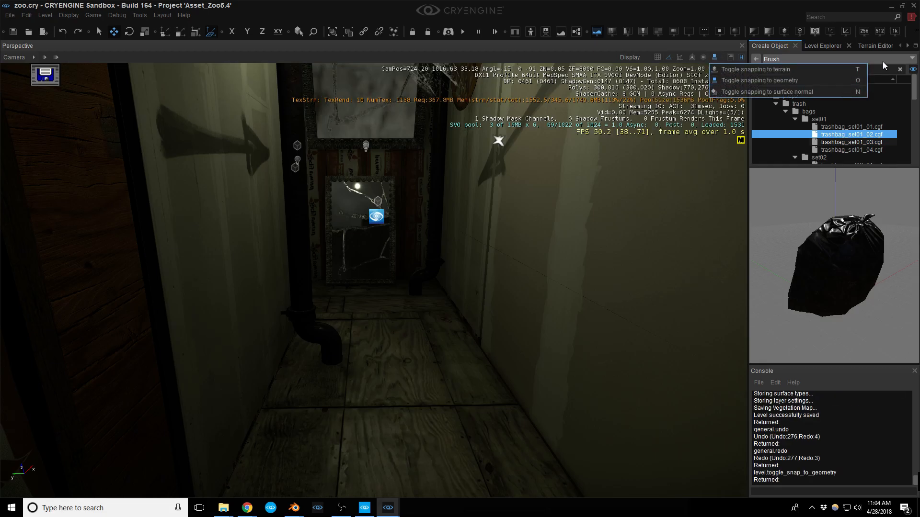
Try to place trashbag_set01_01.cgf on the corridor floor and undo the last two changes
left_click(841, 127)
left_click_drag(861, 128, 423, 345)
mouse_move(423, 345)
right_mouse_down()
mouse_move(412, 345)
mouse_move(431, 336)
right_mouse_up()
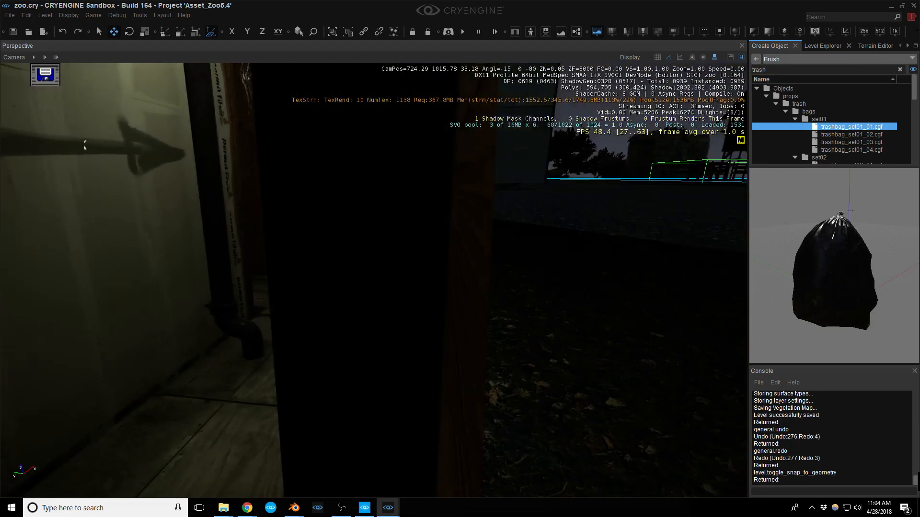
key("ctrl+z")
key("ctrl+z")
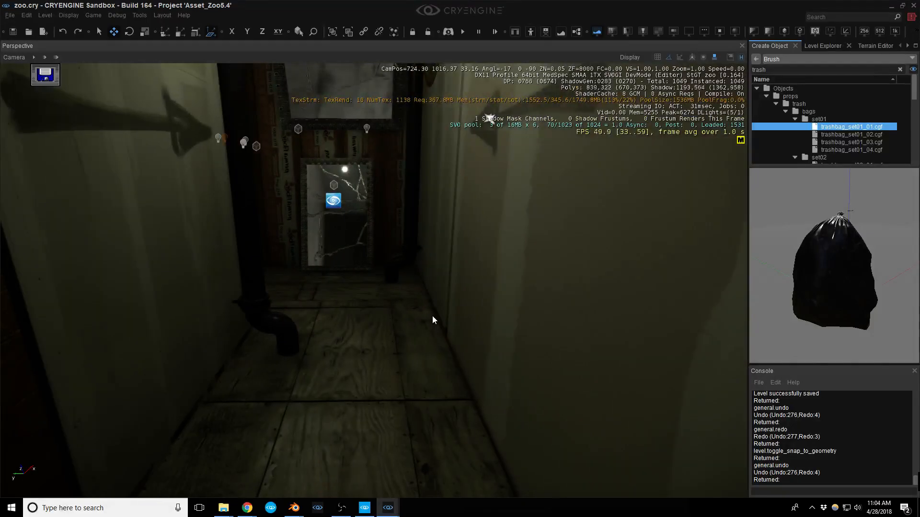
Redo one undone change and try again to place trashbag_set01_01.cgf in the corridor
key("ctrl+y")
right_click_drag(431, 314, 418, 319)
key("d")
left_click_drag(842, 130, 509, 364)
key("Escape")
Try to place trashbag_set01_04.cgf on the dark ground outside the building and undo the last change
right_click_drag(510, 364, 436, 366)
key("d")
key("s")
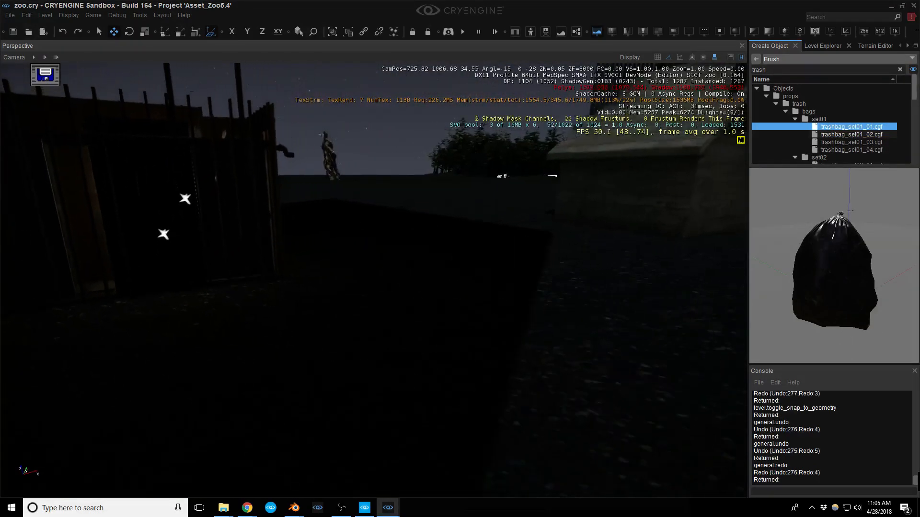
left_click_drag(852, 149, 575, 353)
right_click_drag(575, 354, 580, 358)
key("ctrl+z")
scroll(863, 142, "down", 2)
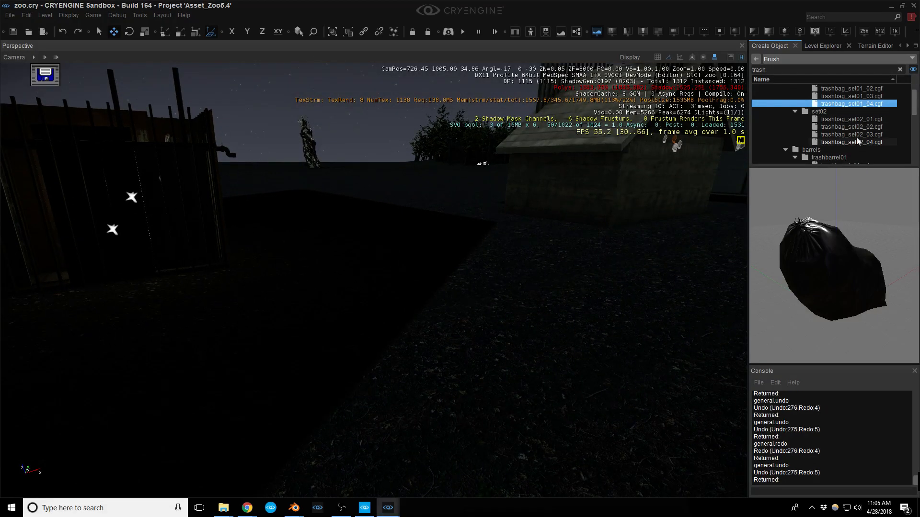
Try to place trashbag_set02_02.cgf and trashcan_01.cgf on the ground outside the building
left_click(848, 127)
left_click_drag(658, 265, 536, 327)
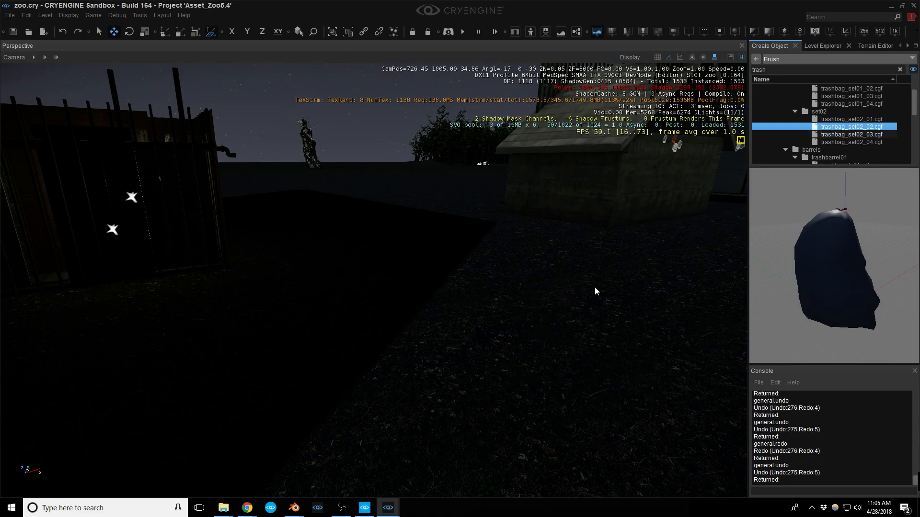
scroll(856, 135, "down", 3)
left_click(843, 127)
left_click_drag(670, 240, 517, 323)
key("w")
right_click_drag(516, 322, 627, 157)
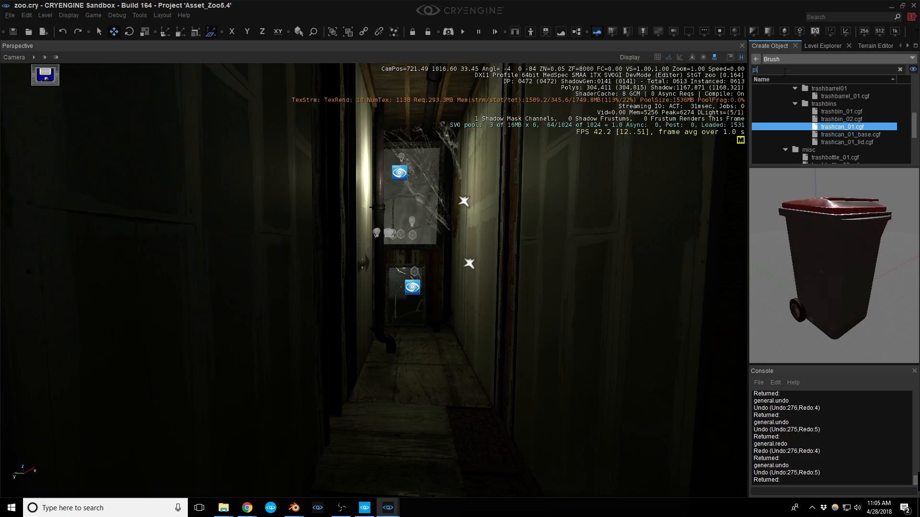
Filter the brushes by "ply" and try to place plywood.cgf on the corridor floor
type("y")
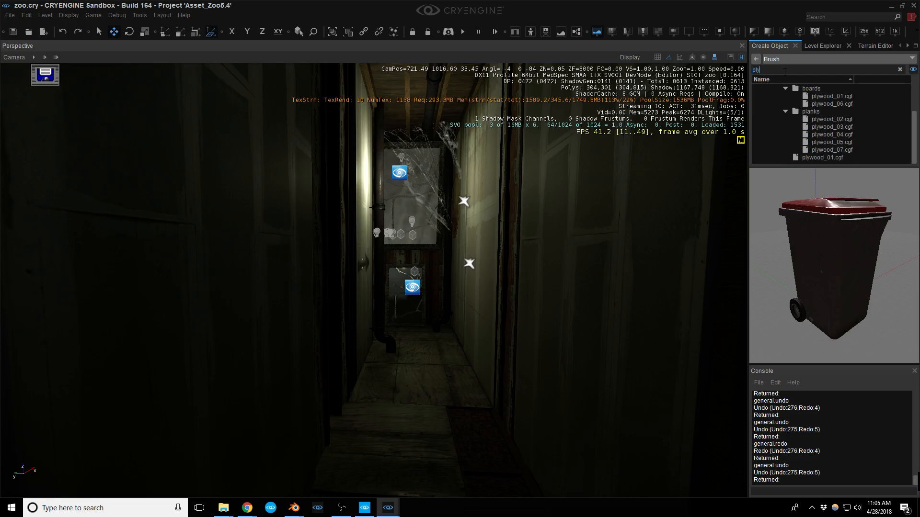
scroll(840, 115, "up", 1)
scroll(841, 119, "up", 2)
left_click(840, 119)
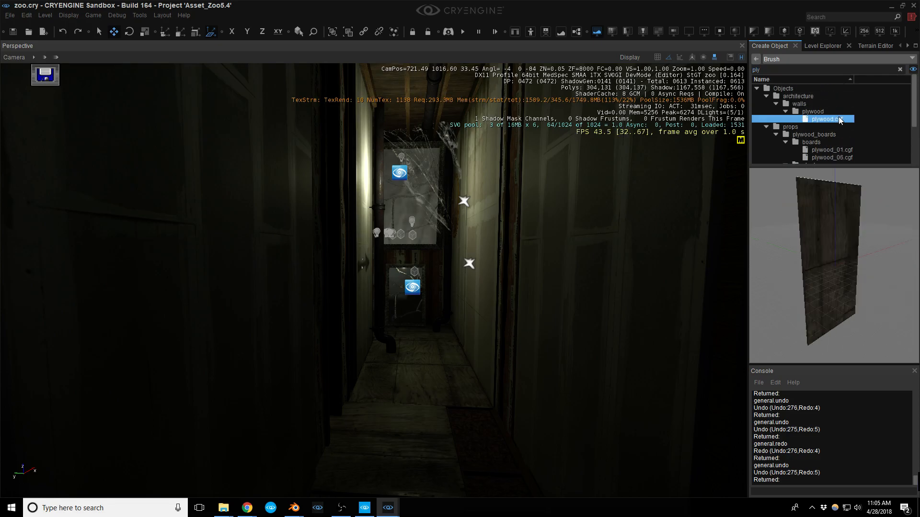
left_click_drag(401, 400, 432, 427)
key("Escape")
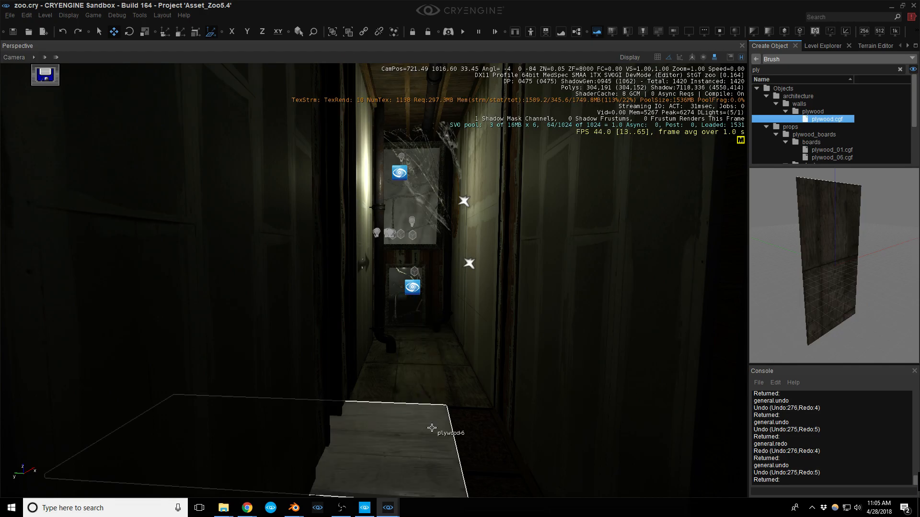
Save the zoo level and close the level editor
right_click_drag(458, 378, 456, 359)
key("ctrl+s")
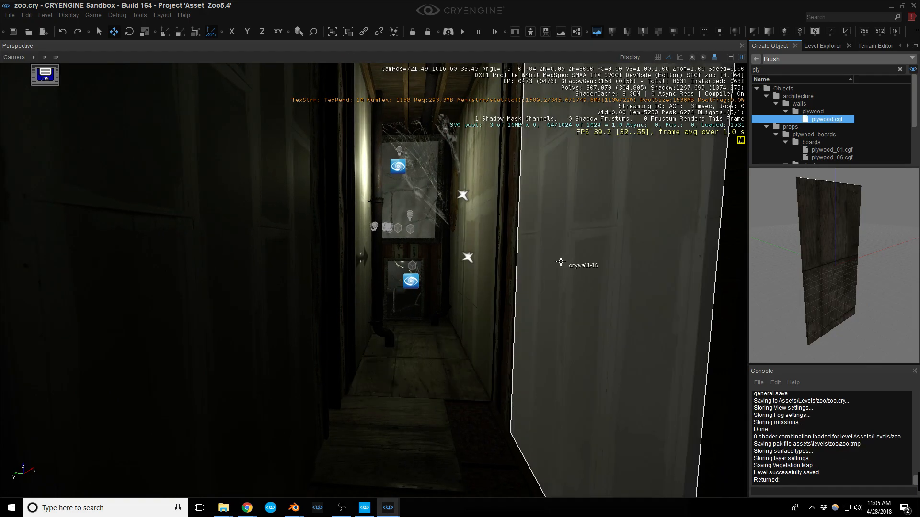
left_click(913, 5)
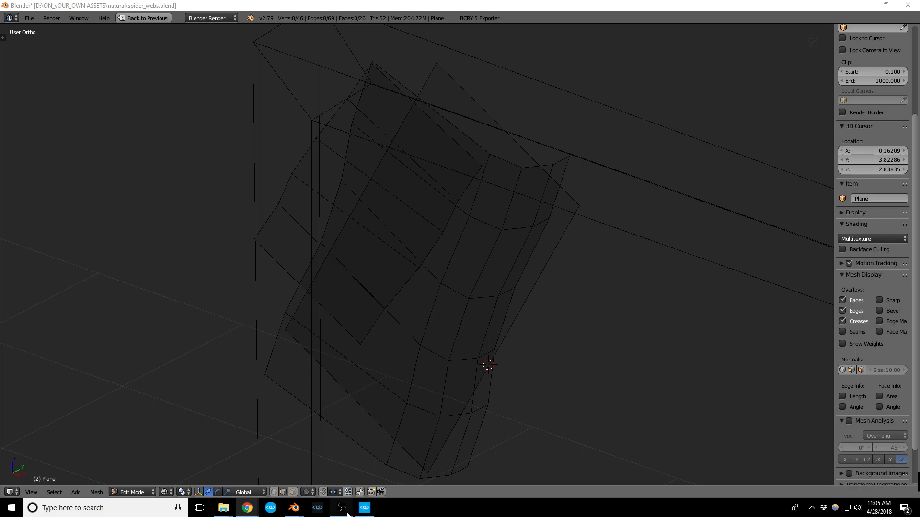
Restart CRYENGINE Sandbox with the Asset_Zoo5.4 project, keep Blender running but minimized, and reopen the zoo level
left_click(362, 507)
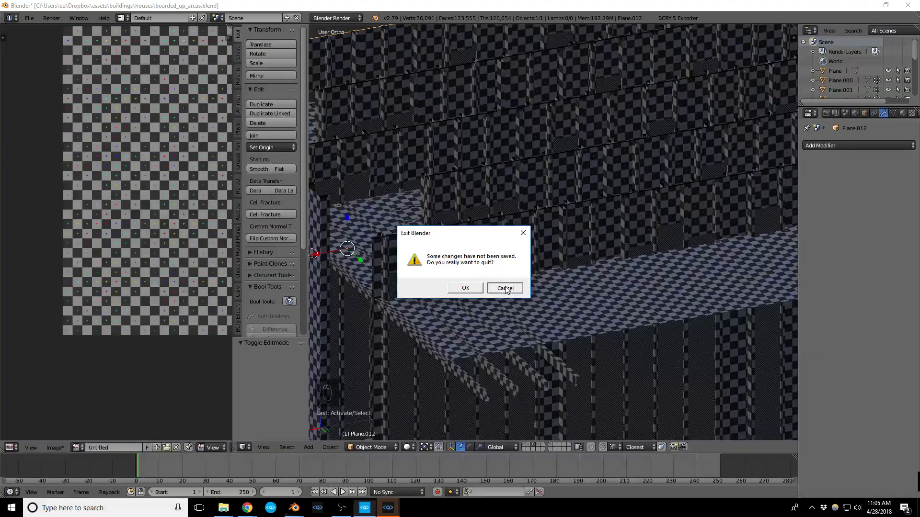
left_click(506, 288)
left_click(864, 5)
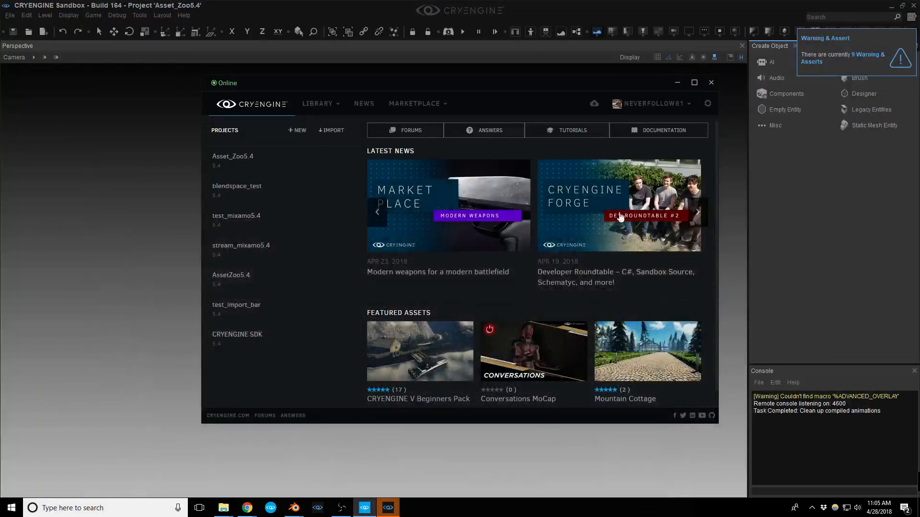
left_click(176, 277)
key("ctrl+o")
key("Return")
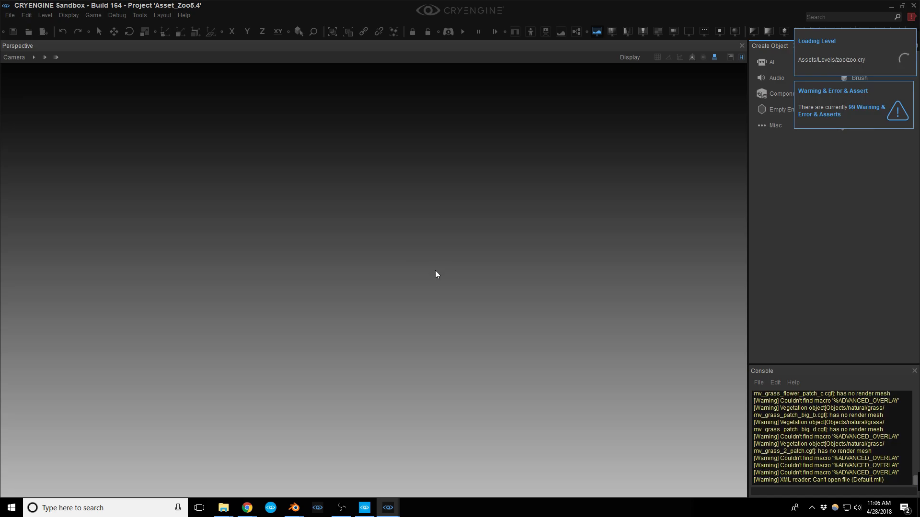
Filter the brushes by "trash" and place trashbag_set01_01.cgf in the corridor
key("w")
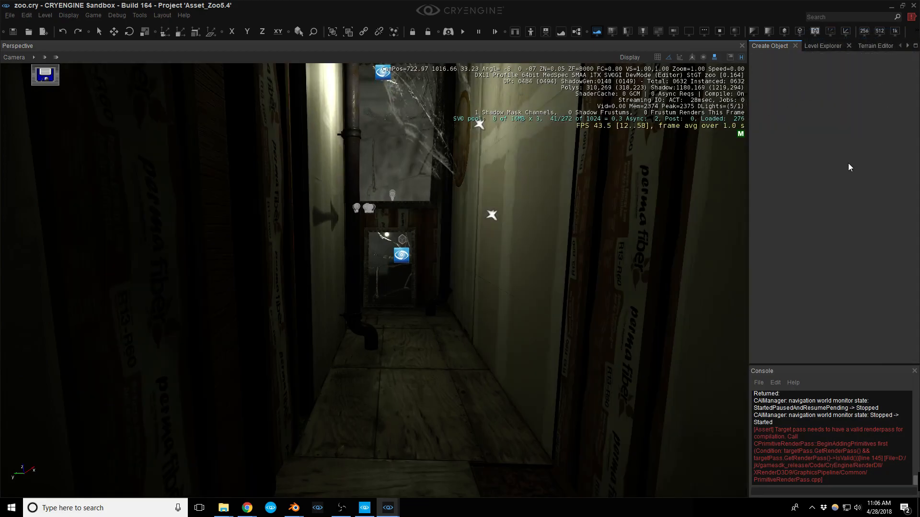
left_click(857, 78)
left_click(798, 71)
type("tr")
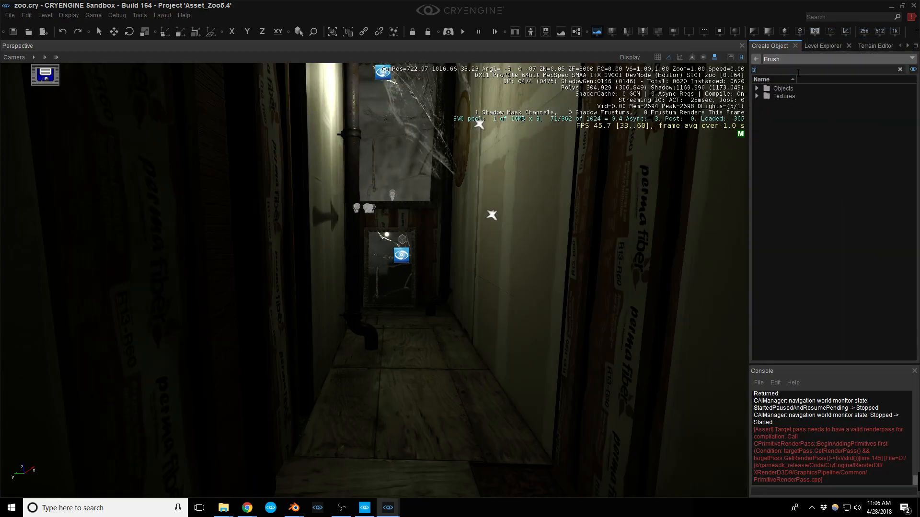
type("ash")
left_click(846, 127)
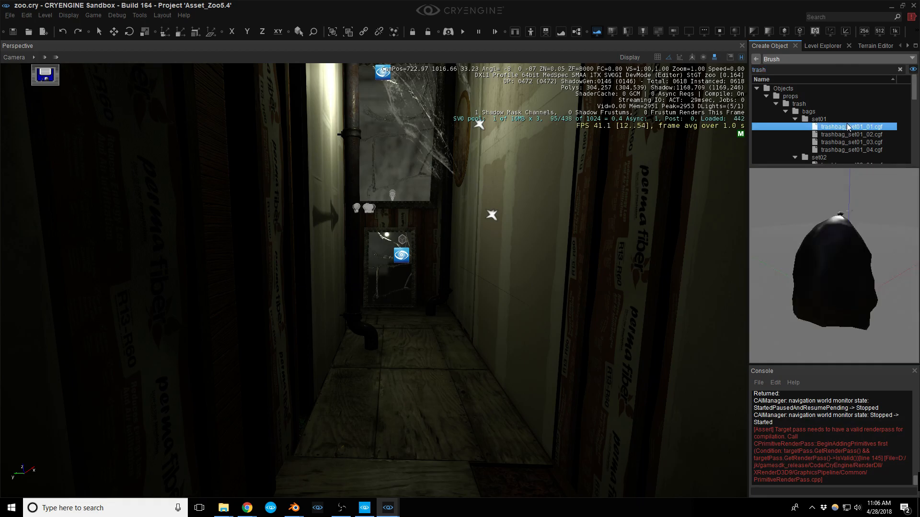
left_click_drag(851, 128, 432, 308)
Position the trash bag on the floor at the corridor's far end, beside the mirror, and deselect it
key("2")
left_click_drag(430, 345, 431, 323)
key("3")
key("w")
right_click_drag(431, 322, 450, 300)
key("s")
key("2")
left_click_drag(415, 234, 424, 276)
key("s")
mouse_move(425, 276)
right_mouse_down()
mouse_move(430, 253)
mouse_move(423, 260)
right_mouse_up()
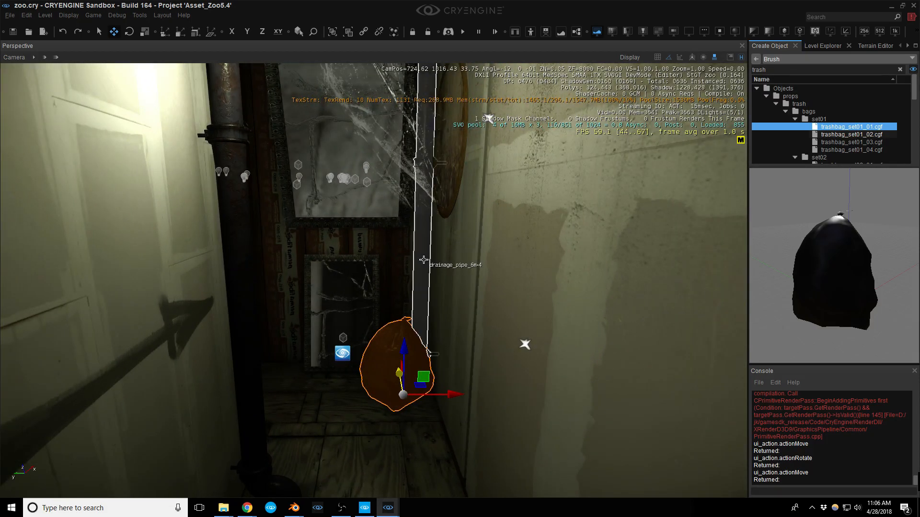
right_click_drag(424, 260, 424, 269)
key("Escape")
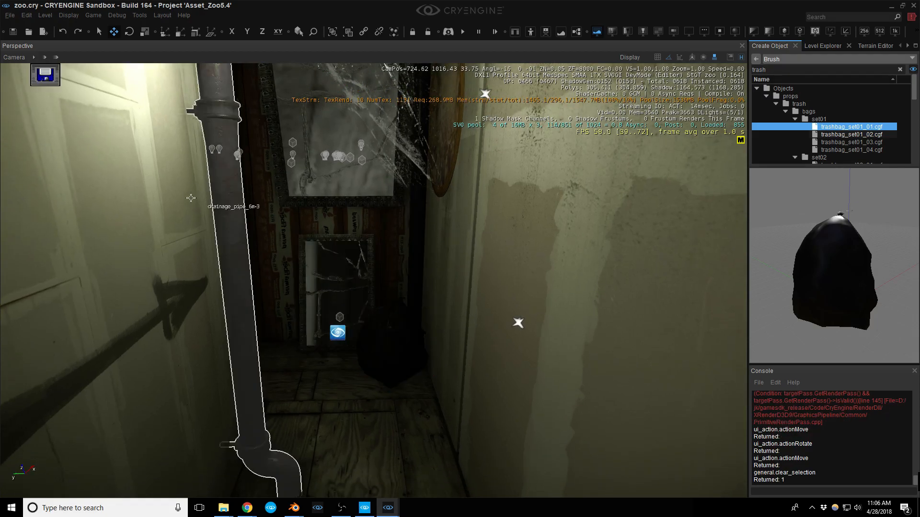
key("ctrl+s")
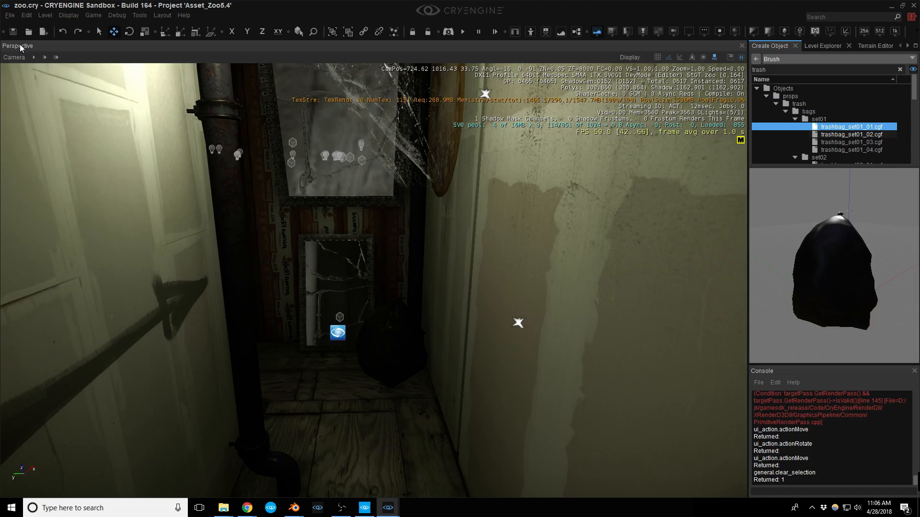
Open a second Perspective viewport and dock it below the existing one
left_click(139, 15)
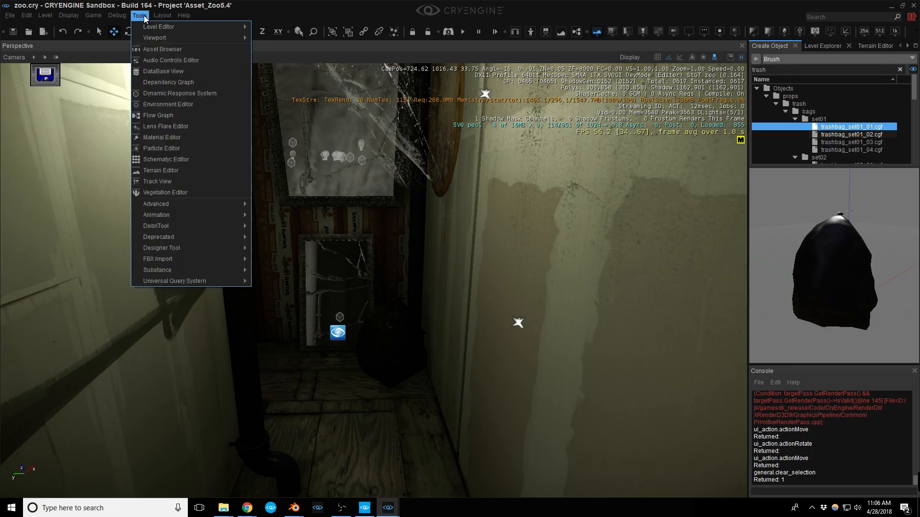
mouse_move(156, 37)
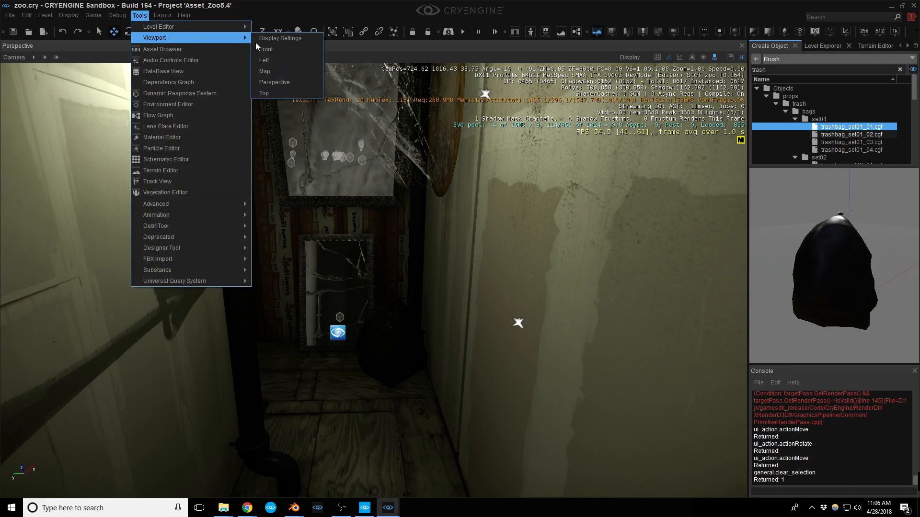
left_click(274, 82)
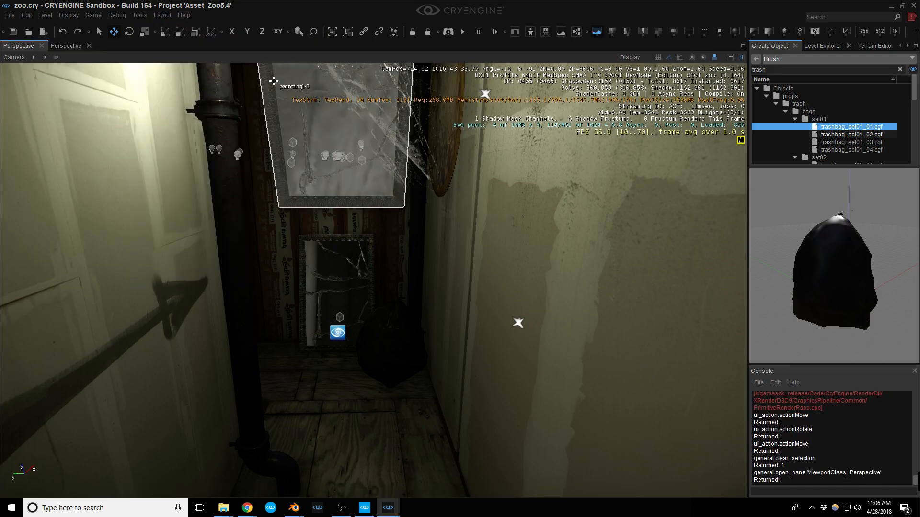
left_click(61, 46)
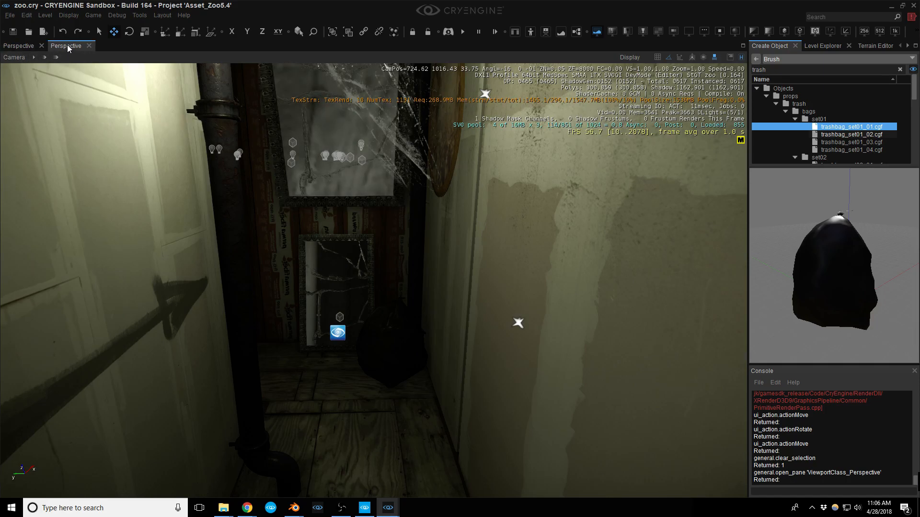
left_click_drag(74, 64, 459, 485)
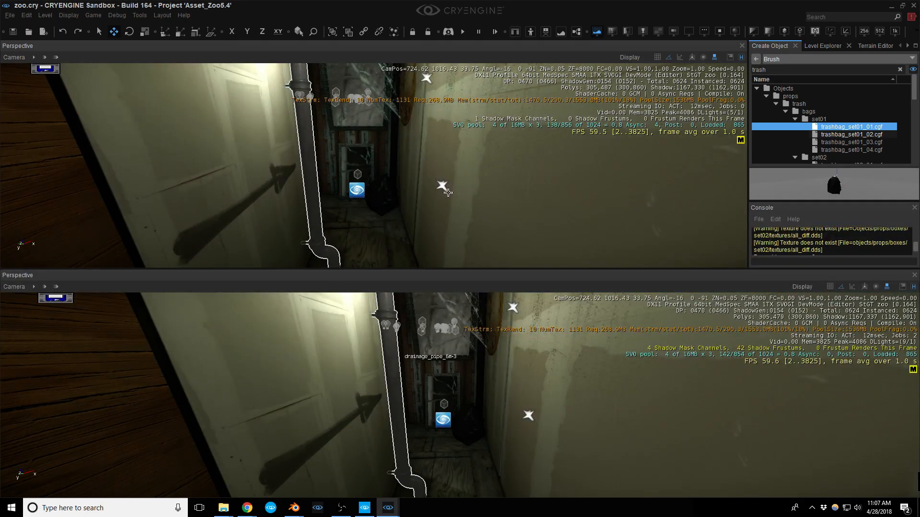
Frame the corridor's length in the new viewport and constrain its image to a fixed frame with black side bars
key("s")
right_click_drag(452, 395, 462, 379)
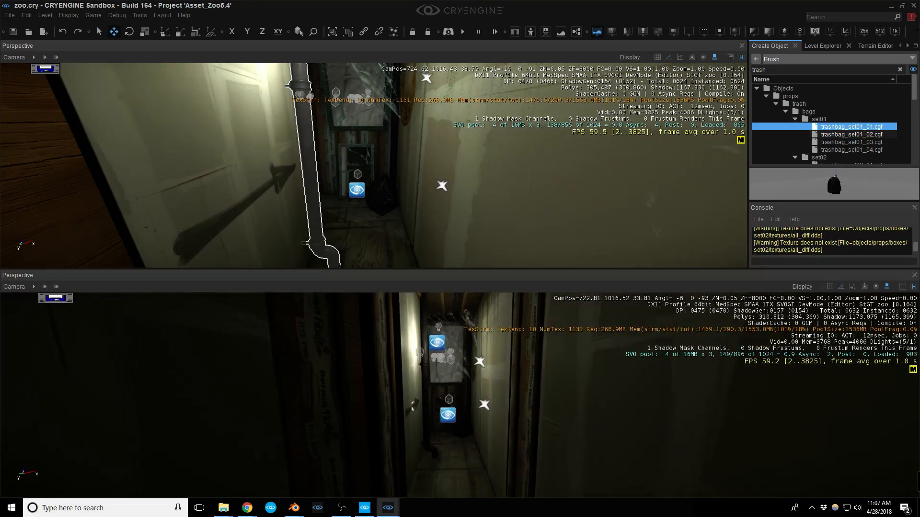
key("w")
middle_click_drag(461, 398, 462, 438)
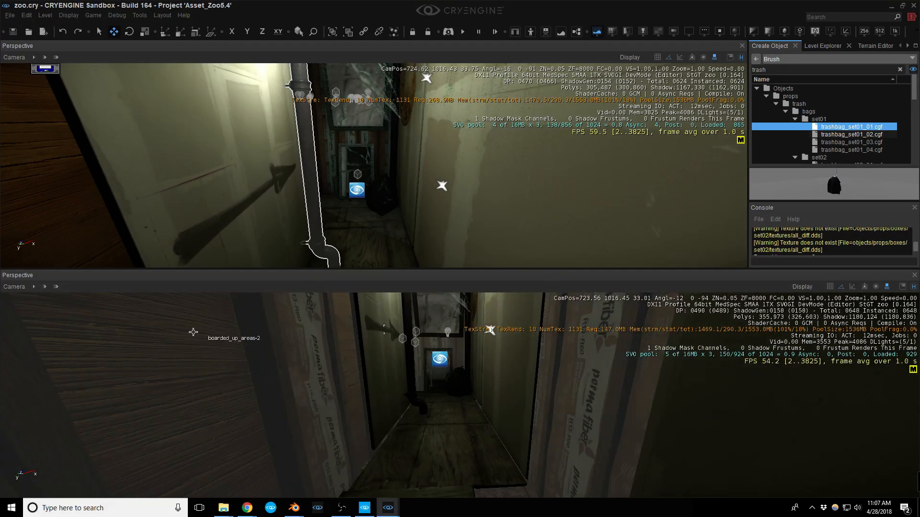
left_click(14, 286)
mouse_move(83, 362)
left_click(183, 373)
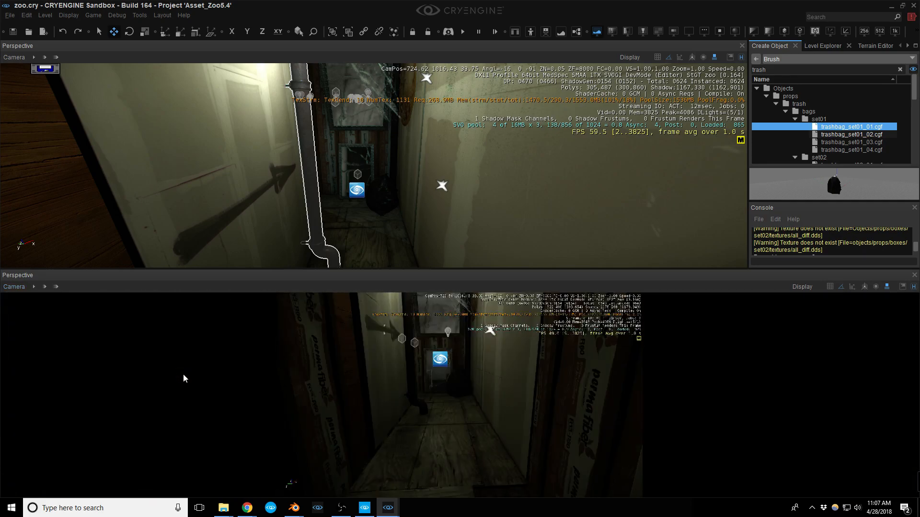
key("w")
right_click_drag(460, 395, 450, 367)
key("s")
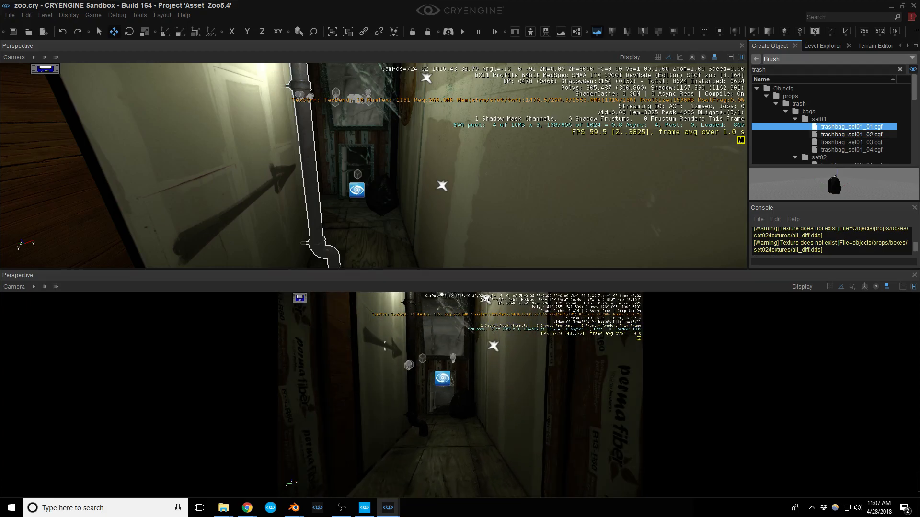
Shift the trash bag slightly within the corner beside the mirror, working from a close-up in the original viewport
right_click_drag(445, 192, 551, 210)
key("w")
key("s")
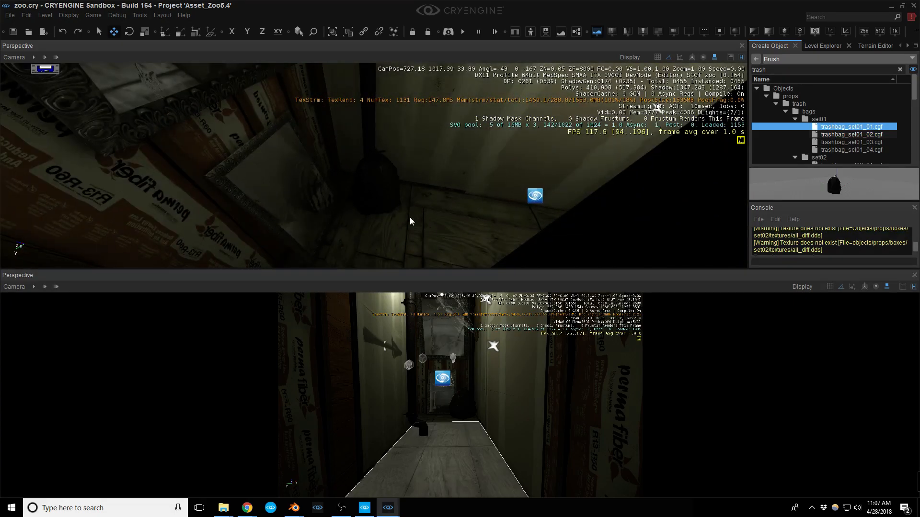
left_click(375, 188)
left_click_drag(376, 189, 382, 187)
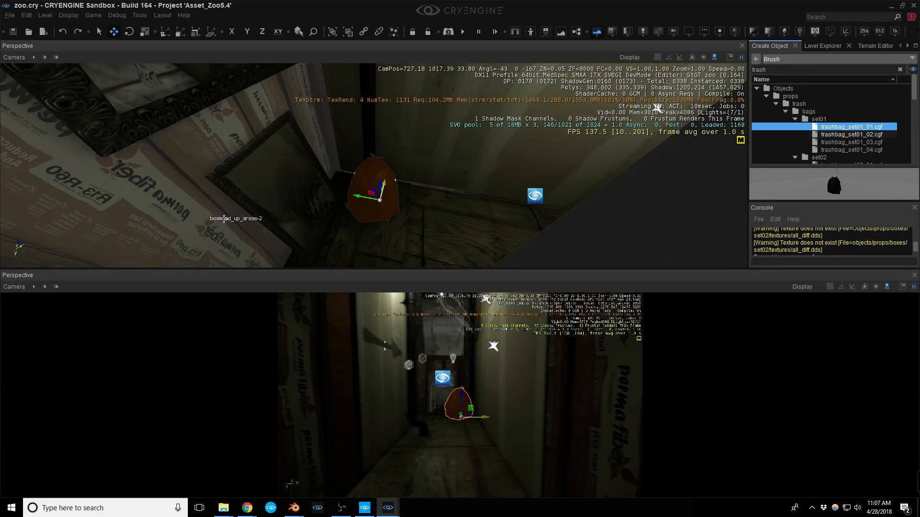
right_click_drag(382, 211, 379, 214)
right_click_drag(398, 333, 395, 339)
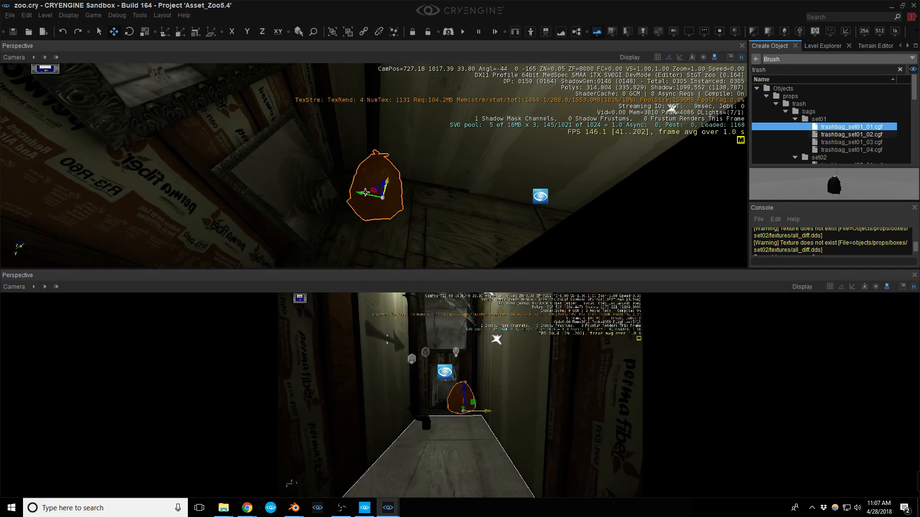
left_click_drag(366, 190, 356, 213)
mouse_move(490, 179)
right_mouse_down()
mouse_move(483, 175)
mouse_move(498, 180)
right_mouse_up()
key("Escape")
Filter the brush library by "box" and place pizzabox_01 on the corridor floor near the trash bag
scroll(862, 125, "down", 2)
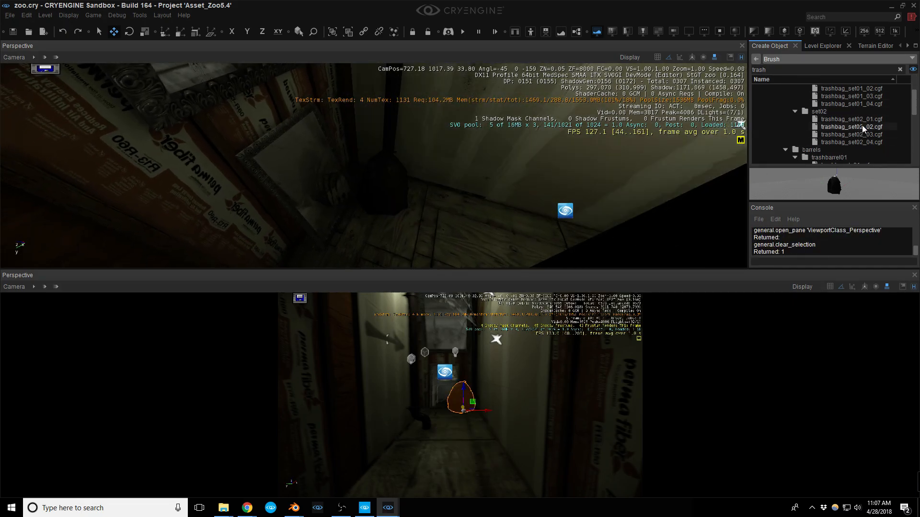
left_click(859, 127)
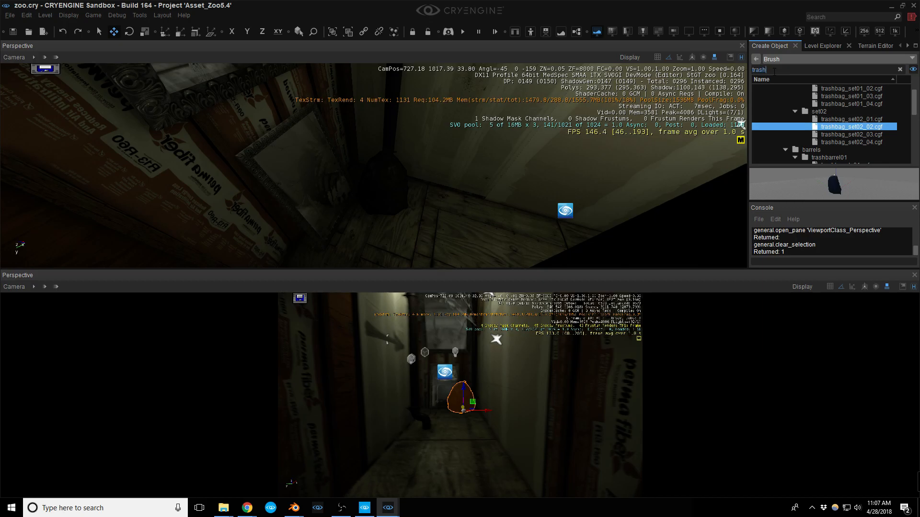
left_click(774, 71)
type("boxes")
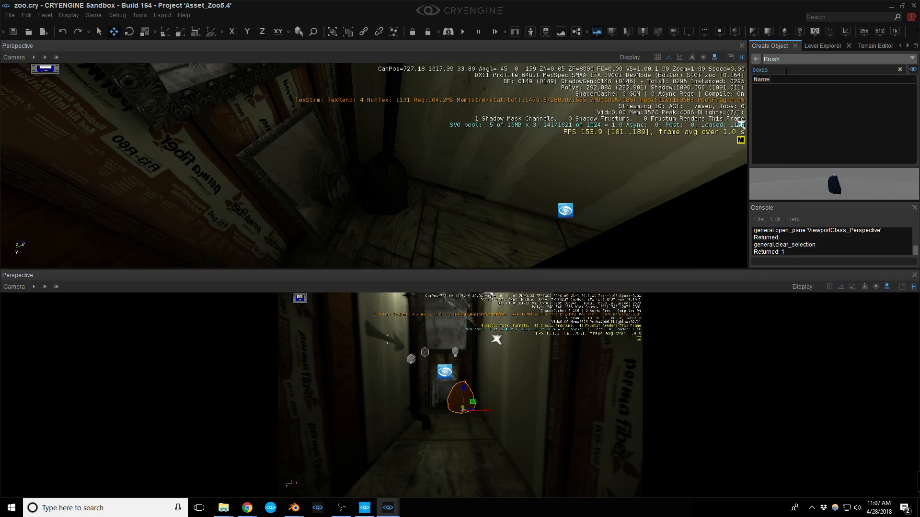
key("BackSpace")
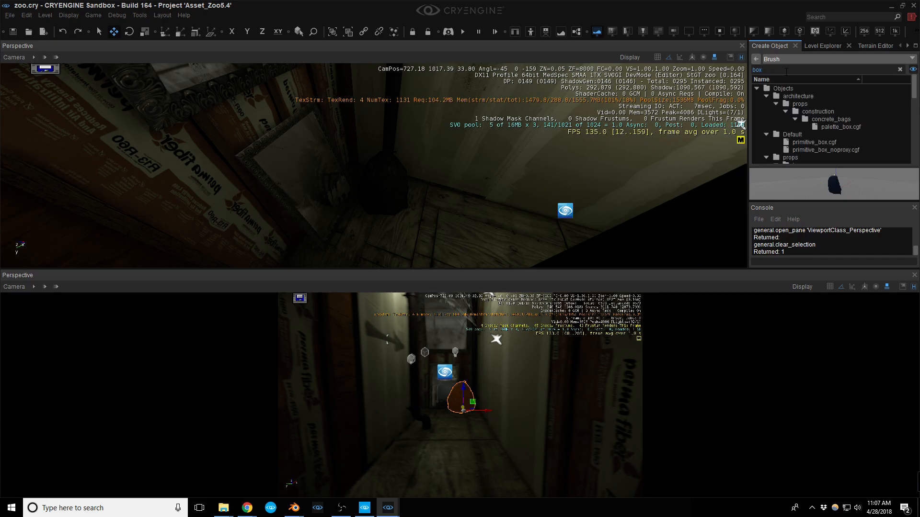
scroll(838, 127, "down", 1)
left_click(844, 105)
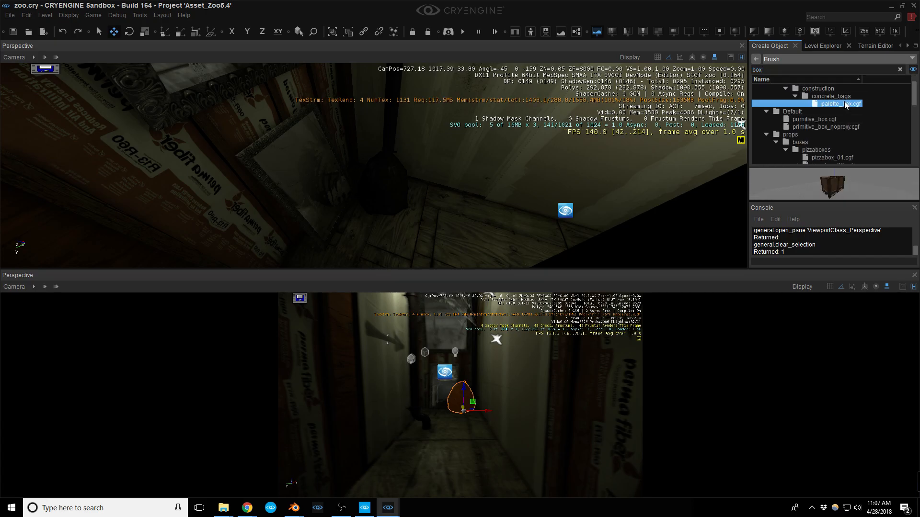
scroll(843, 115, "down", 1)
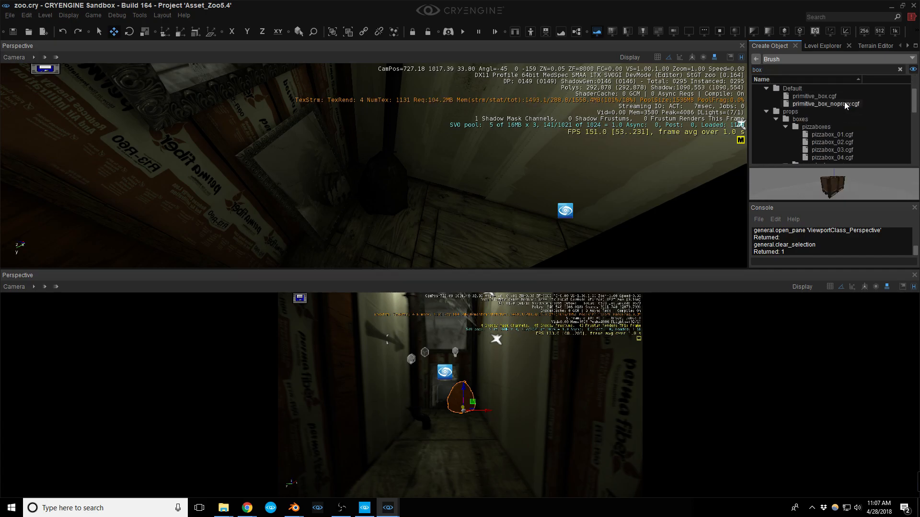
left_click(831, 136)
left_click_drag(832, 138, 474, 232)
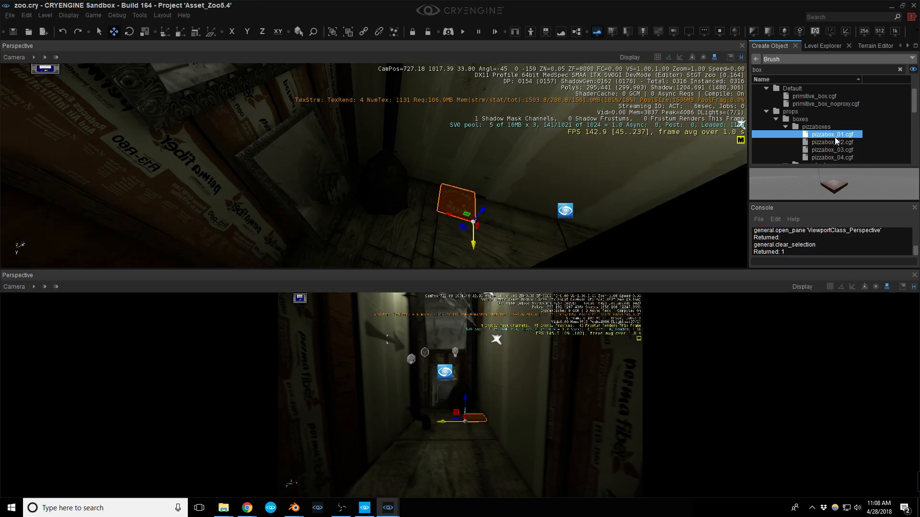
Place pizzabox_02 on the floor in front of the first pizza box and rotate it -45 degrees
left_click_drag(836, 141, 421, 251)
key("3")
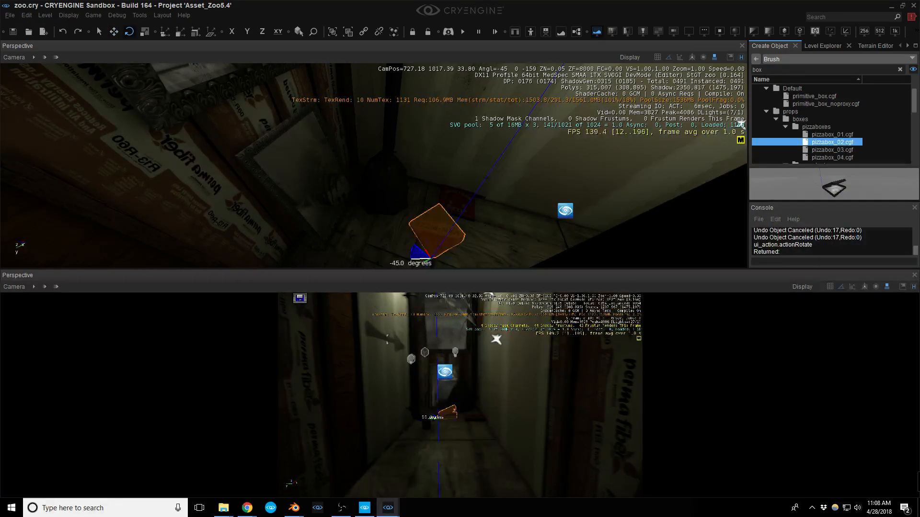
key("1")
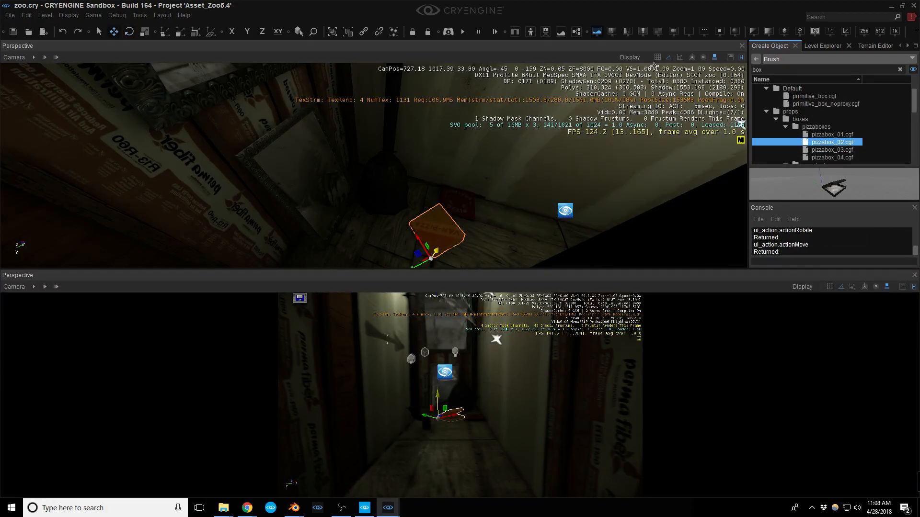
Turn off snapping to geometry and set the rotation snap angle to 30 degrees
left_click(716, 59)
left_click(728, 81)
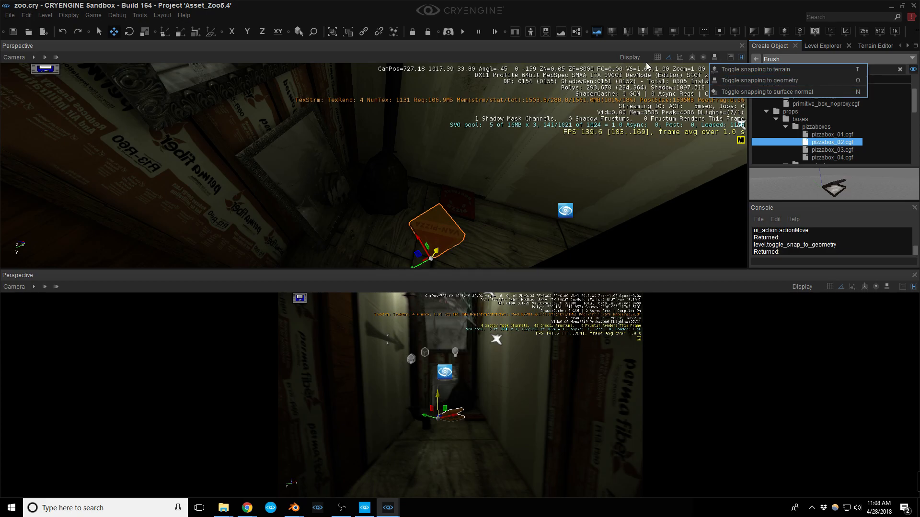
left_click(665, 63)
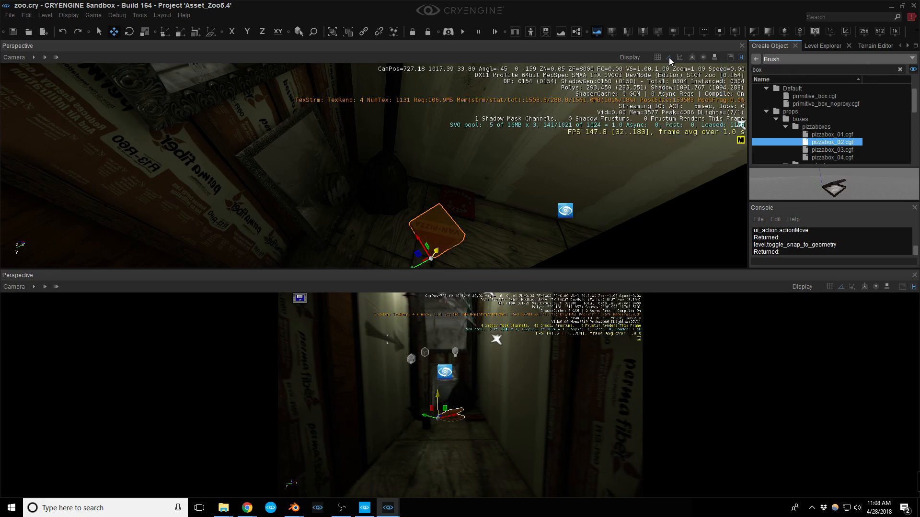
left_click(670, 61)
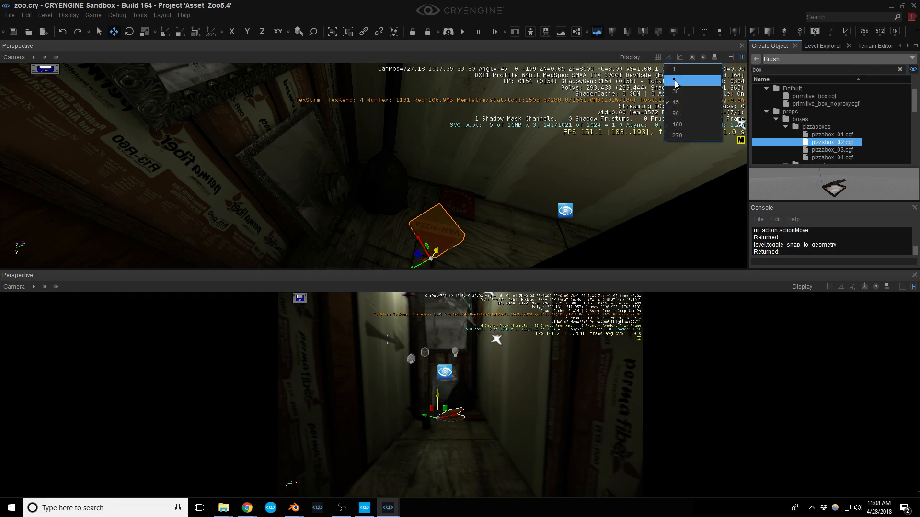
left_click(678, 92)
Rotate the open pizza box further, move it onto the floor in front of the leaning mirror and deselect it
right_click_drag(417, 226, 417, 234)
key("3")
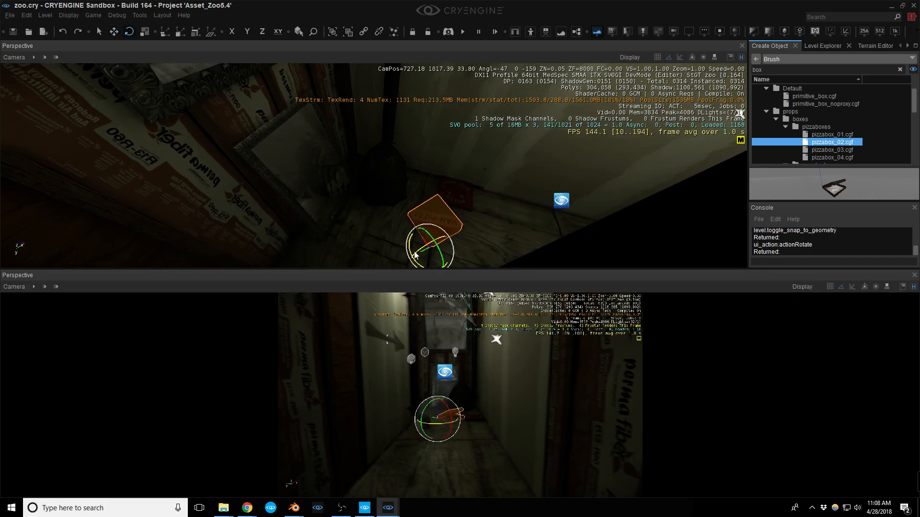
left_click_drag(417, 236, 335, 240)
key("2")
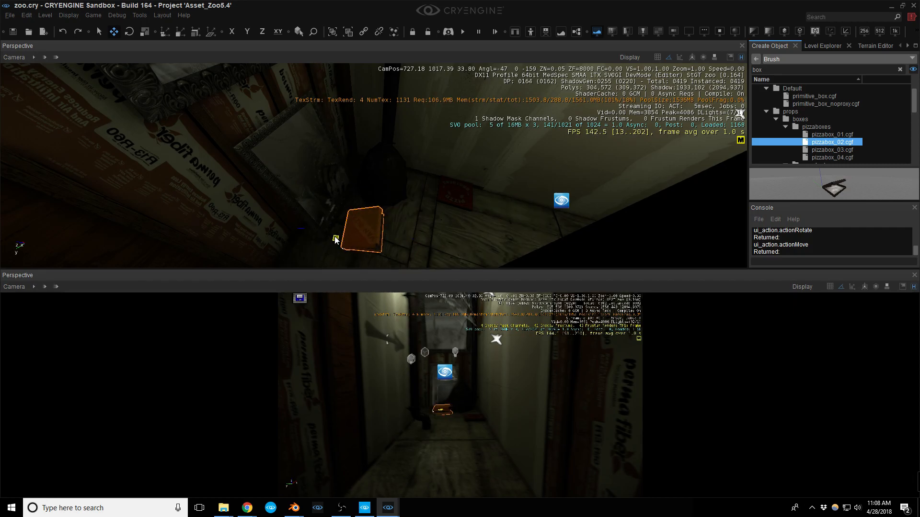
right_click_drag(422, 378, 423, 380)
key("ctrl+d")
right_click_drag(457, 411, 458, 413)
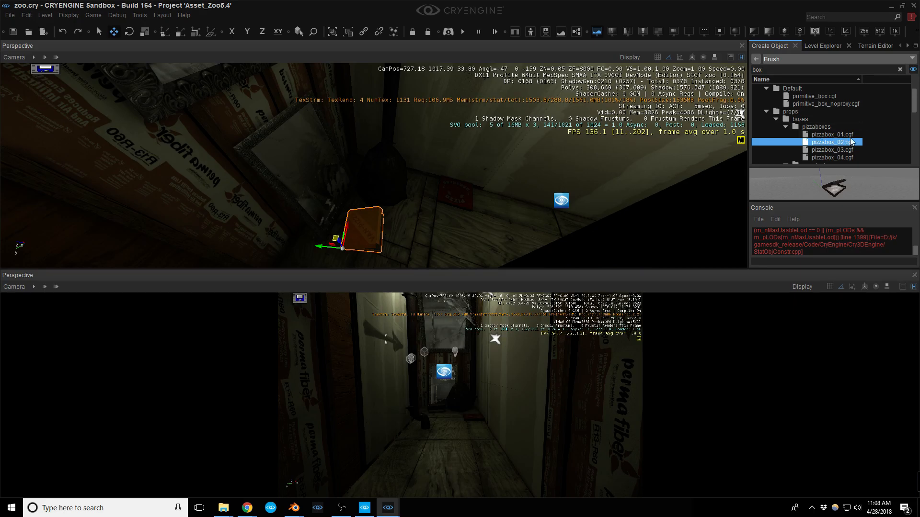
Place box01 from set01 on the floor at the corridor's far end
scroll(855, 134, "down", 2)
left_click(839, 128)
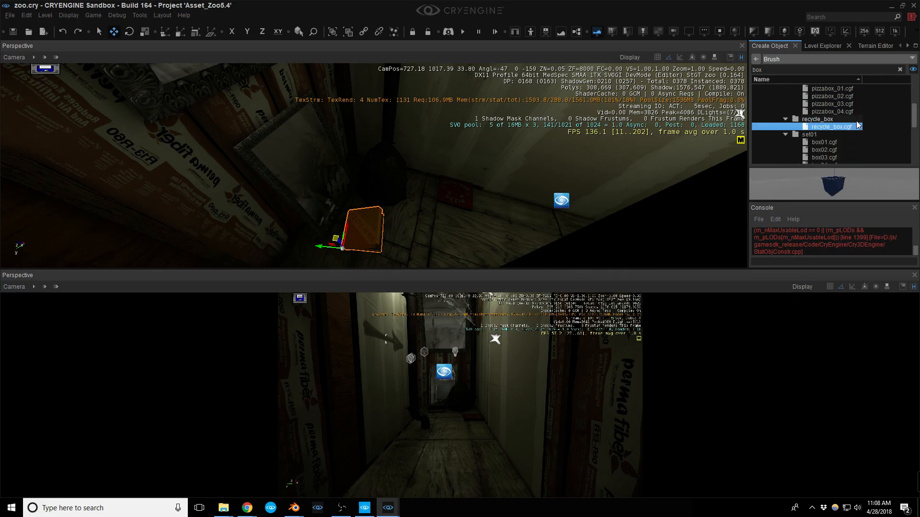
scroll(841, 127, "down", 1)
left_click(824, 122)
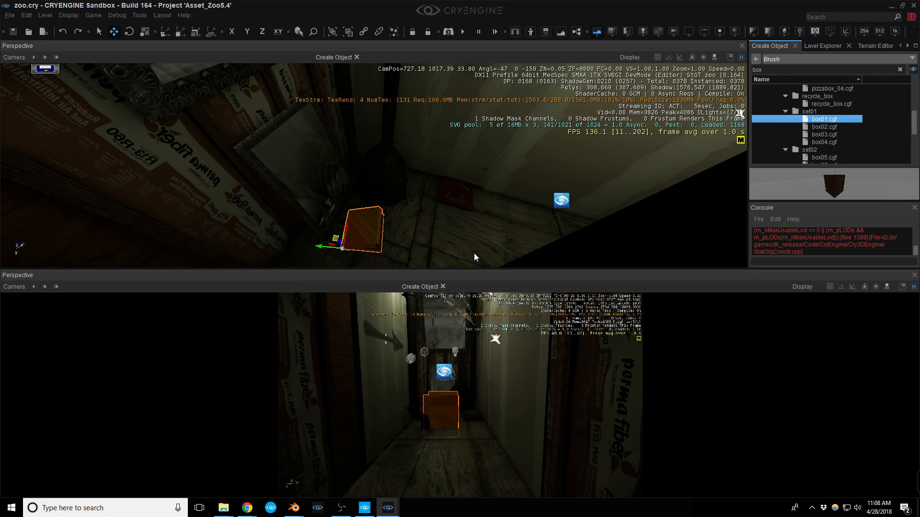
left_click(448, 415)
Move the cardboard box into the corner beside the leaning mirror and deselect it
left_click_drag(444, 413, 291, 265)
mouse_move(456, 228)
right_mouse_down()
mouse_move(439, 228)
mouse_move(457, 234)
right_mouse_up()
key("Escape")
right_click_drag(459, 379, 457, 377)
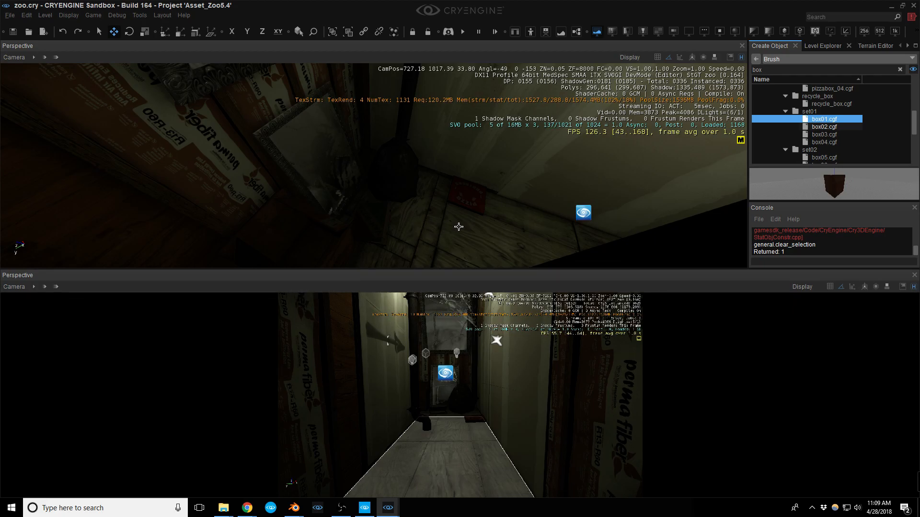
right_click_drag(459, 227, 523, 211)
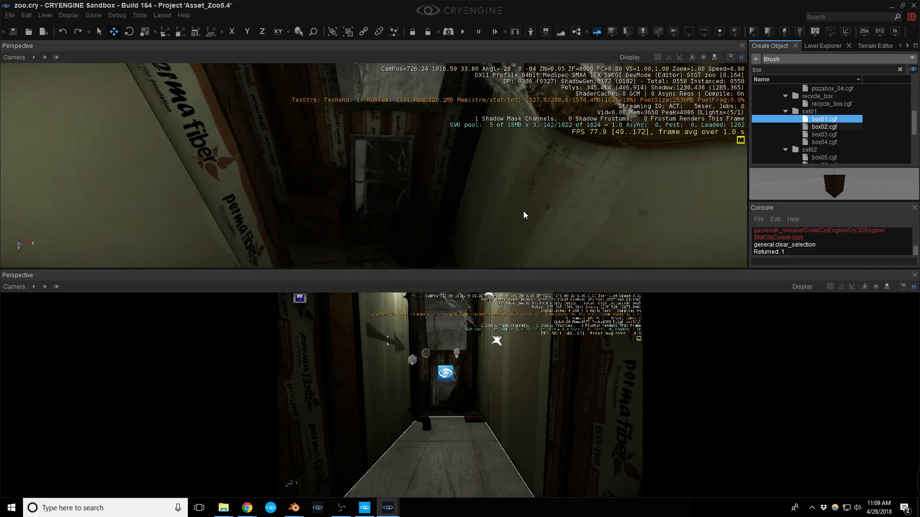
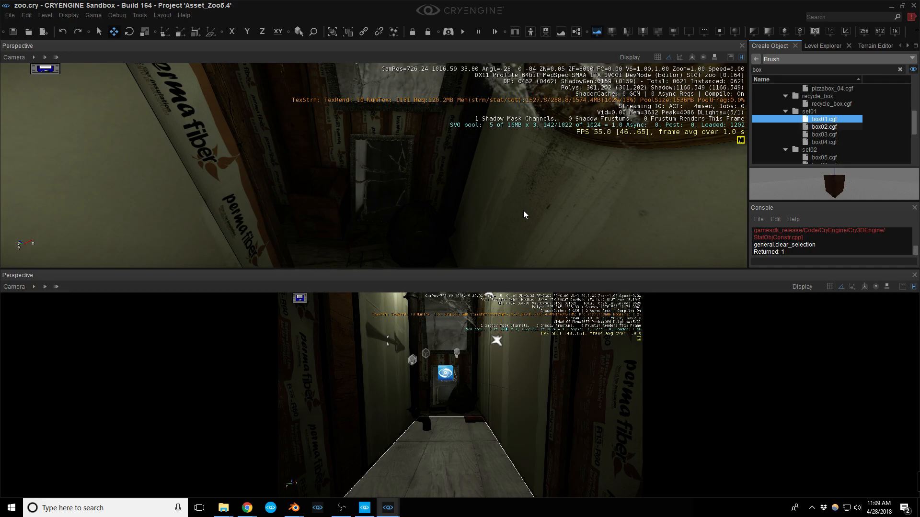
Switch to Chrome, examine the Shoot Targets Pack listing on Cubebrush, and return to the CRYENGINE editor
key("alt+Tab")
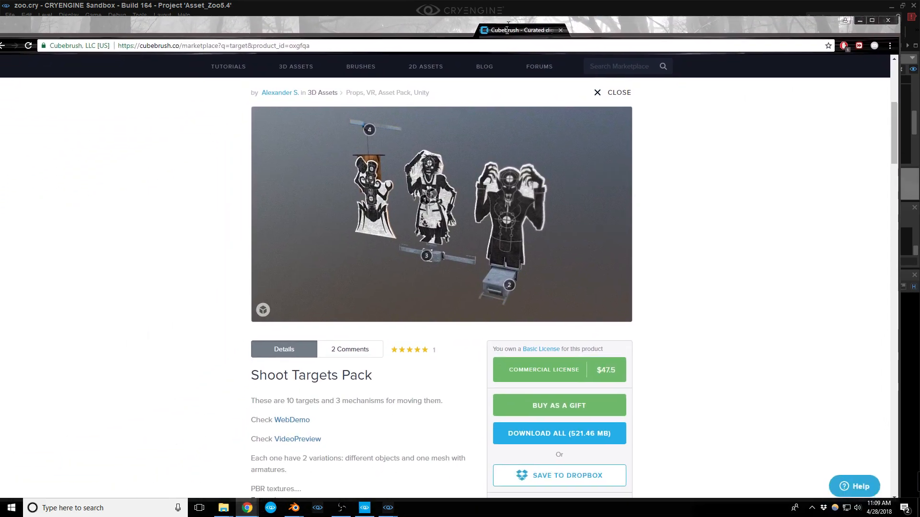
scroll(245, 134, "up", 4)
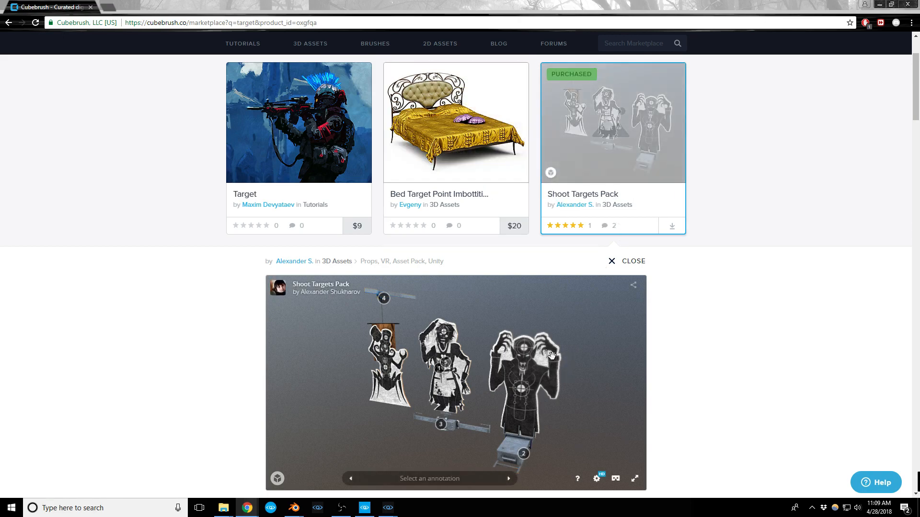
scroll(776, 325, "down", 2)
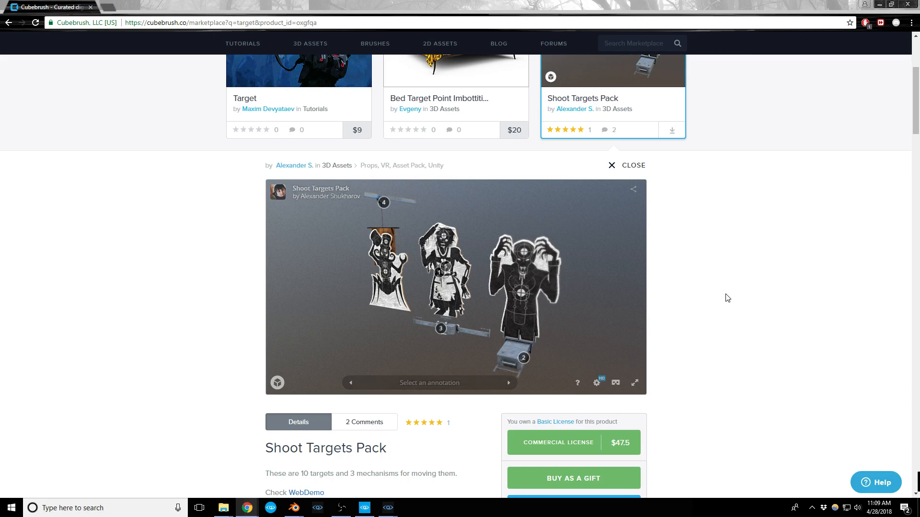
scroll(728, 298, "down", 1)
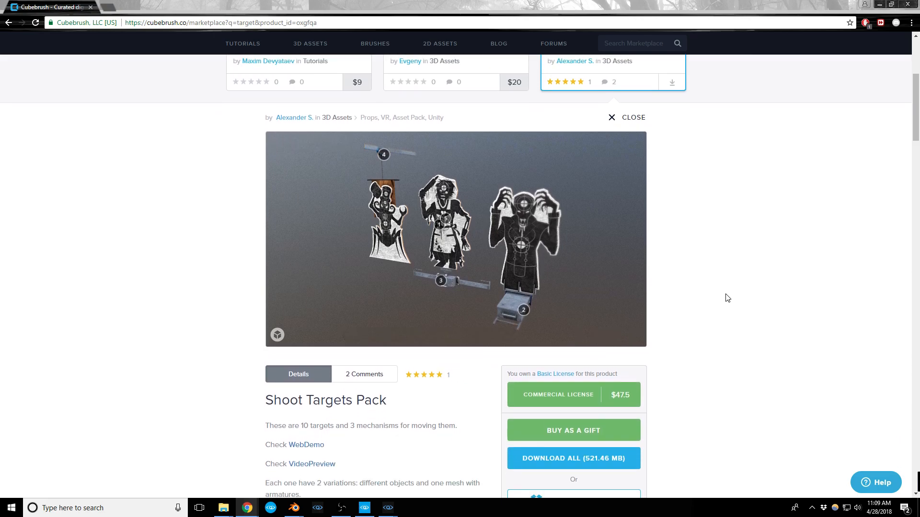
scroll(728, 298, "up", 2)
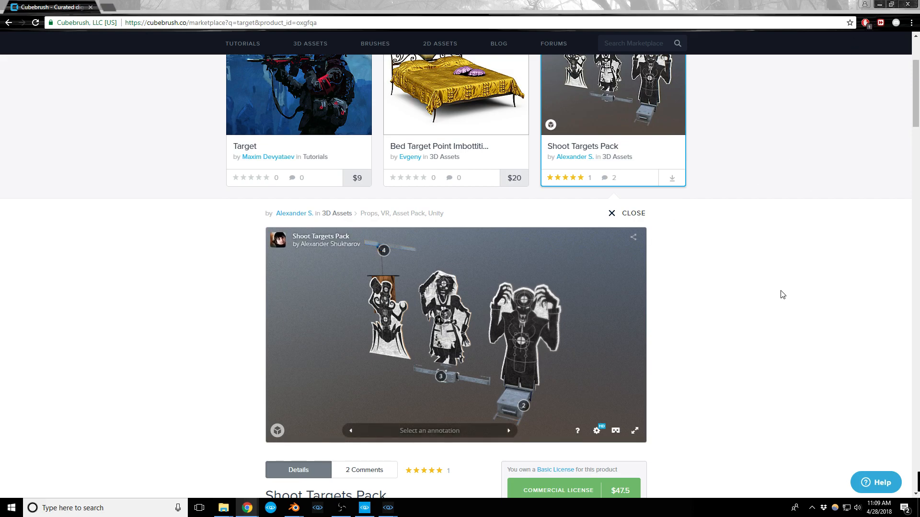
scroll(783, 294, "down", 1)
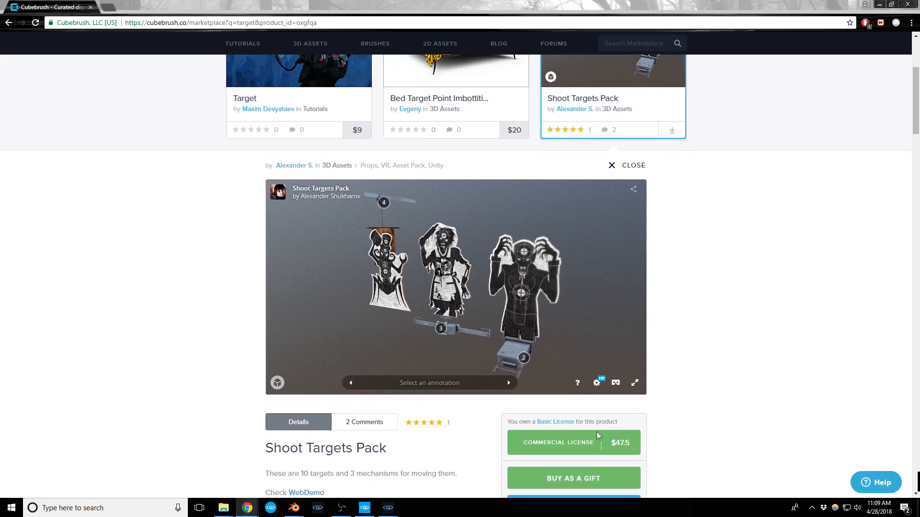
left_click(879, 4)
Close the second Perspective viewport and frame the mirrors and trash bag in the remaining one
mouse_move(482, 235)
right_mouse_down()
mouse_move(558, 283)
mouse_move(482, 249)
right_mouse_up()
key("a")
key("w")
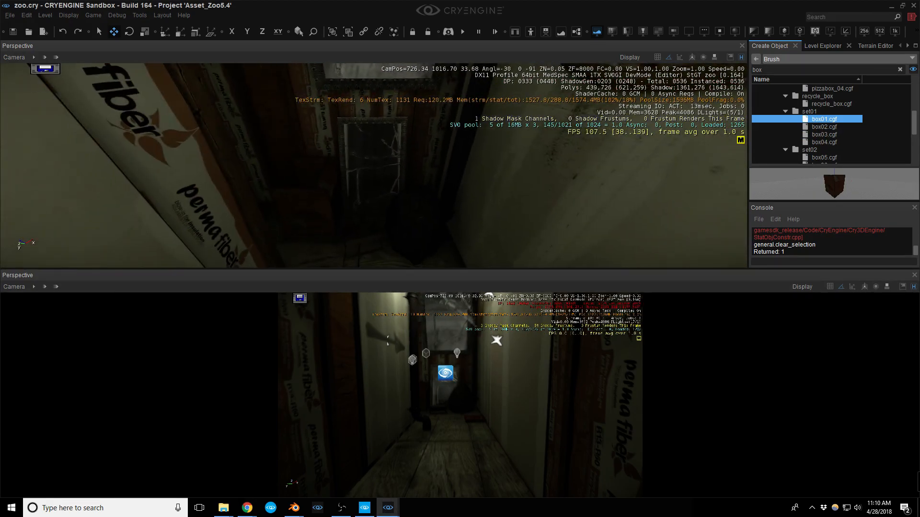
left_click(915, 275)
right_click_drag(538, 335, 545, 307)
key("s")
middle_click_drag(544, 307, 544, 330)
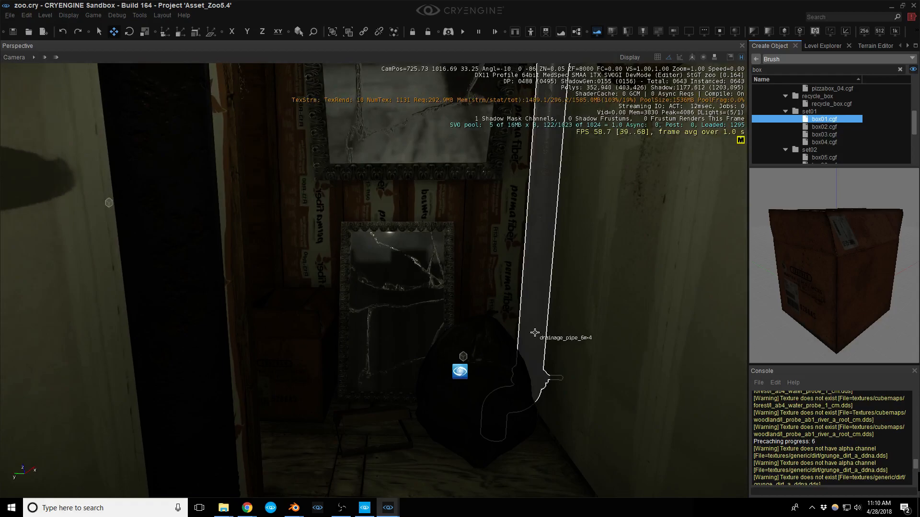
right_click_drag(536, 332, 537, 320)
Filter the brush library by "target" and place target3 upright on the floor in front of the leaning mirror
double_click(768, 68)
type("target")
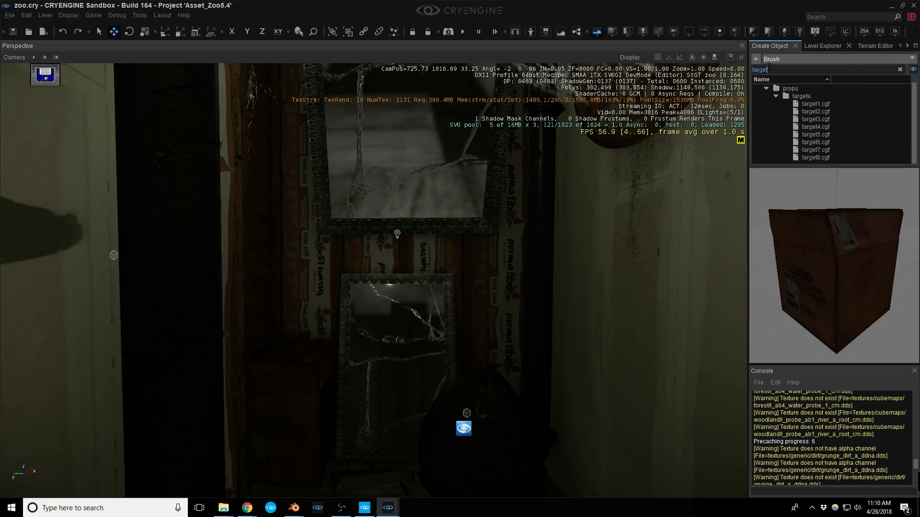
left_click(821, 105)
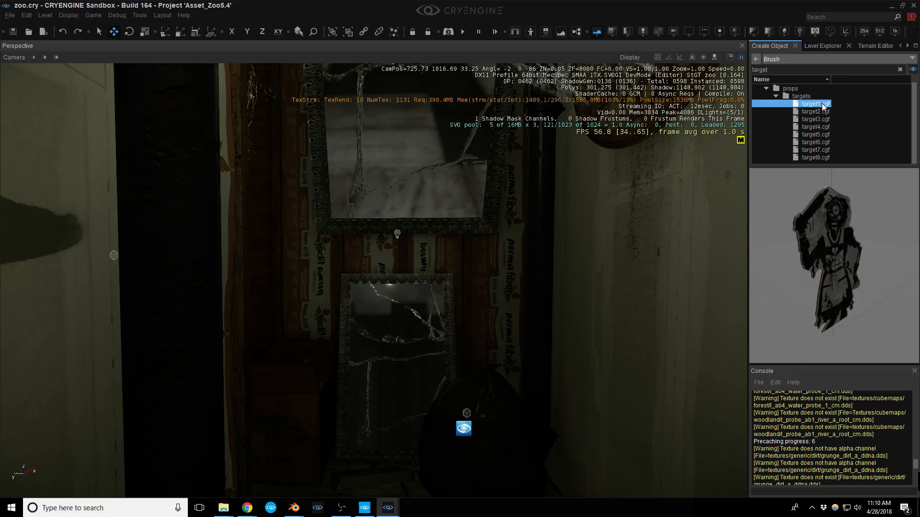
mouse_move(745, 191)
left_mouse_down()
mouse_move(826, 102)
mouse_move(817, 120)
mouse_move(623, 249)
mouse_move(368, 473)
mouse_move(372, 488)
mouse_move(366, 475)
left_mouse_up()
right_click_drag(379, 426, 360, 460)
left_click_drag(402, 367, 418, 448)
Try to rotate the target cutout, undo the rotation and delete the cutout
left_click(390, 419)
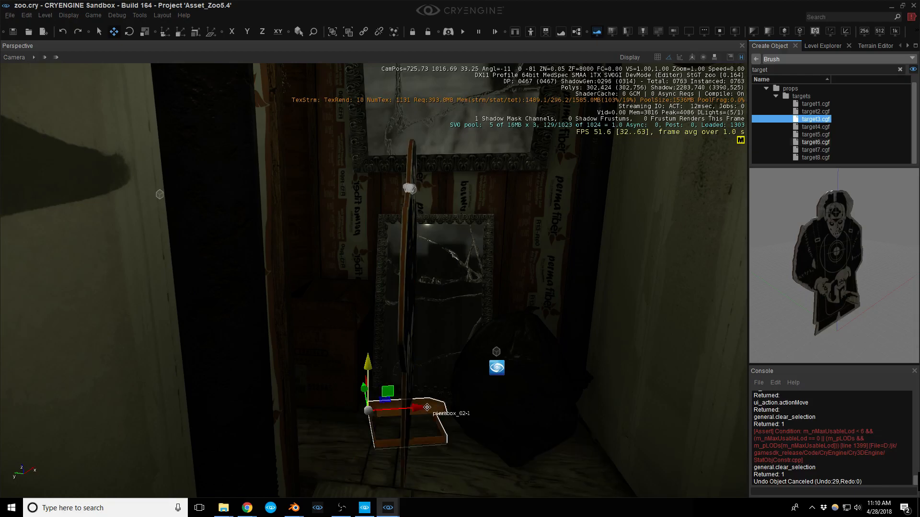
left_click(401, 432)
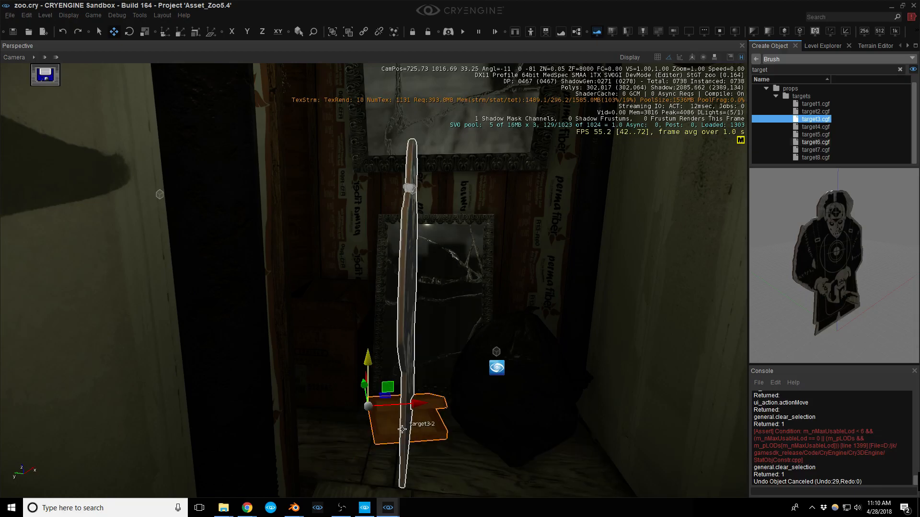
key("2")
left_click_drag(422, 488, 457, 412)
right_click_drag(457, 412, 458, 436)
key("ctrl+z")
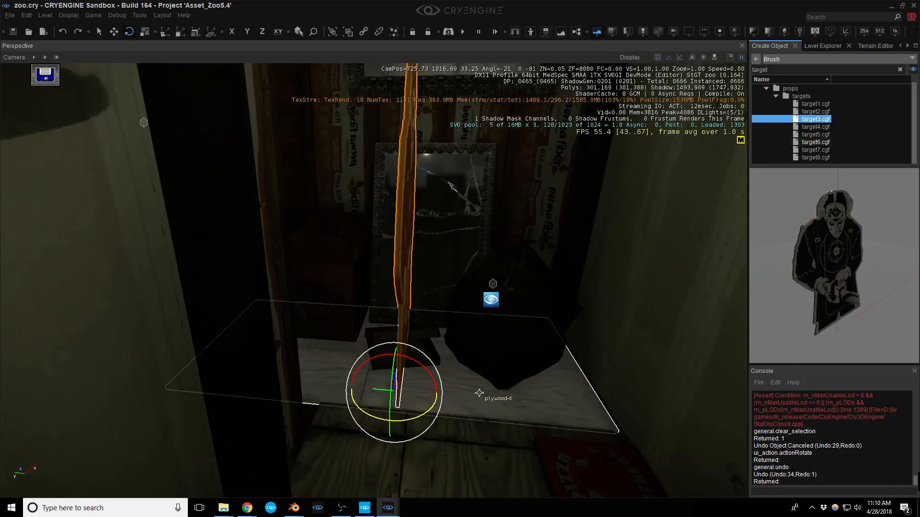
key("Delete")
Turn on grid snapping, filter the brush library by "mec" and preview slide_mechanism
key("g")
key("ctrl+s")
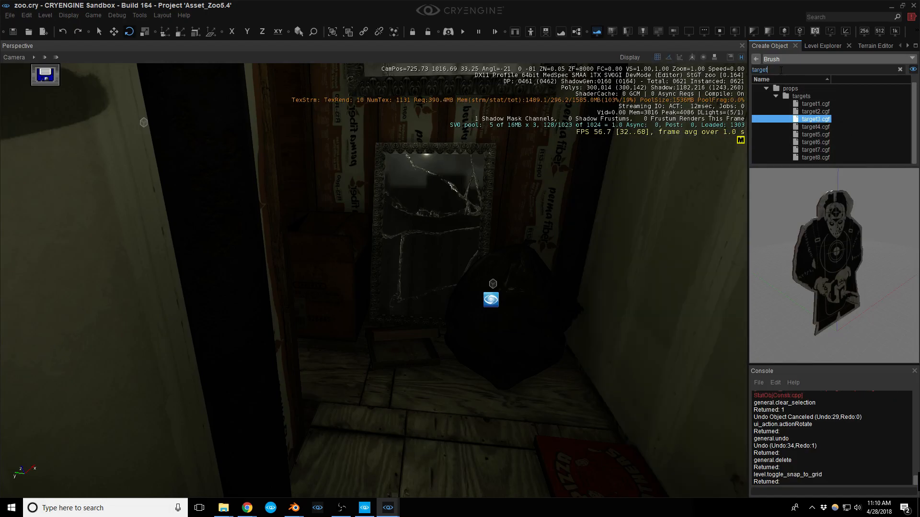
key("BackSpace")
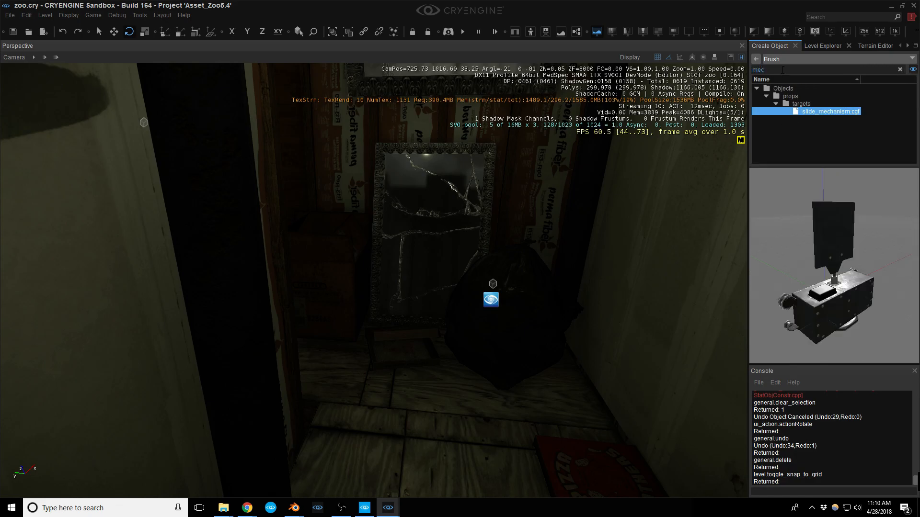
Place slide_mechanism on the floor before the leaning mirror, filter the brushes by "slid", and place slider_bar at the same spot
left_click_drag(843, 114, 434, 402)
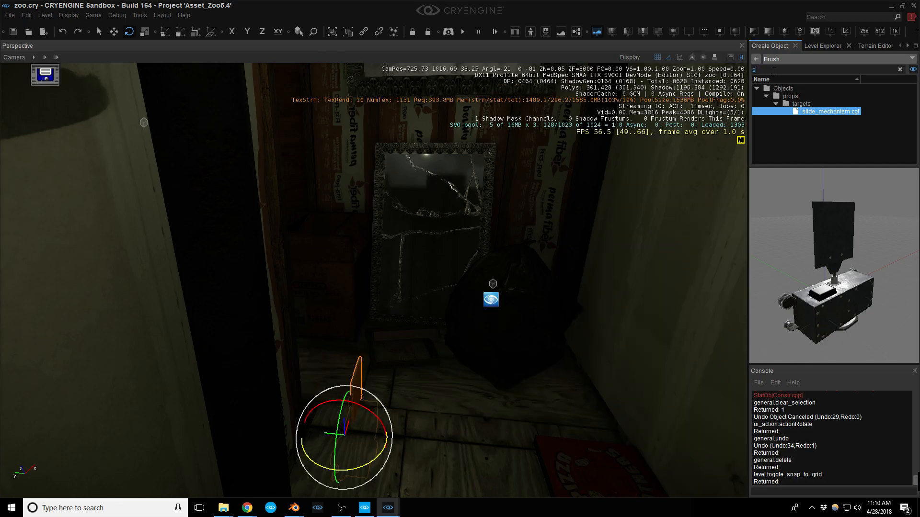
left_click(773, 71)
type("slid")
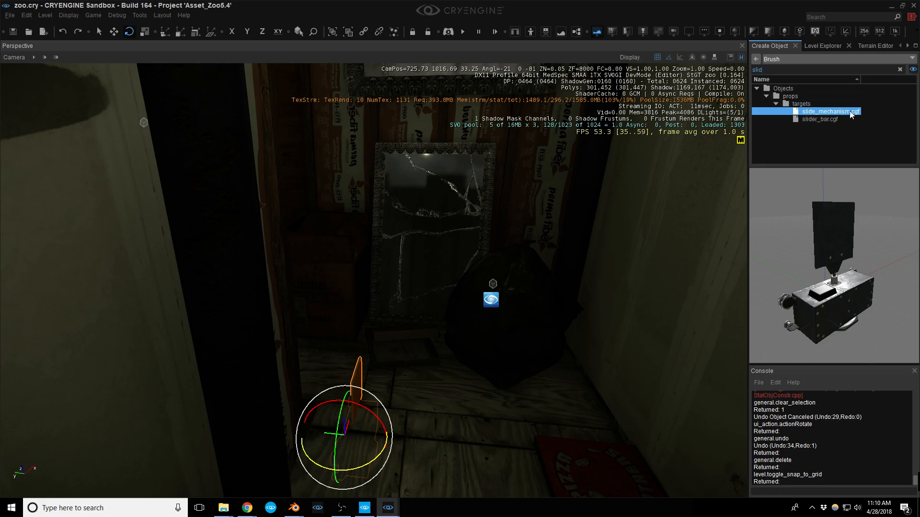
left_click_drag(820, 120, 850, 110)
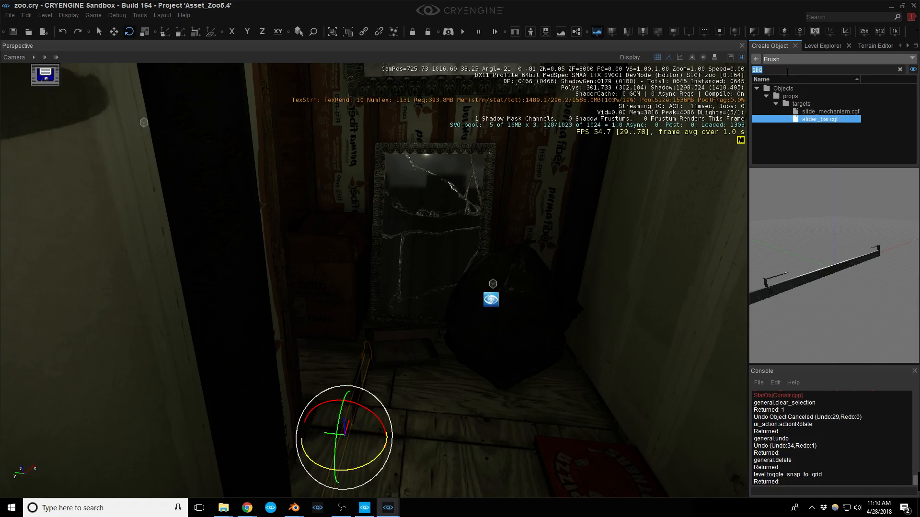
Filter the brush library by "target" and place target1 upright on the slide mechanism
type("target")
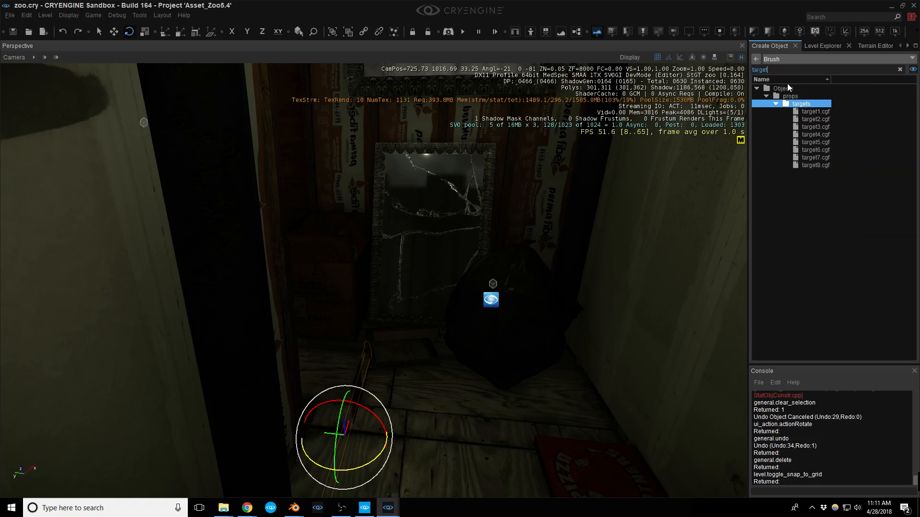
left_click(822, 113)
left_click_drag(551, 305, 364, 408)
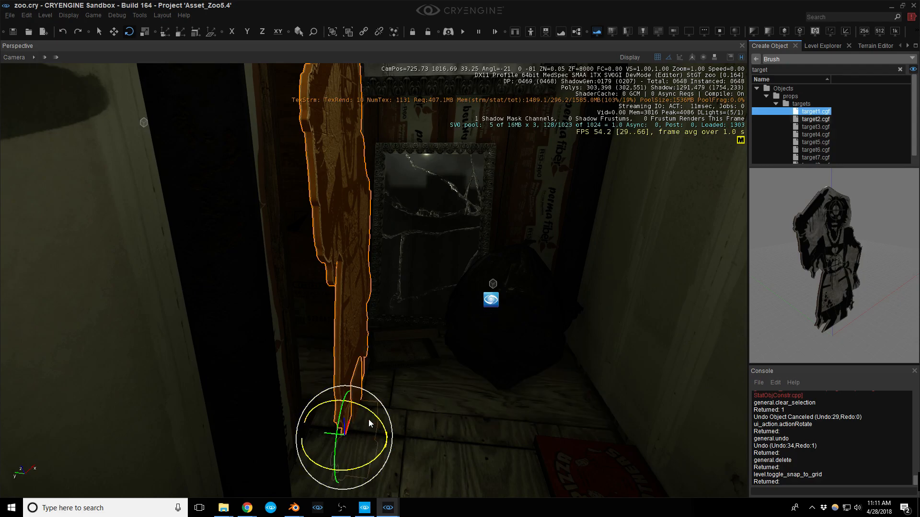
Try to rotate the target1 cutout on the slide mechanism and undo the change
right_click_drag(402, 418, 403, 367)
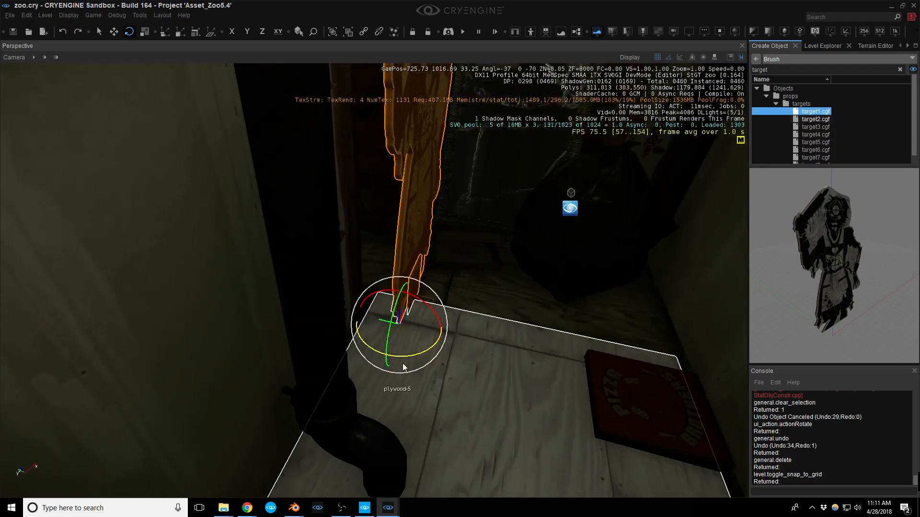
key("shift+space")
left_click_drag(403, 337, 410, 343)
key("ctrl+z")
Turn off grid snapping, then reposition and rotate target1, the mechanism and the bar together so the cutout faces the corridor
key("space")
mouse_move(473, 388)
left_mouse_down()
mouse_move(379, 317)
mouse_move(409, 308)
left_mouse_up()
key("1")
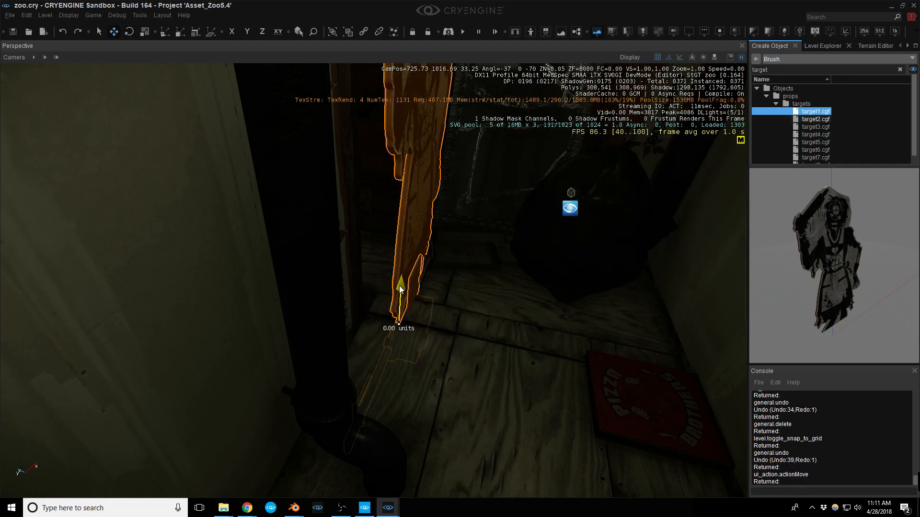
key("shift+g")
key("g")
left_click_drag(400, 292, 439, 181)
key("2")
right_click_drag(427, 283, 438, 257)
key("1")
key("s")
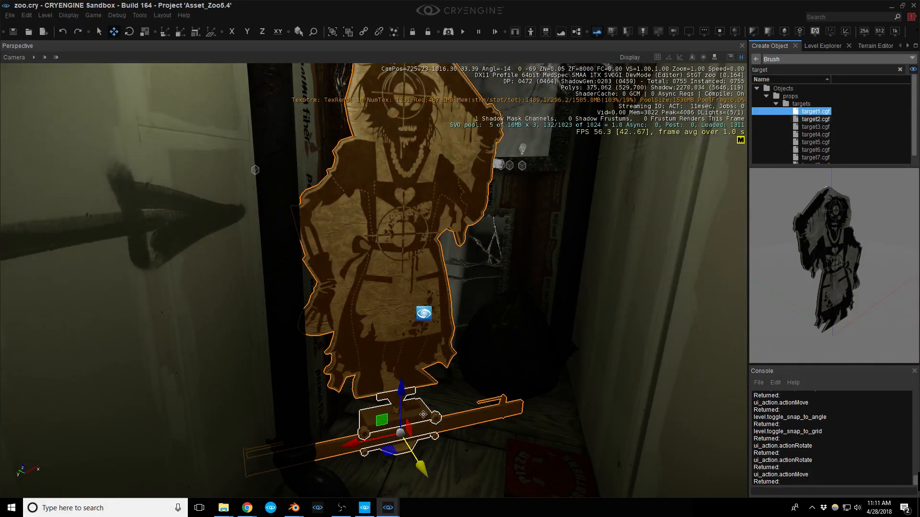
Try grouping target1 with the slide mechanism, undo the grouping, and clear the selection
right_click_drag(417, 415, 417, 422)
key("ctrl+d")
left_click(418, 333)
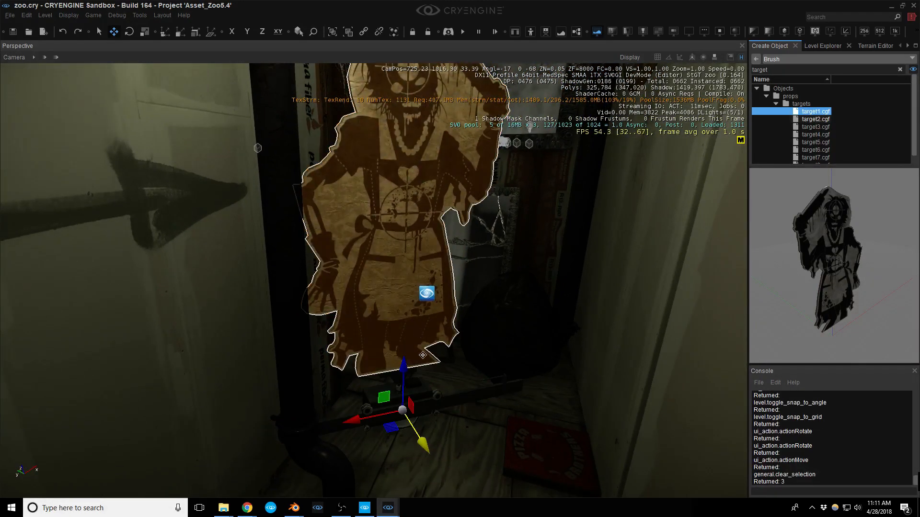
left_click(421, 394, "ctrl")
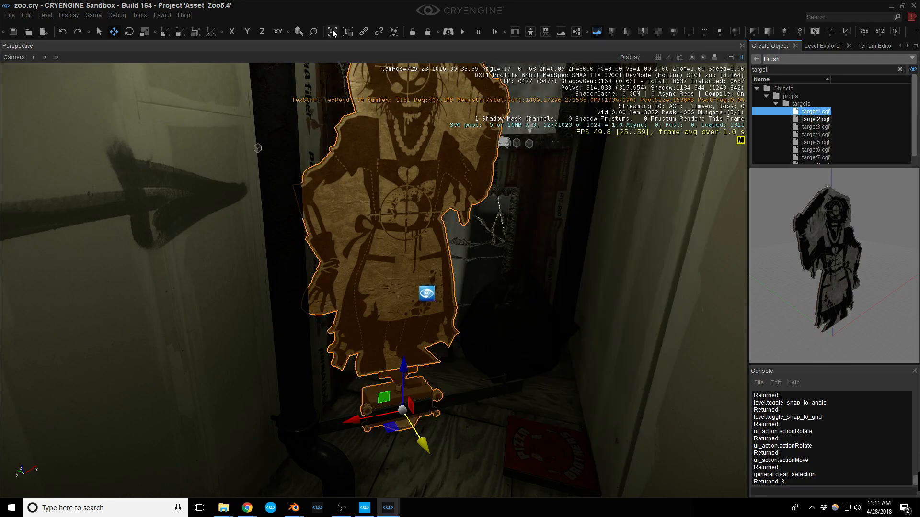
key("ctrl+g")
key("ctrl+s")
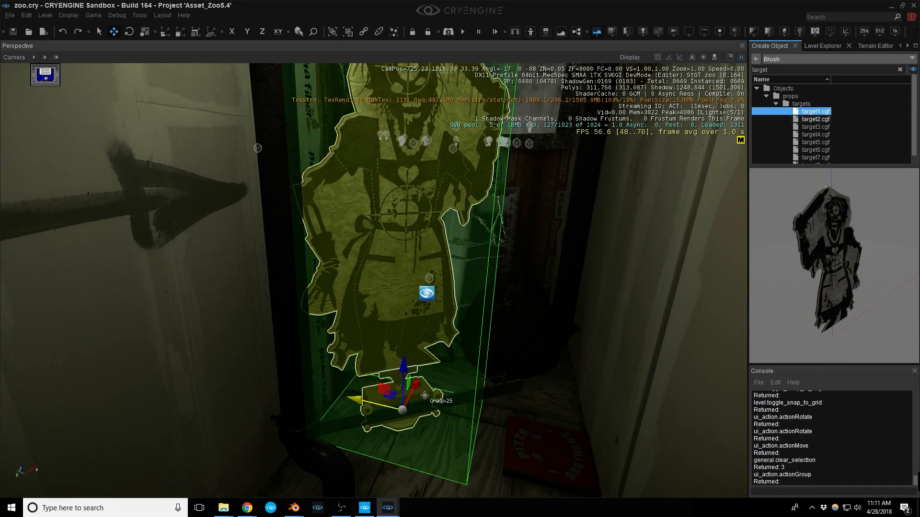
key("ctrl+z")
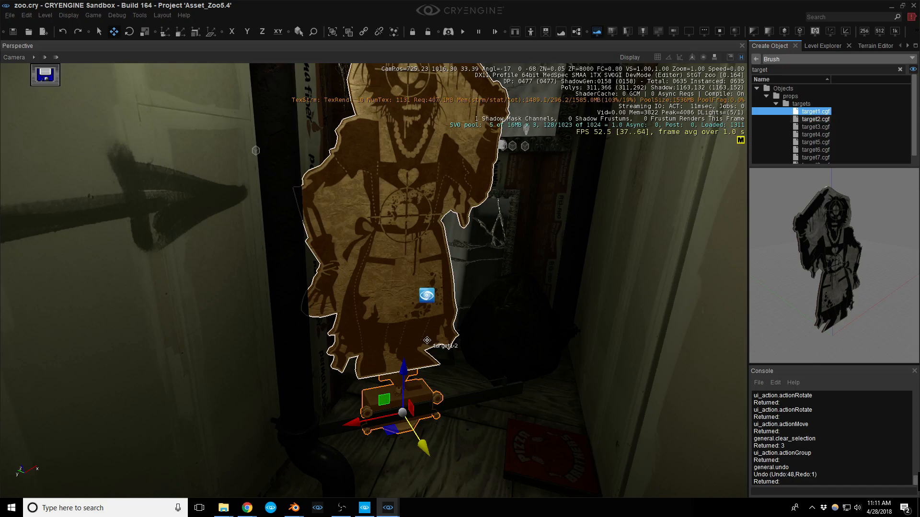
key("Escape")
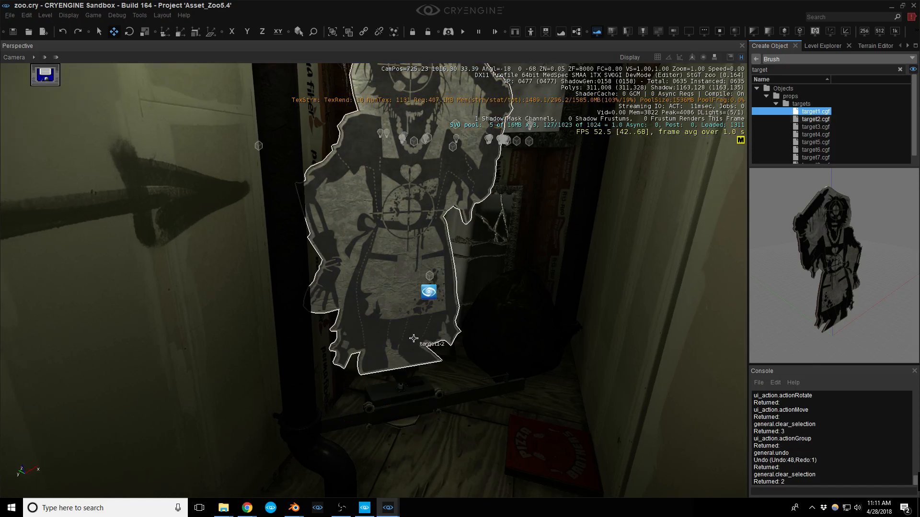
Link target1 to the slide mechanism and move the mechanism slightly along the slider bar
left_click(364, 32)
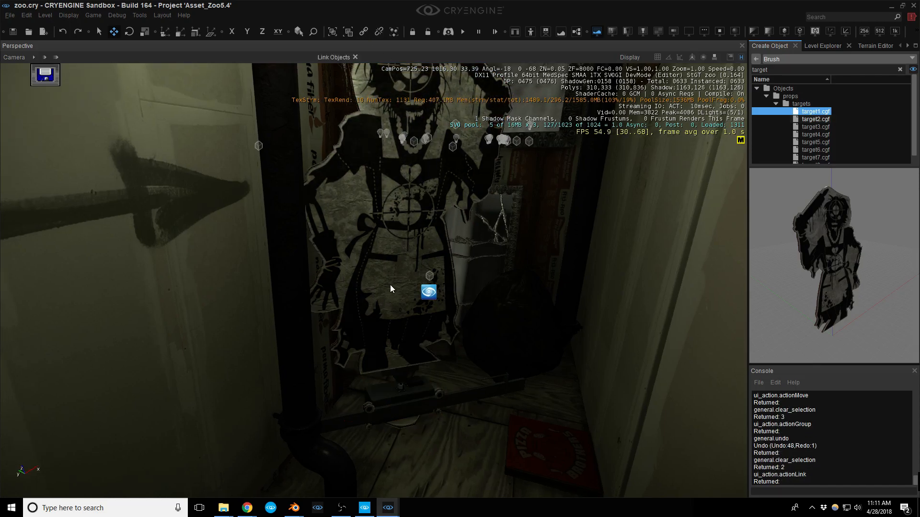
left_click_drag(406, 290, 426, 301)
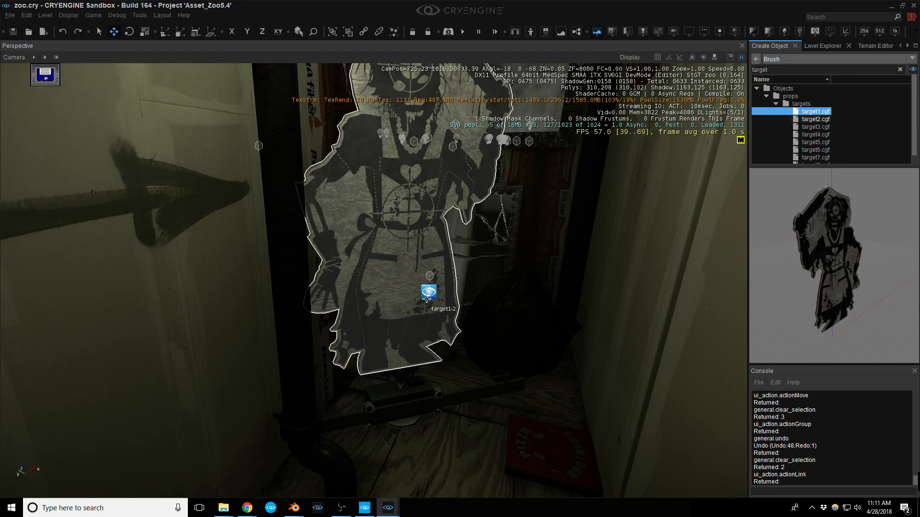
left_click(427, 301)
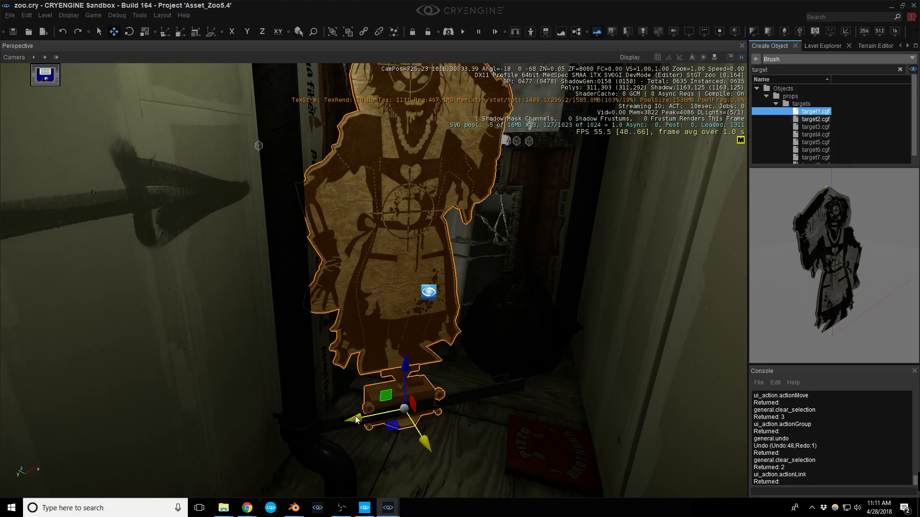
right_click_drag(386, 396, 415, 386)
left_click_drag(415, 381, 369, 407)
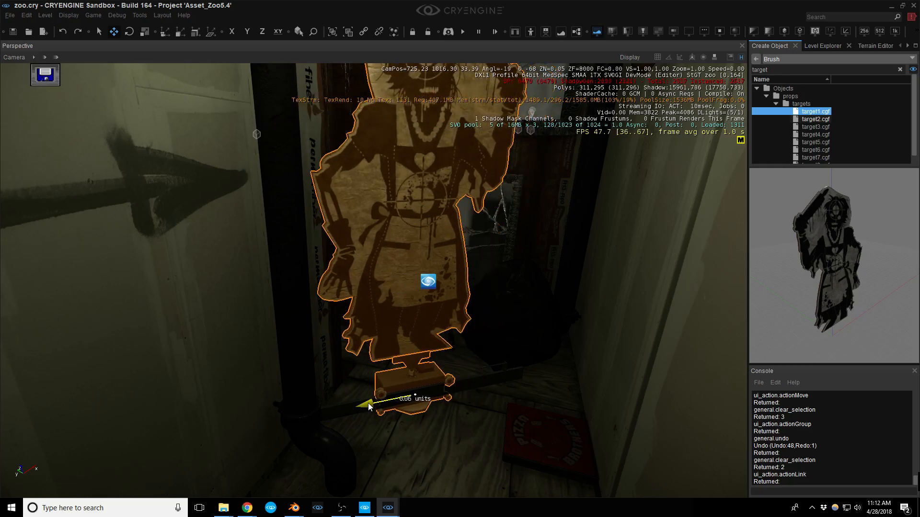
Try rotating the target1 cutout by itself, undo the rotation, and clear the selection
left_click(423, 307)
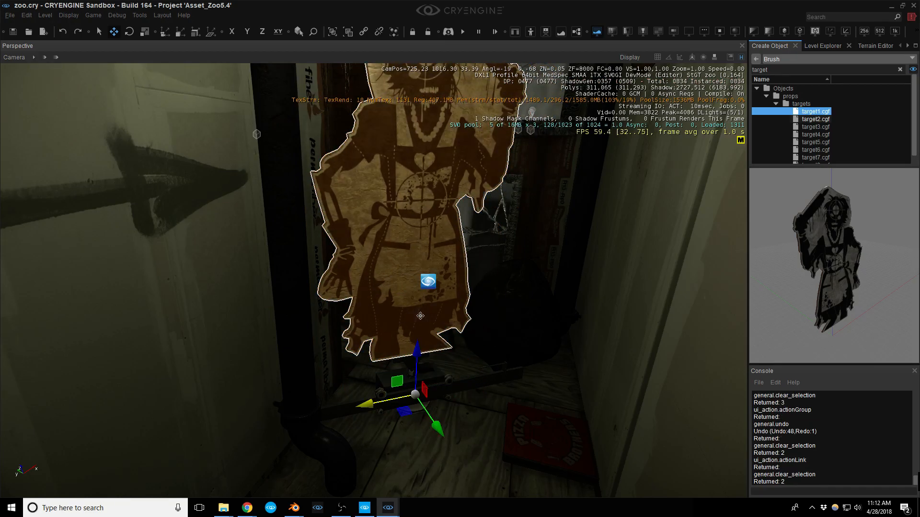
key("3")
mouse_move(430, 399)
left_mouse_down()
mouse_move(427, 431)
mouse_move(426, 410)
left_mouse_up()
key("ctrl+z")
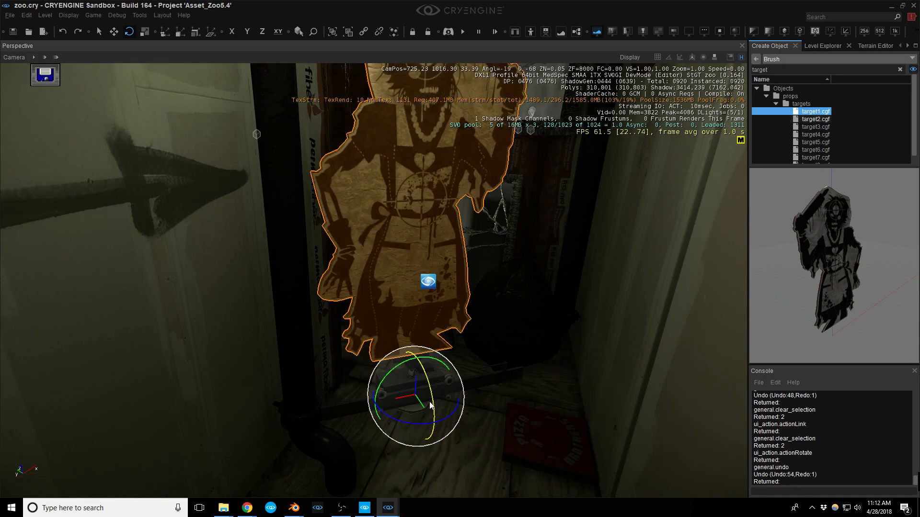
right_click_drag(430, 405, 429, 418)
key("Escape")
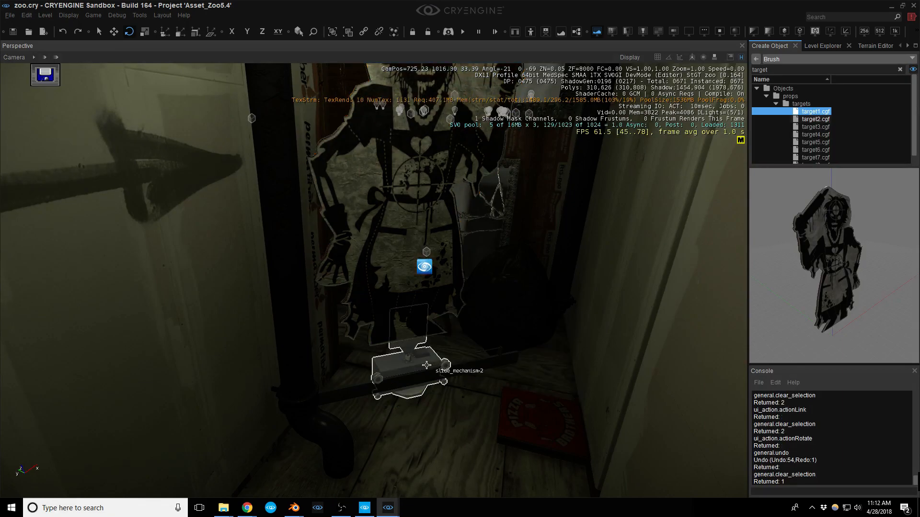
Select the slide mechanism and slide it with its linked cutout along the bar
left_click(418, 363)
key("1")
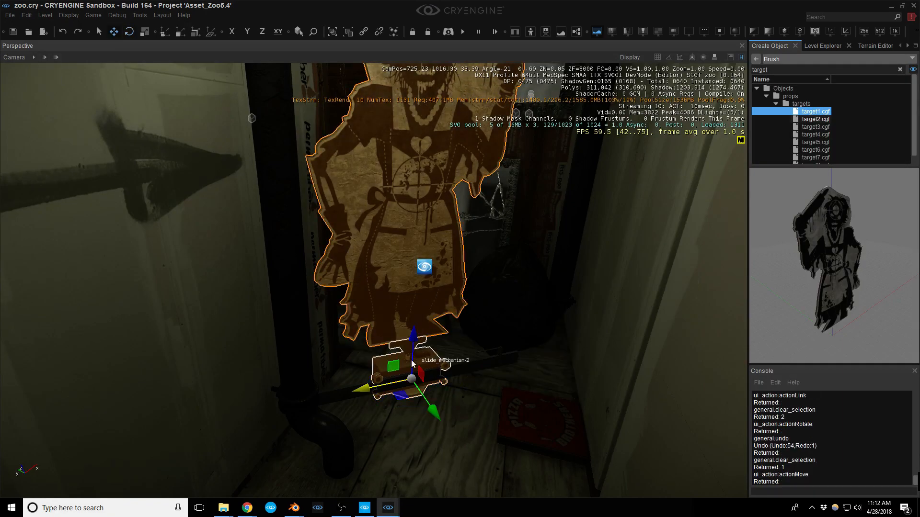
mouse_move(349, 394)
left_mouse_down()
mouse_move(311, 400)
mouse_move(415, 386)
mouse_move(299, 402)
mouse_move(403, 387)
mouse_move(340, 396)
left_mouse_up()
right_click_drag(340, 396, 341, 376)
Select the target1 cutout, slide mechanism and slider bar together and group them
left_click_drag(343, 451, 368, 436)
right_click_drag(389, 422, 385, 435)
left_click_drag(370, 426, 362, 428)
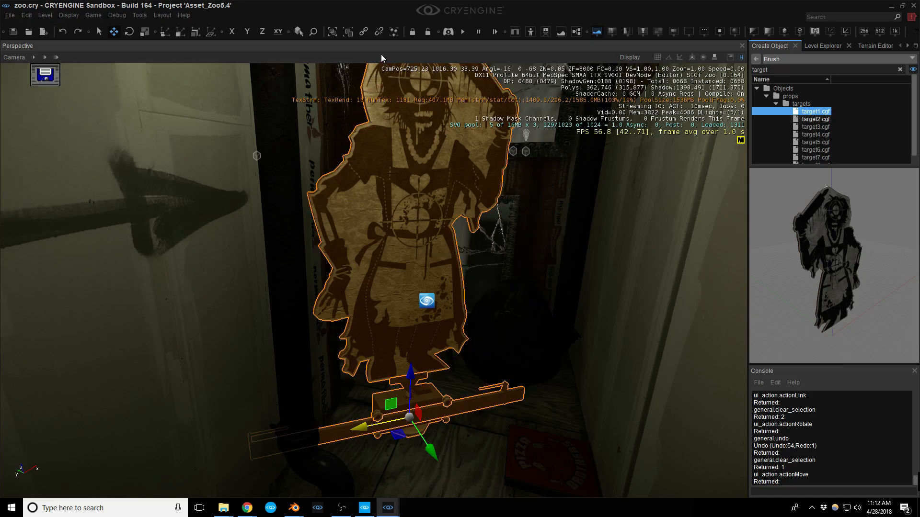
left_click(333, 32)
Rotate the target group and move it behind the trash bag at the corridor's end, facing the corridor
left_click_drag(398, 408, 454, 391)
key("3")
left_click_drag(471, 431, 426, 433)
key("2")
left_click_drag(482, 392, 514, 423)
left_click(532, 351)
left_click(554, 468)
right_click_drag(554, 468, 561, 492)
left_click_drag(481, 367, 484, 401)
right_click_drag(484, 402, 496, 385)
key("Escape")
key("s")
middle_click_drag(496, 385, 543, 333)
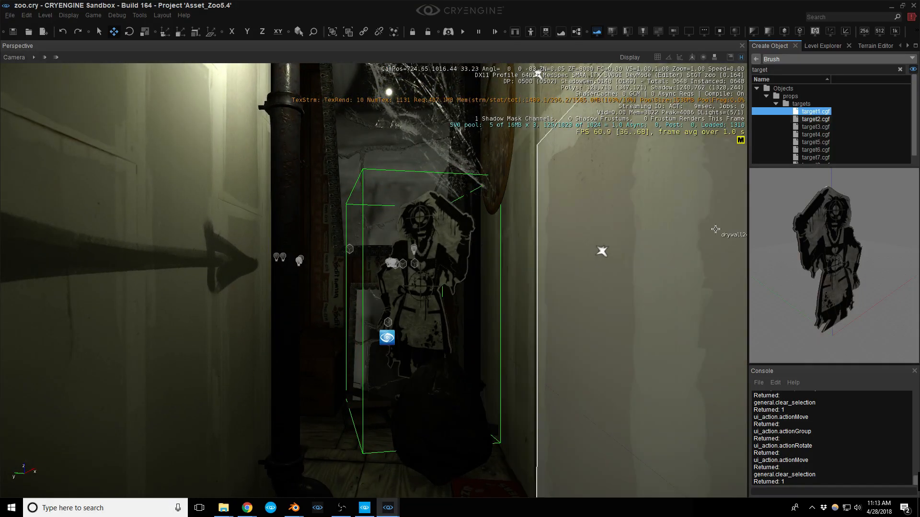
Preview target3 and target4, and place target4 upright beside the grouped target
left_click(813, 128)
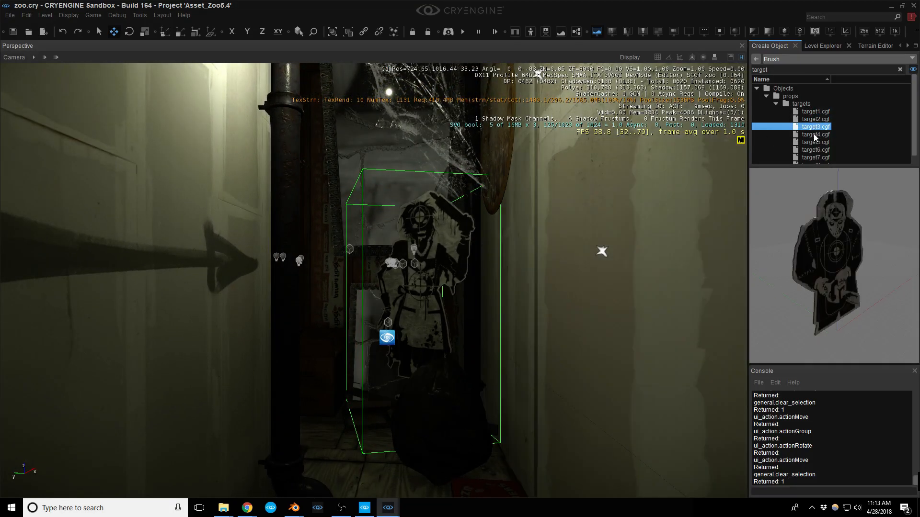
left_click(814, 135)
mouse_move(526, 397)
left_mouse_down()
mouse_move(361, 463)
mouse_move(290, 482)
mouse_move(211, 481)
mouse_move(300, 476)
mouse_move(294, 506)
mouse_move(349, 460)
mouse_move(376, 386)
left_mouse_up()
Examine the placed targets from farther back in the corridor
key("s")
right_click_drag(377, 394, 423, 300)
key("s")
key("s")
left_click(418, 302)
key("s")
key("d")
key("s")
key("s")
key("w")
right_click_drag(489, 281, 602, 269)
key("w")
key("w")
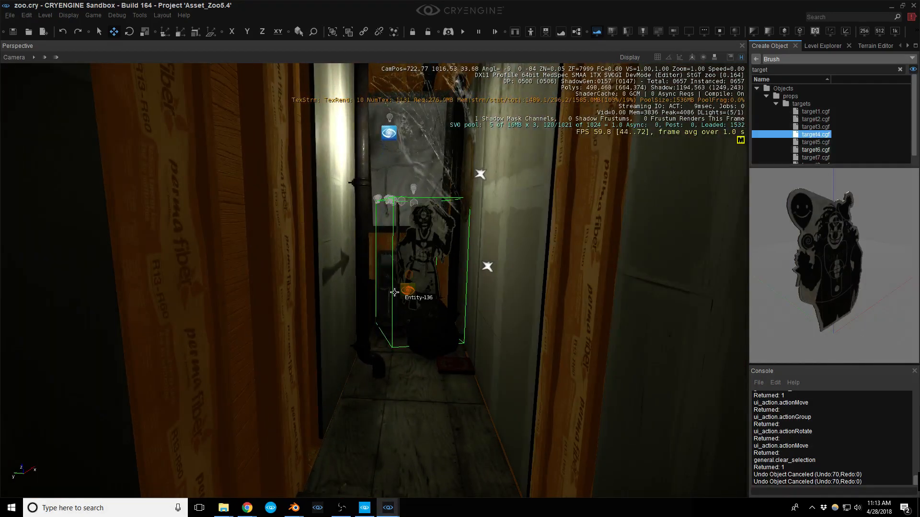
right_click_drag(352, 270, 320, 269)
key("w")
key("d")
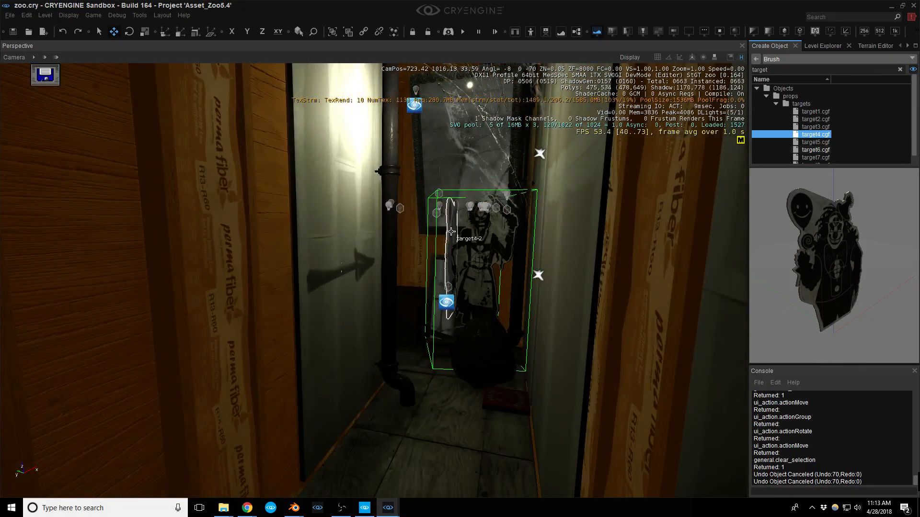
Move target4 to the left corridor wall, lower it to the floor, and rotate it to lean against the wall
left_click(448, 312)
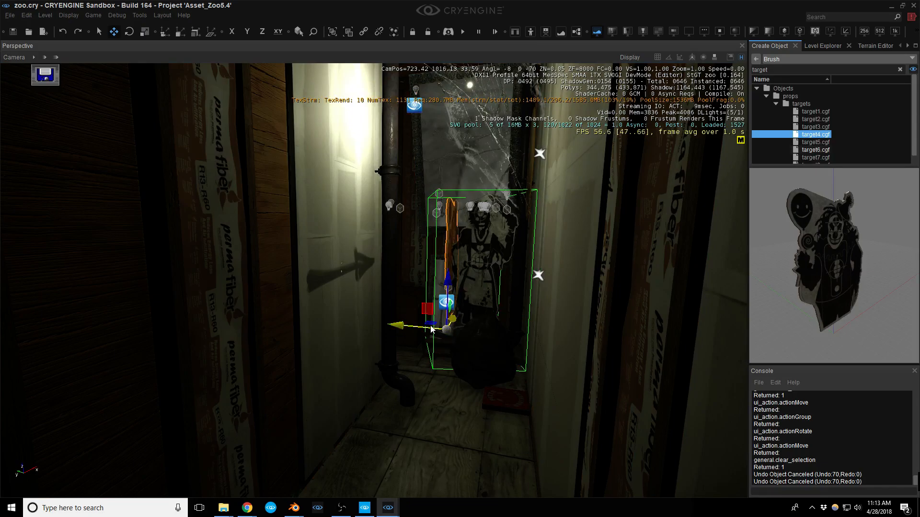
left_click_drag(426, 327, 332, 387)
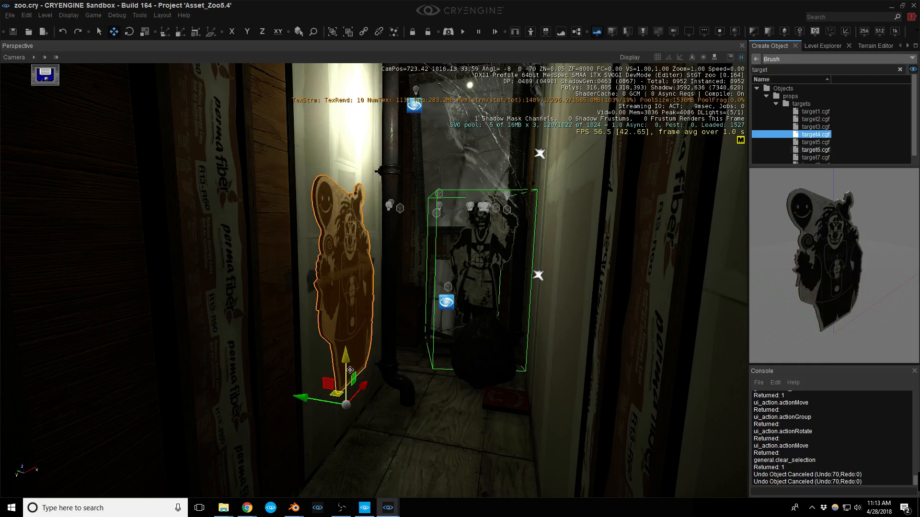
left_click_drag(337, 389, 374, 422)
key("2")
key("ctrl+d")
Rotate the arrow decal on the right corridor wall so that the arrow runs horizontally along the corridor
right_click_drag(398, 381, 439, 381)
key("a")
key("s")
key("w")
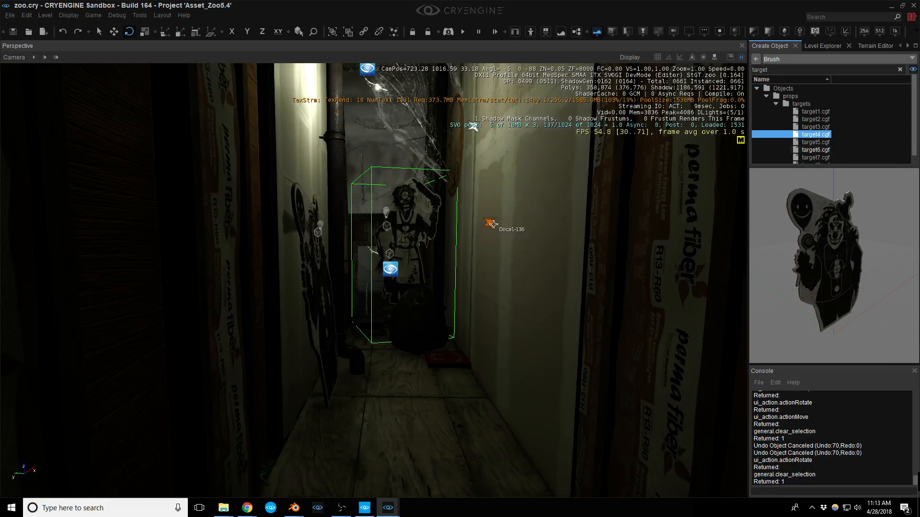
left_click(493, 224)
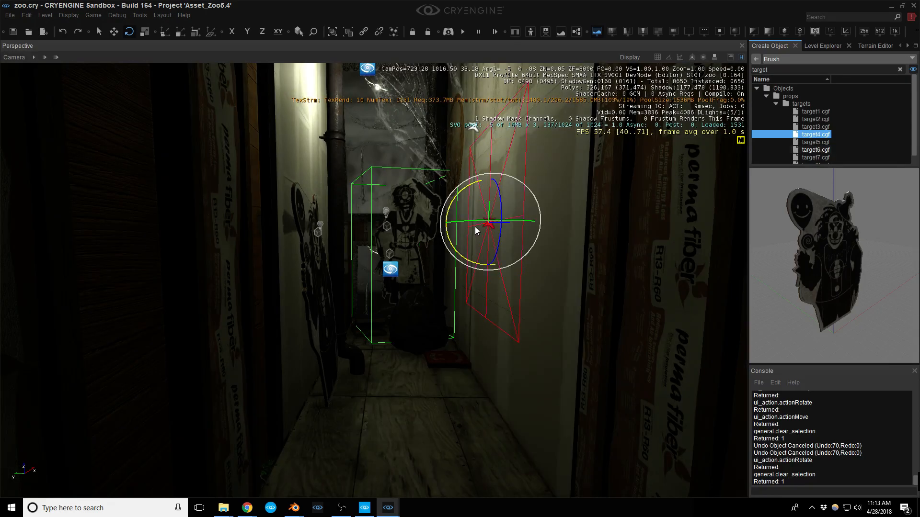
key("2")
left_click_drag(449, 219, 510, 227)
key("Escape")
Switch object creation from brushes to miscellaneous objects and place a new decal in the corridor
left_click(778, 59)
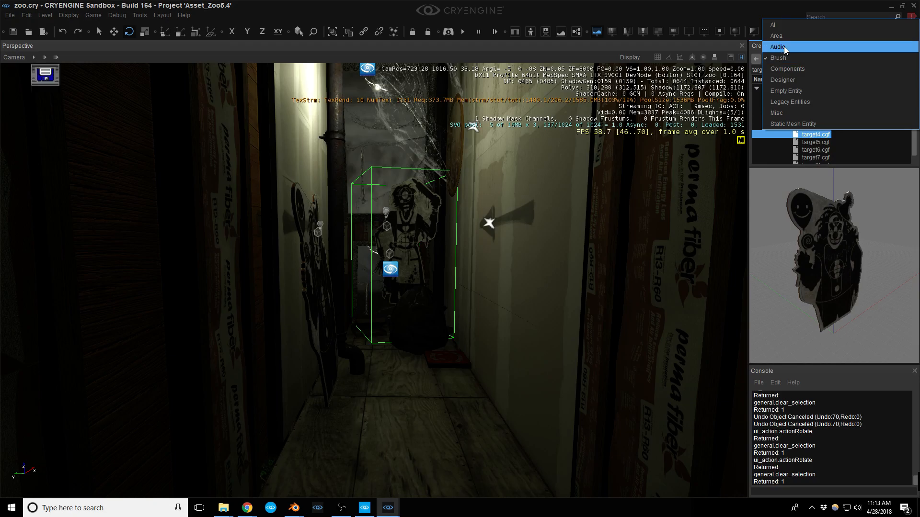
left_click(878, 196)
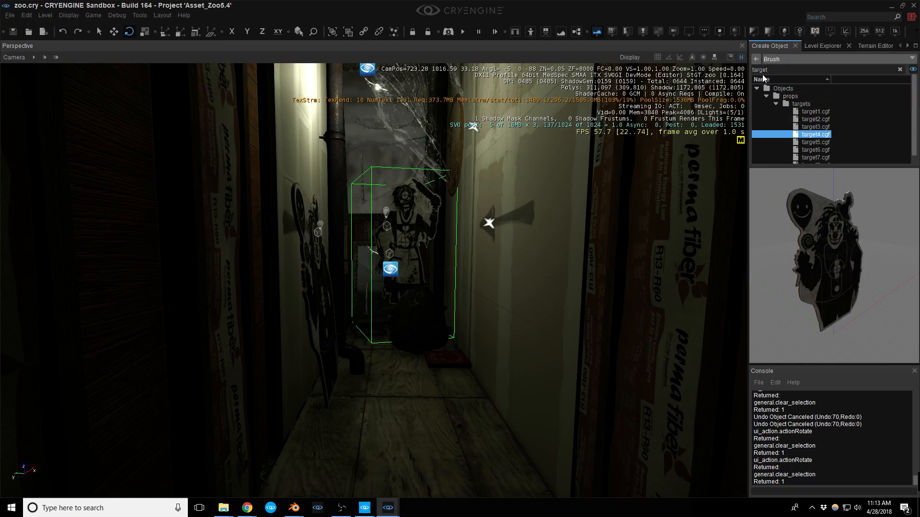
key("BackSpace")
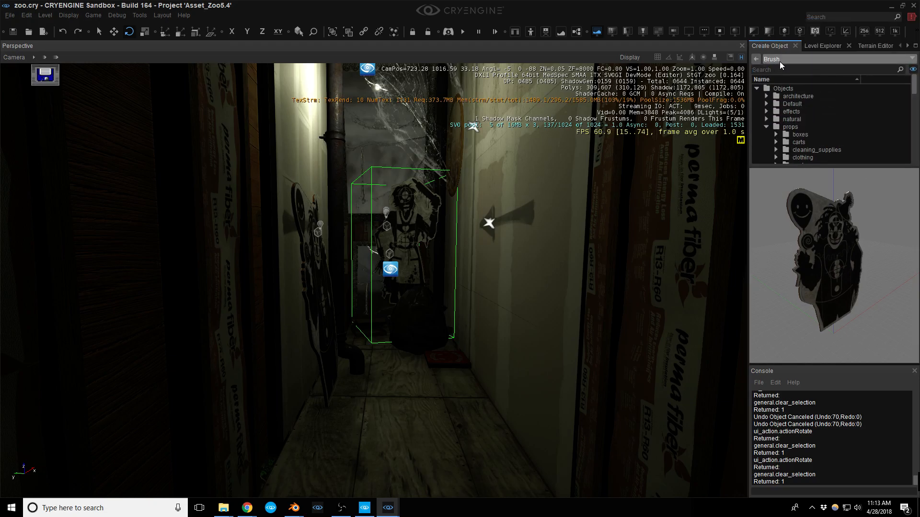
left_click(780, 62)
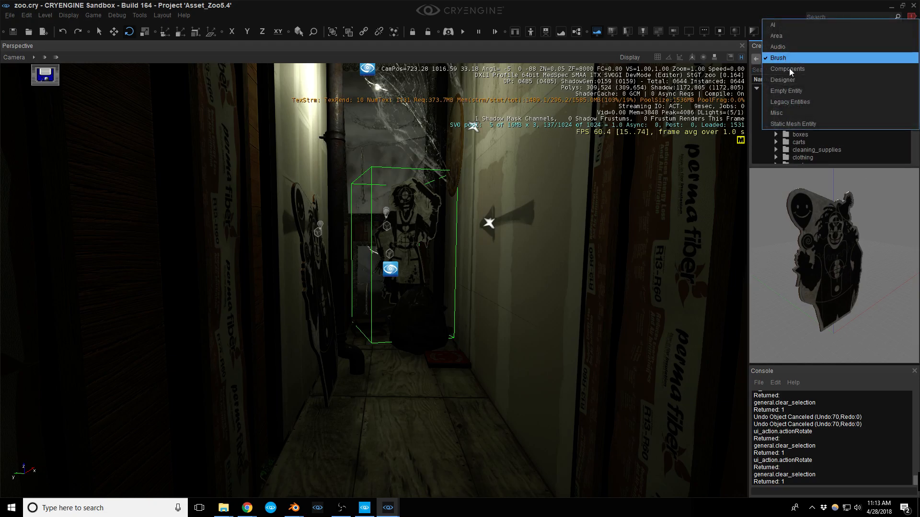
left_click(789, 113)
left_click(870, 86)
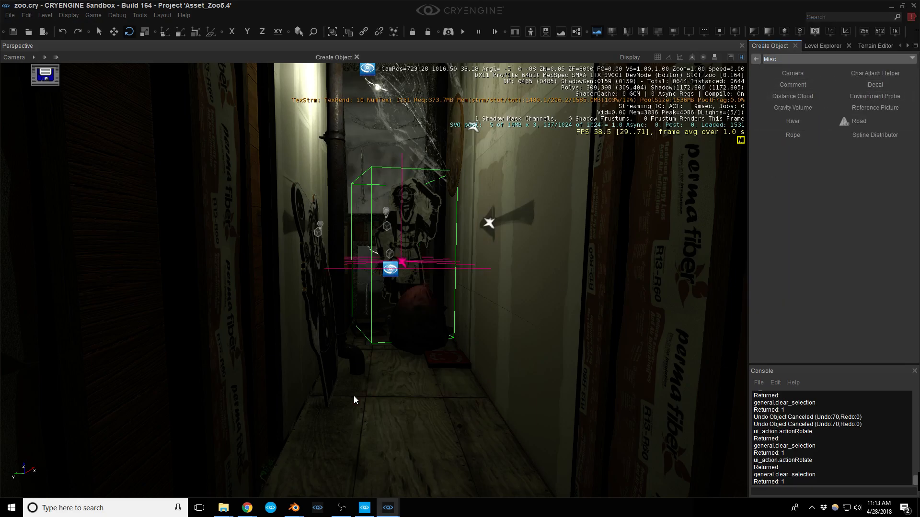
left_click(401, 398)
Lower the new decal onto the plywood floor, assign it the tangled-cable material, and pull it toward the camera
key("2")
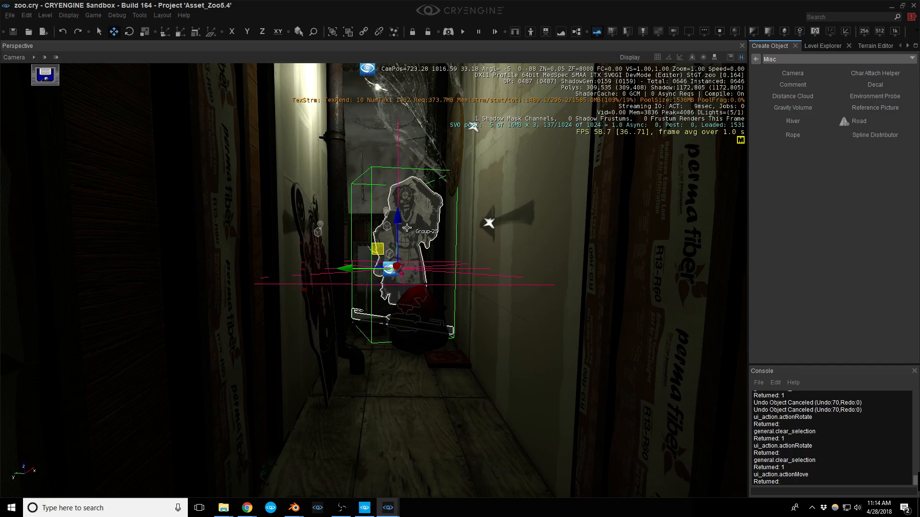
left_click_drag(398, 219, 398, 366)
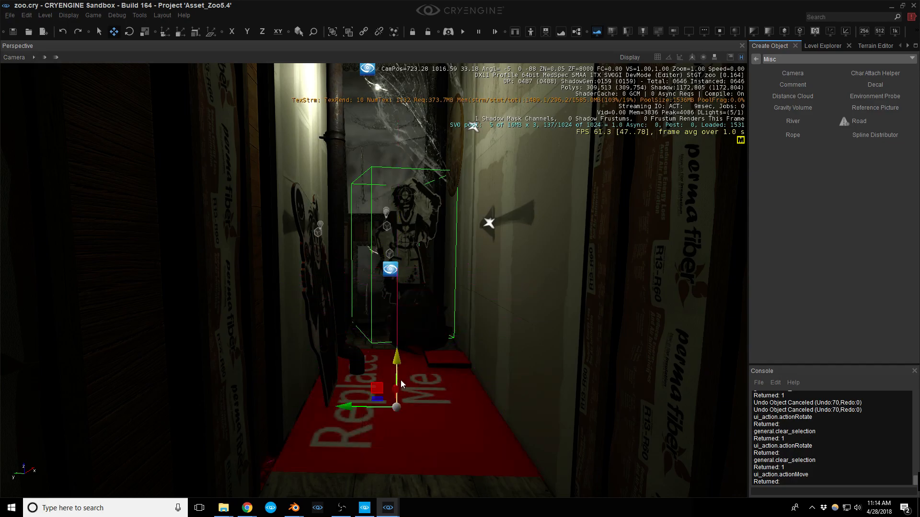
left_click_drag(377, 399, 368, 434)
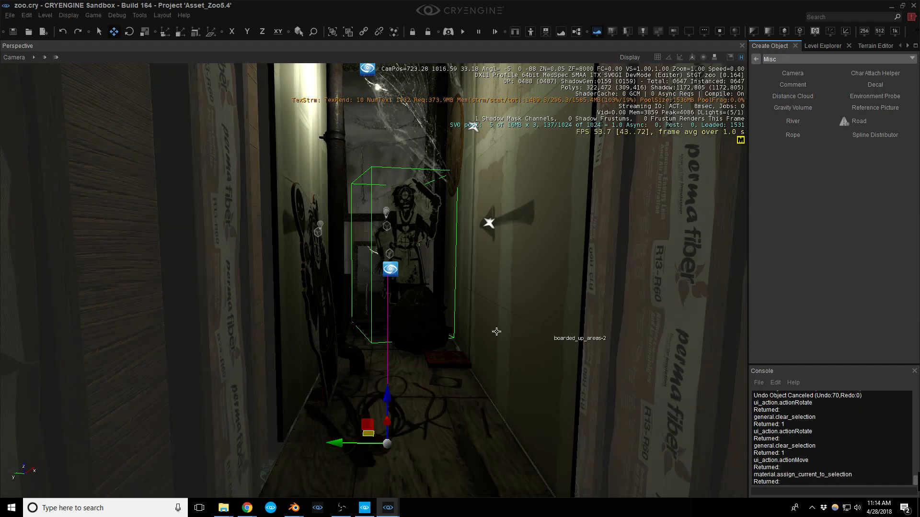
Reposition the cable decal nearer the corridor's front floor edge and rotate it diagonally on the floor
right_click_drag(494, 330, 464, 345)
key("4")
left_click_drag(401, 366, 401, 368)
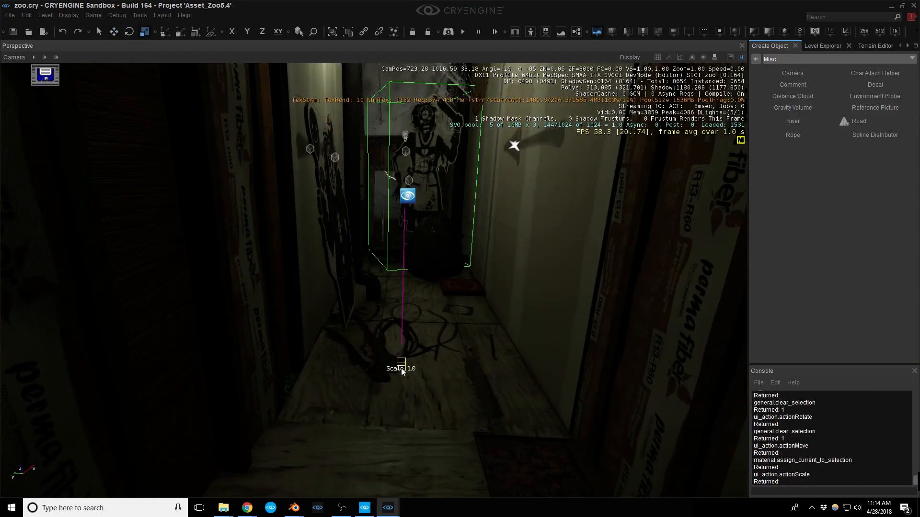
key("2")
left_click_drag(402, 328, 413, 297)
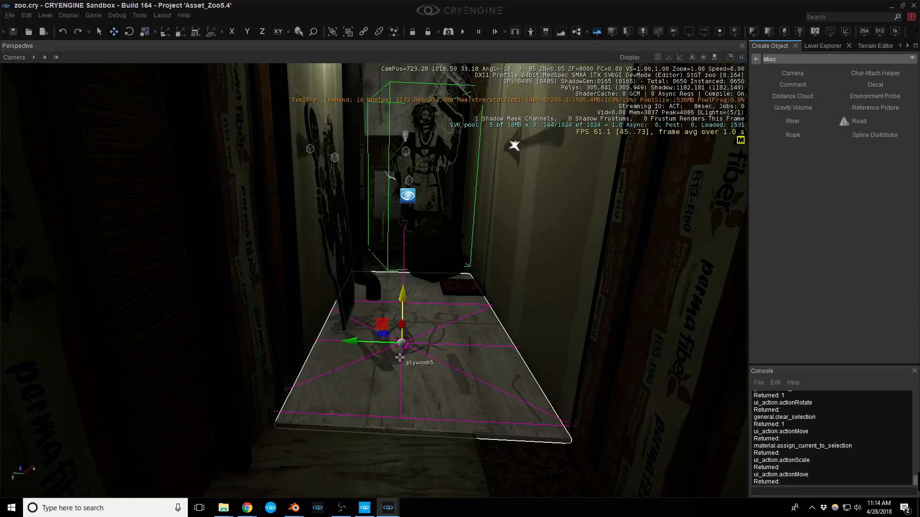
left_click_drag(384, 334, 355, 386)
key("3")
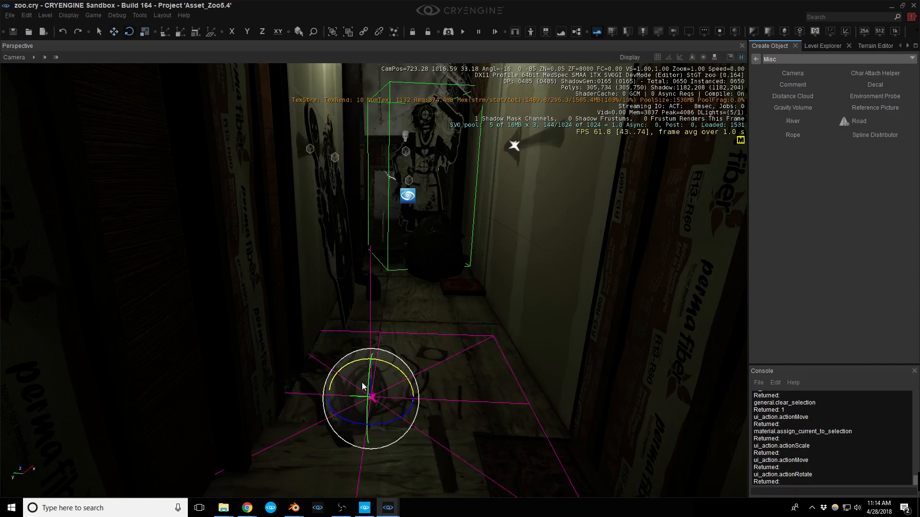
left_click_drag(358, 420, 349, 411)
key("4")
key("2")
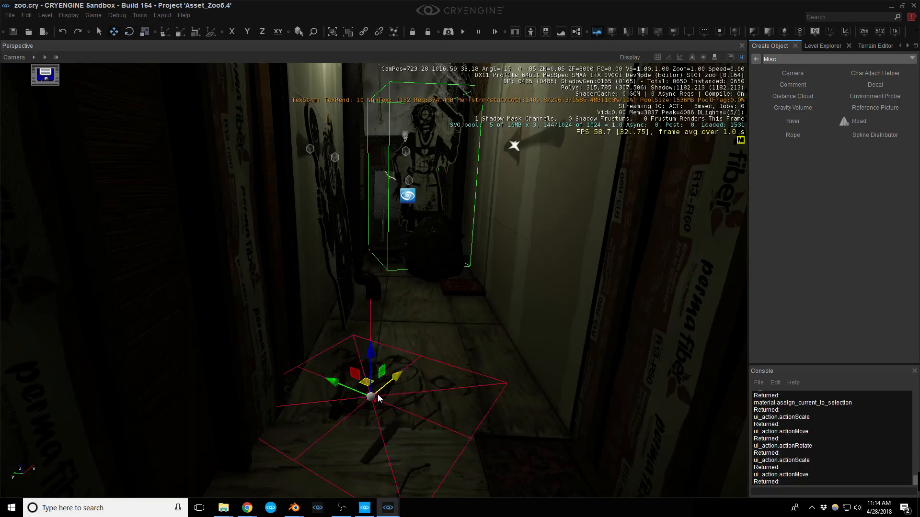
Duplicate the cable floor decal and place the copy farther down the corridor near the grouped target
left_click(376, 397)
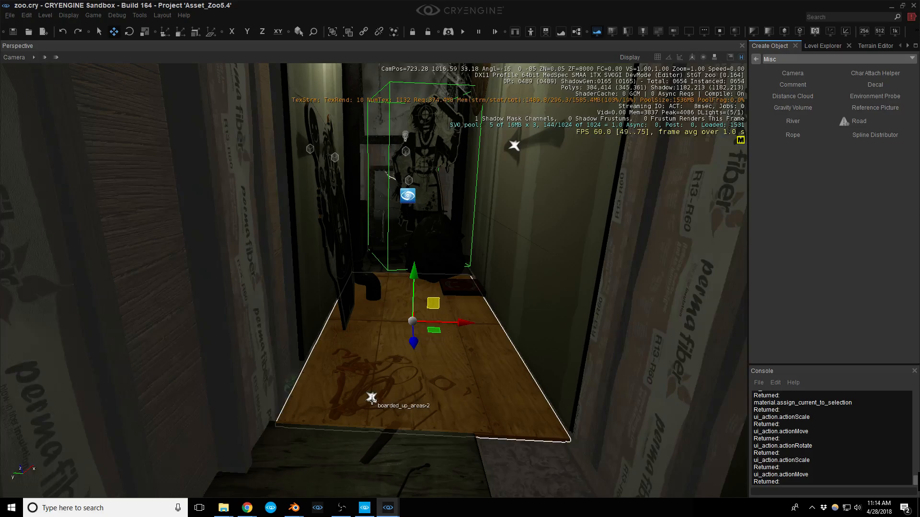
key("Escape")
left_click(371, 398)
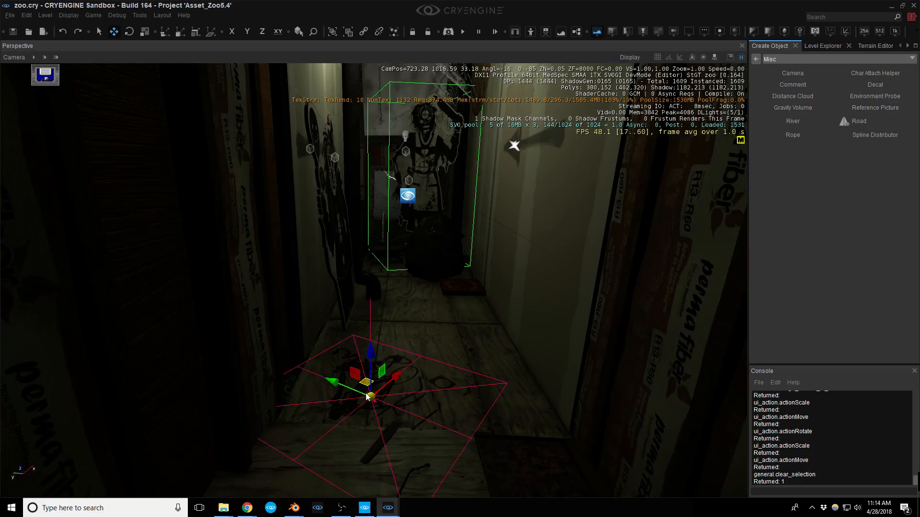
key("ctrl+d")
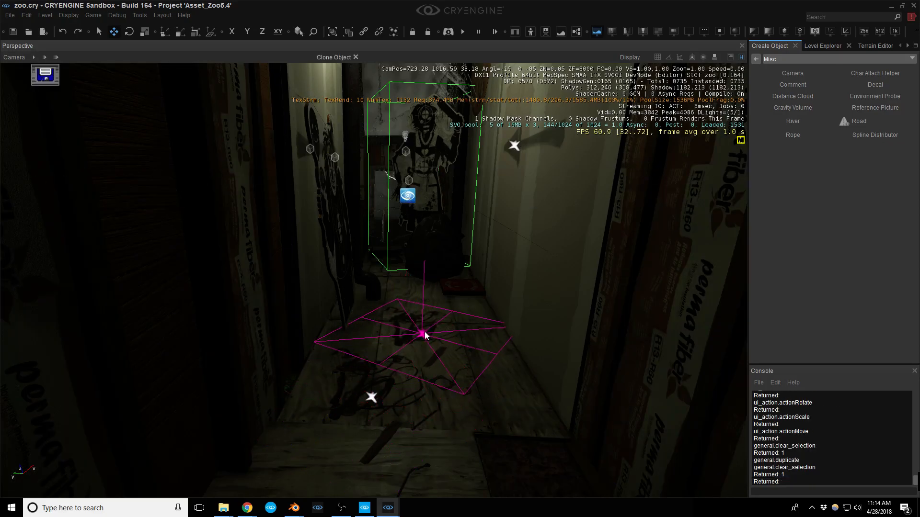
left_click(433, 328)
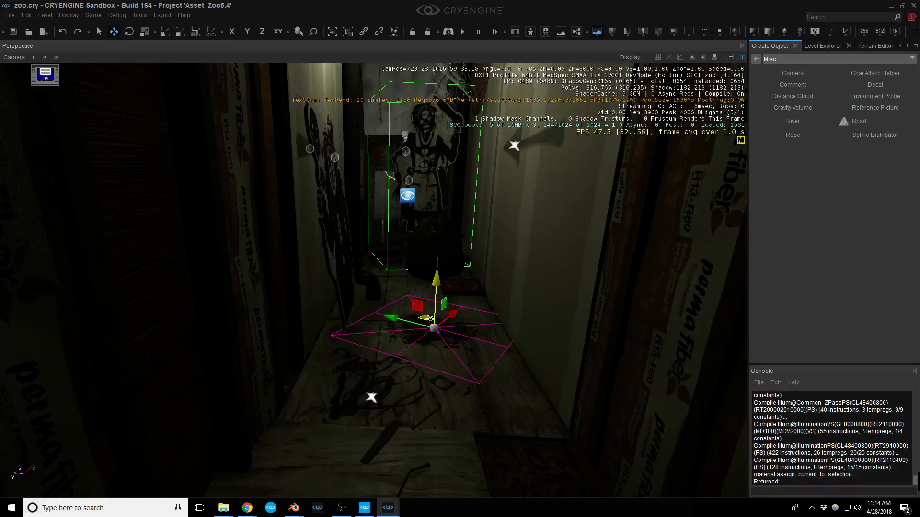
Assign a different debris material to the copied floor decal, scale it down uniformly, and shift it slightly farther down the corridor
right_click_drag(403, 320, 405, 326)
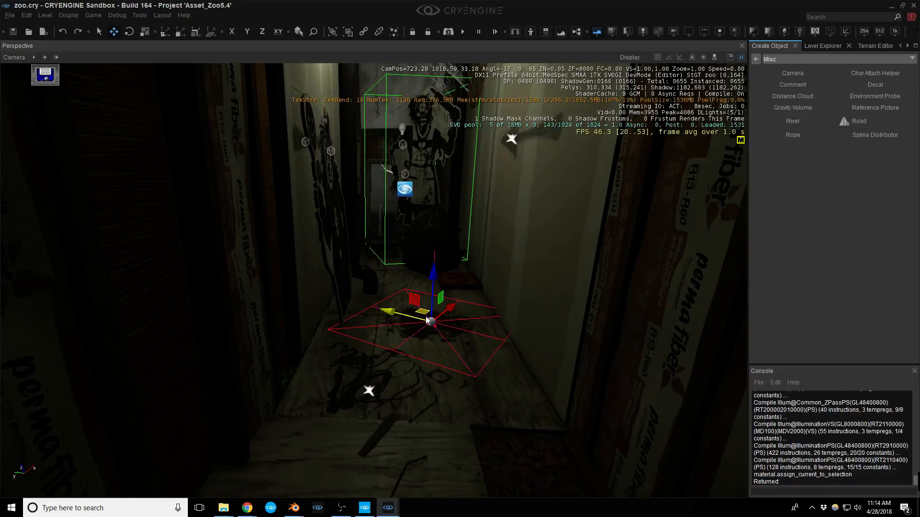
key("3")
left_click_drag(429, 325, 567, 269)
right_click_drag(494, 300, 496, 340)
key("s")
right_click_drag(470, 277, 473, 291)
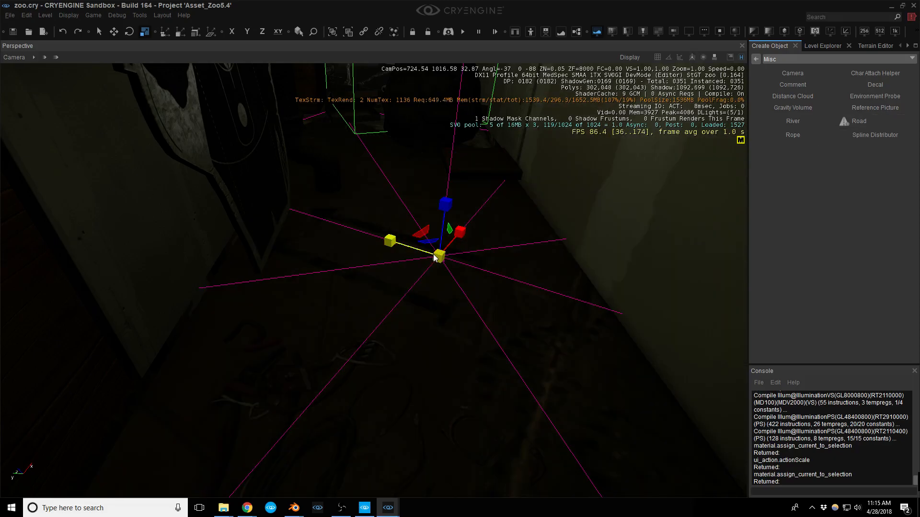
left_click_drag(438, 257, 405, 335)
key("1")
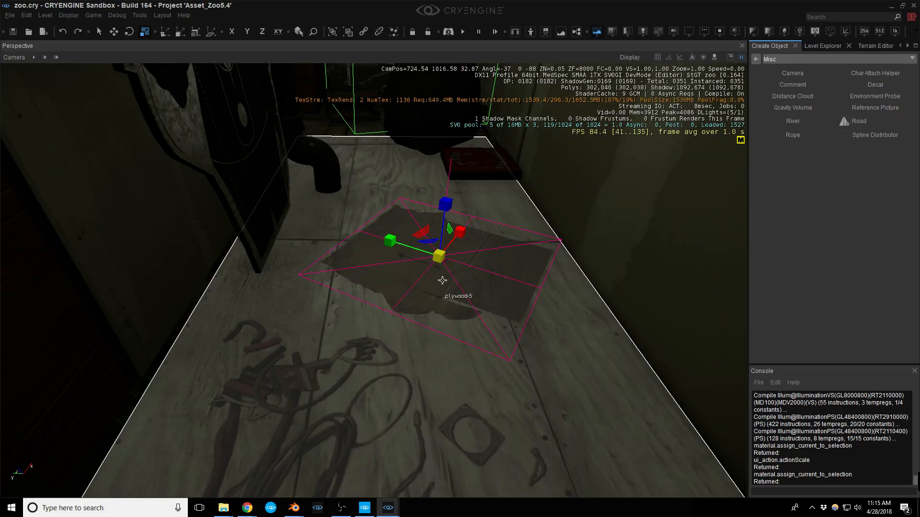
left_click_drag(445, 230, 435, 200)
key("Escape")
Search the brush objects for "lamp" and preview the industrial and emergency lamp models
right_click_drag(435, 200, 449, 182)
key("s")
key("s")
key("w")
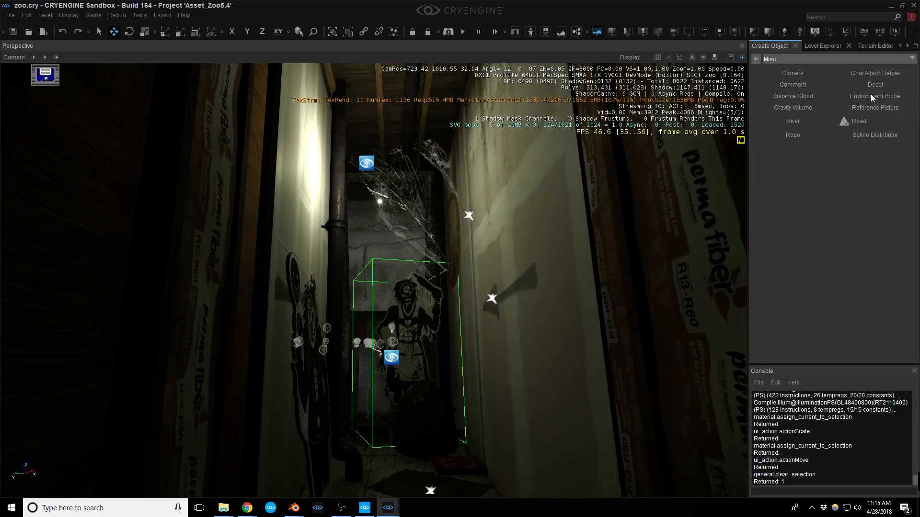
left_click(776, 56)
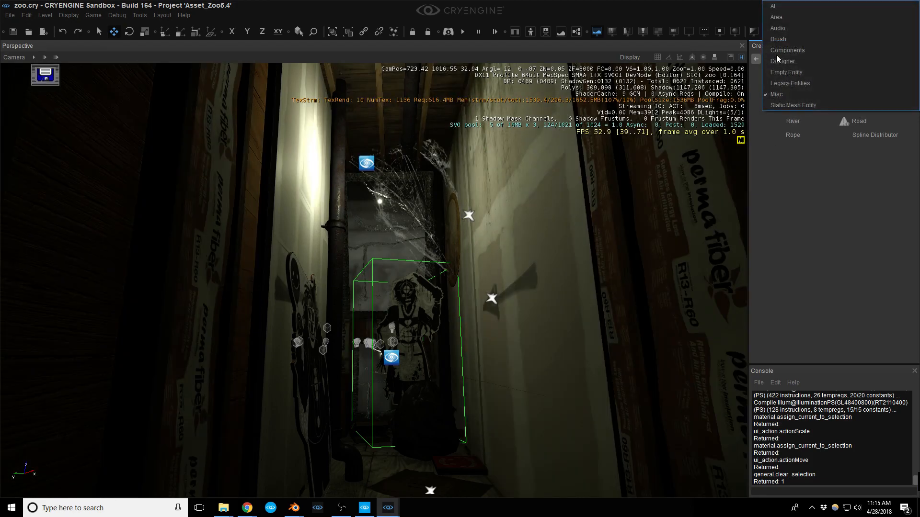
left_click(781, 39)
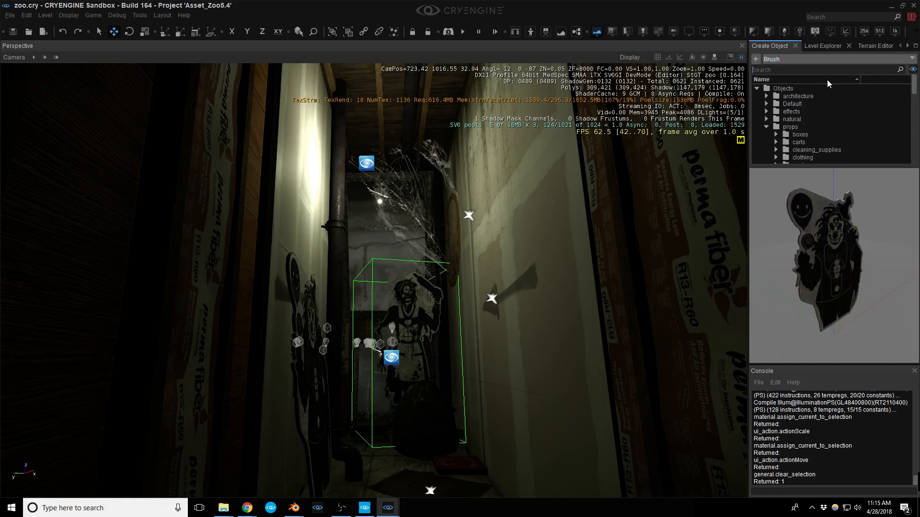
type("lamp")
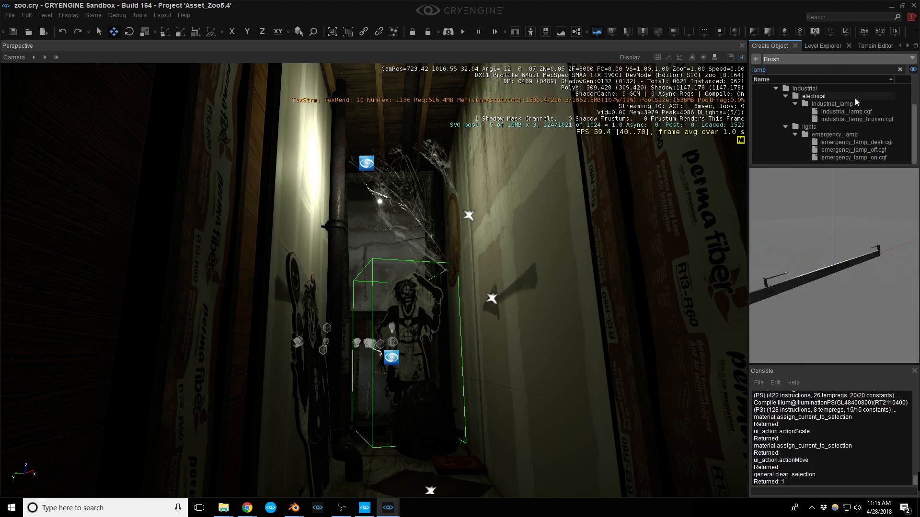
left_click(849, 111)
left_click(851, 120)
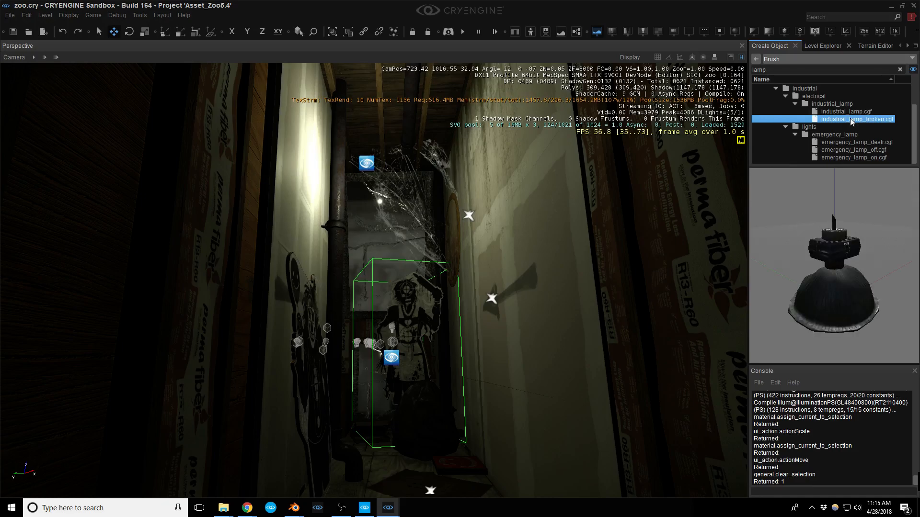
left_click(858, 150)
left_click(858, 142)
Place industrial_lamp_broken.cgf in the middle of the corridor just below the ceiling
left_click(849, 119)
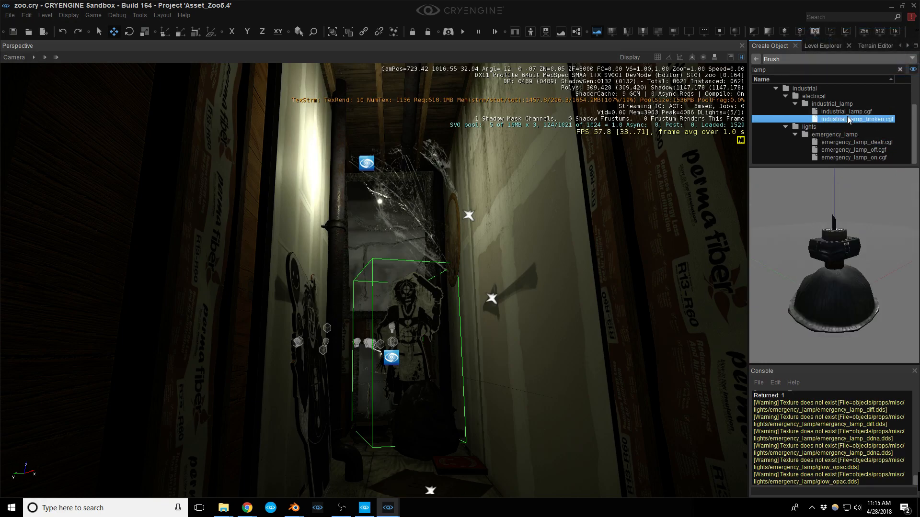
left_click_drag(401, 394, 415, 128)
right_click_drag(414, 128, 412, 108)
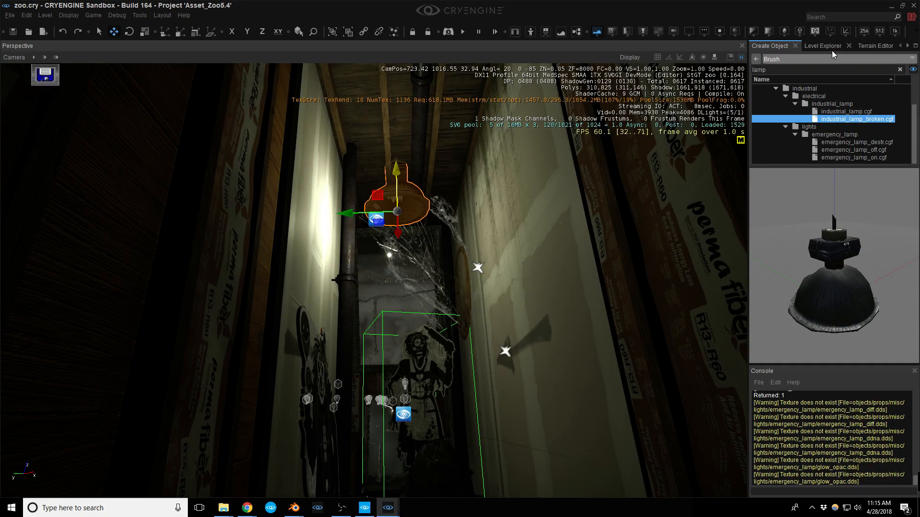
Replace the placed lamp's geometry with industrial_lamp.cgf
scroll(832, 49, "down", 4)
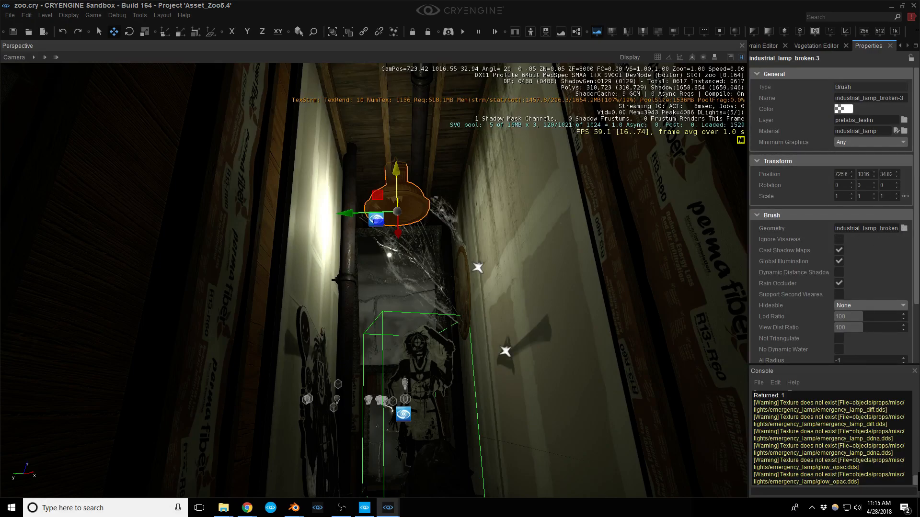
left_click(904, 228)
double_click(513, 253)
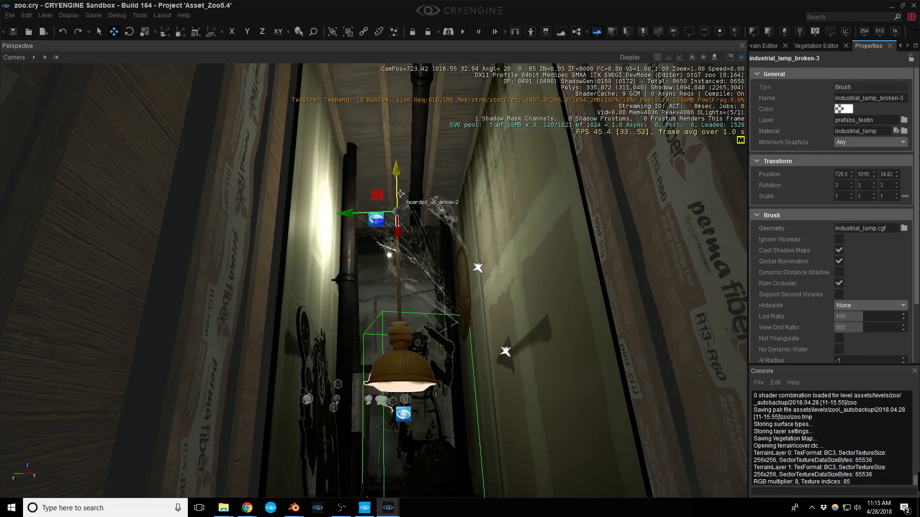
Scale the hanging lamp uniformly to about 0.657 and reposition it against the ceiling, slightly toward the left wall
left_click_drag(401, 193, 410, 176)
key("4")
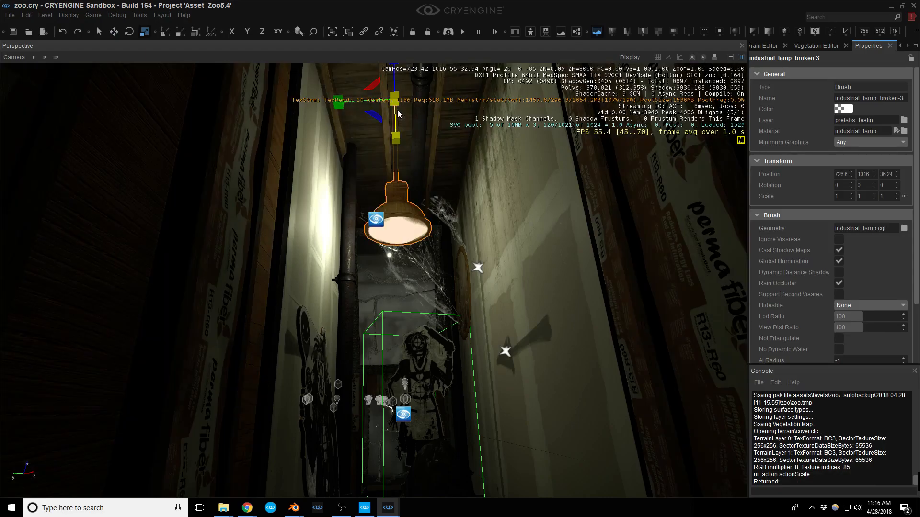
left_click_drag(395, 100, 394, 115)
key("2")
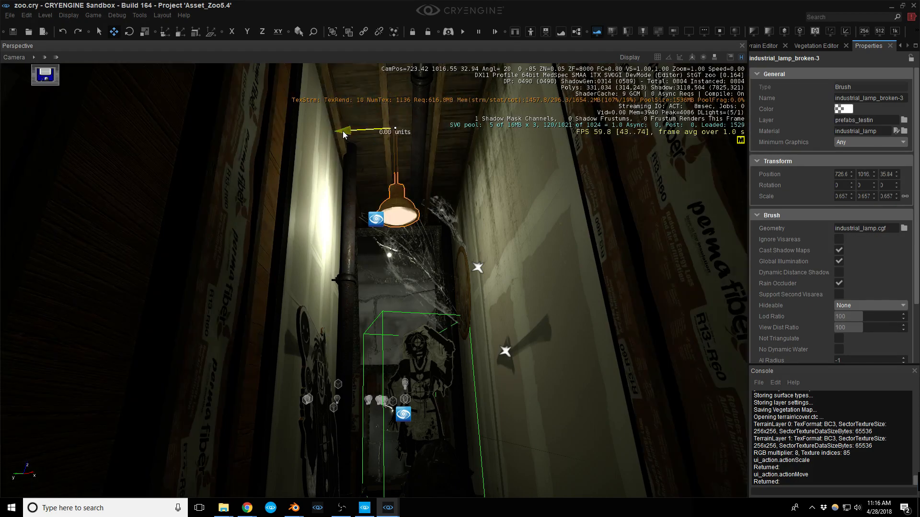
left_click_drag(345, 134, 339, 133)
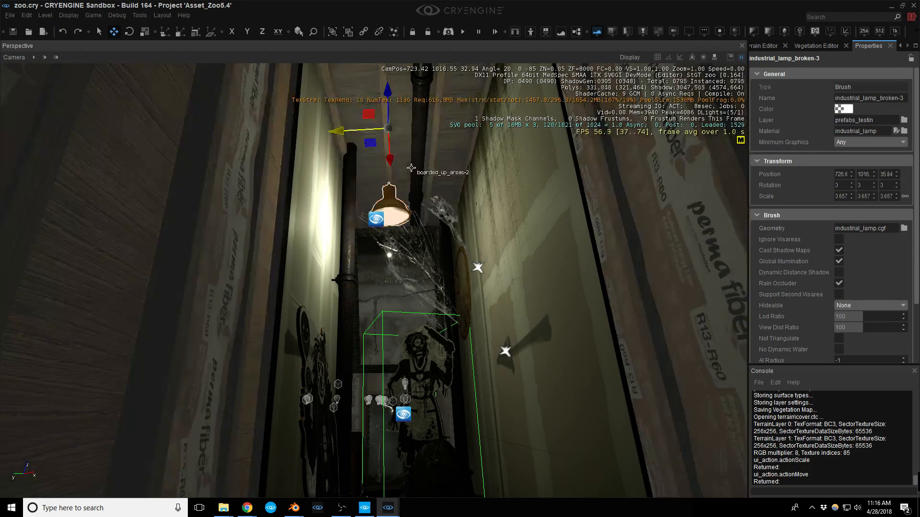
Select the point light entity near the lamp and move it horizontally along the corridor until it is under the lamp
right_click_drag(410, 169, 637, 259)
left_click(379, 196)
key("w")
key("s")
key("w")
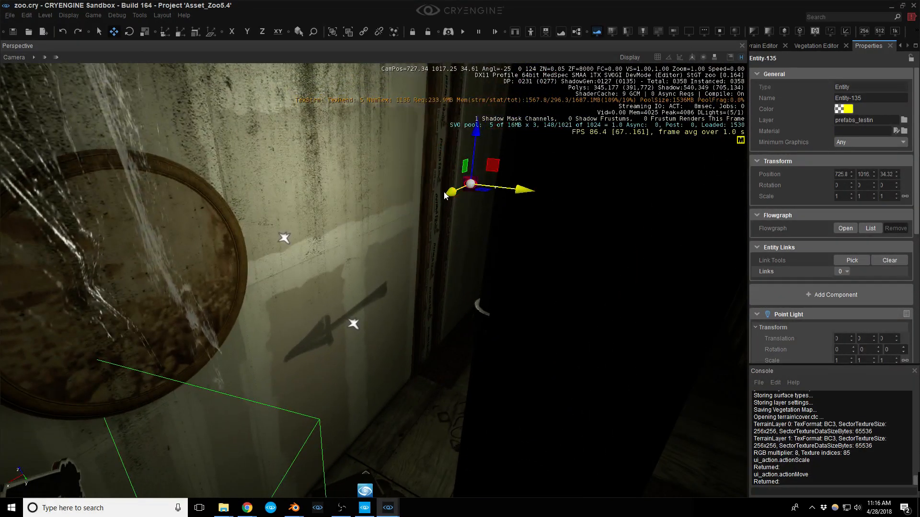
left_click_drag(452, 196, 160, 347)
Raise the point light to just below the lamp's shade and centre it under the bulb
right_click_drag(161, 346, 115, 282)
key("s")
key("d")
key("a")
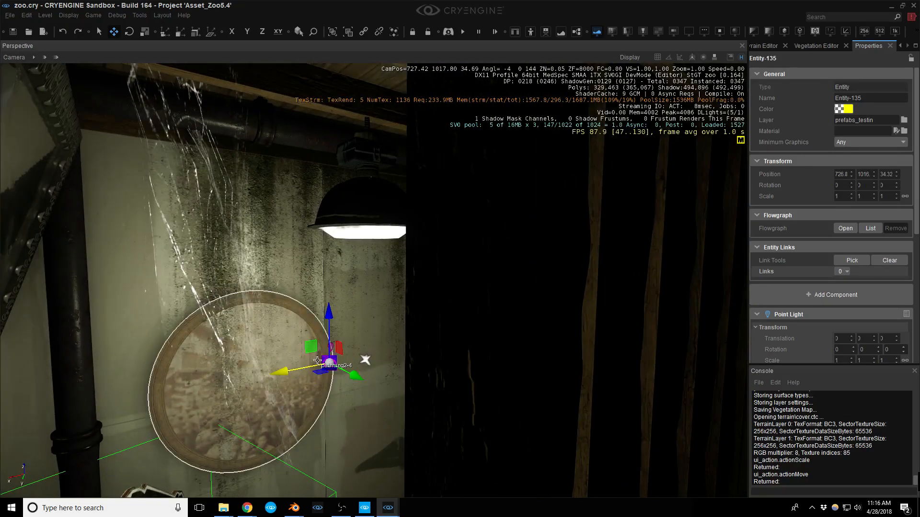
left_click_drag(312, 347, 353, 252)
right_click_drag(353, 252, 532, 283)
key("w")
key("a")
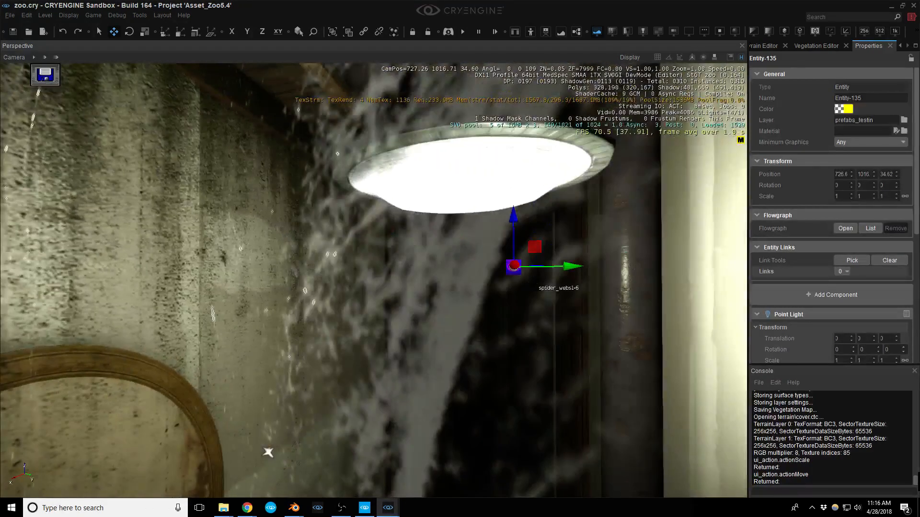
right_click(533, 283)
right_click_drag(415, 298, 380, 279)
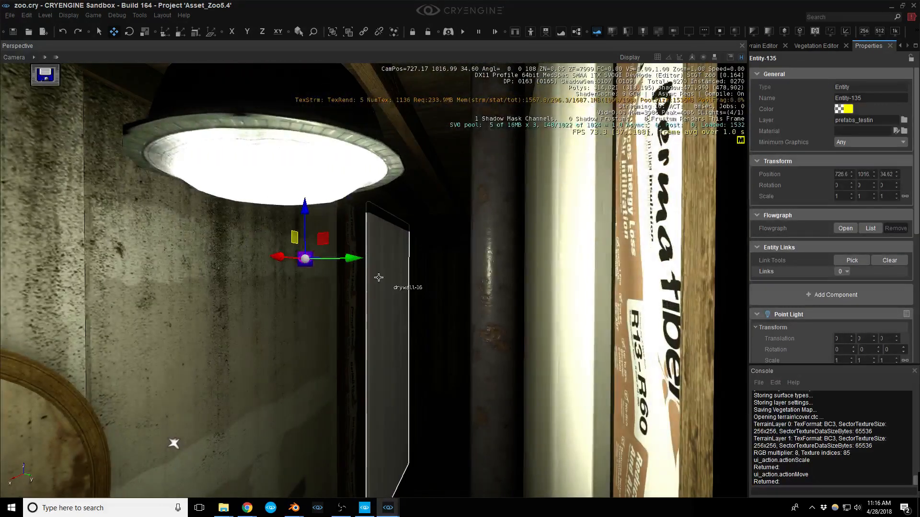
Slide the point light sideways along its horizontal axis to centre it beneath the hanging lamp's shade
left_click_drag(355, 265, 310, 265)
key("w")
right_click_drag(310, 265, 191, 269)
right_click_drag(332, 474, 468, 409)
key("s")
middle_click_drag(468, 409, 528, 292)
middle_click_drag(357, 197, 357, 183)
right_click_drag(357, 183, 354, 139)
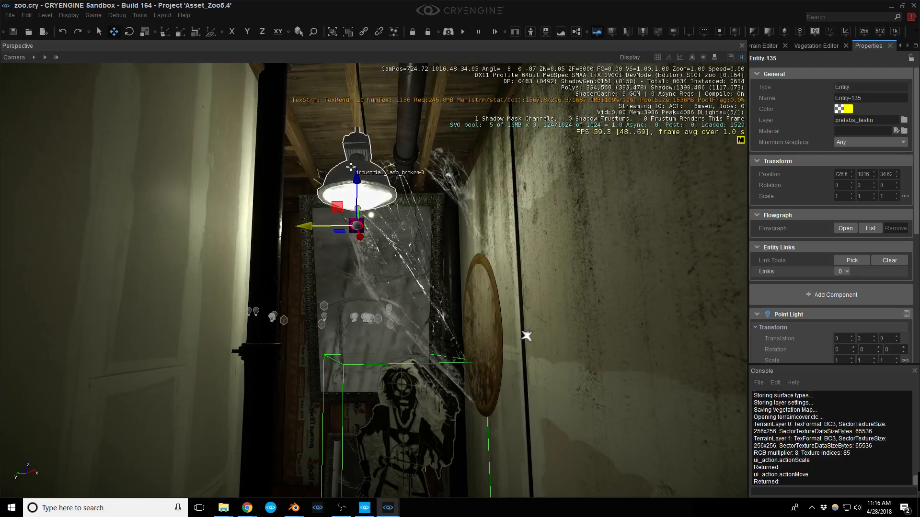
Duplicate the point light and lower the copy below the original, to a height of about 34.44
left_click_drag(356, 183, 356, 215, "shift")
right_click_drag(355, 215, 358, 248)
key("s")
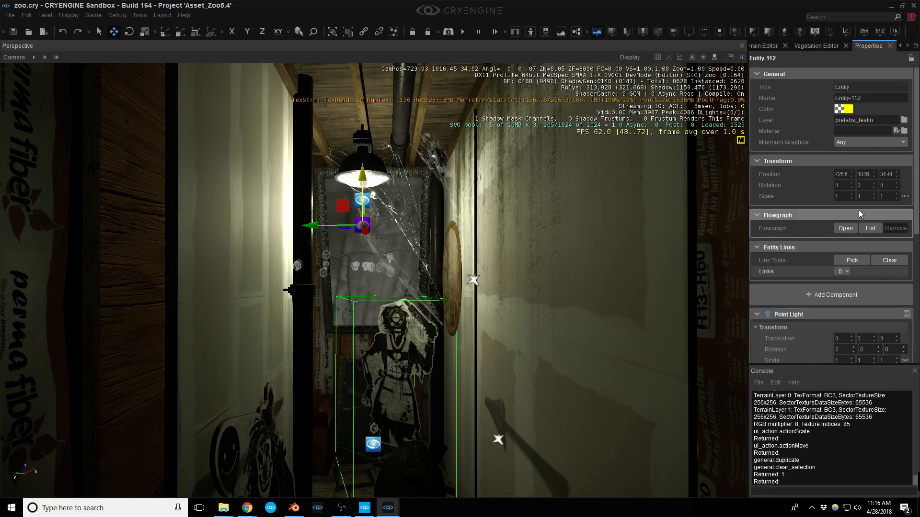
Save the level and set the duplicated point light's minimum shadow graphics to Low
scroll(858, 210, "down", 5)
scroll(858, 210, "down", 3)
left_click(869, 221)
left_click(869, 222)
key("ctrl+s")
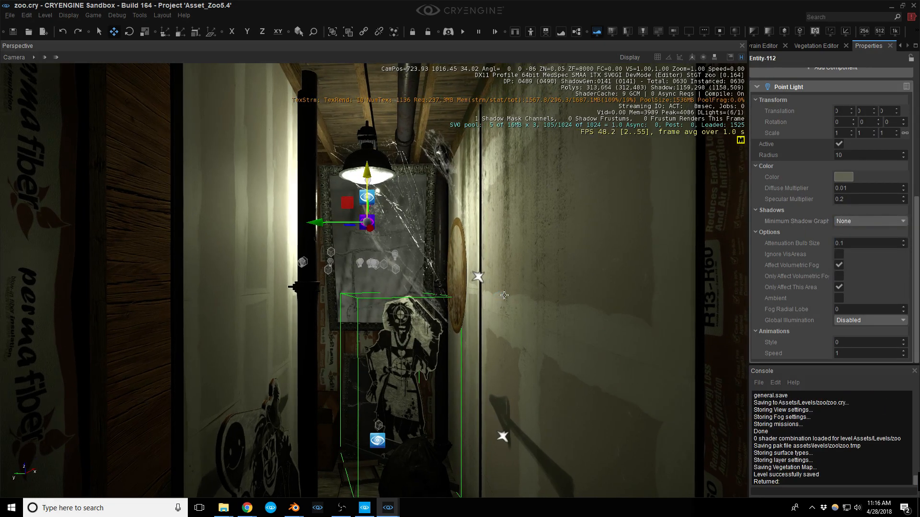
left_click(862, 222)
left_click(848, 232)
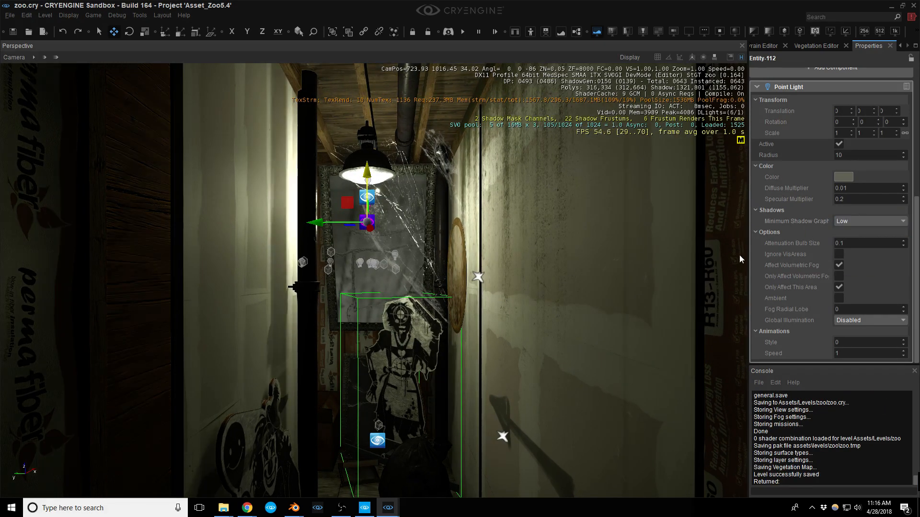
Select the original point light just under the lamp and darken its colour to #3b3c34
right_click_drag(509, 266, 448, 232)
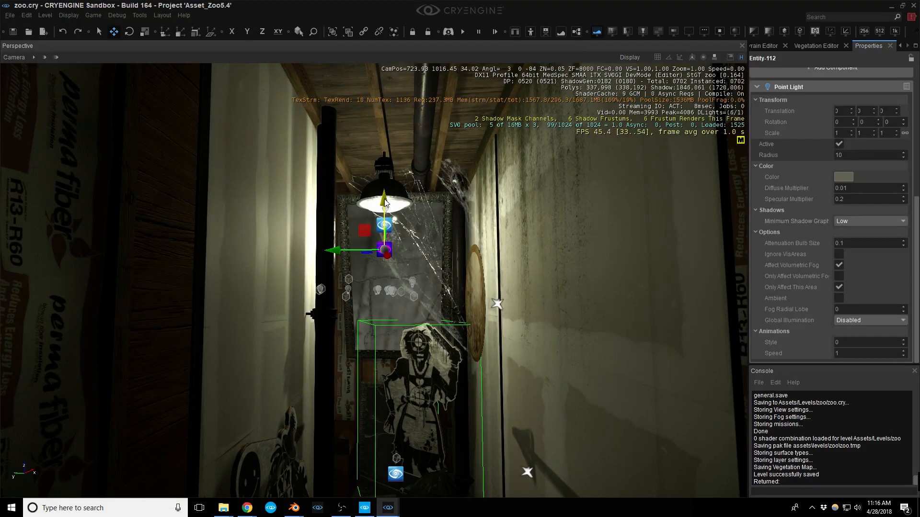
left_click(388, 223)
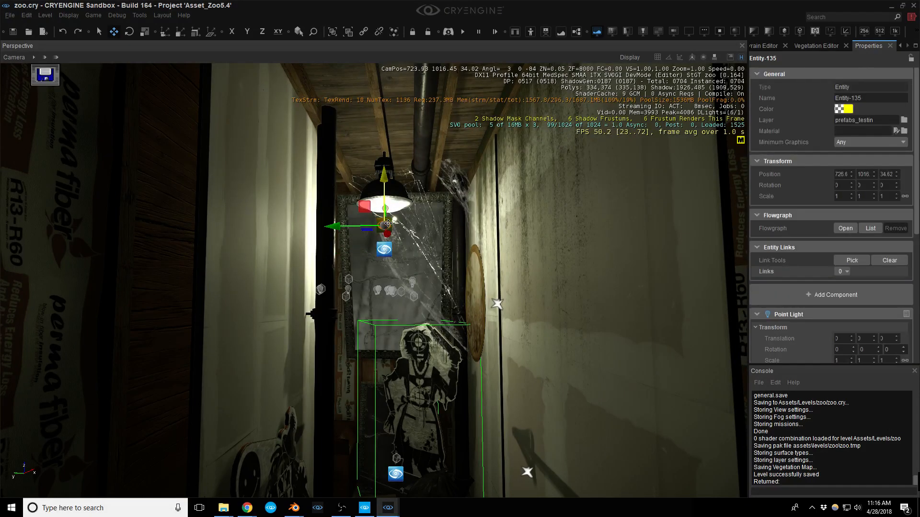
scroll(835, 237, "down", 4)
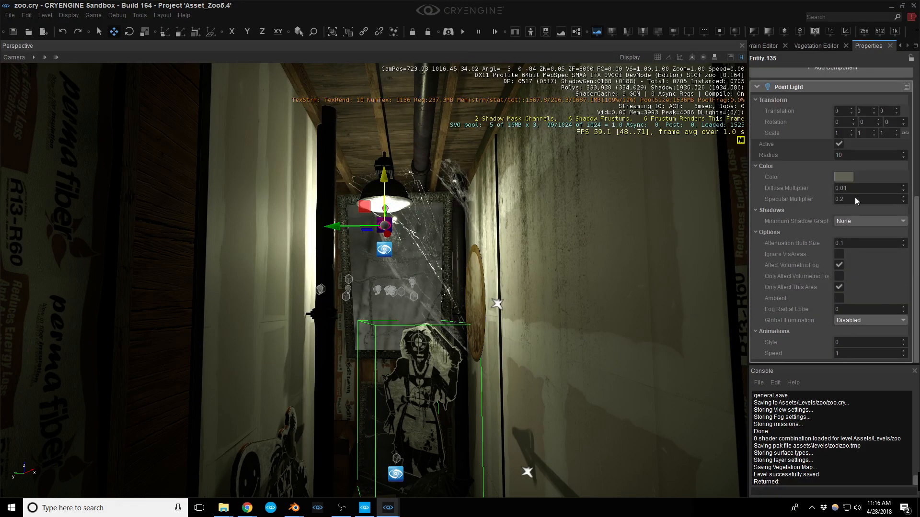
left_click(844, 177)
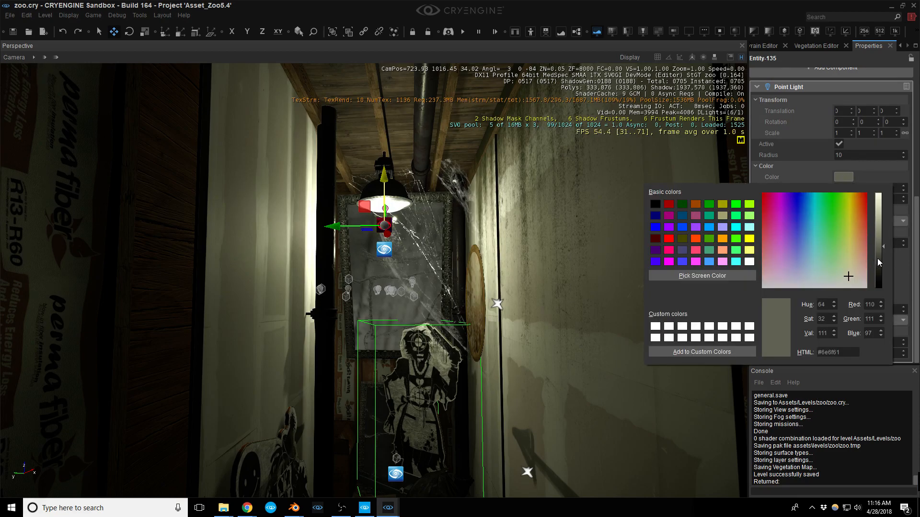
left_click(885, 266)
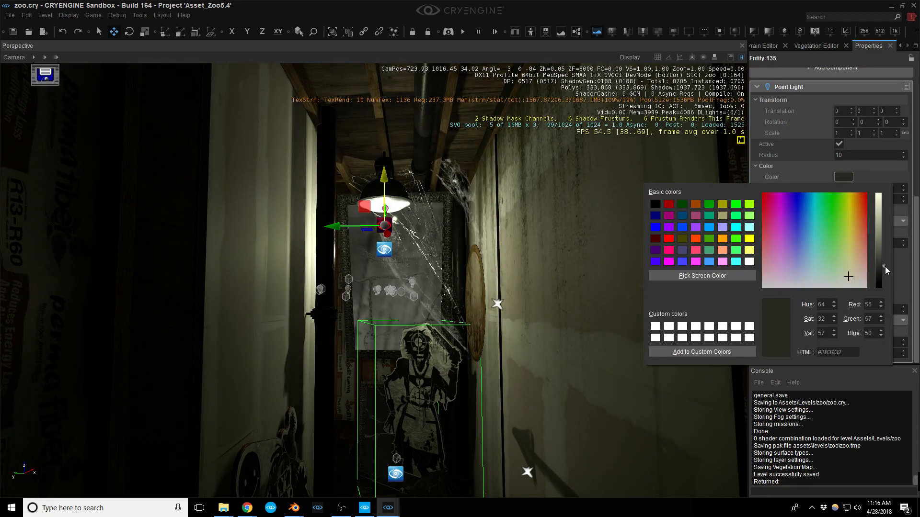
left_click_drag(884, 267, 886, 261)
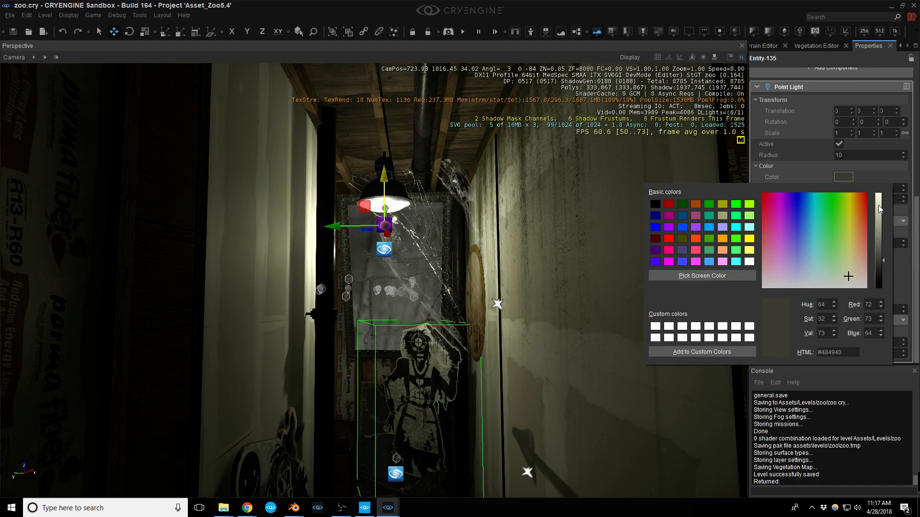
left_click(867, 176)
left_click(839, 177)
left_click_drag(878, 248, 880, 270)
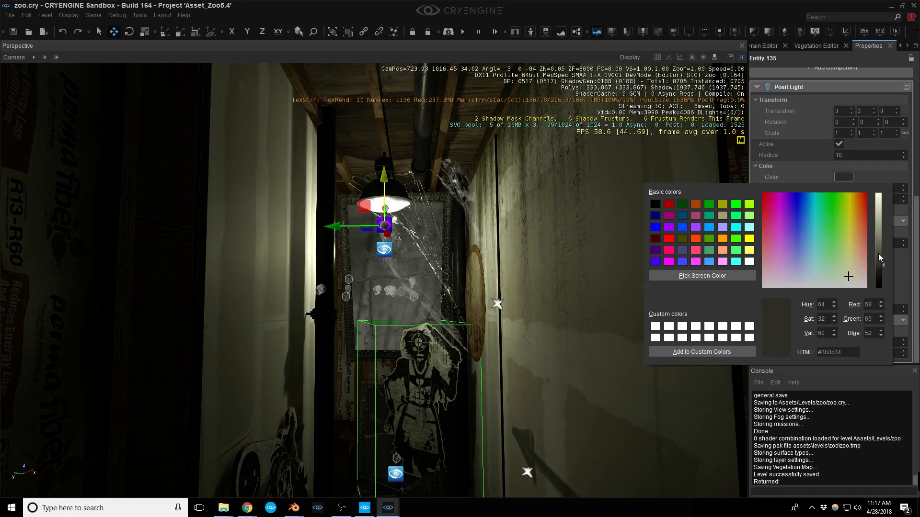
left_click(870, 180)
Select the duplicated shadow-casting point light and raise it toward the bulb, to a height of about 34.72
middle_click_drag(461, 218, 457, 298)
right_click_drag(458, 298, 454, 311)
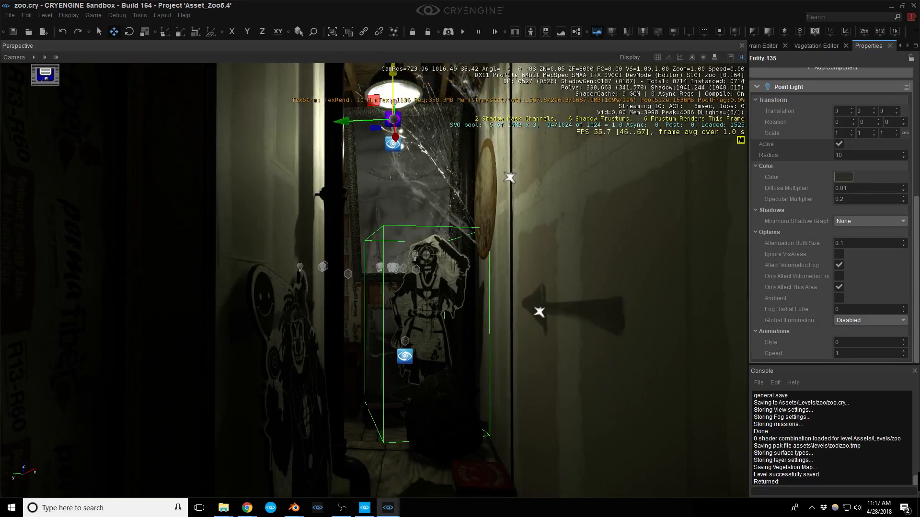
right_click_drag(471, 206, 471, 170)
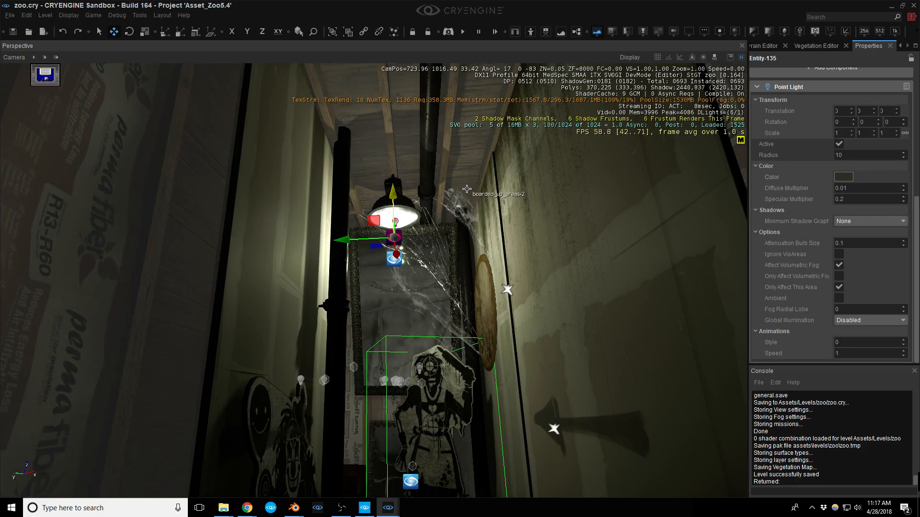
left_click(393, 257)
left_click_drag(393, 215, 409, 184)
left_click_drag(409, 182, 409, 182)
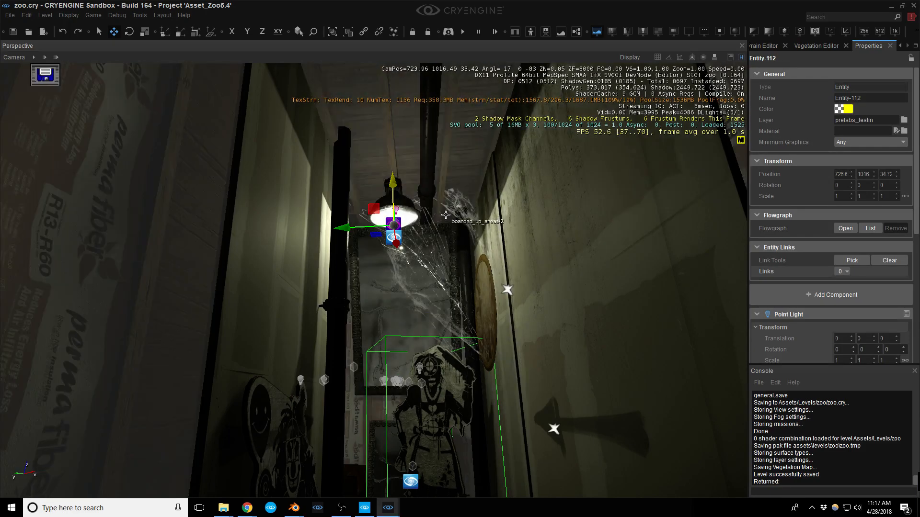
mouse_move(438, 201)
right_mouse_down()
mouse_move(437, 235)
mouse_move(438, 212)
right_mouse_up()
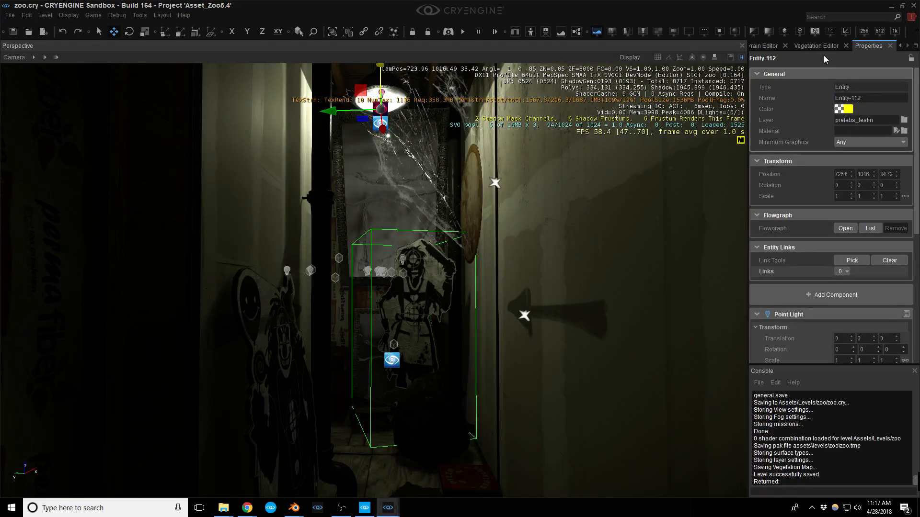
Place a Fog Volume component on the corridor floor and raise it to a height of about 33.67
scroll(815, 46, "up", 4)
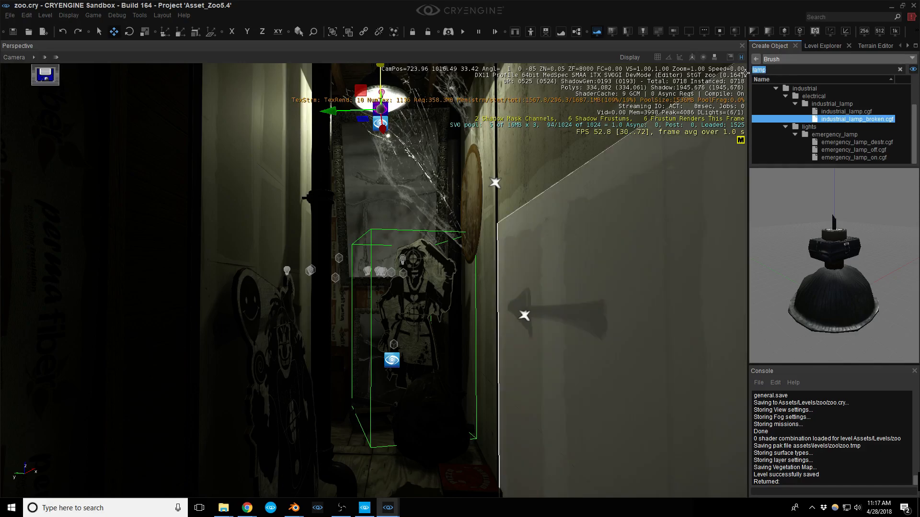
key("BackSpace")
left_click(796, 58)
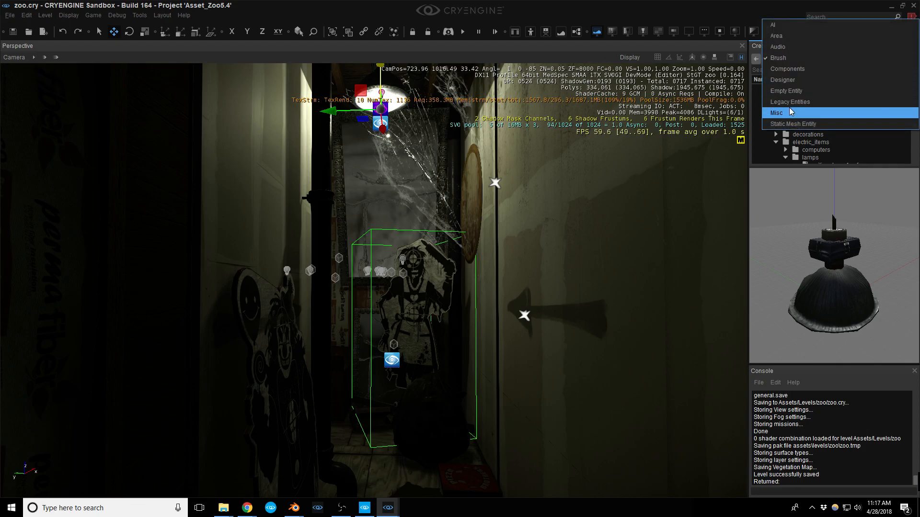
left_click(789, 69)
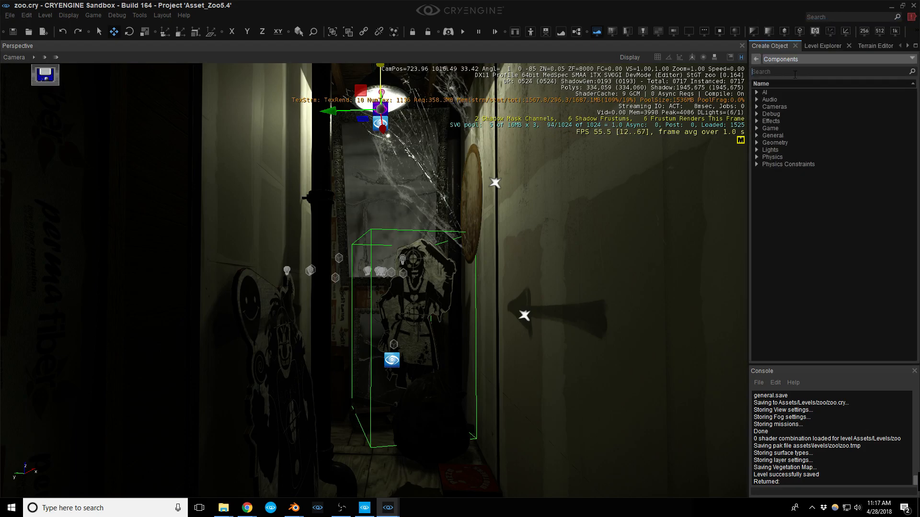
type("fog")
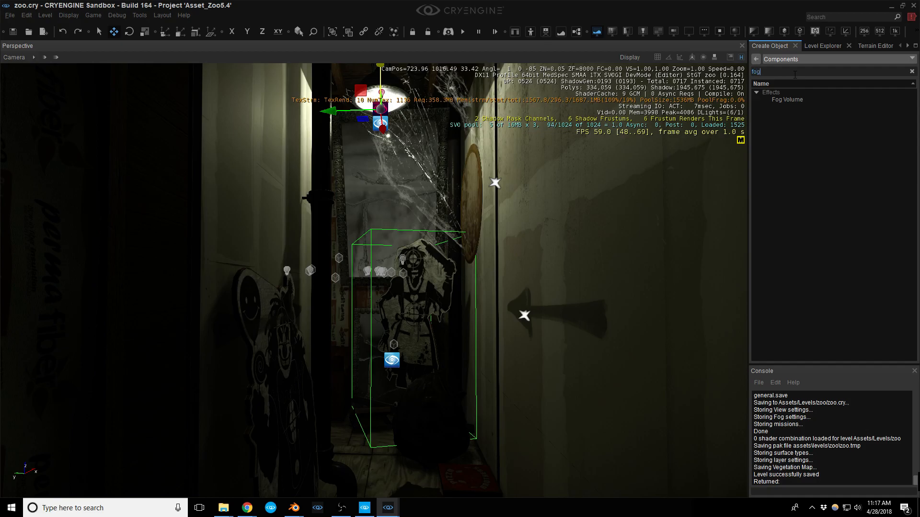
left_click(789, 100)
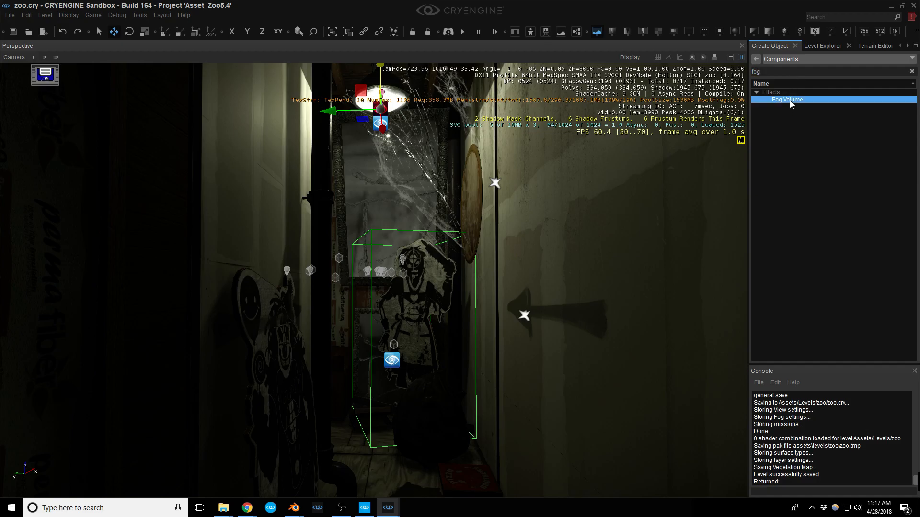
left_click(387, 485)
right_click_drag(387, 485, 405, 360)
left_click_drag(405, 360, 419, 144)
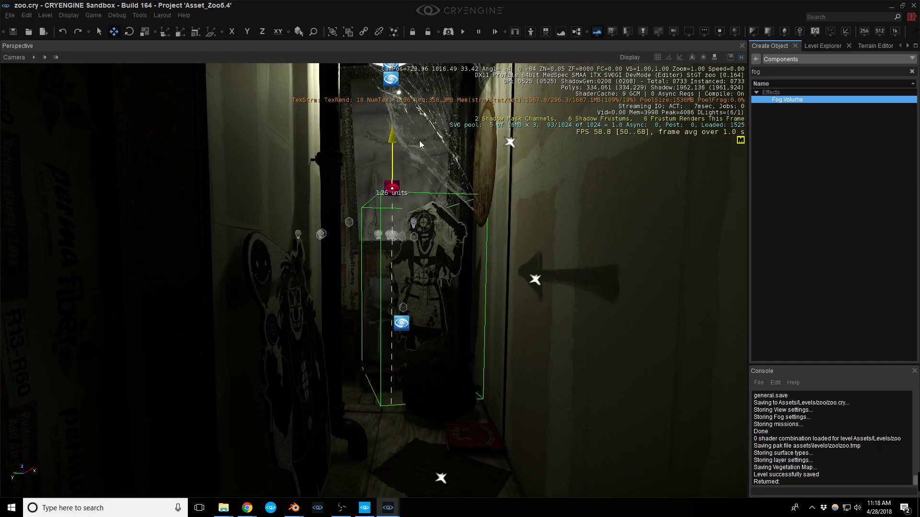
Set the fog volume's size to 3 x 3 x 10 and lower it toward the corridor floor
left_click(880, 46)
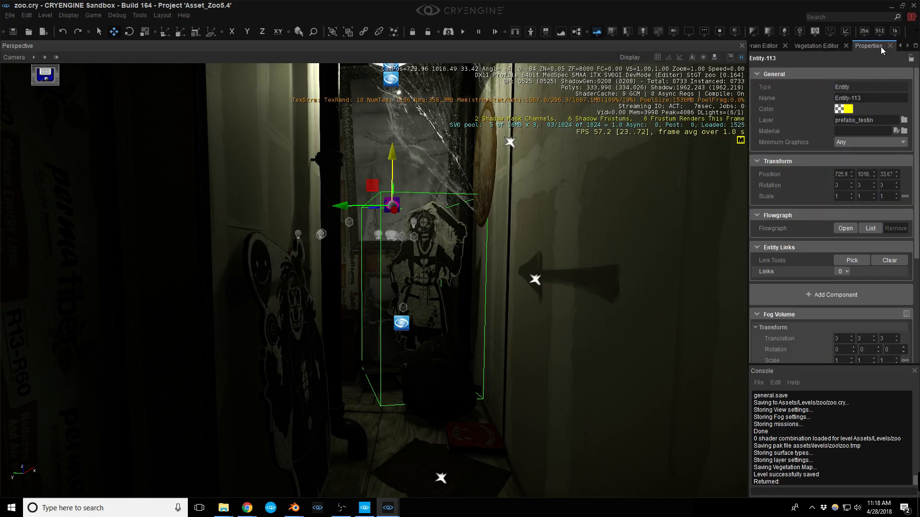
scroll(869, 255, "down", 5)
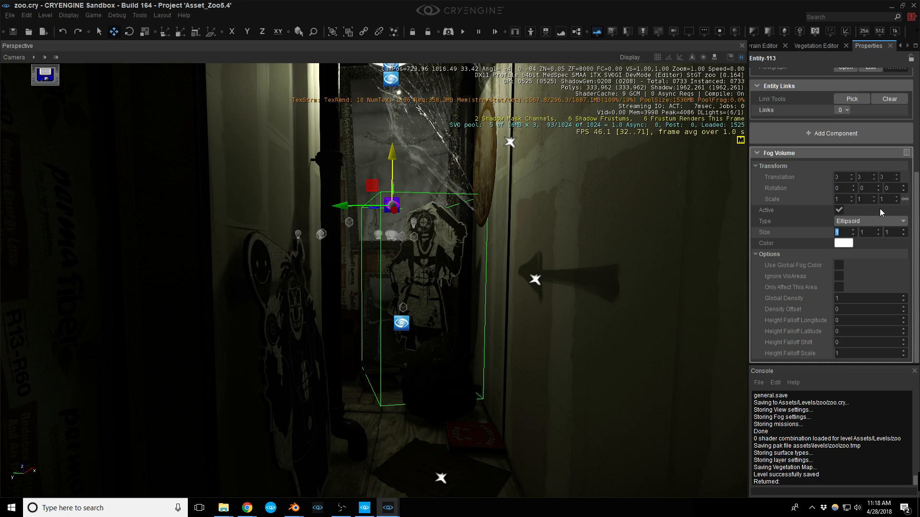
type("3")
key("Tab")
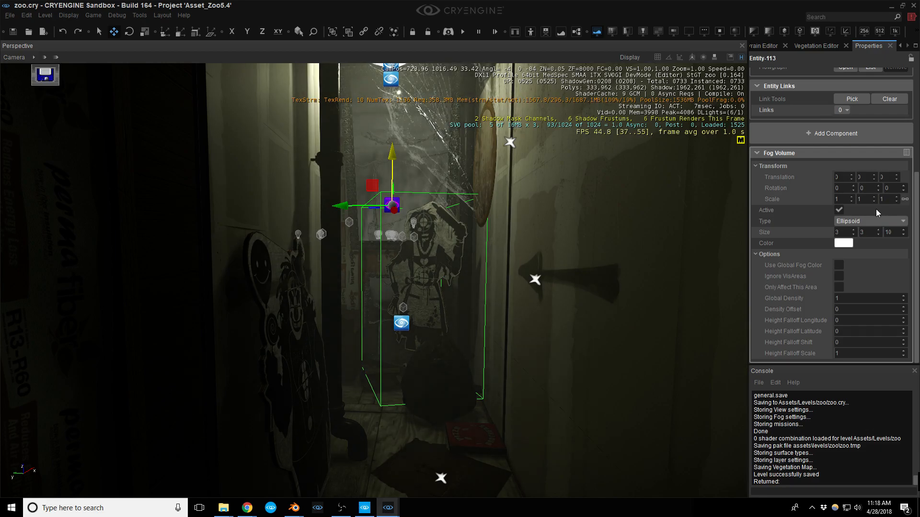
right_click_drag(416, 273, 425, 222)
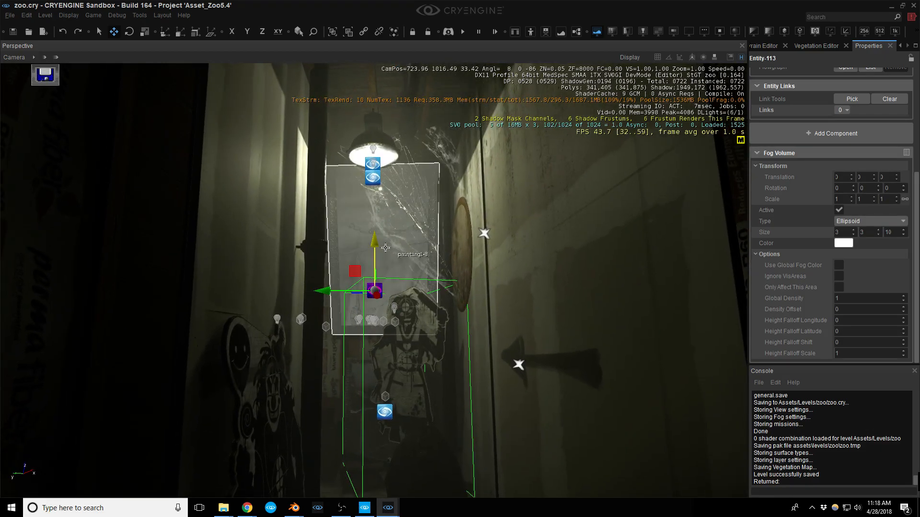
left_click_drag(374, 256, 373, 488)
Select the drywall panel drywall-17 near the corridor entrance and move it along its X axis
right_click_drag(452, 319, 139, 424)
key("s")
key("w")
left_click(287, 347)
right_click_drag(246, 412, 246, 302)
left_click_drag(253, 220, 565, 280)
right_click_drag(565, 281, 649, 311)
right_click_drag(537, 244, 412, 242)
key("d")
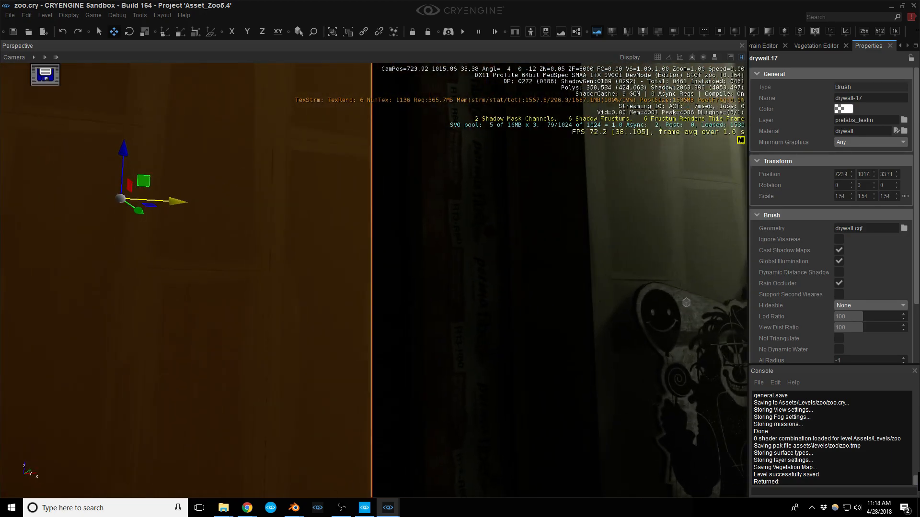
Save the level despite the crash warning, terminate the editor and close the error report without sending it
key("ctrl+s")
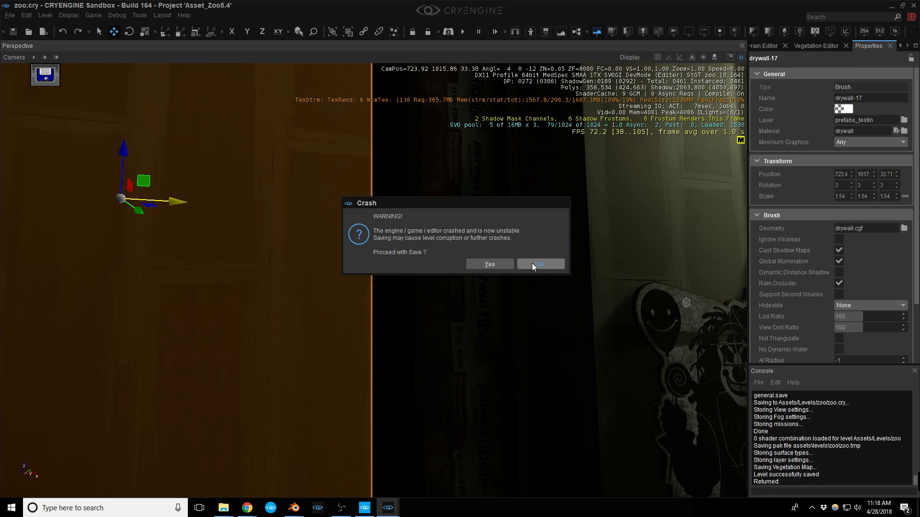
left_click(493, 263)
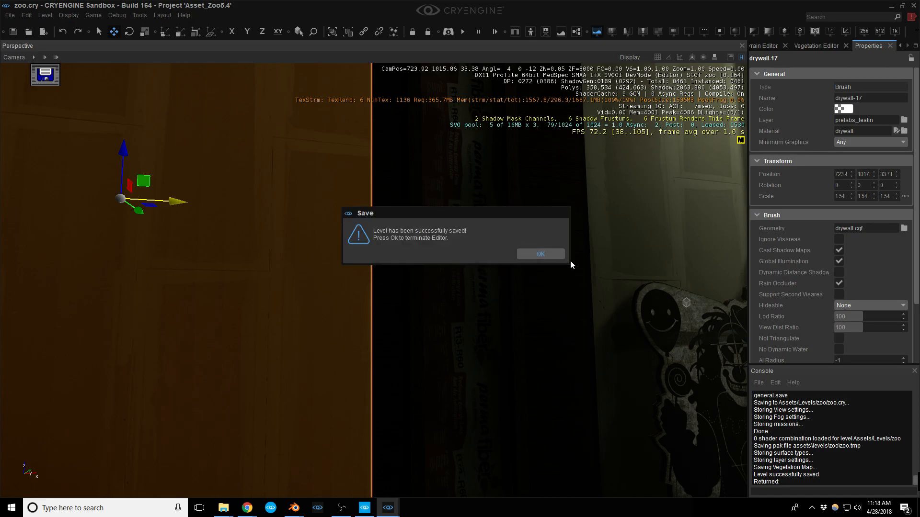
left_click(540, 254)
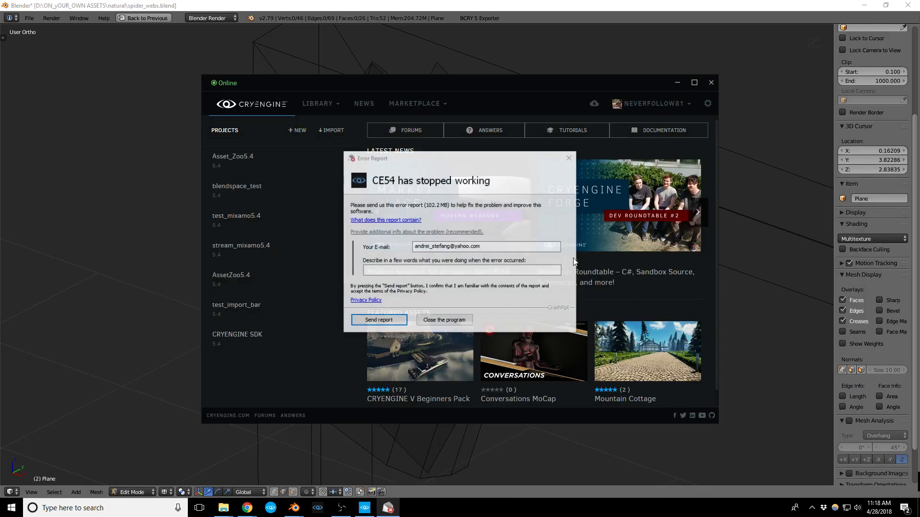
left_click(444, 320)
Reopen the Asset_Zoo5.4 project from the CRYENGINE launcher and bring the Sandbox editor with the zoo level forward
double_click(242, 158)
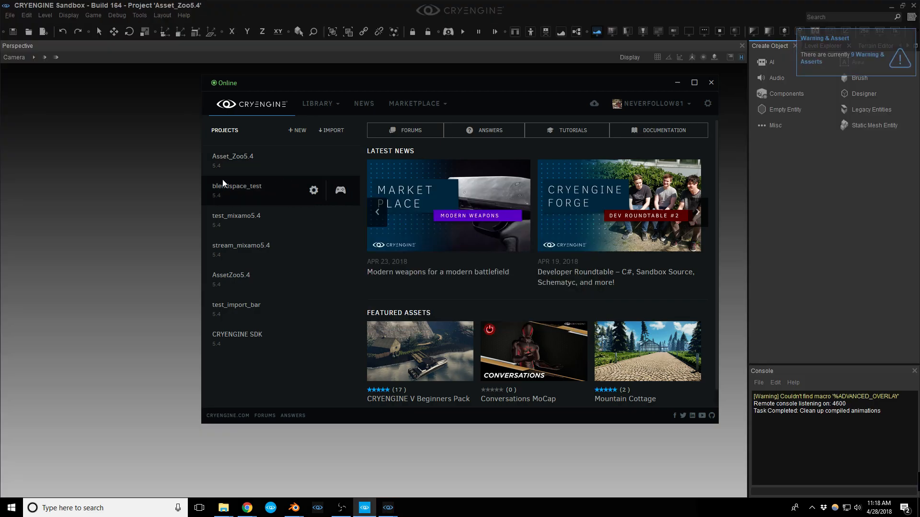
left_click(159, 186)
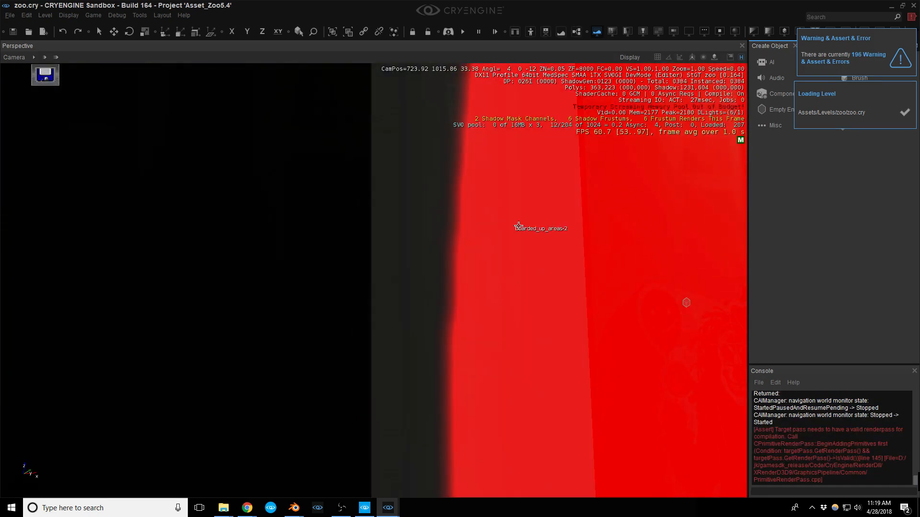
Delete the fog volume entity near the corridor floor
right_click_drag(374, 280, 482, 331)
key("a")
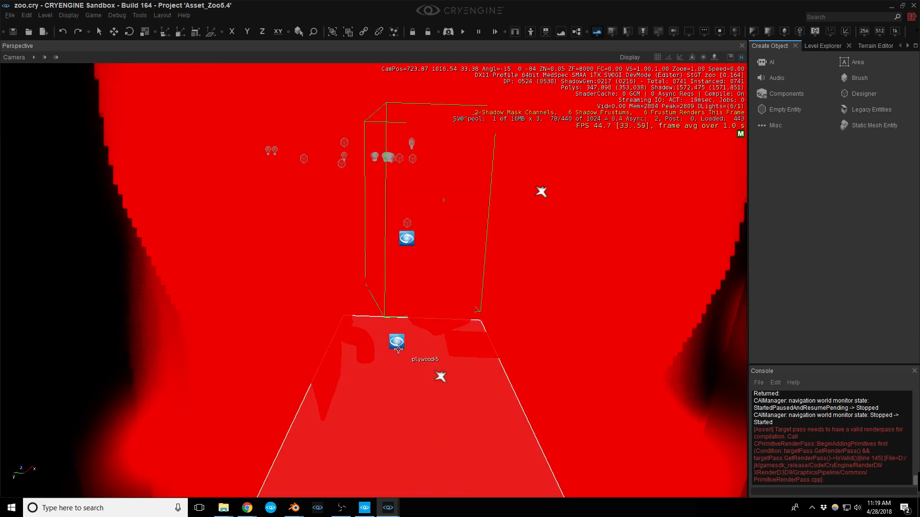
key("Delete")
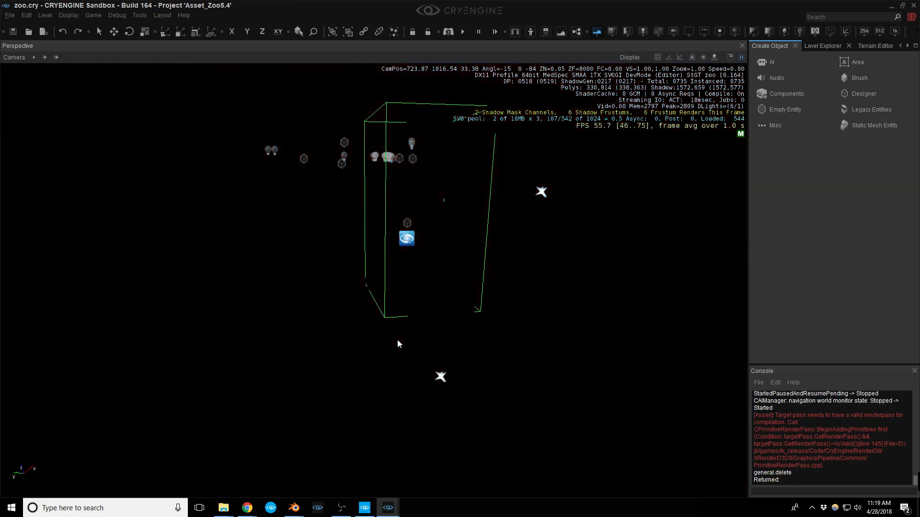
right_click_drag(398, 342, 398, 240)
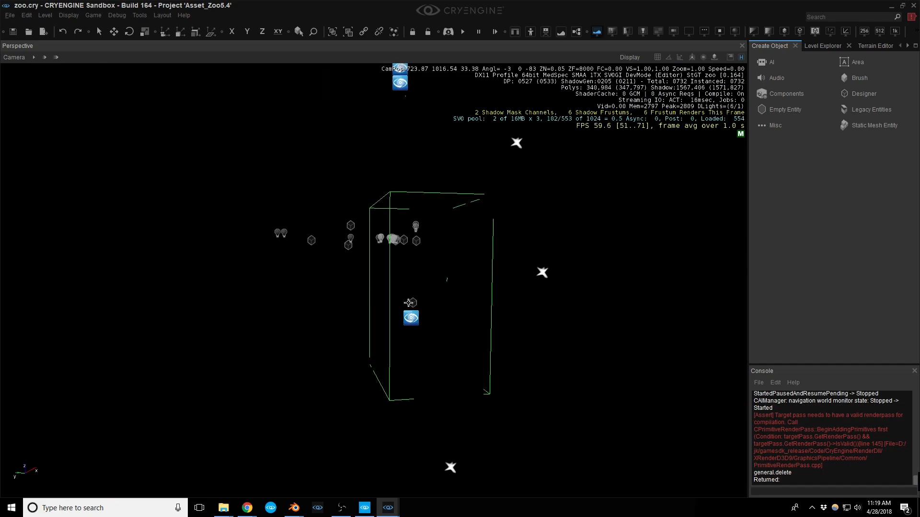
middle_click_drag(408, 307, 440, 345)
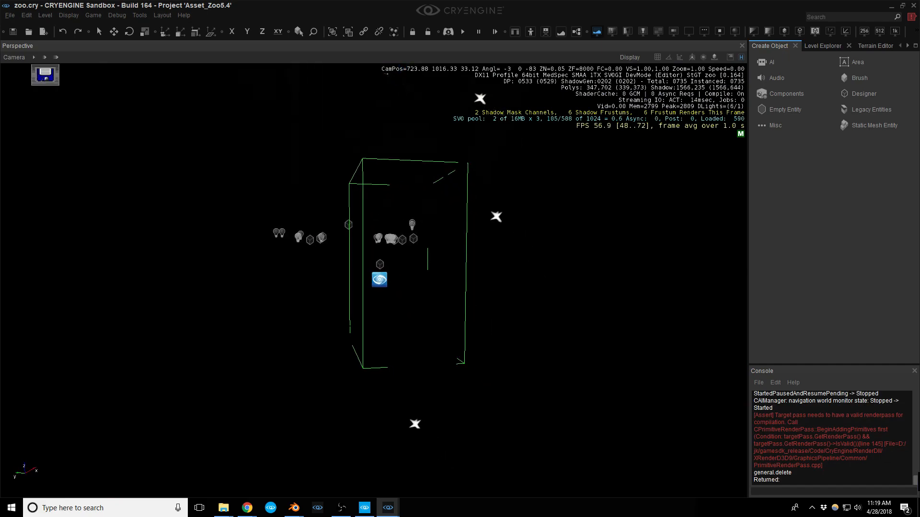
Move the selected panel beside the corridor entrance sideways with the Move tool and clear the selection
mouse_move(411, 295)
right_mouse_down()
mouse_move(386, 209)
mouse_move(393, 270)
mouse_move(428, 291)
mouse_move(421, 288)
right_mouse_up()
key("s")
key("a")
right_click_drag(139, 324, 96, 331)
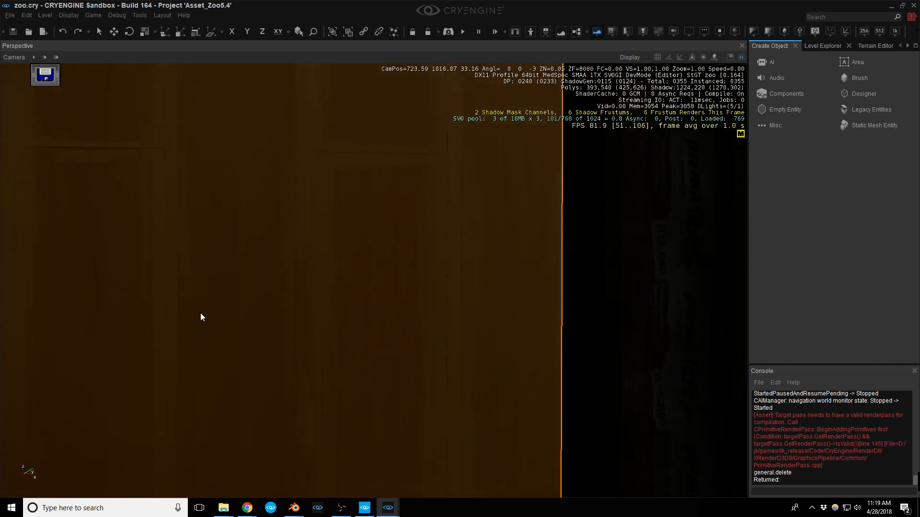
key("2")
right_click_drag(322, 331, 329, 275)
left_click_drag(343, 235, 398, 240)
right_click_drag(398, 240, 444, 260)
left_click(446, 265)
middle_click_drag(445, 259, 447, 264)
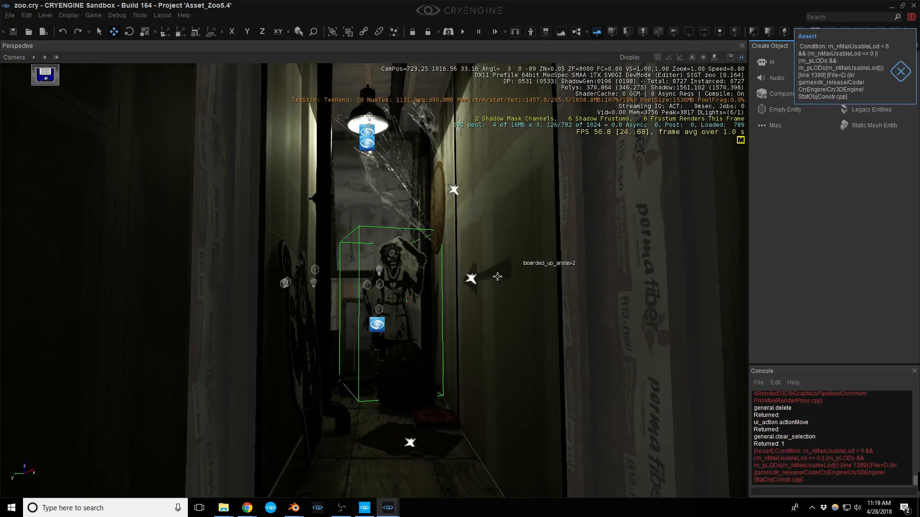
right_click_drag(497, 277, 498, 277)
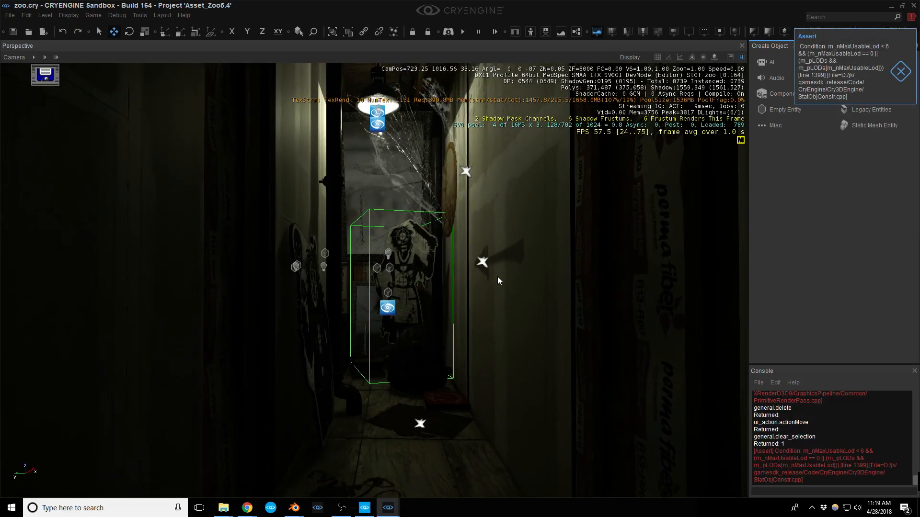
Search the components for fog, place a Fog Volume on the corridor floor and raise it along its Z axis
left_click(793, 95)
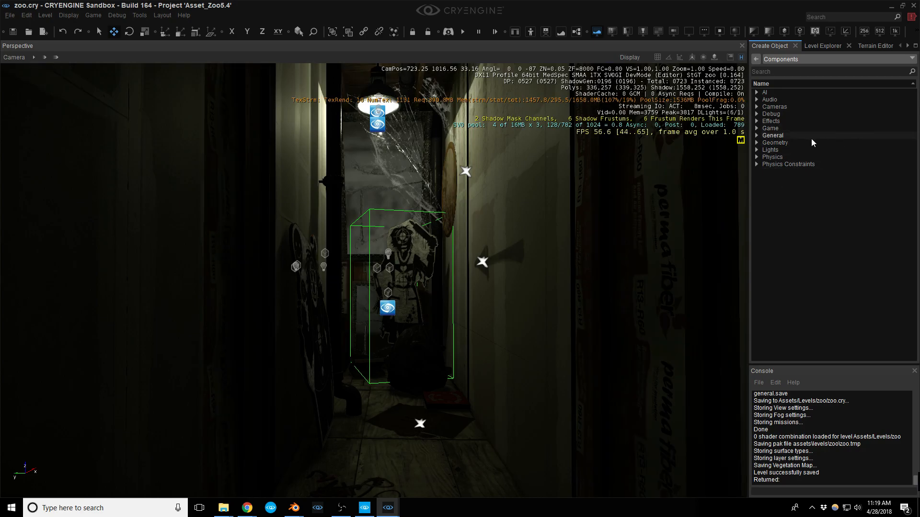
left_click(804, 58)
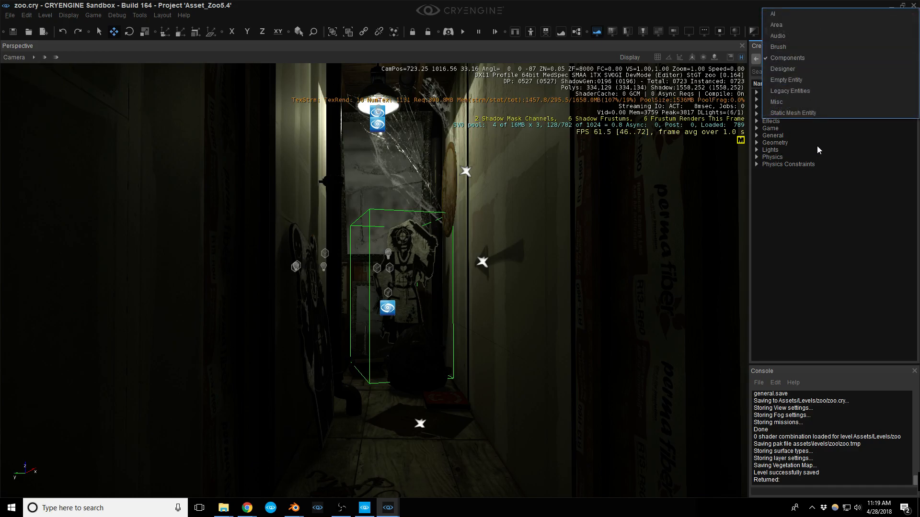
left_click(818, 145)
left_click(780, 71)
type("fog")
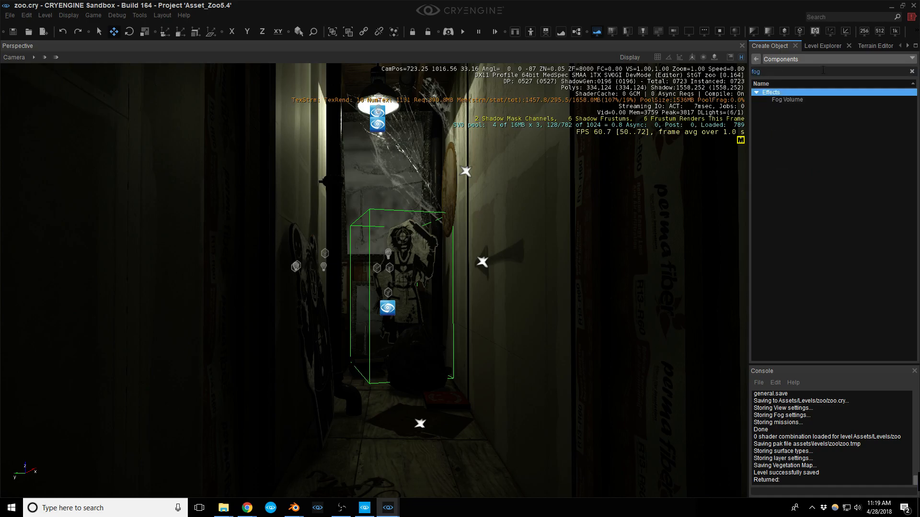
left_click(795, 100)
left_click_drag(795, 97, 395, 467)
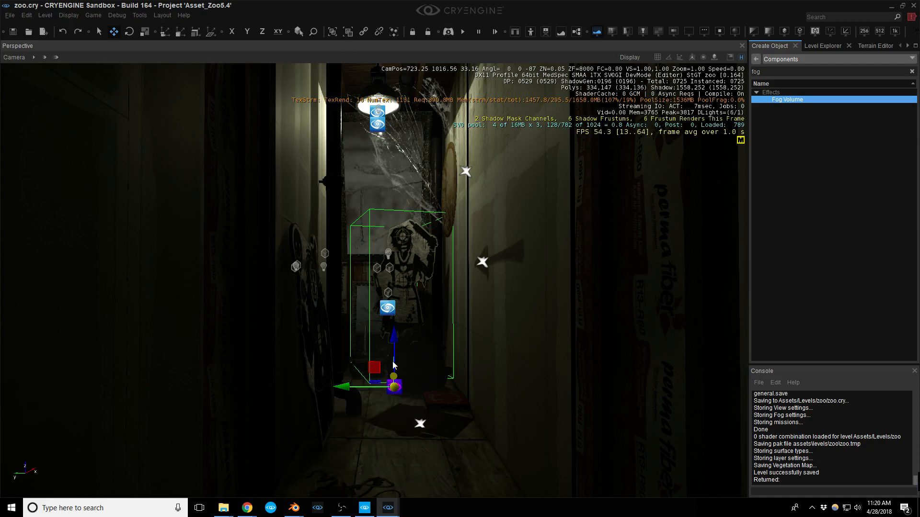
left_click_drag(395, 336, 397, 260)
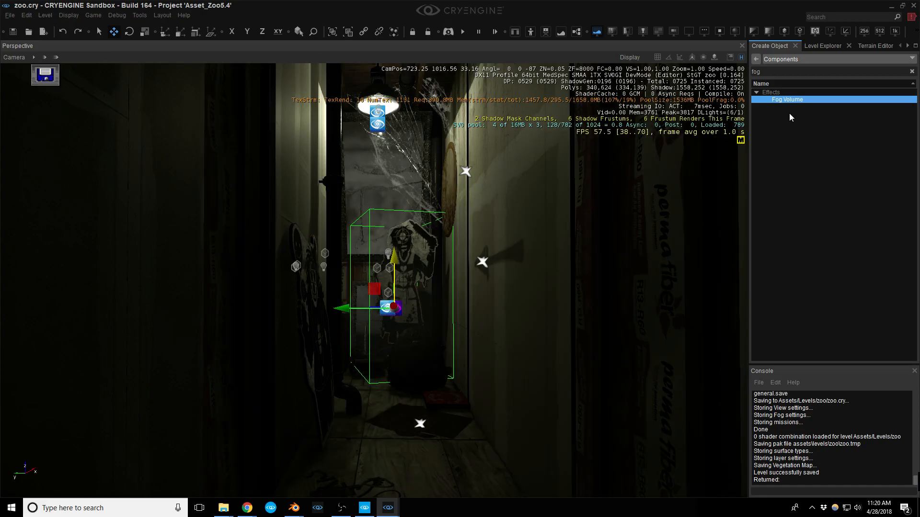
Set the fog volume's size to 2, 2, 5 and lower the entity along its Z axis to about 32.71
left_click(869, 47)
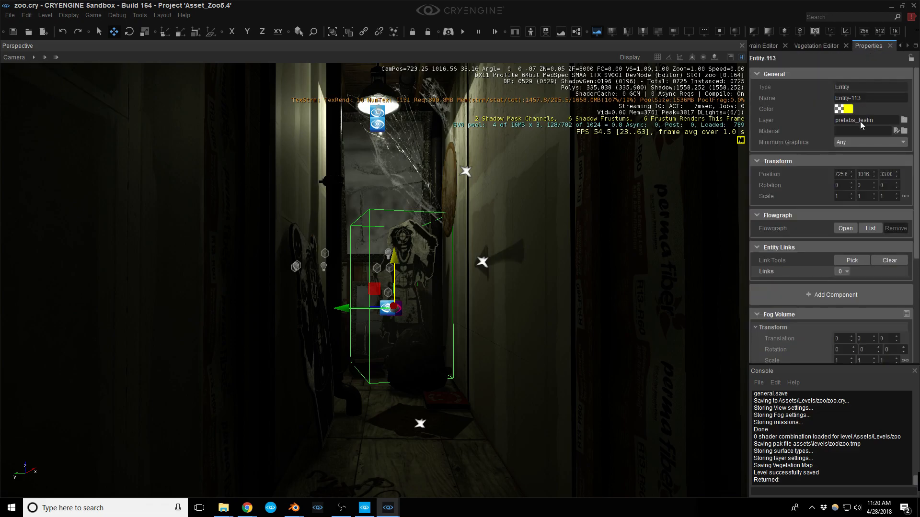
scroll(851, 240, "down", 3)
left_click(851, 307)
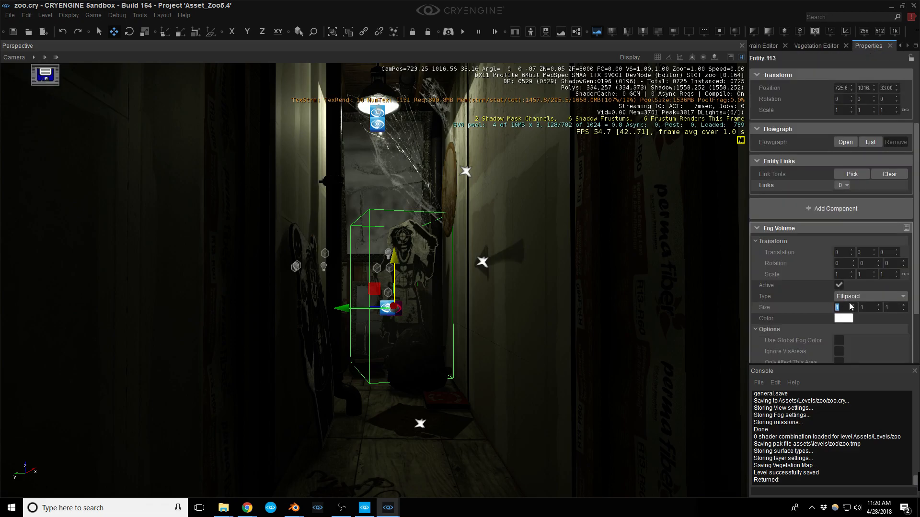
type("2")
key("Tab")
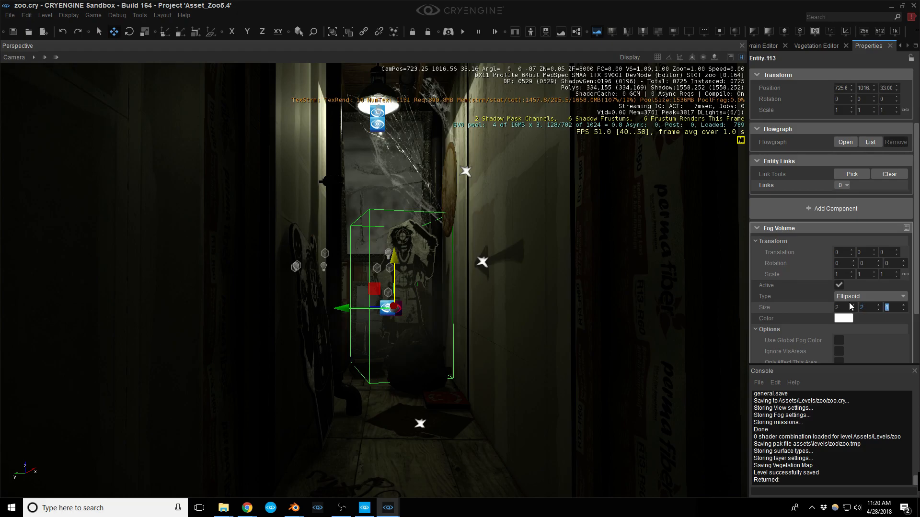
type("5")
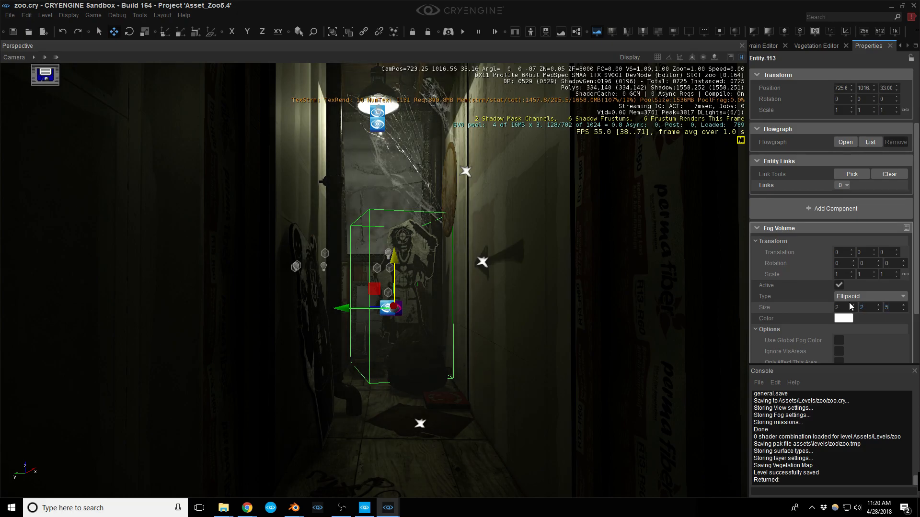
right_click_drag(523, 291, 517, 281)
left_click_drag(398, 287, 400, 320)
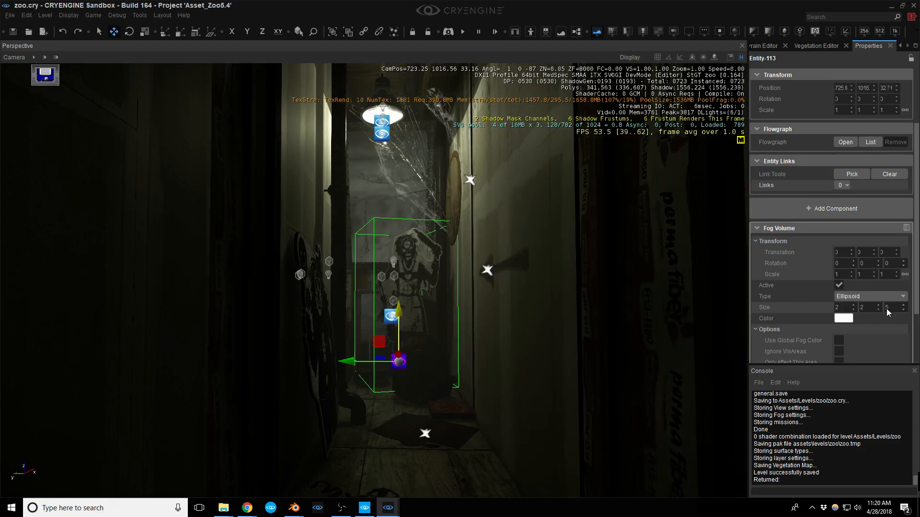
Set the fog volume's Global Density to 4 and lower the entity further along its Z axis
scroll(886, 309, "down", 3)
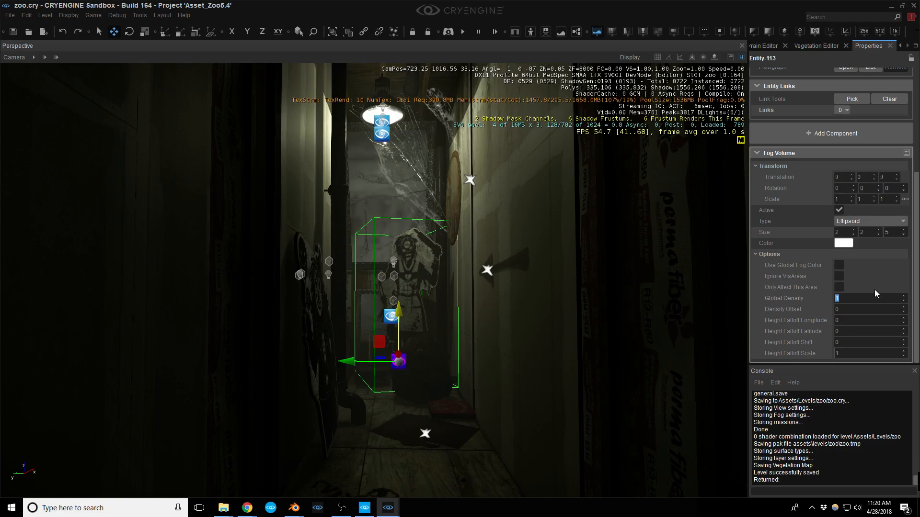
type("4")
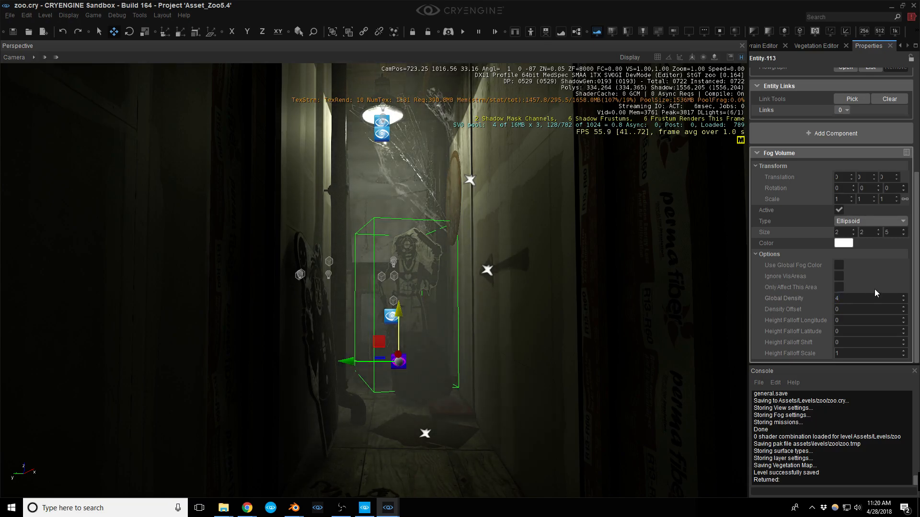
left_click_drag(397, 314, 395, 390)
Clear the selection and hide the viewport helpers to view the foggy corridor from its entrance
right_click_drag(451, 312, 453, 307)
key("Escape")
key("shift+space")
key("s")
key("s")
key("w")
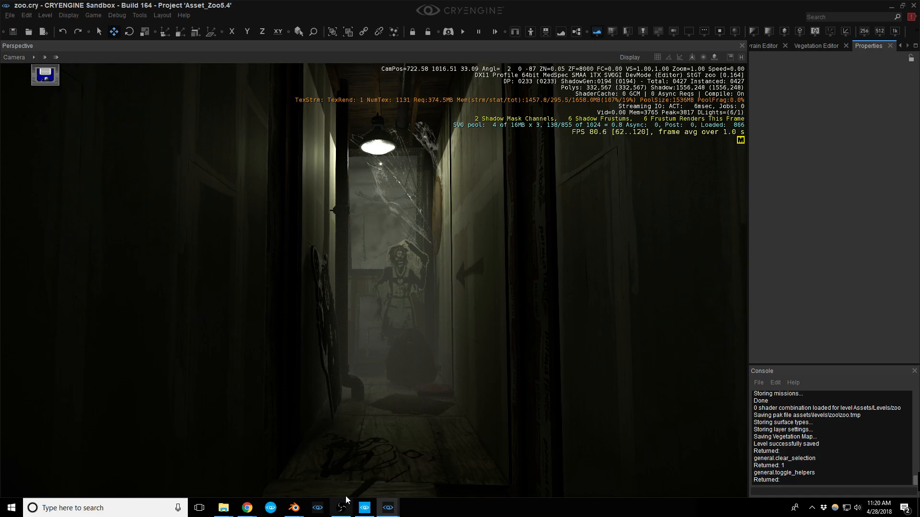
left_click(343, 511)
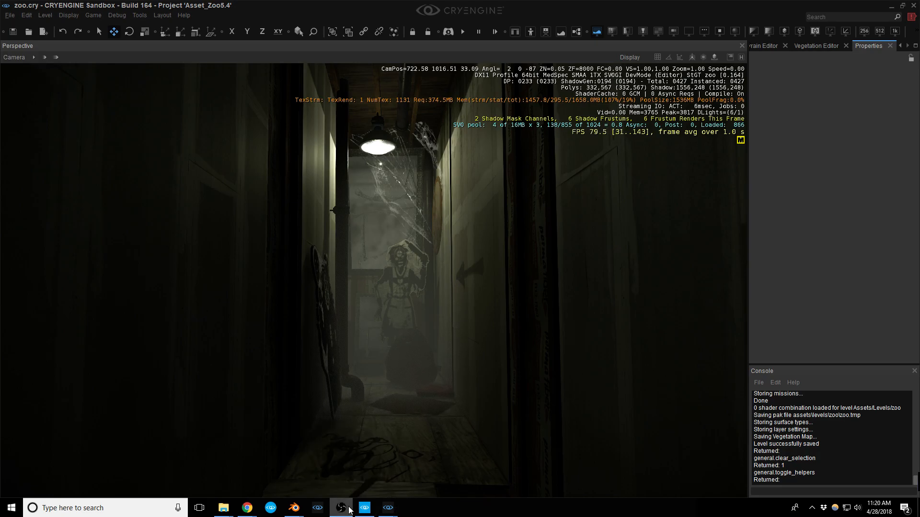